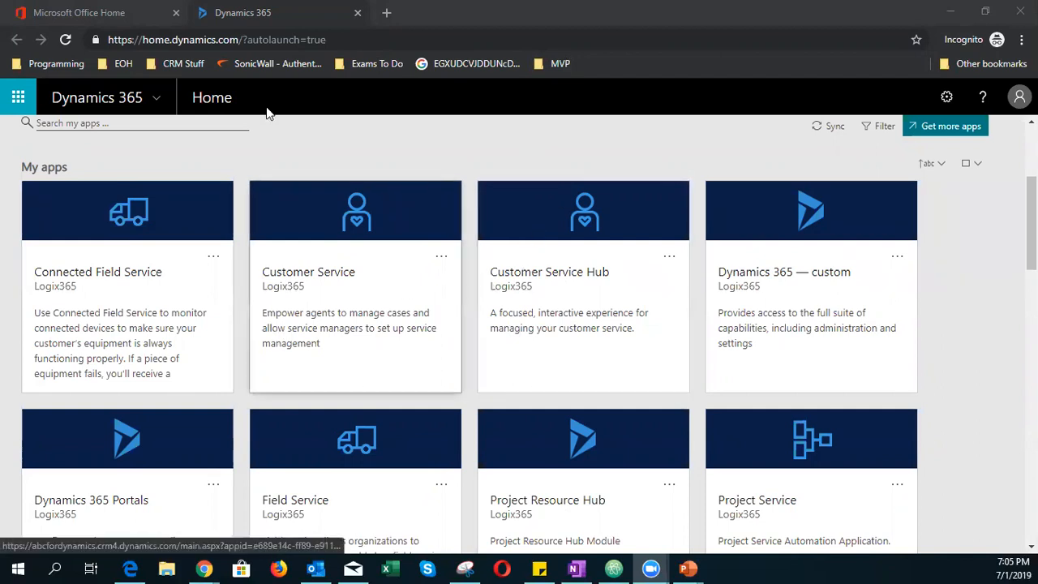
- Find the Dynamics 365 — custom app among My apps and open it in a new browser tab
{"action": "left_click", "coordinate": [77, 14]}
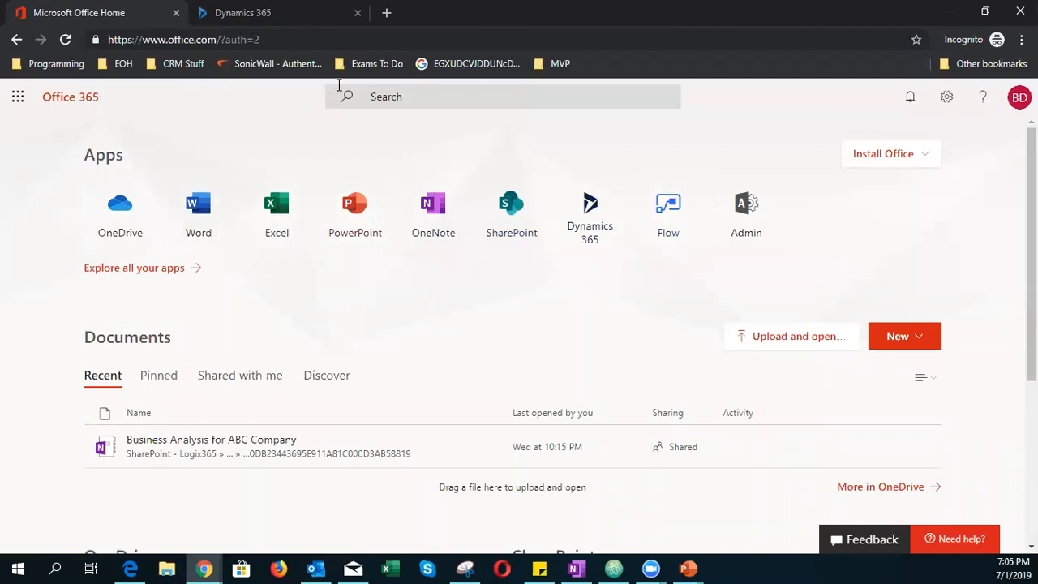
{"action": "left_click", "coordinate": [296, 14]}
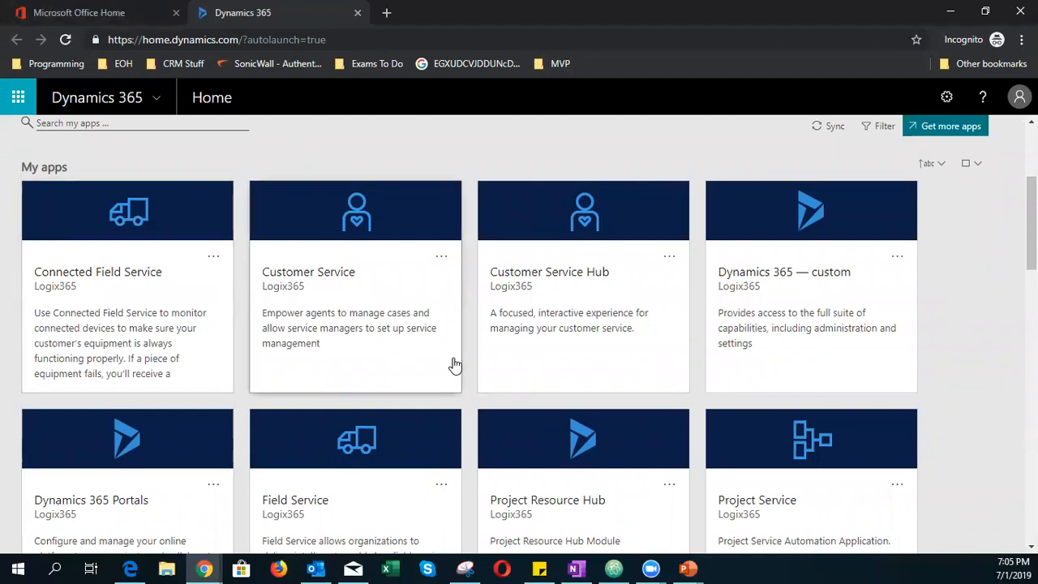
{"action": "scroll", "coordinate": [455, 365], "scroll_direction": "down", "scroll_amount": 3}
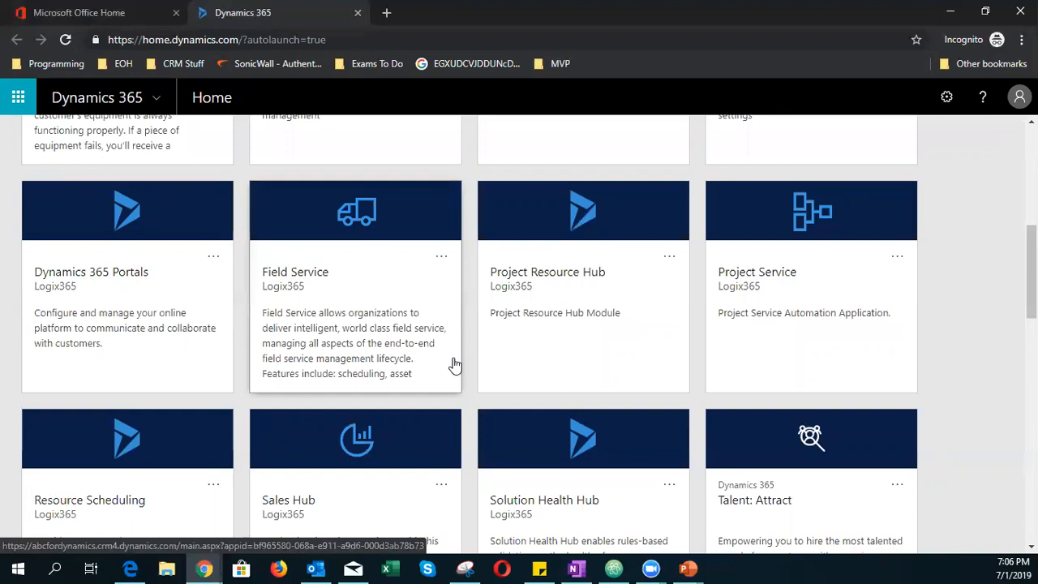
{"action": "scroll", "coordinate": [455, 365], "scroll_direction": "up", "scroll_amount": 3}
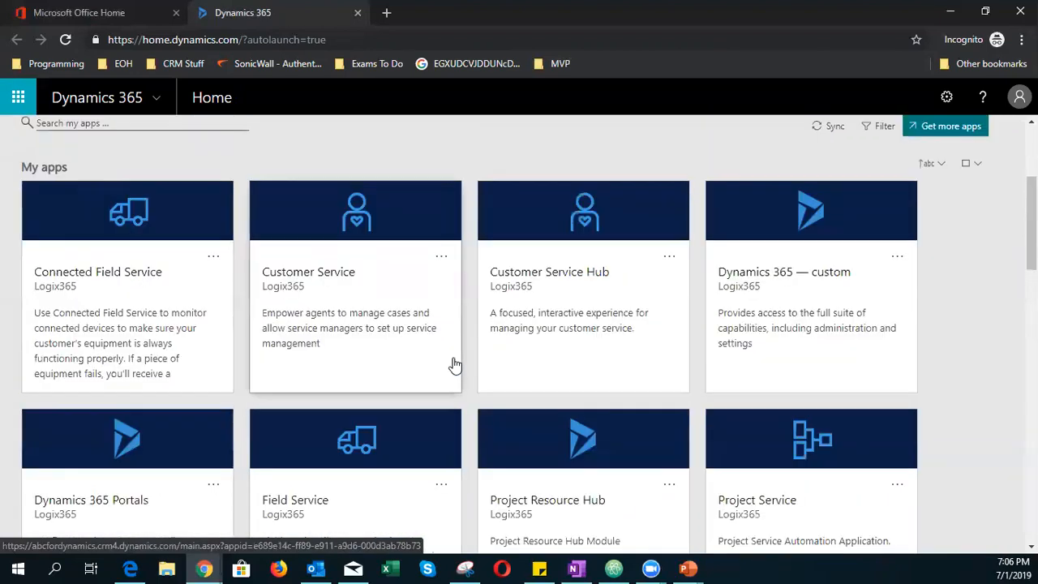
{"action": "right_click", "coordinate": [774, 294]}
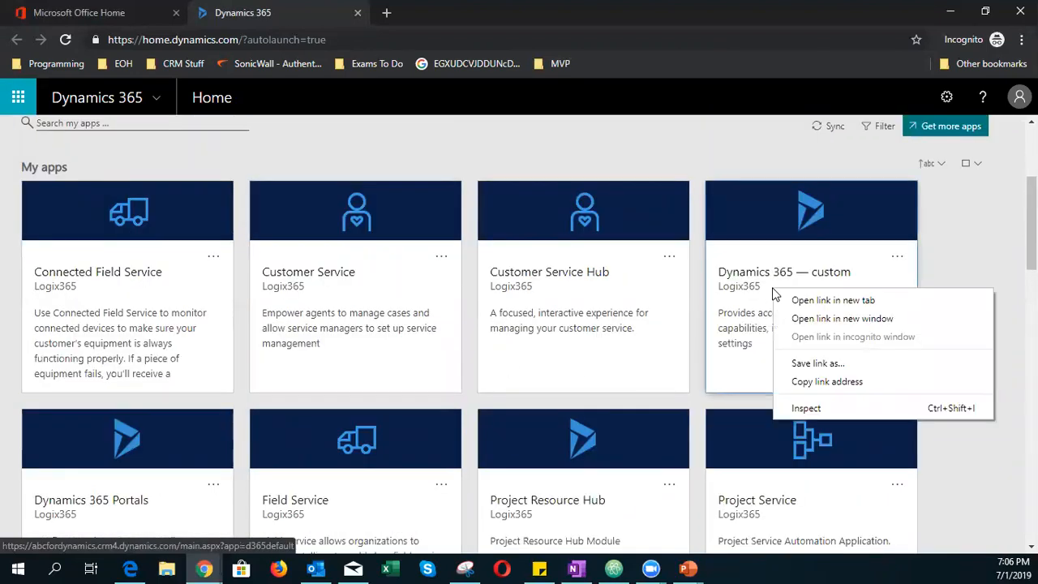
{"action": "left_click", "coordinate": [803, 300]}
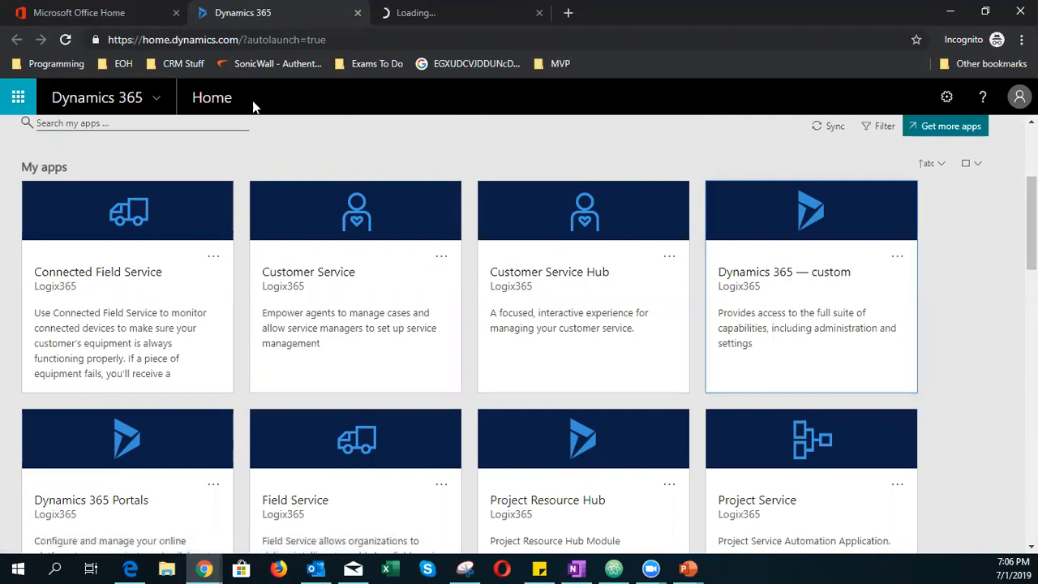
- Look through the rest of My apps and open Customer Service Hub in a new browser tab
{"action": "scroll", "coordinate": [301, 313], "scroll_direction": "down", "scroll_amount": 1}
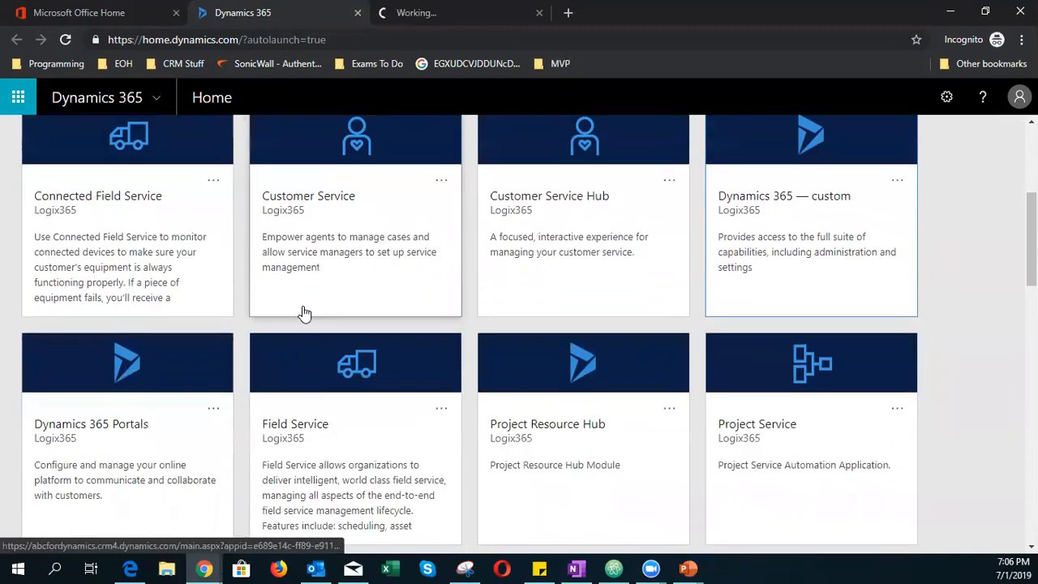
{"action": "scroll", "coordinate": [304, 313], "scroll_direction": "down", "scroll_amount": 2}
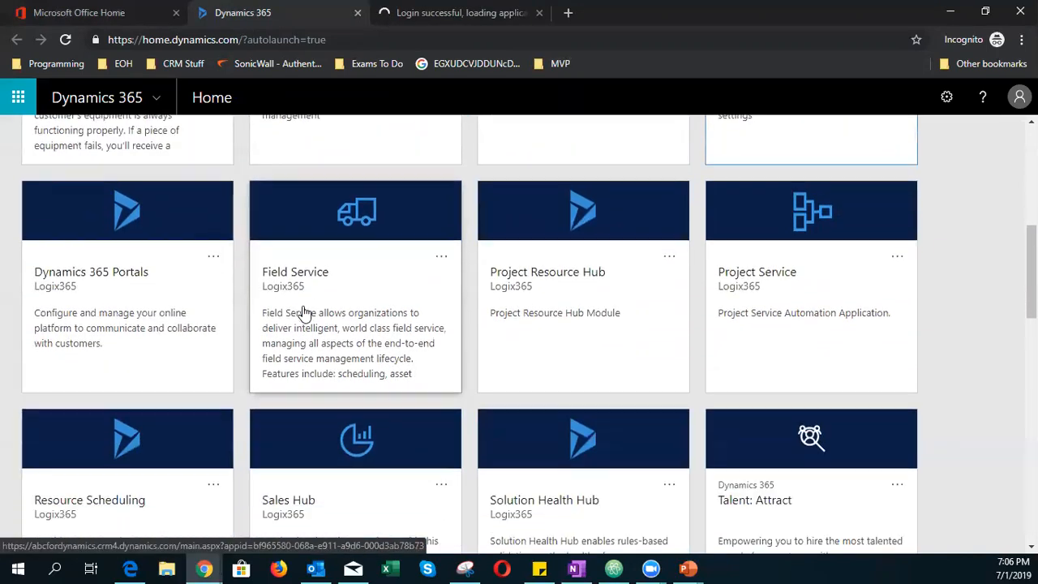
{"action": "scroll", "coordinate": [304, 313], "scroll_direction": "down", "scroll_amount": 3}
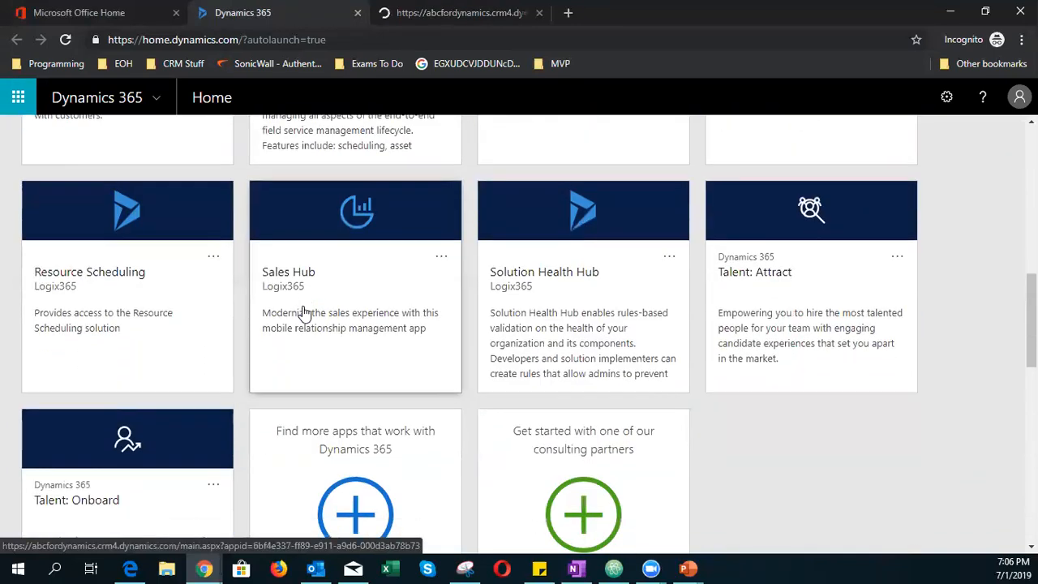
{"action": "scroll", "coordinate": [304, 313], "scroll_direction": "down", "scroll_amount": 2}
{"action": "scroll", "coordinate": [304, 313], "scroll_direction": "up", "scroll_amount": 3}
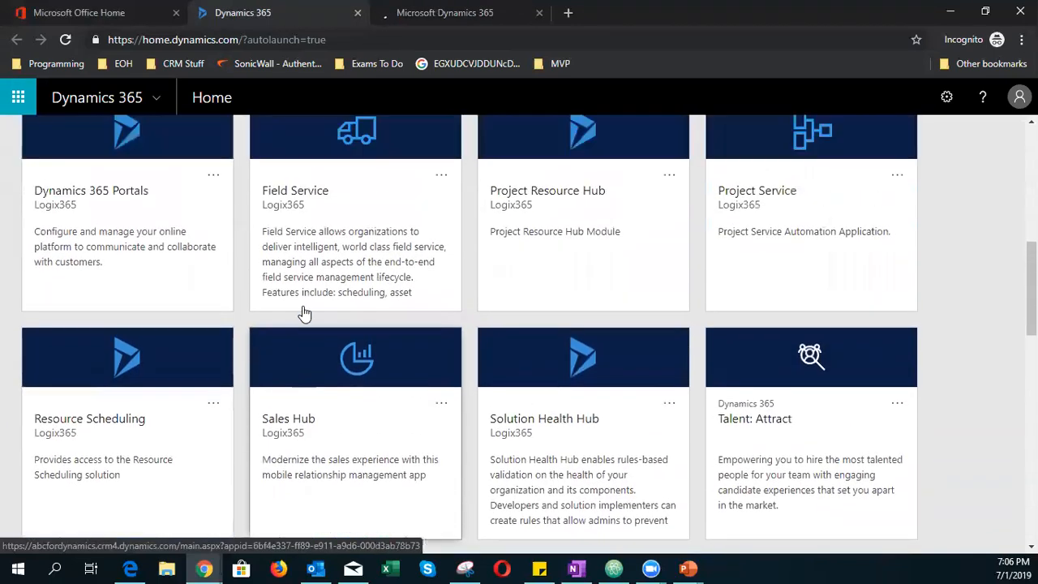
{"action": "scroll", "coordinate": [304, 313], "scroll_direction": "up", "scroll_amount": 1}
{"action": "scroll", "coordinate": [304, 313], "scroll_direction": "up", "scroll_amount": 3}
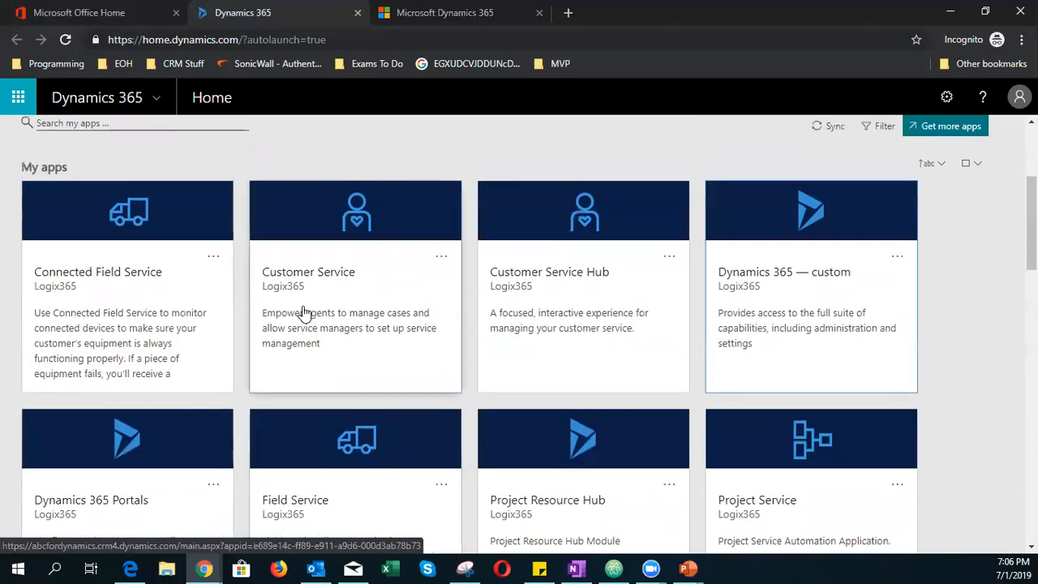
{"action": "right_click", "coordinate": [589, 275]}
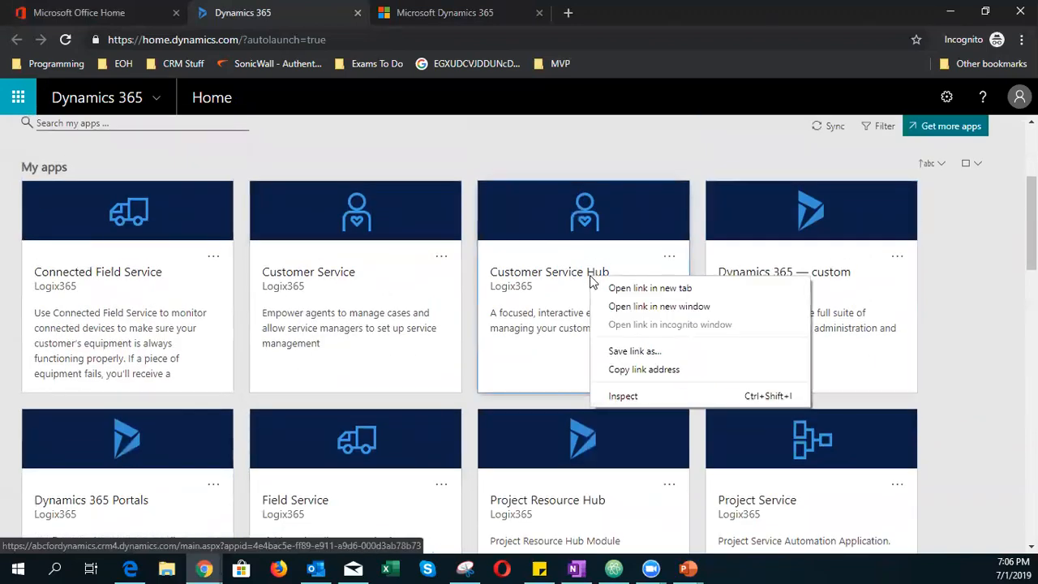
{"action": "left_click", "coordinate": [613, 289]}
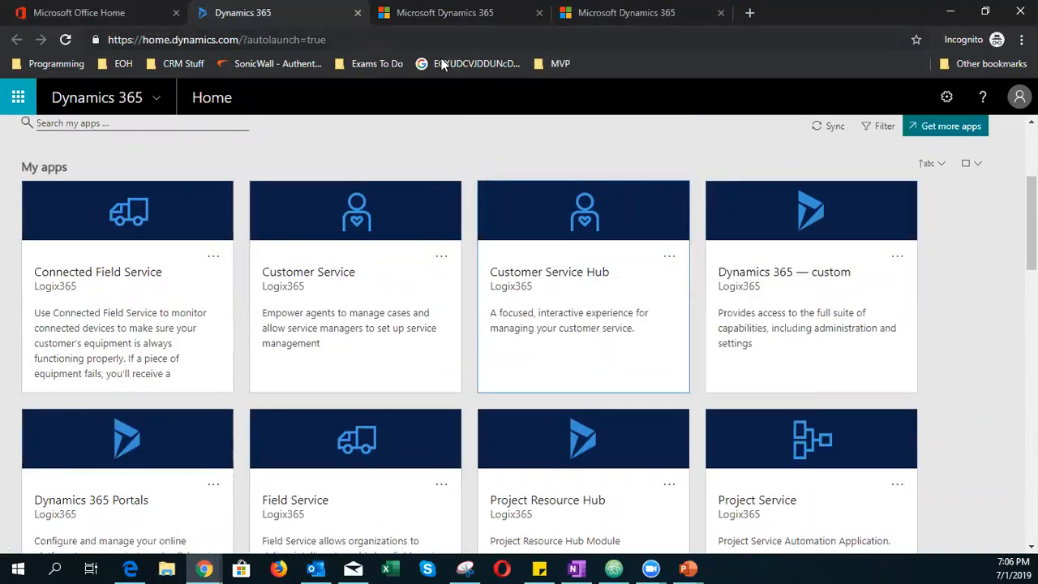
- In the Dynamics 365 — custom app, keep the Service area and open the active case "Need service feature question"
{"action": "left_click", "coordinate": [451, 13]}
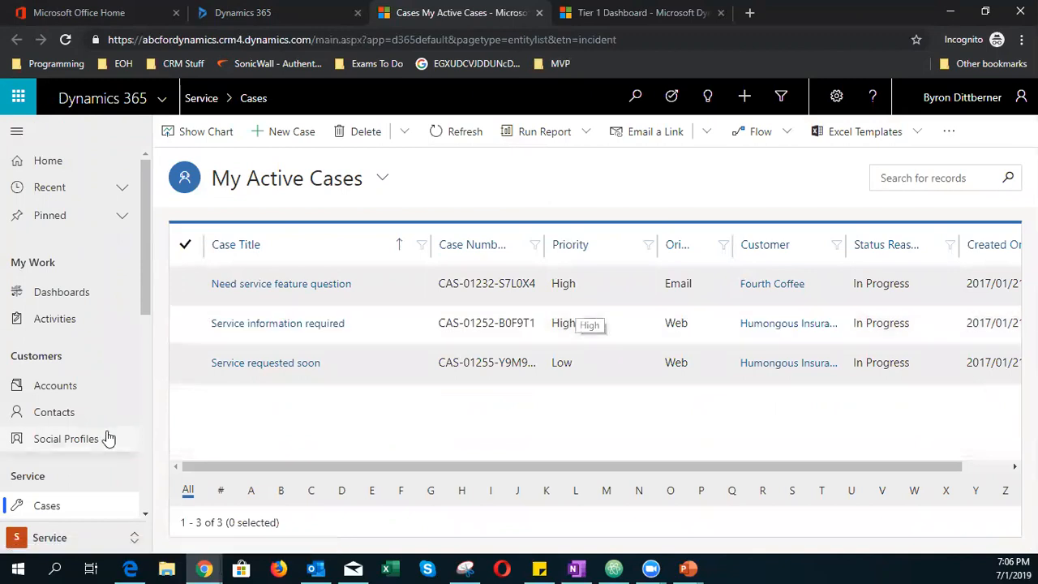
{"action": "scroll", "coordinate": [107, 436], "scroll_direction": "down", "scroll_amount": 2}
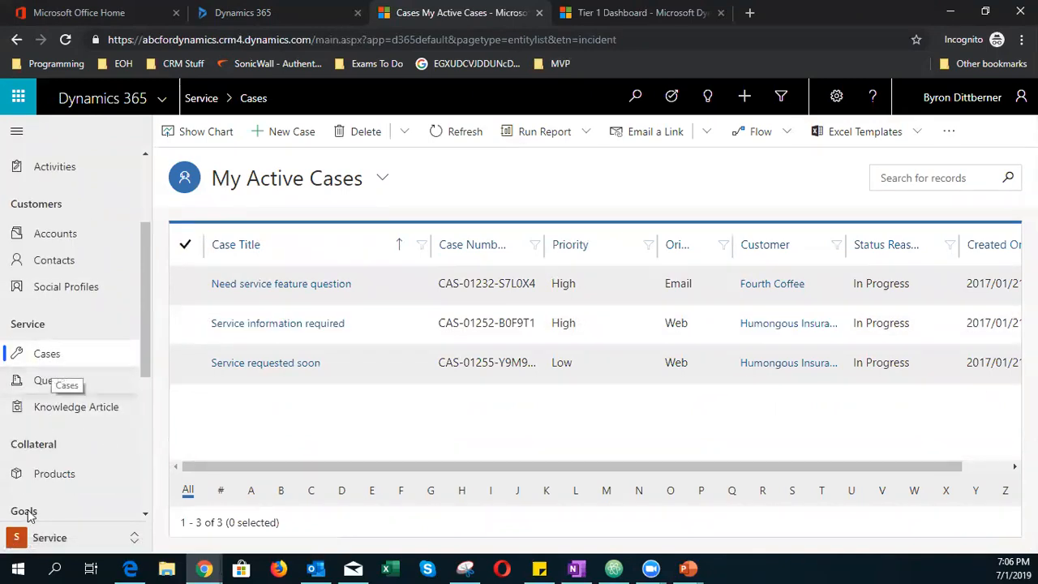
{"action": "left_click", "coordinate": [76, 539]}
{"action": "left_click", "coordinate": [96, 406]}
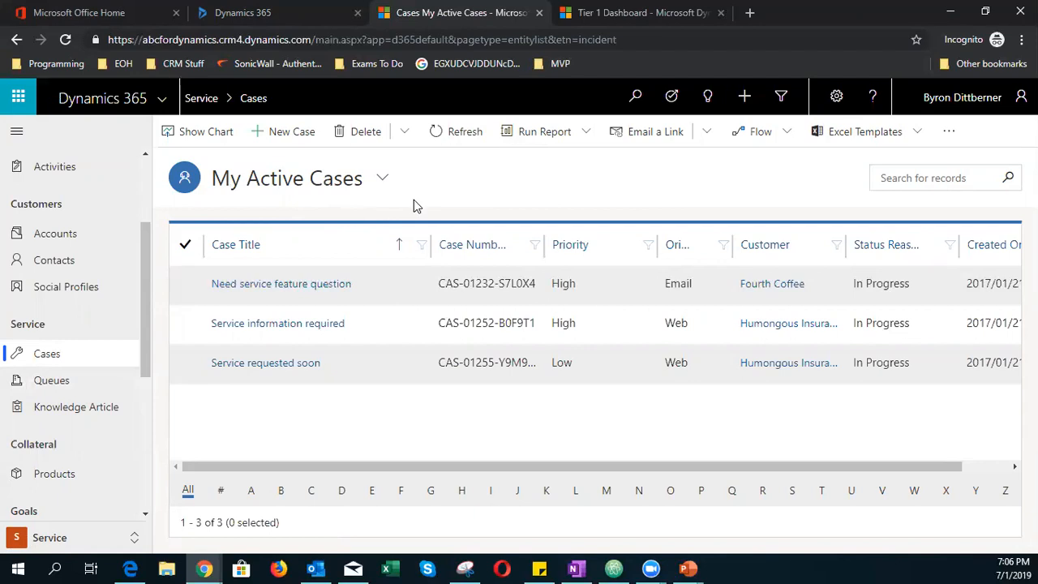
{"action": "double_click", "coordinate": [426, 295]}
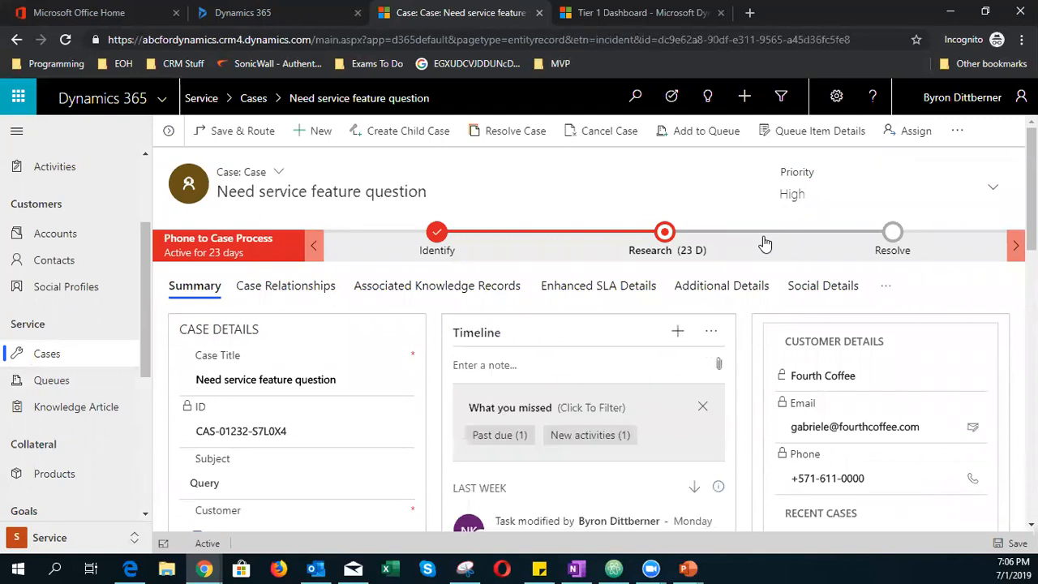
- Review the case's header details, including status and owner, and the customer, origin and contact fields in its summary
{"action": "left_click", "coordinate": [992, 190]}
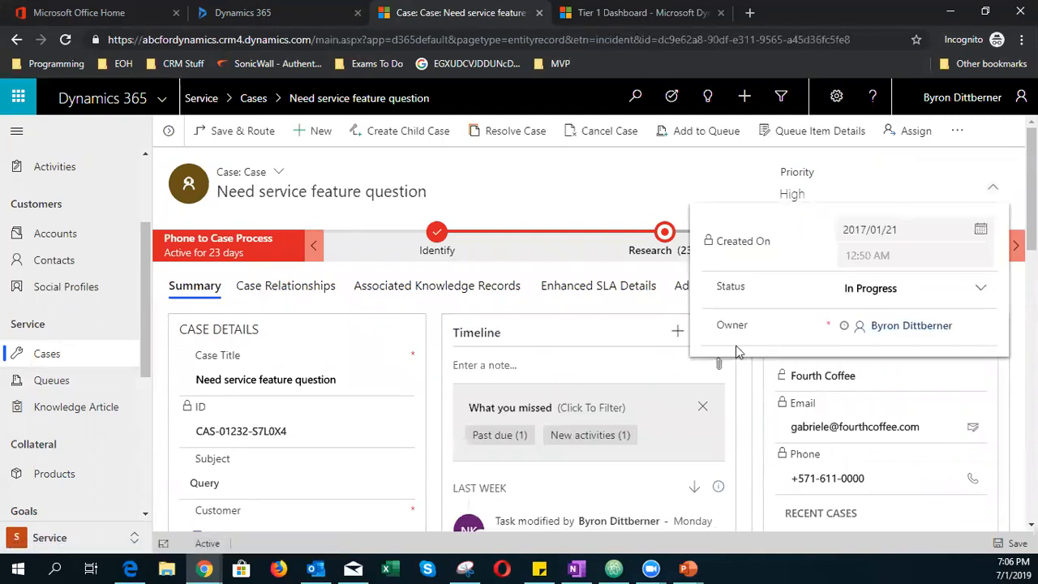
{"action": "left_click", "coordinate": [897, 329]}
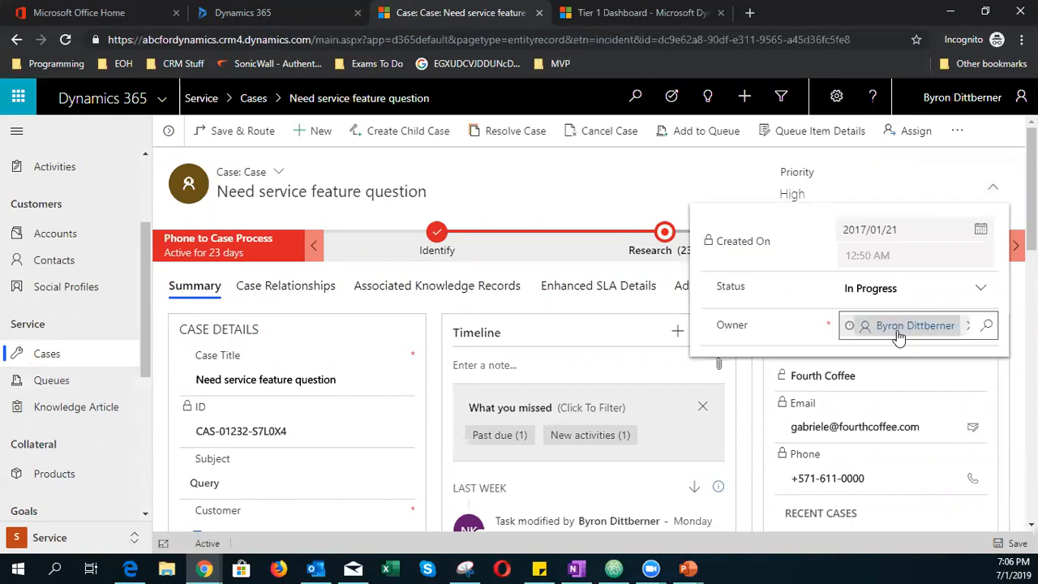
{"action": "left_click", "coordinate": [603, 200]}
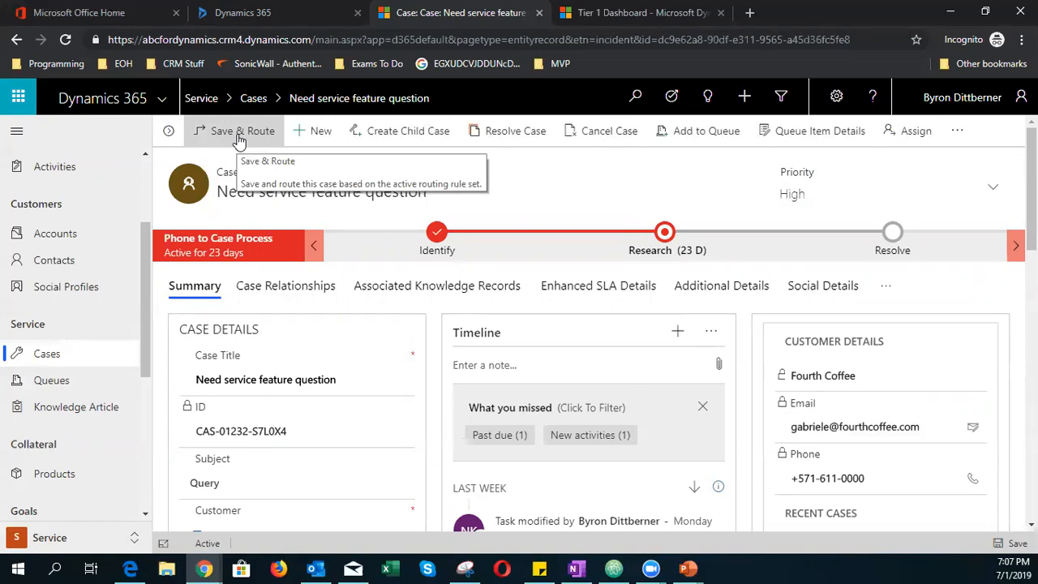
{"action": "scroll", "coordinate": [281, 366], "scroll_direction": "down", "scroll_amount": 3}
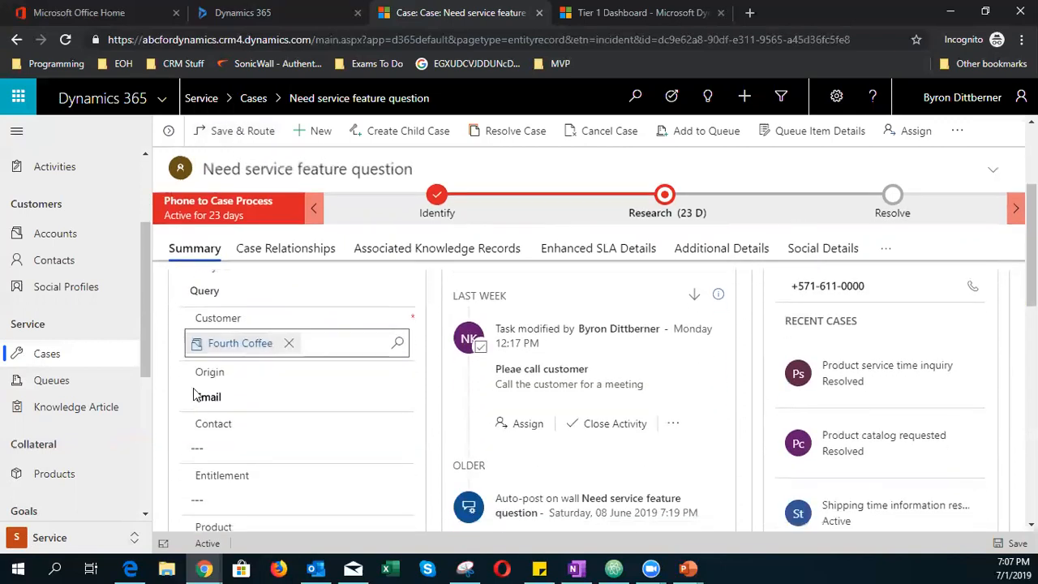
{"action": "left_click", "coordinate": [397, 421]}
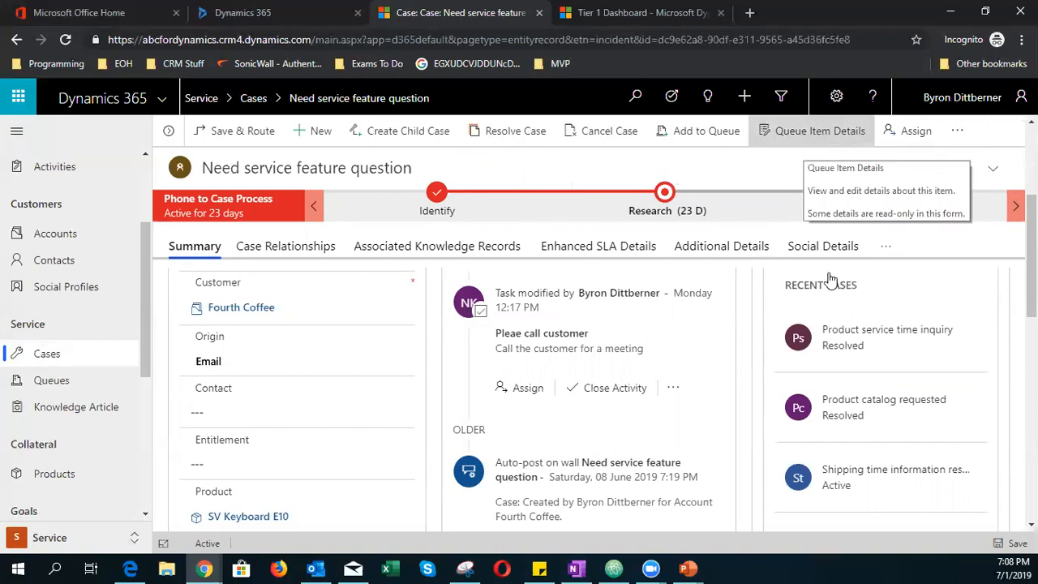
- Assign the case to another user through the User or team option and check the owner in the case header
{"action": "left_click", "coordinate": [926, 138]}
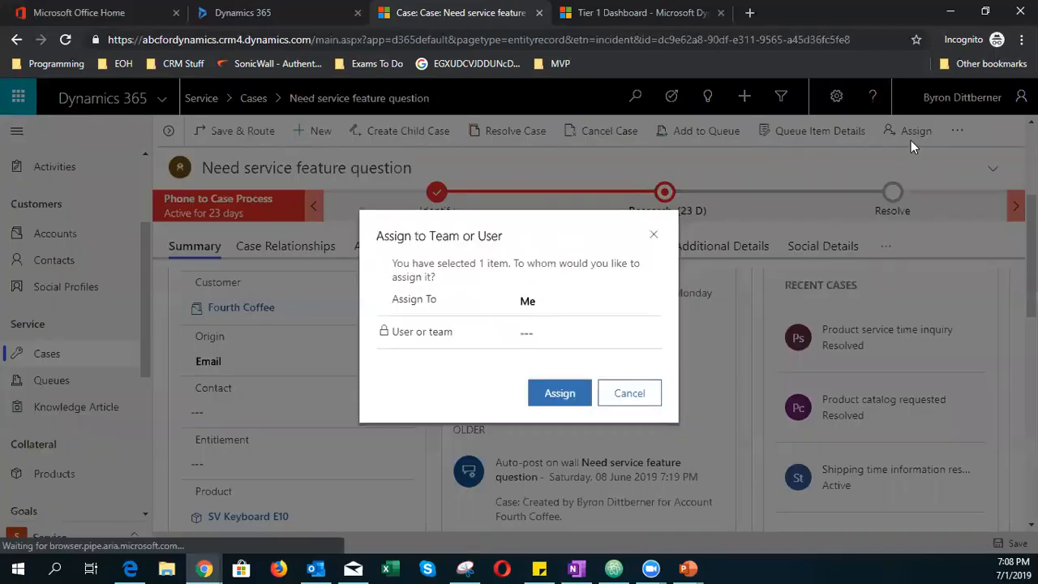
{"action": "left_click", "coordinate": [542, 305]}
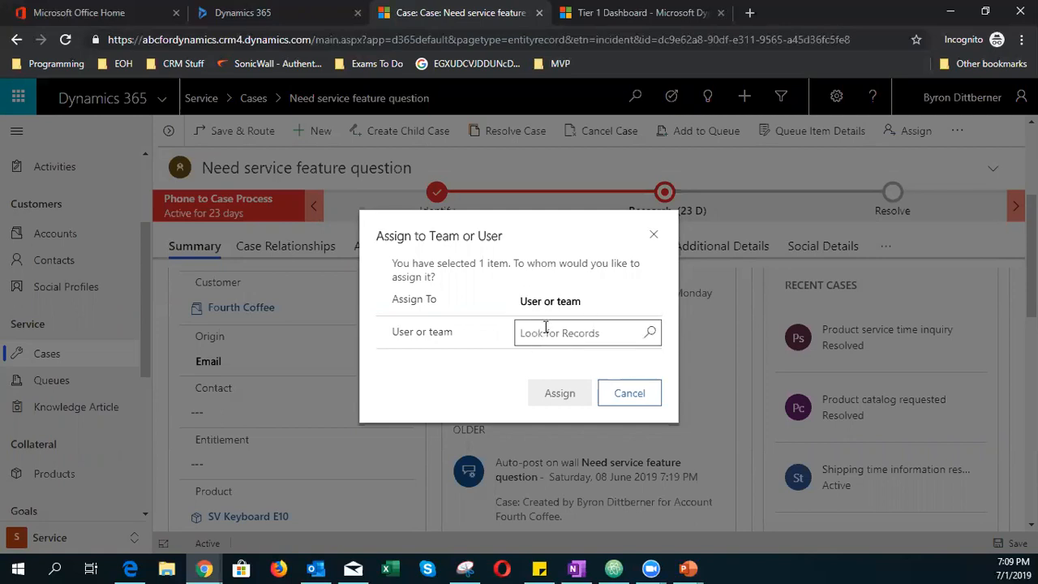
{"action": "left_click", "coordinate": [546, 328]}
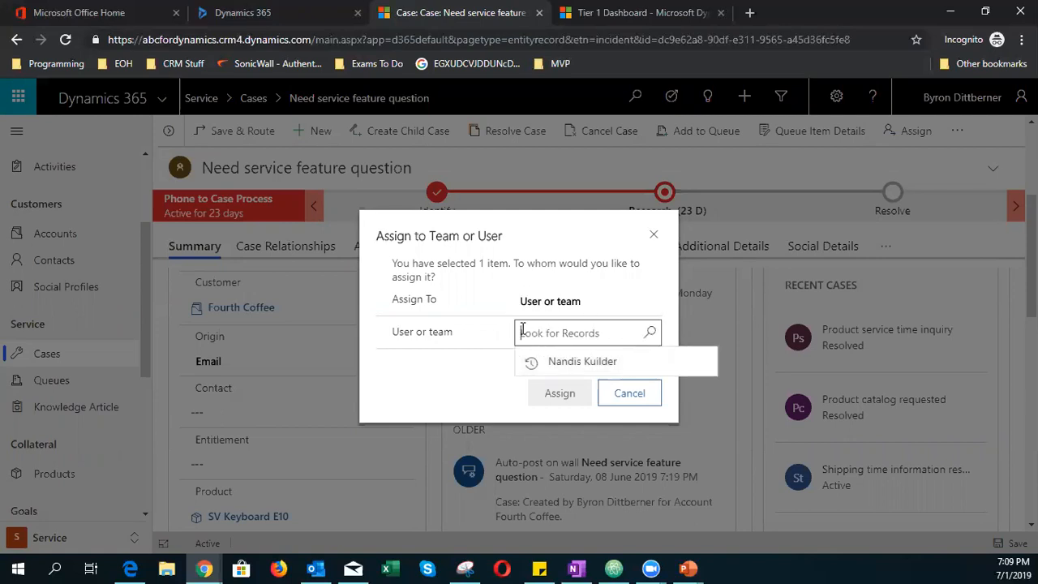
{"action": "left_click", "coordinate": [568, 363]}
{"action": "left_click", "coordinate": [553, 396]}
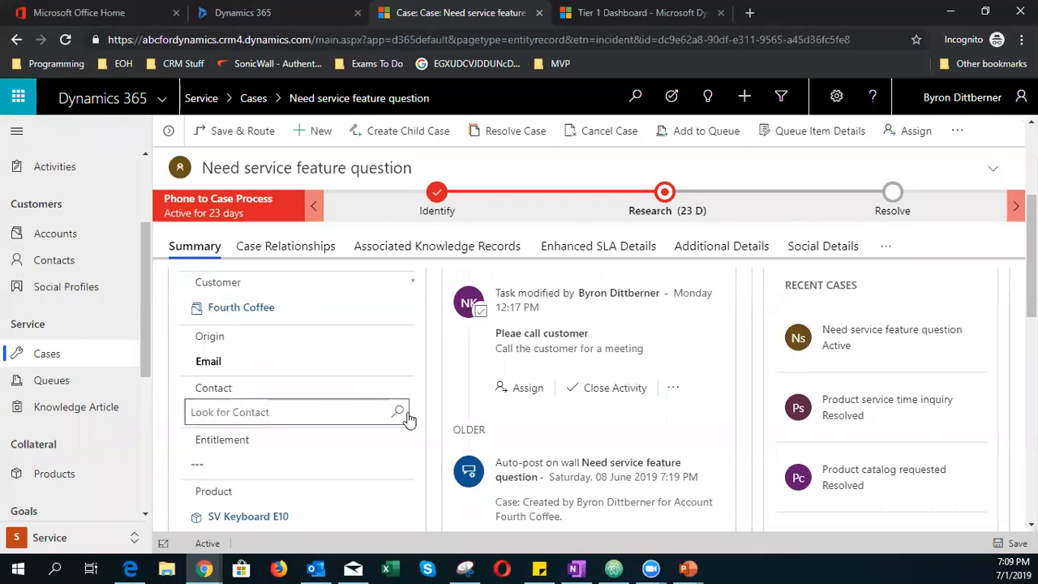
{"action": "left_click", "coordinate": [992, 168]}
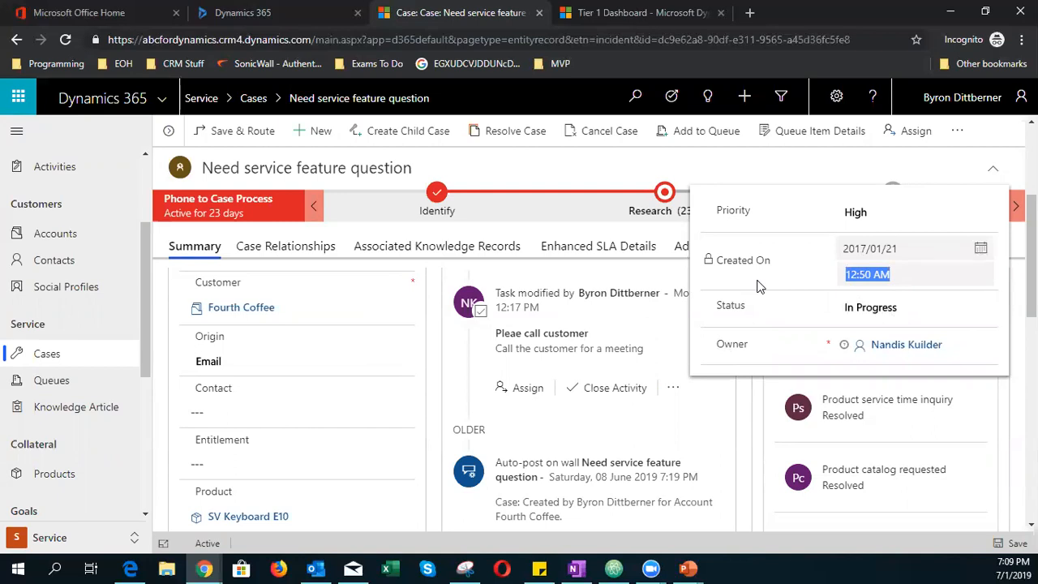
{"action": "left_click", "coordinate": [616, 169]}
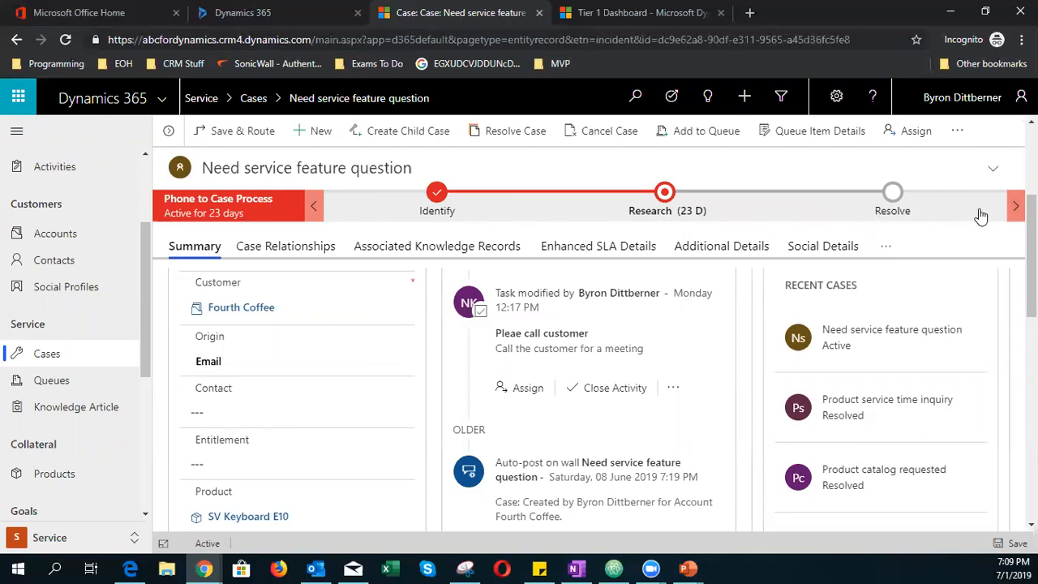
- In the Identify stage, set Find Contact to the customer's contact person and try to set the stage active
{"action": "left_click", "coordinate": [438, 195]}
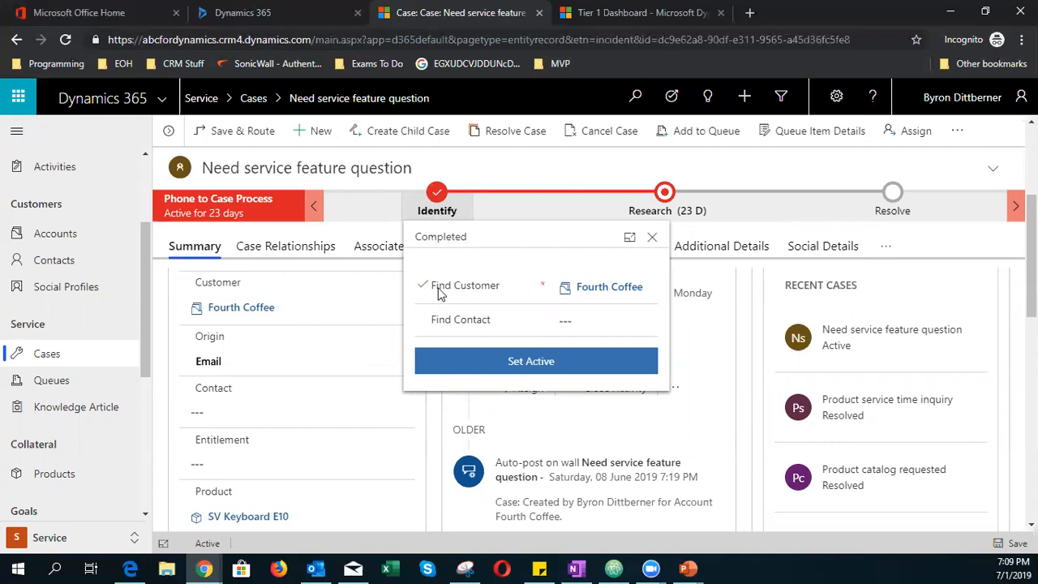
{"action": "left_click", "coordinate": [599, 320]}
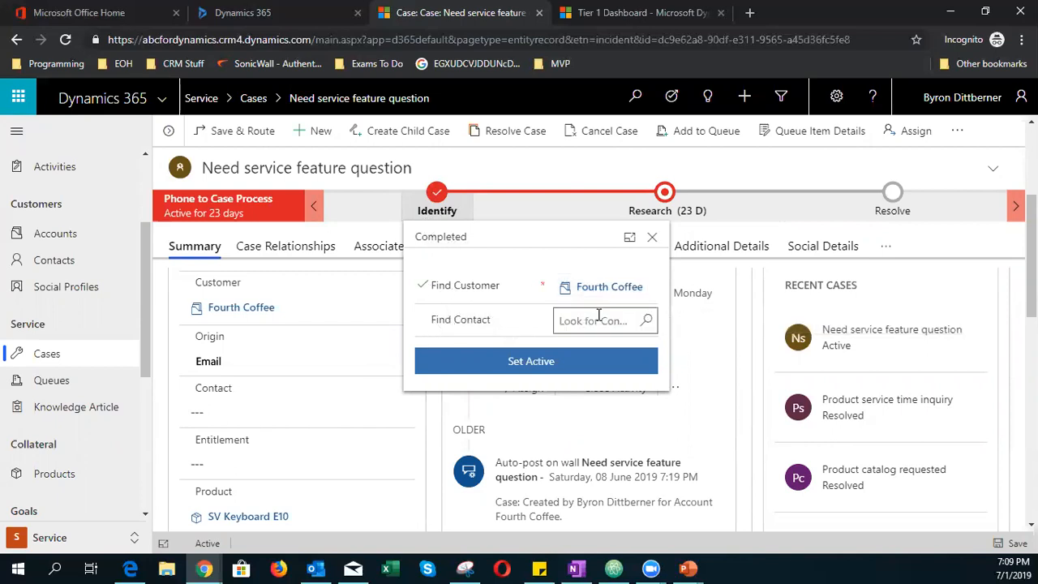
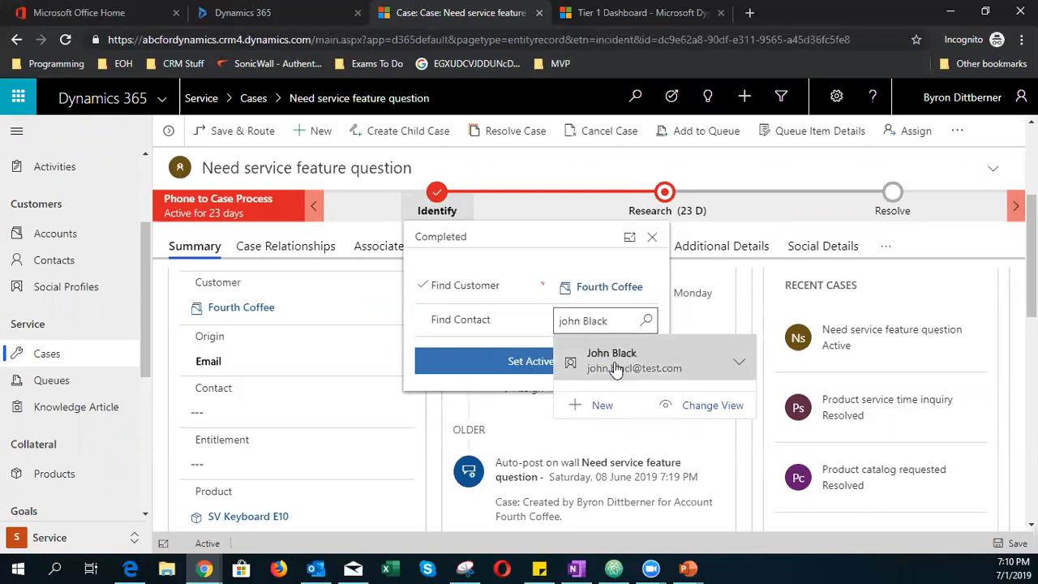
{"action": "left_click", "coordinate": [615, 365]}
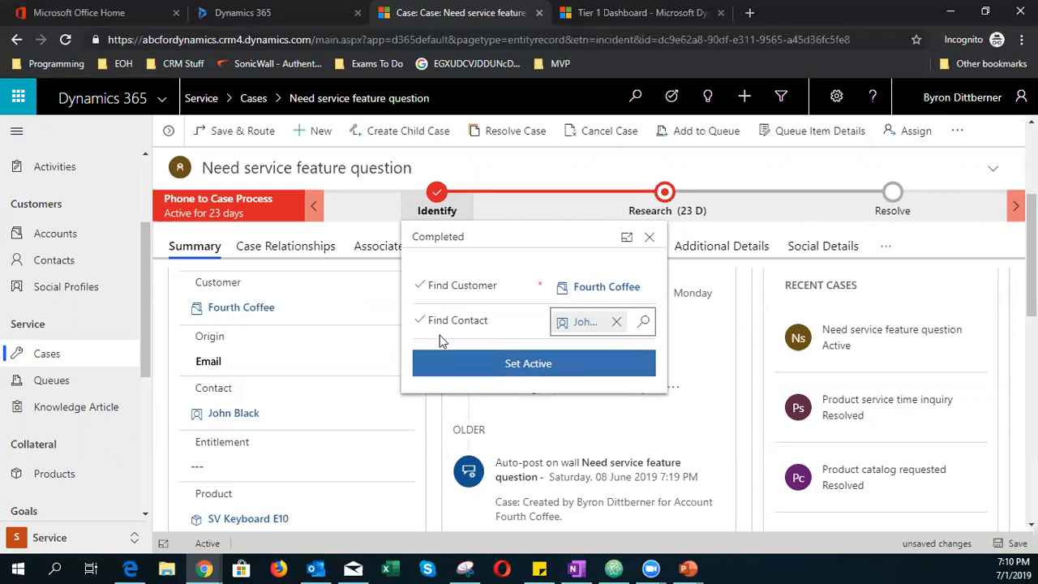
{"action": "left_click", "coordinate": [465, 370]}
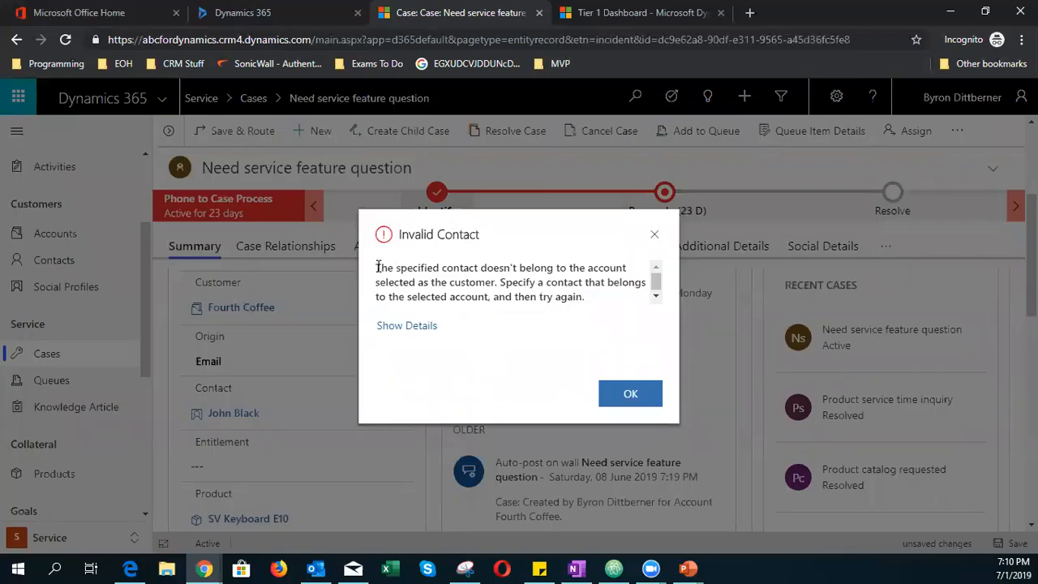
- Dismiss the Invalid Contact message and try to set the Identify stage active with a different contact in Find Contact
{"action": "left_click_drag", "start_coordinate": [377, 267], "coordinate": [629, 270]}
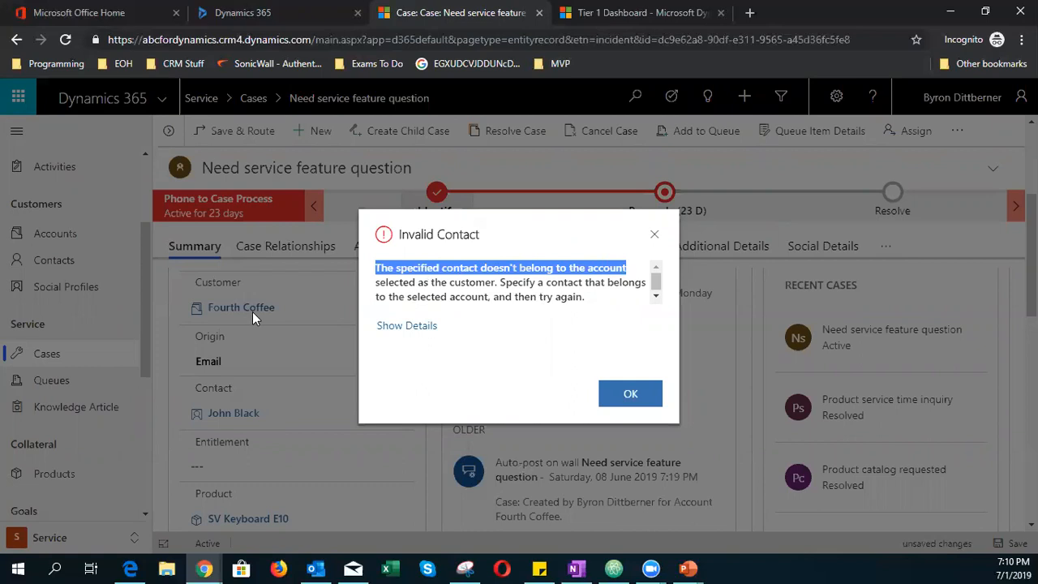
{"action": "left_click", "coordinate": [654, 234]}
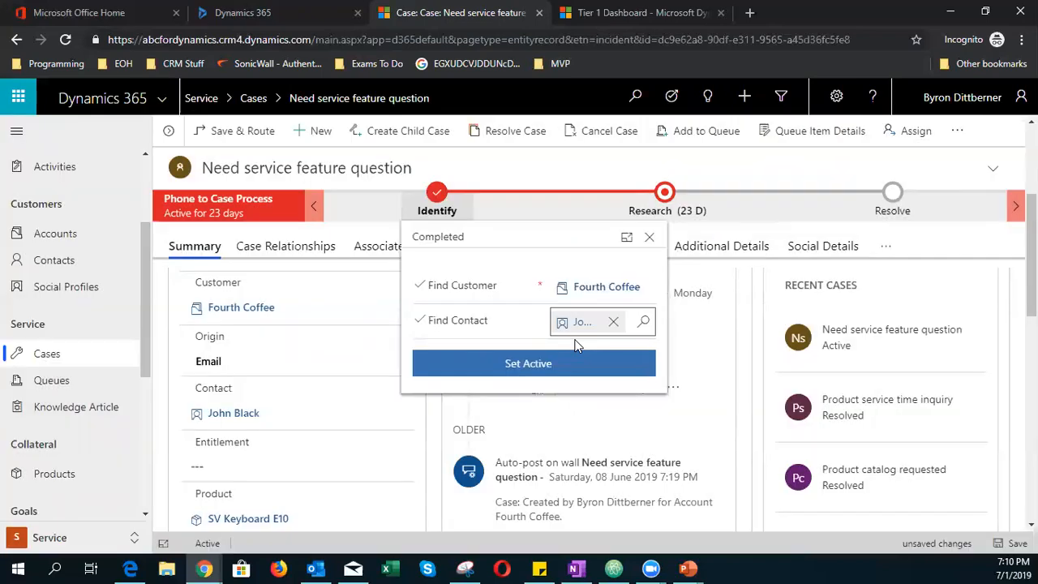
{"action": "left_click", "coordinate": [614, 322]}
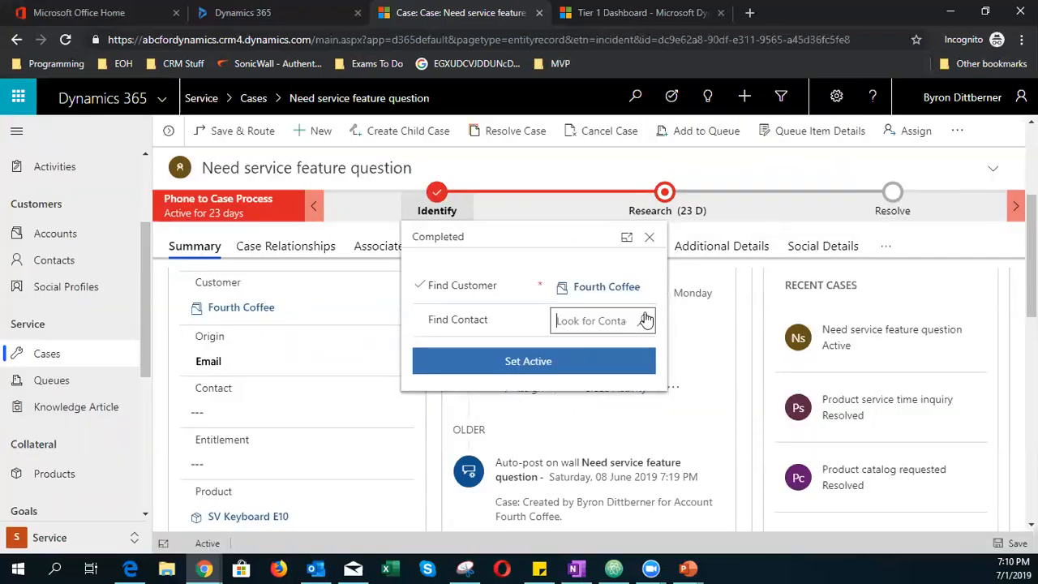
{"action": "left_click", "coordinate": [645, 322]}
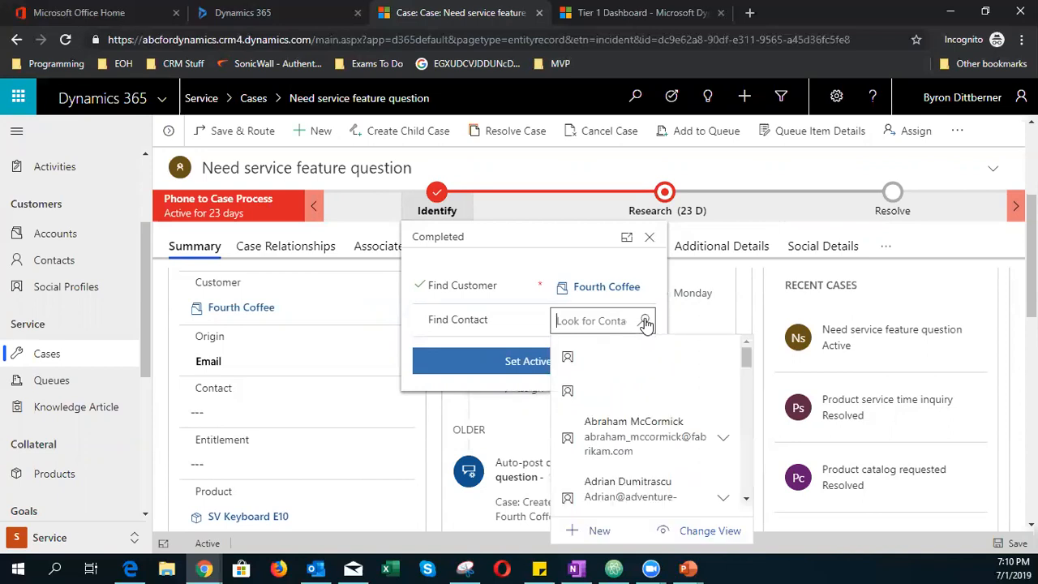
{"action": "left_click", "coordinate": [633, 436]}
{"action": "left_click", "coordinate": [550, 375]}
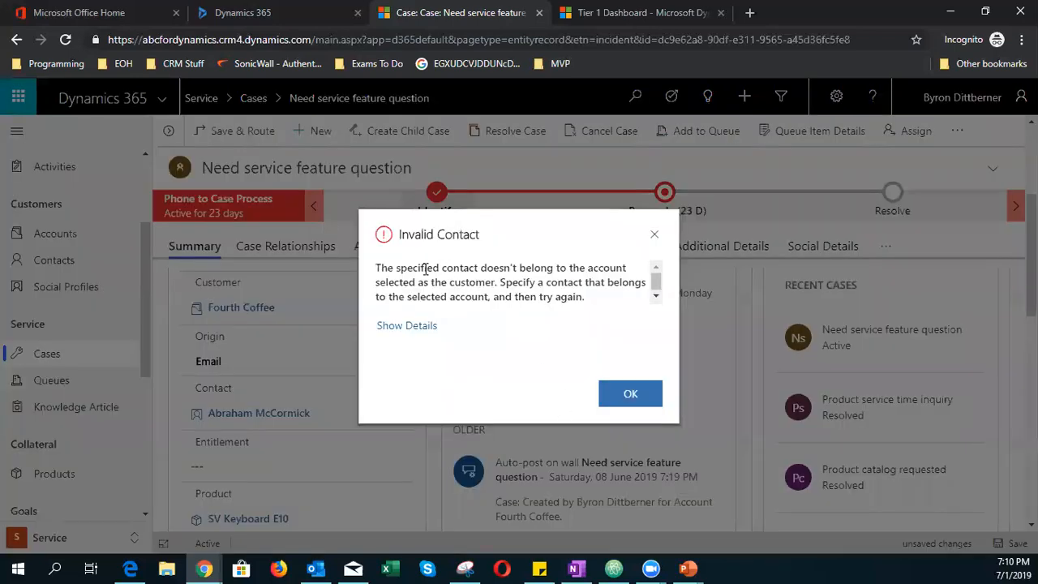
{"action": "left_click_drag", "start_coordinate": [373, 271], "coordinate": [605, 315]}
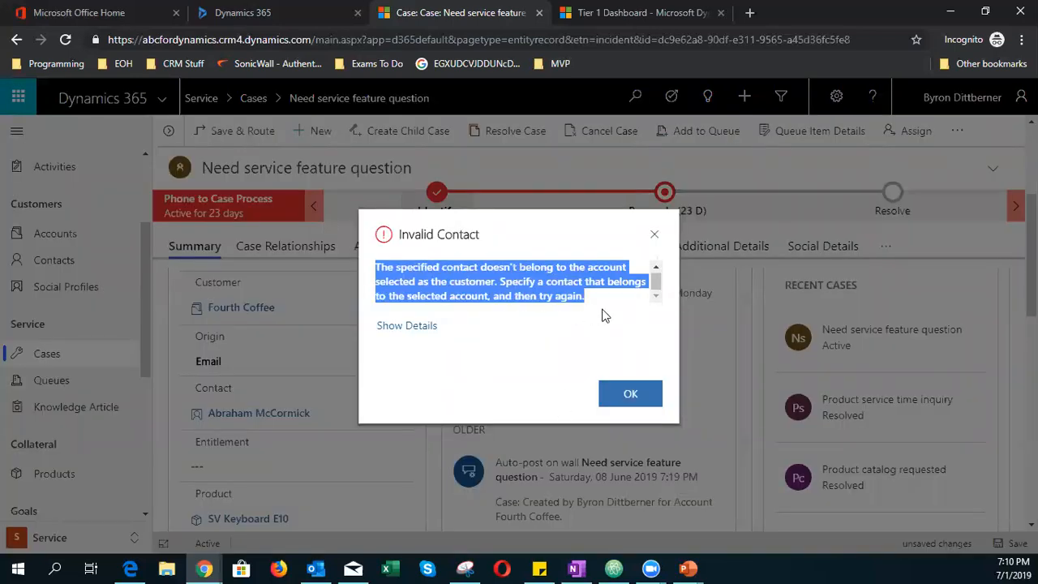
{"action": "left_click", "coordinate": [631, 395]}
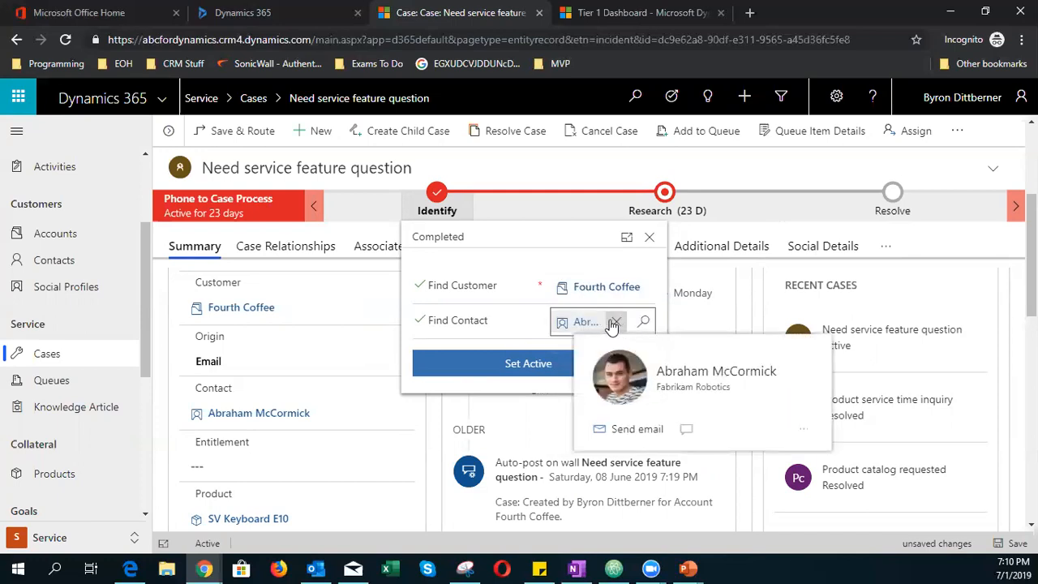
- With Find Contact cleared, set the Identify stage active and advance the case to the Research stage
{"action": "left_click", "coordinate": [616, 321]}
{"action": "left_click", "coordinate": [642, 322]}
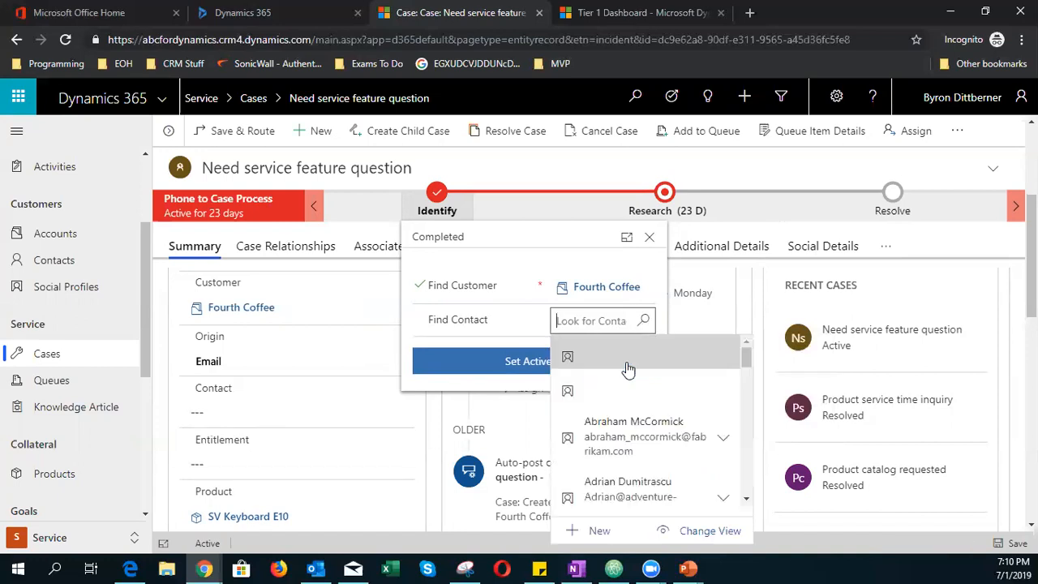
{"action": "left_click", "coordinate": [482, 359]}
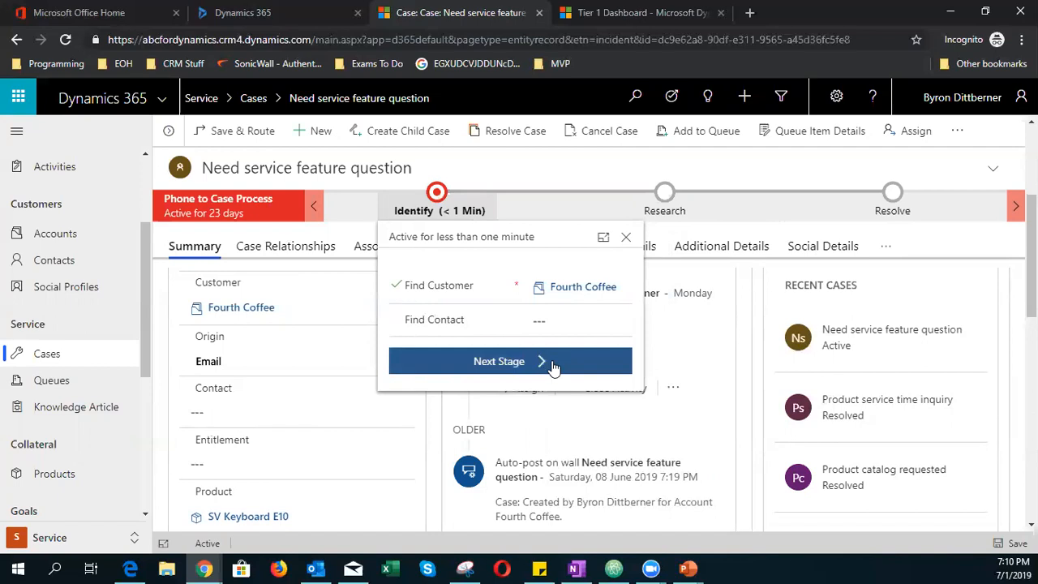
{"action": "left_click", "coordinate": [511, 367]}
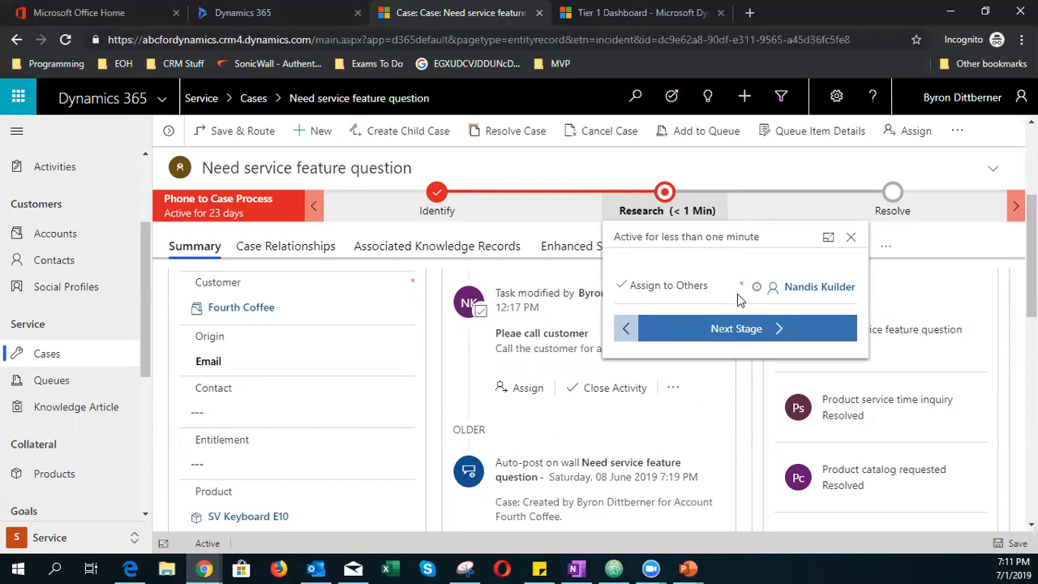
- Examine the required Assign to Others field of the Research stage, both in its flyout and docked beside the form
{"action": "left_click_drag", "start_coordinate": [755, 286], "coordinate": [739, 285]}
{"action": "left_click", "coordinate": [851, 240]}
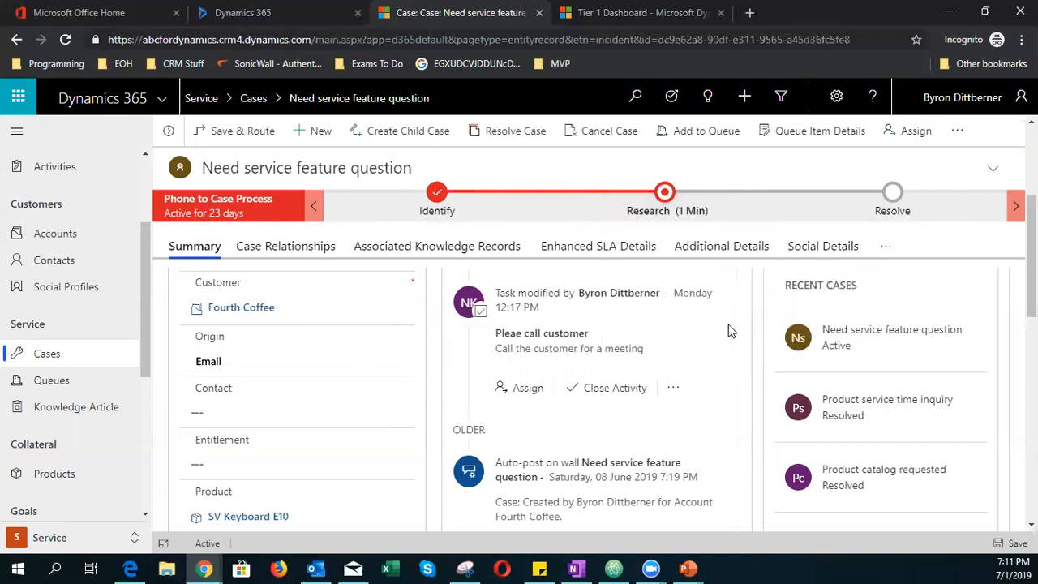
{"action": "left_click", "coordinate": [666, 207]}
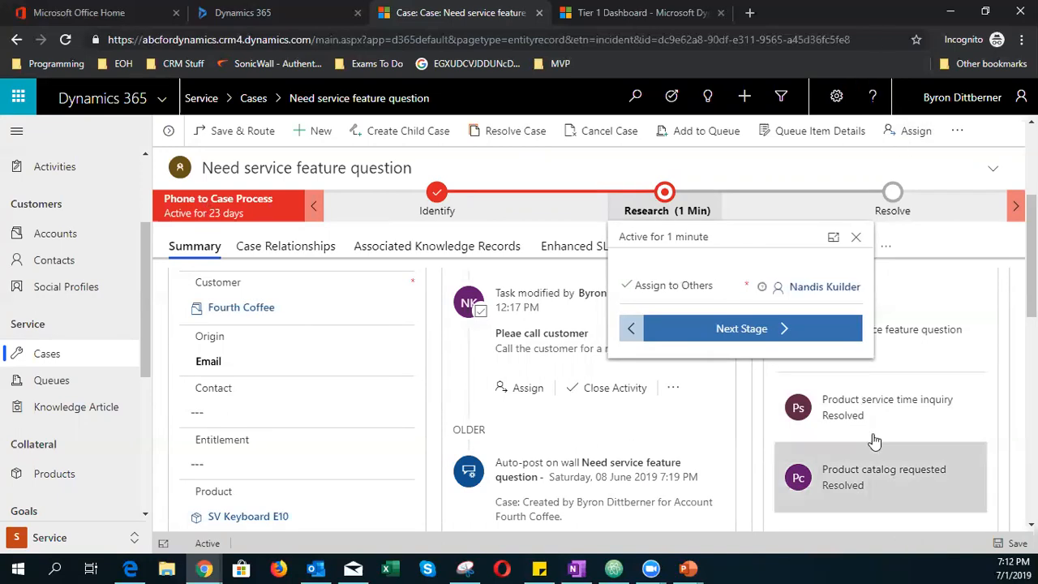
{"action": "left_click", "coordinate": [834, 240]}
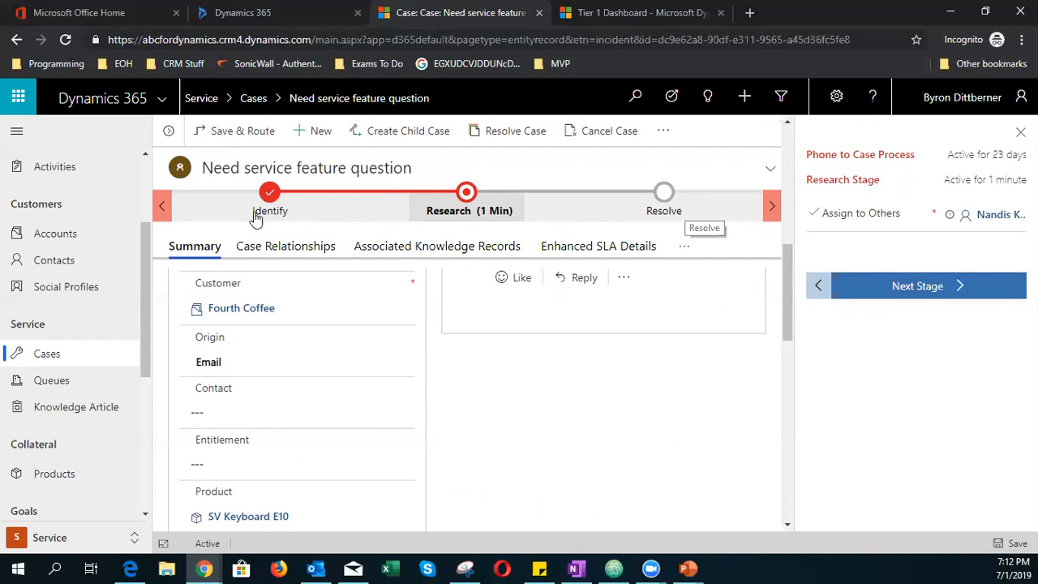
{"action": "left_click", "coordinate": [816, 213]}
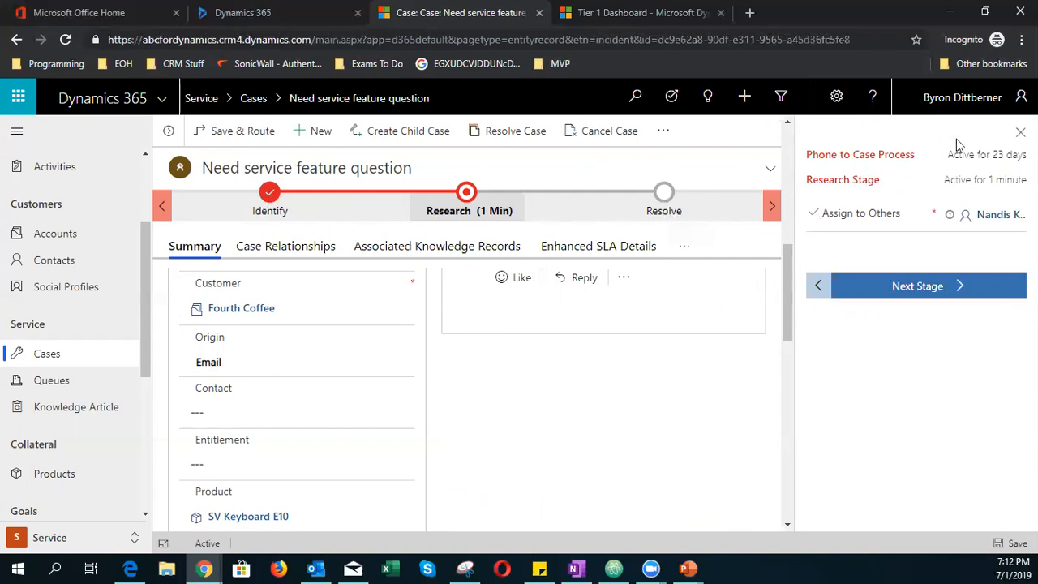
{"action": "left_click", "coordinate": [1020, 132]}
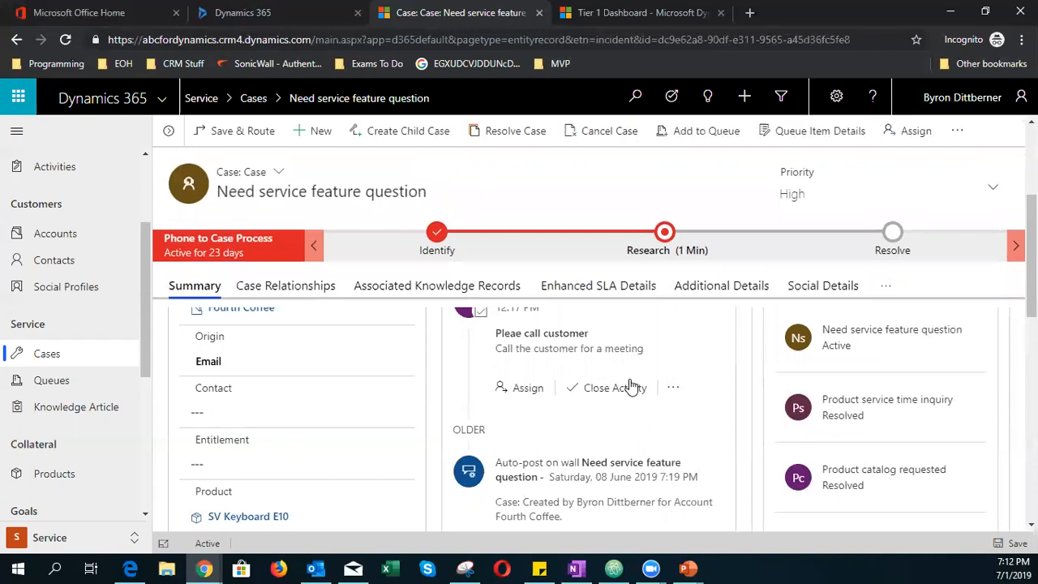
- Create a new case with the title "Adventure Works - Broken Fridge", correcting the spelling of Adventure
{"action": "left_click", "coordinate": [316, 132]}
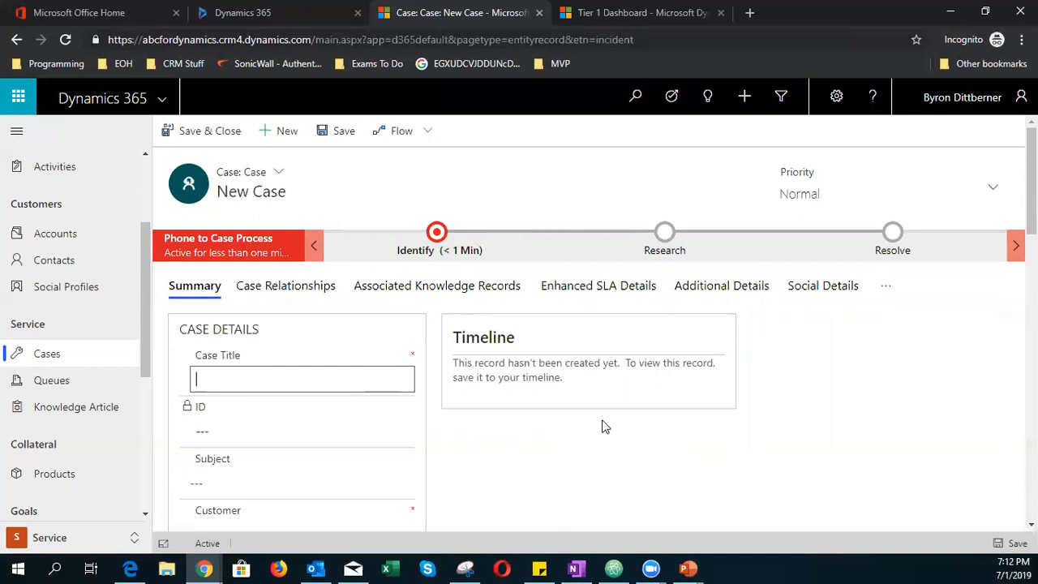
{"action": "type", "text": "Pick"}
{"action": "key", "text": "BackSpace"}
{"action": "key", "text": "BackSpace"}
{"action": "key", "text": "BackSpace"}
{"action": "key", "text": "BackSpace"}
{"action": "key", "text": "BackSpace"}
{"action": "type", "text": "Adverture Works"}
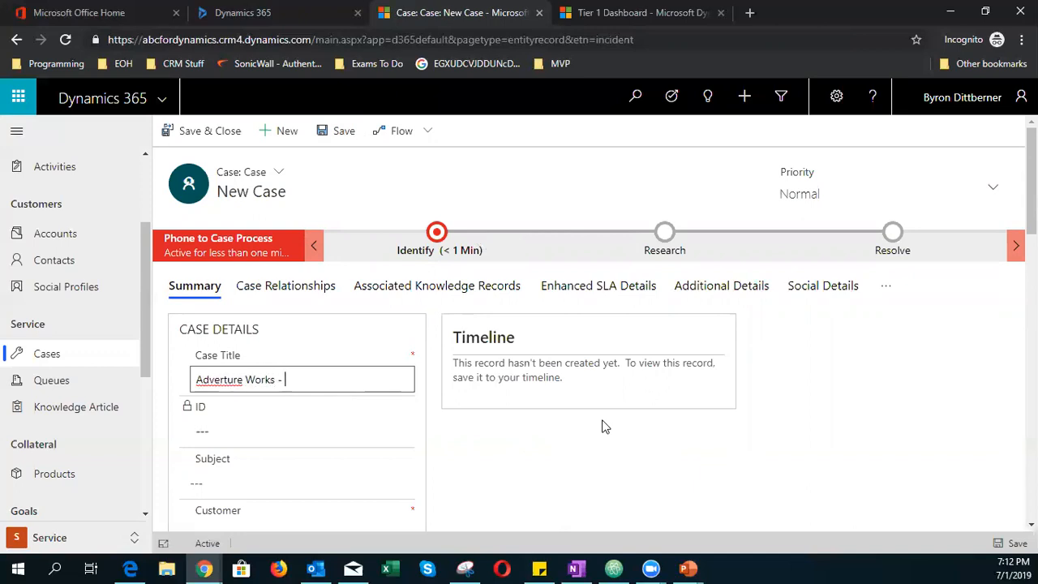
{"action": "type", "text": " - Broe"}
{"action": "key", "text": "BackSpace"}
{"action": "type", "text": "ken Fridge"}
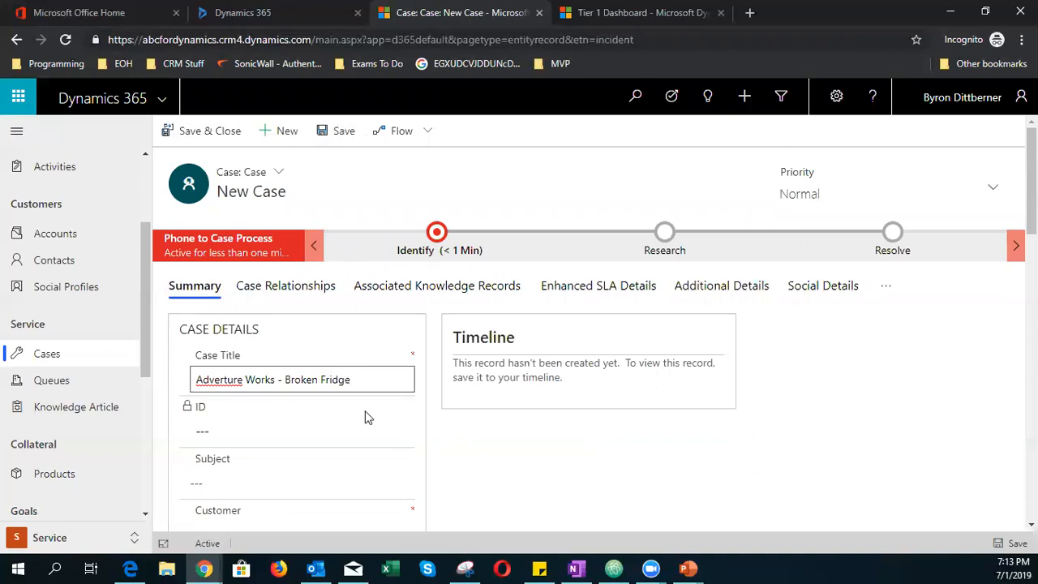
{"action": "right_click", "coordinate": [223, 382]}
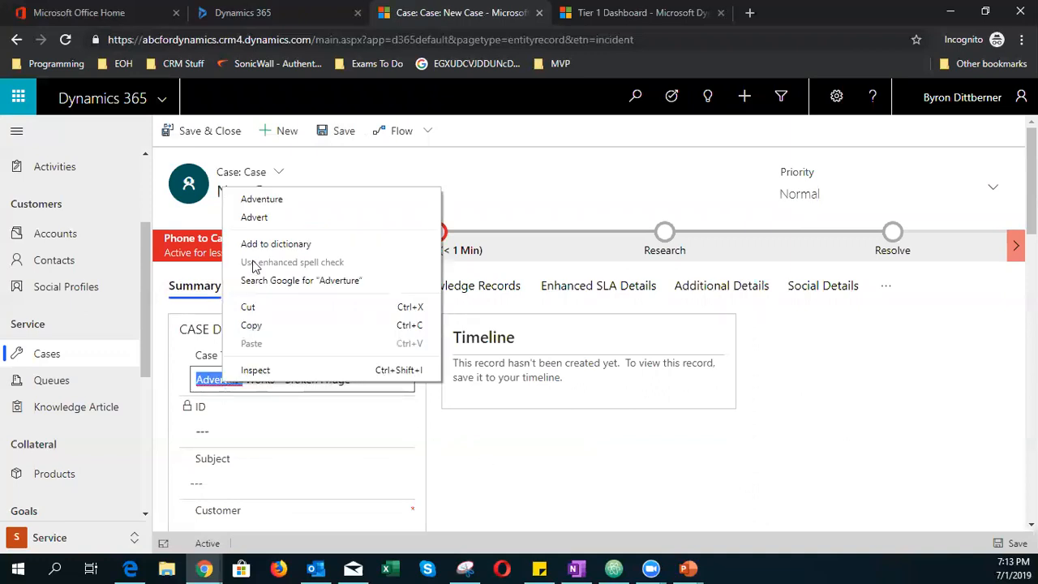
{"action": "left_click", "coordinate": [263, 199]}
{"action": "left_click", "coordinate": [513, 461]}
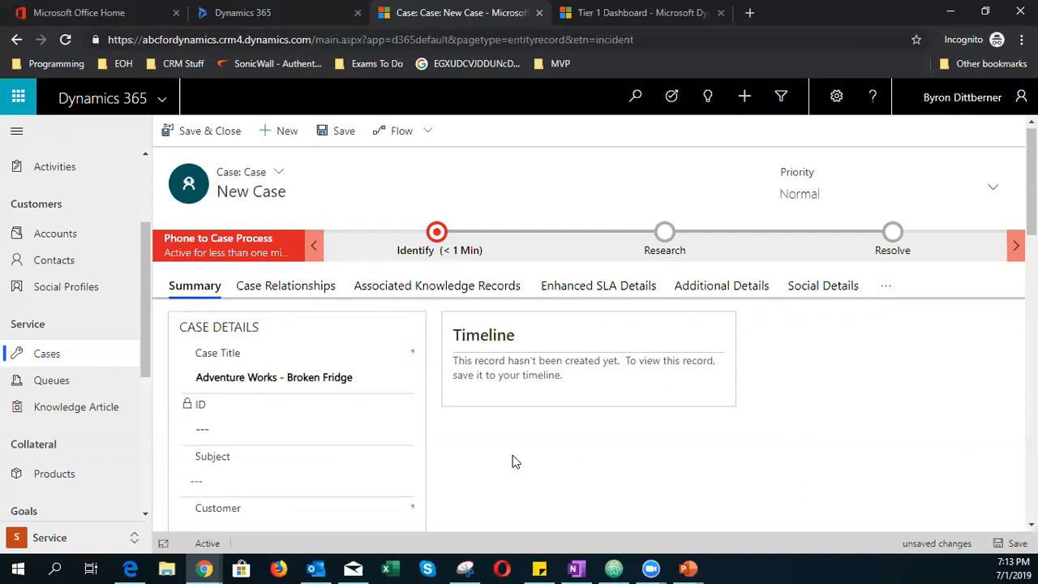
- Set the new case's Subject to Maintenance under Service
{"action": "scroll", "coordinate": [340, 370], "scroll_direction": "down", "scroll_amount": 1}
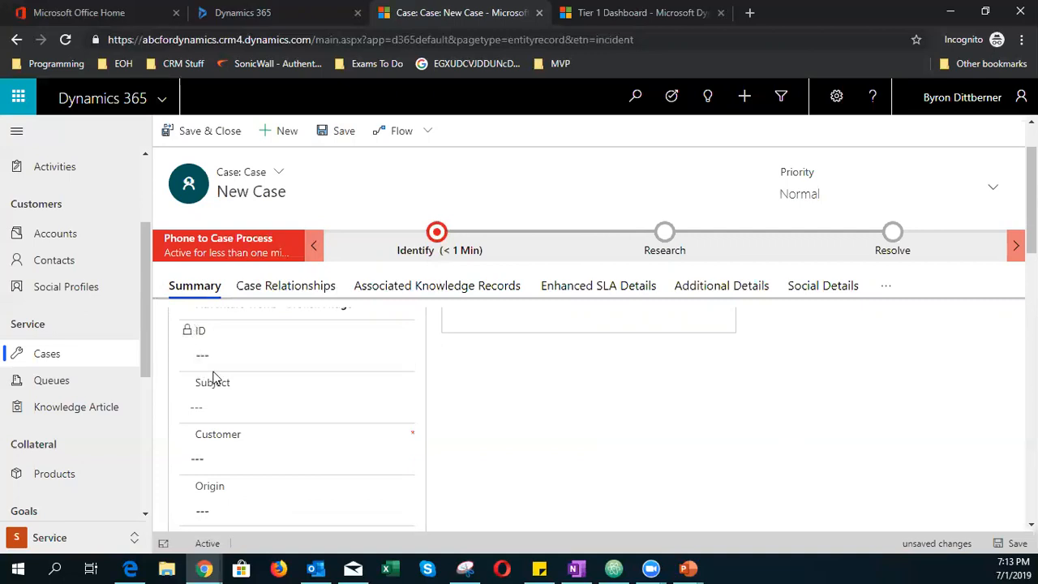
{"action": "left_click", "coordinate": [216, 411]}
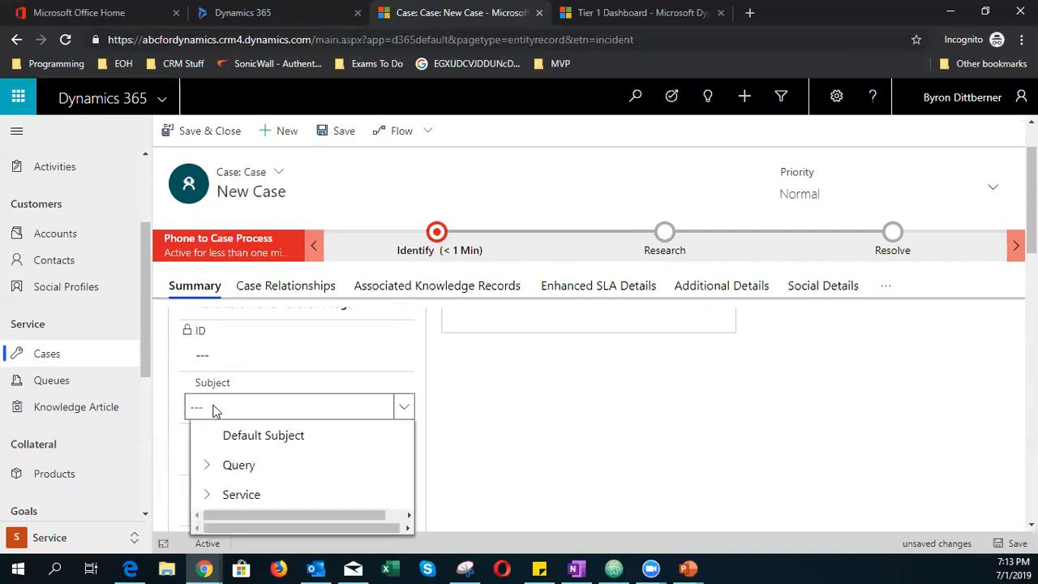
{"action": "scroll", "coordinate": [528, 401], "scroll_direction": "down", "scroll_amount": 1}
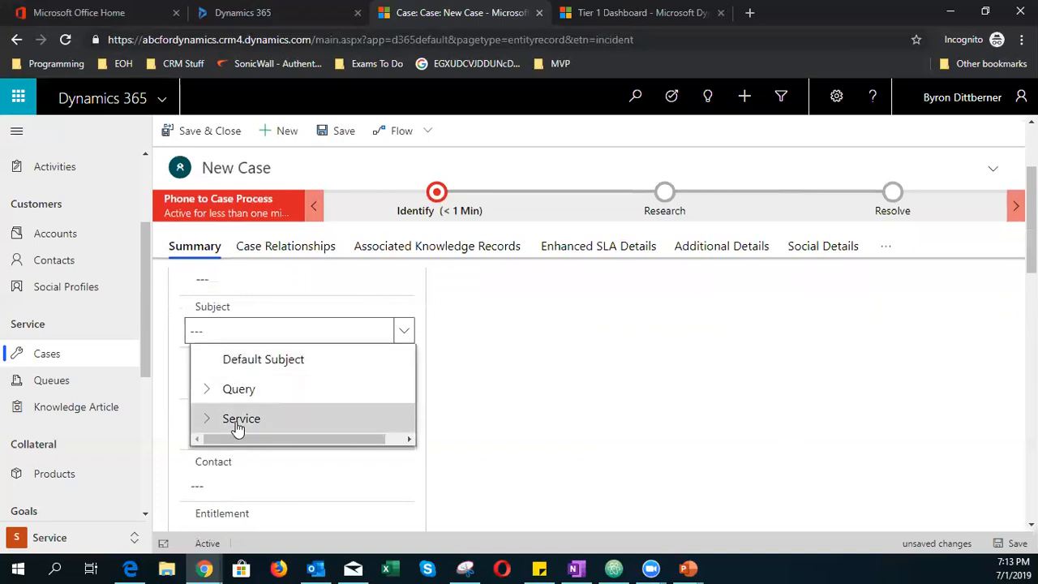
{"action": "left_click_drag", "start_coordinate": [244, 438], "coordinate": [317, 433]}
{"action": "left_click_drag", "start_coordinate": [252, 445], "coordinate": [235, 443]}
{"action": "left_click", "coordinate": [206, 418]}
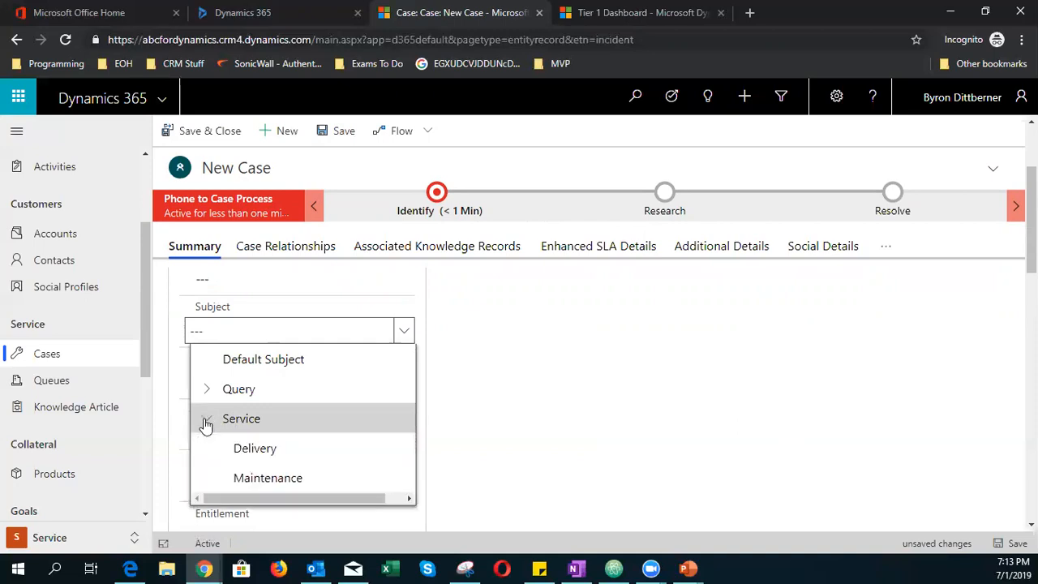
{"action": "left_click", "coordinate": [260, 477]}
- Search for "Adventure" in the Customer field and choose the second Adventure Works account
{"action": "left_click", "coordinate": [264, 385]}
{"action": "type", "text": "Adverture"}
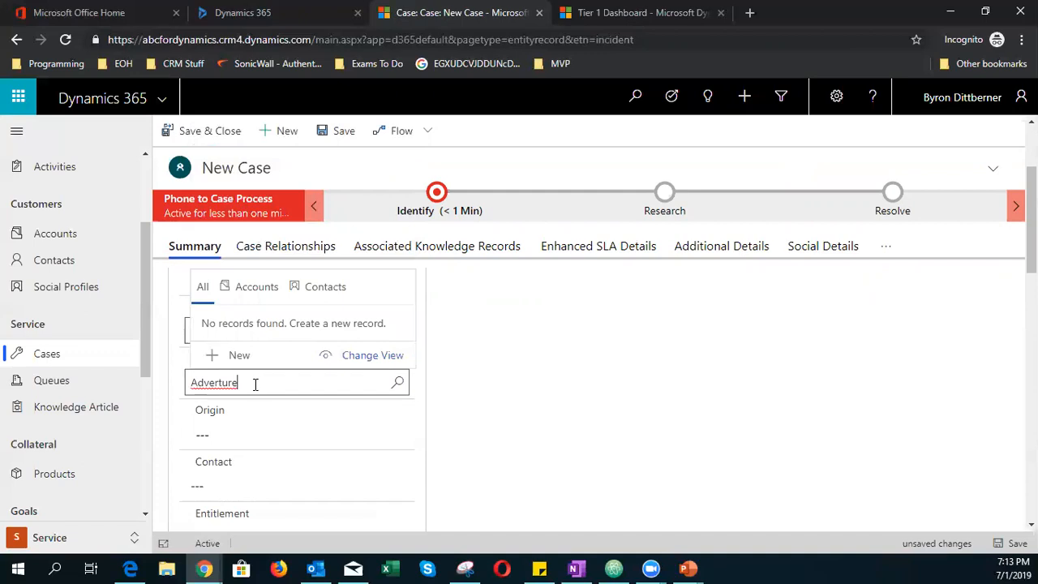
{"action": "key", "text": "BackSpace"}
{"action": "key", "text": "BackSpace"}
{"action": "key", "text": "BackSpace"}
{"action": "key", "text": "BackSpace"}
{"action": "key", "text": "BackSpace"}
{"action": "type", "text": "nture"}
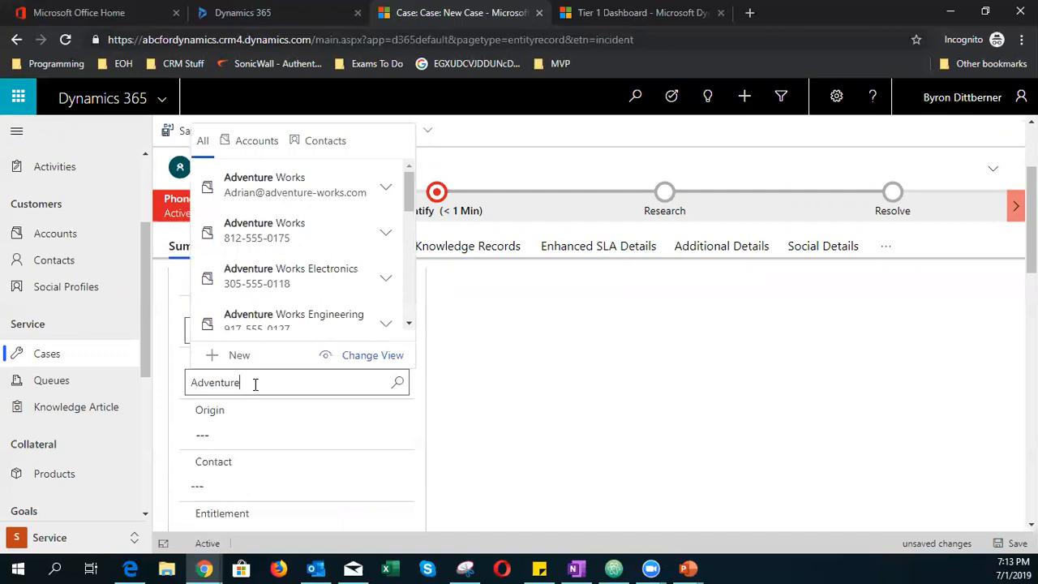
{"action": "left_click", "coordinate": [327, 231]}
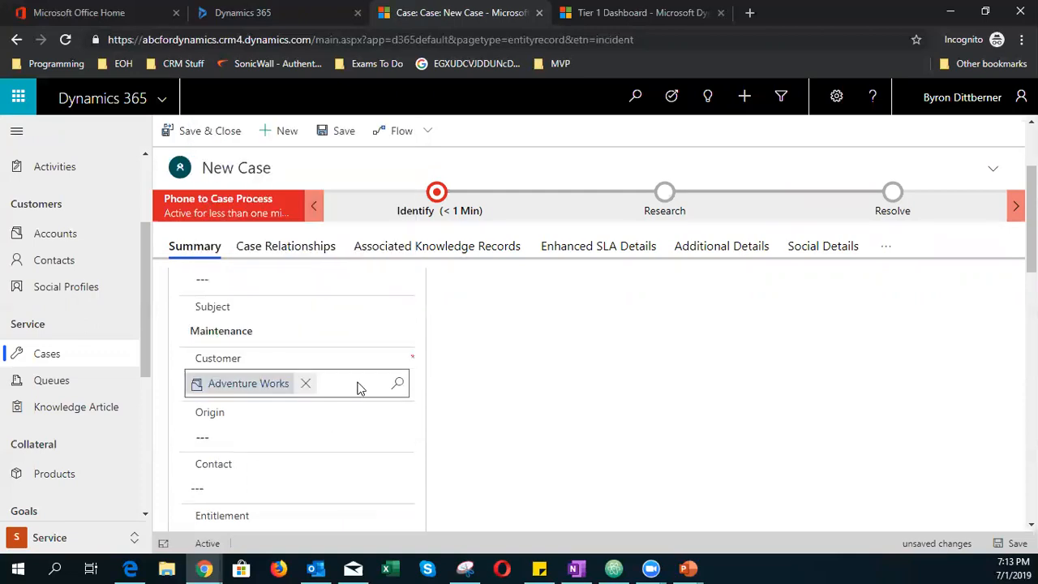
- Set the case origin to Phone and choose the Adventure Works contact person as the Contact
{"action": "left_click", "coordinate": [276, 438]}
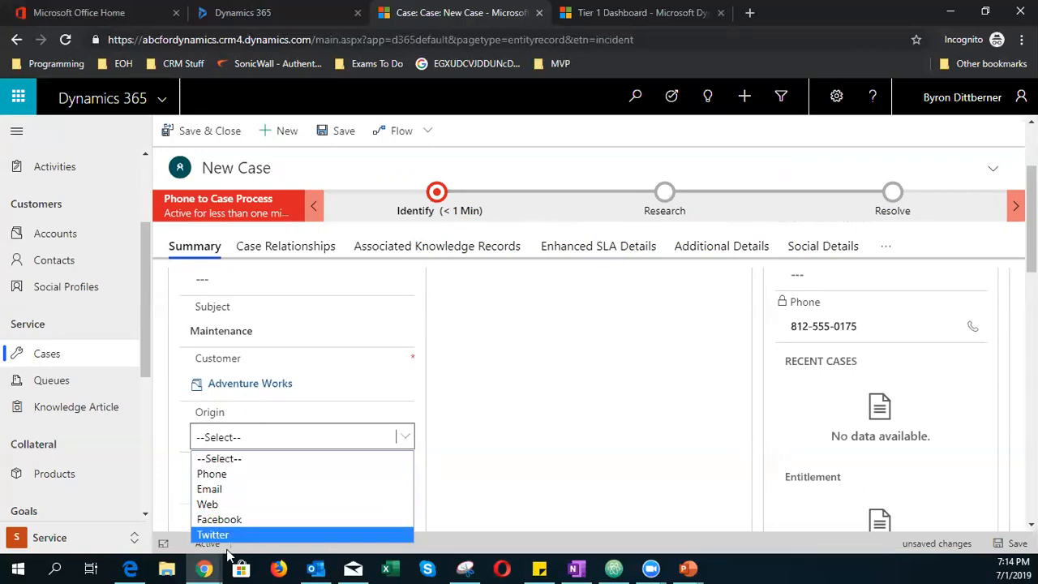
{"action": "left_click", "coordinate": [240, 482]}
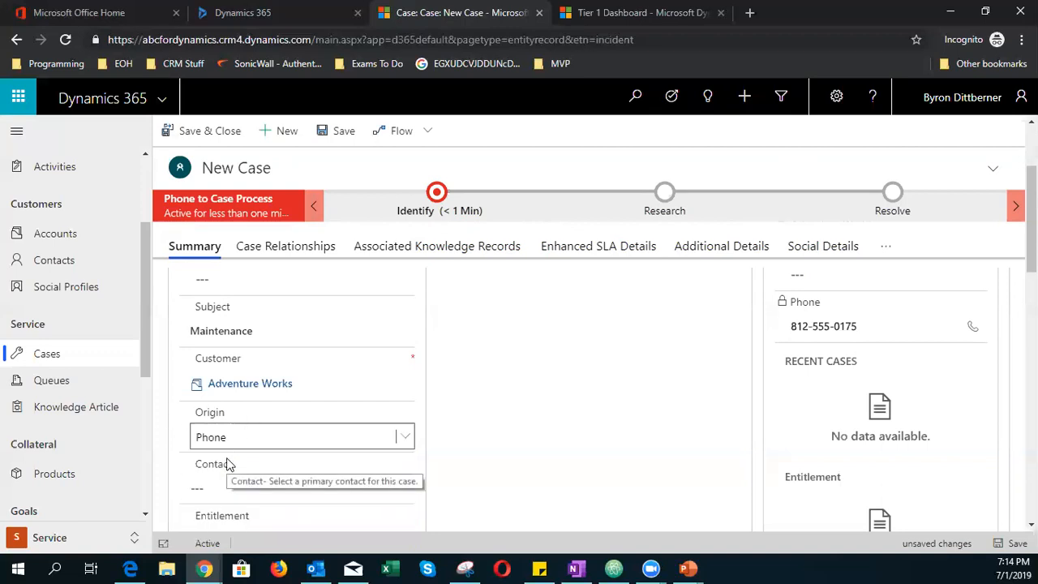
{"action": "left_click", "coordinate": [248, 479]}
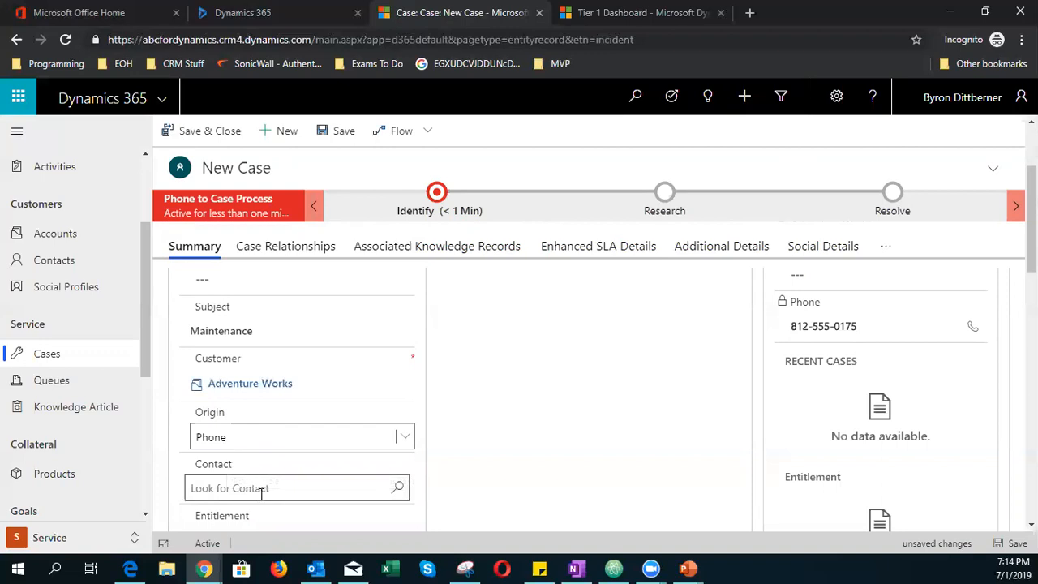
{"action": "left_click", "coordinate": [262, 491]}
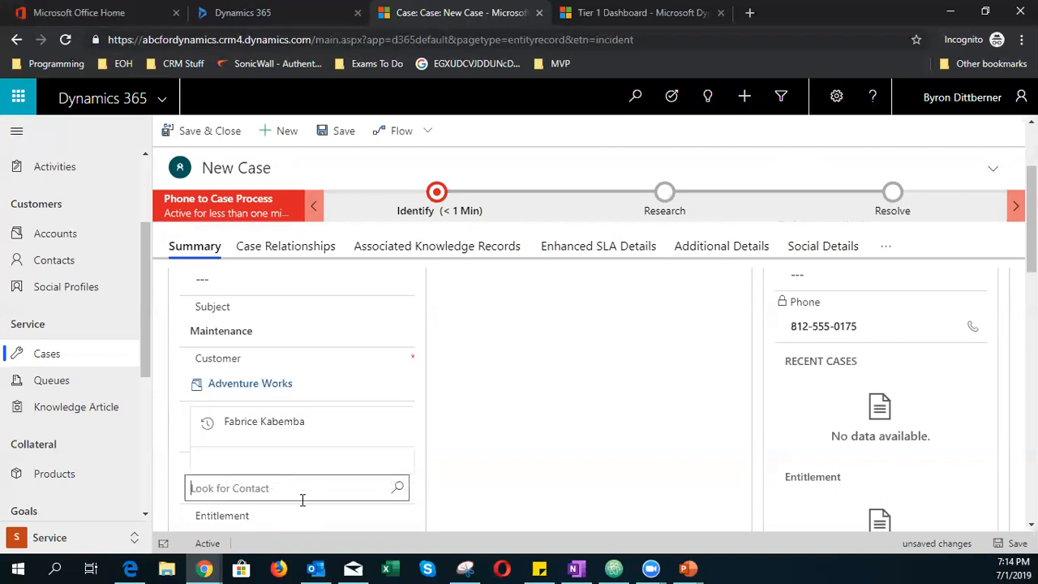
{"action": "left_click", "coordinate": [397, 488]}
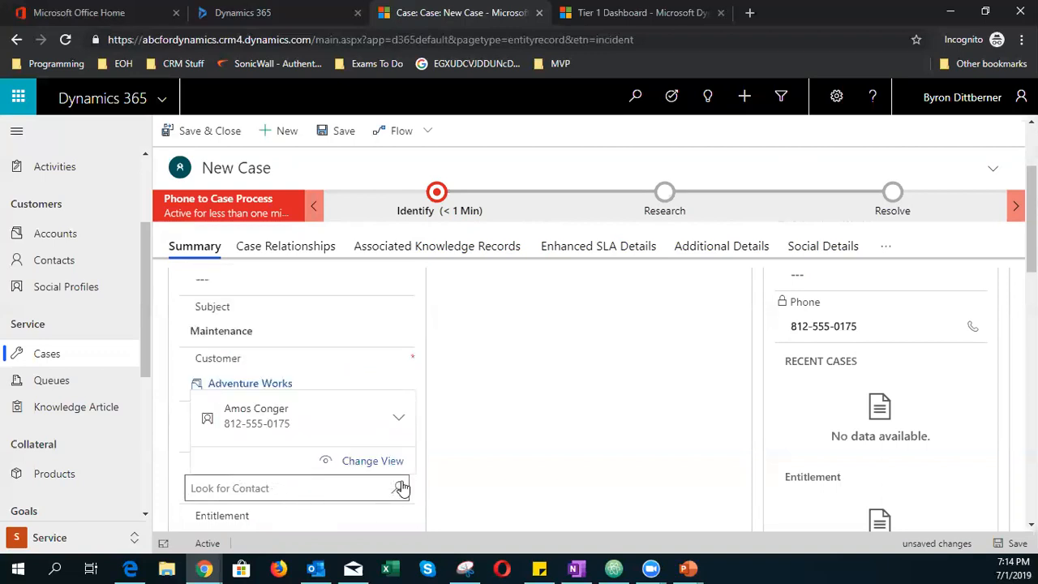
{"action": "left_click", "coordinate": [278, 420]}
- Choose ABS Filament 3D Printer 4" as the new case's Product and replace it with Business Analysis
{"action": "scroll", "coordinate": [508, 420], "scroll_direction": "down", "scroll_amount": 2}
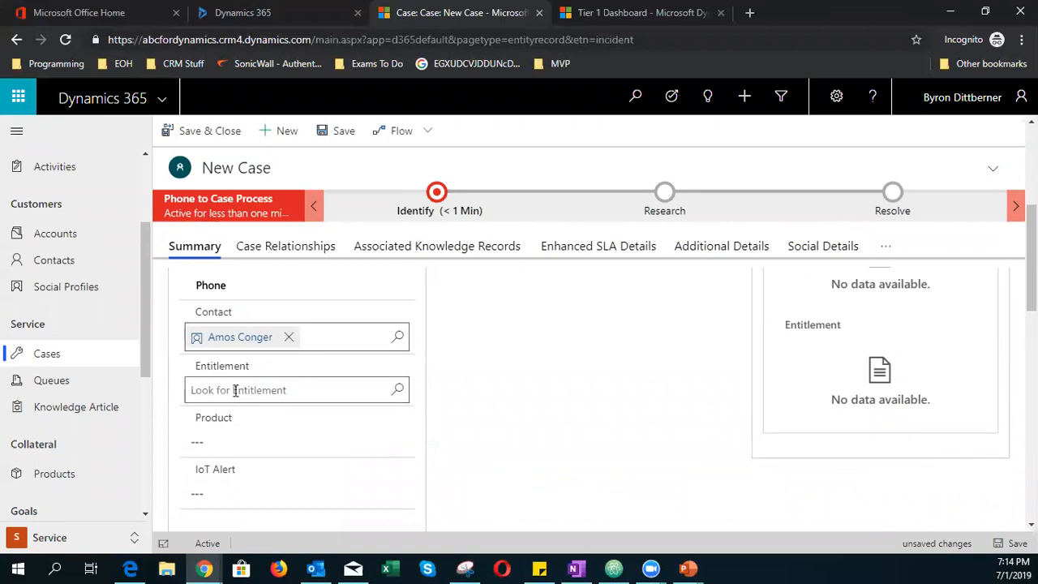
{"action": "left_click", "coordinate": [231, 442]}
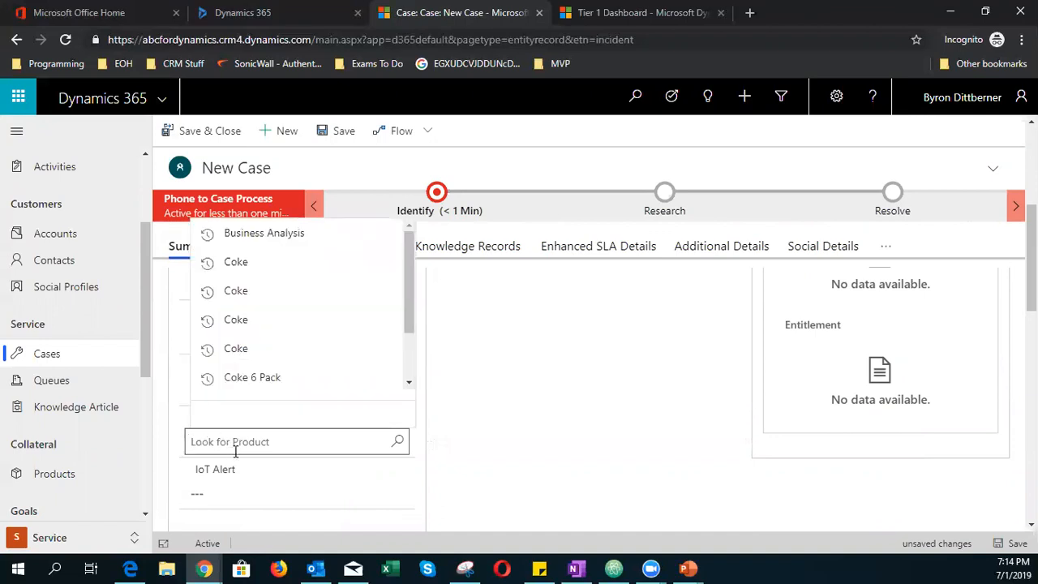
{"action": "left_click", "coordinate": [399, 443]}
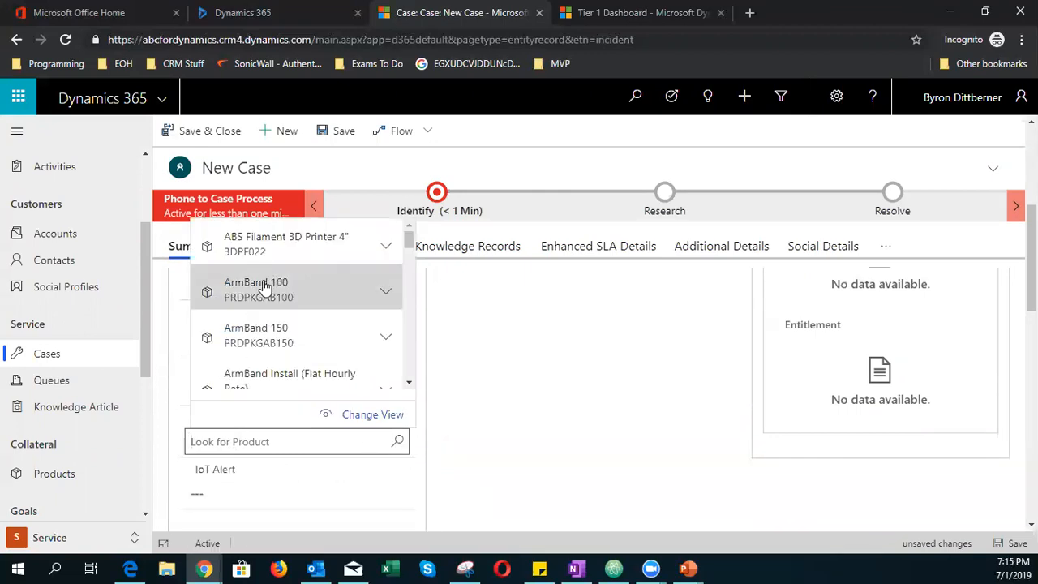
{"action": "left_click", "coordinate": [271, 258]}
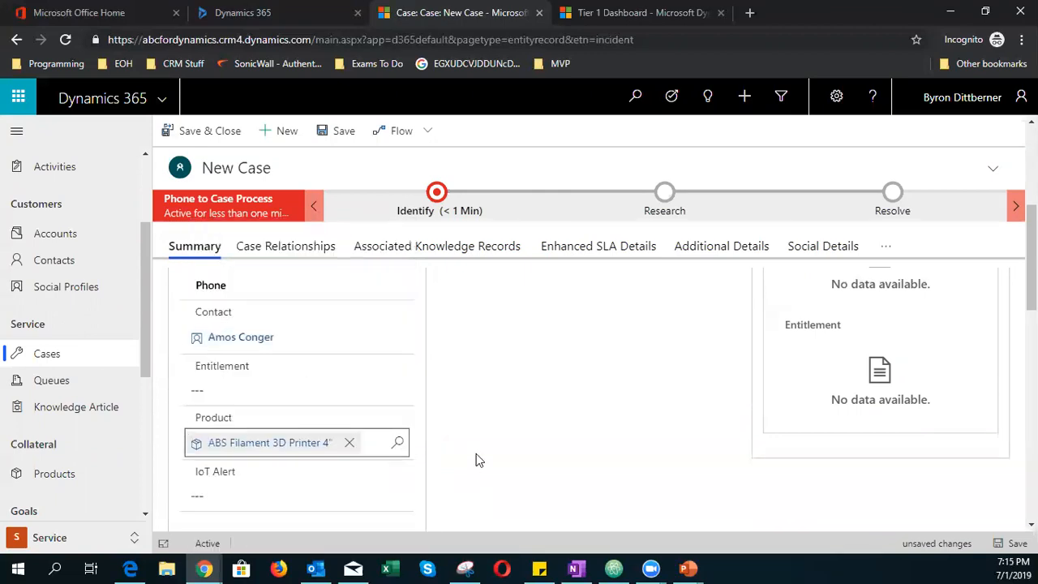
{"action": "left_click", "coordinate": [347, 444]}
{"action": "type", "text": "Business"}
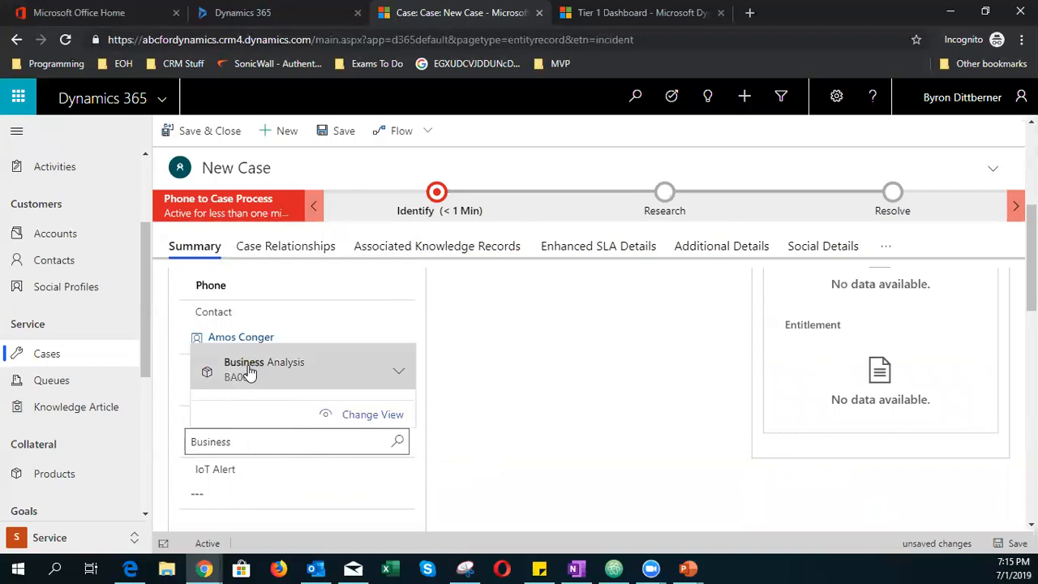
{"action": "left_click", "coordinate": [252, 368]}
{"action": "scroll", "coordinate": [633, 397], "scroll_direction": "down", "scroll_amount": 3}
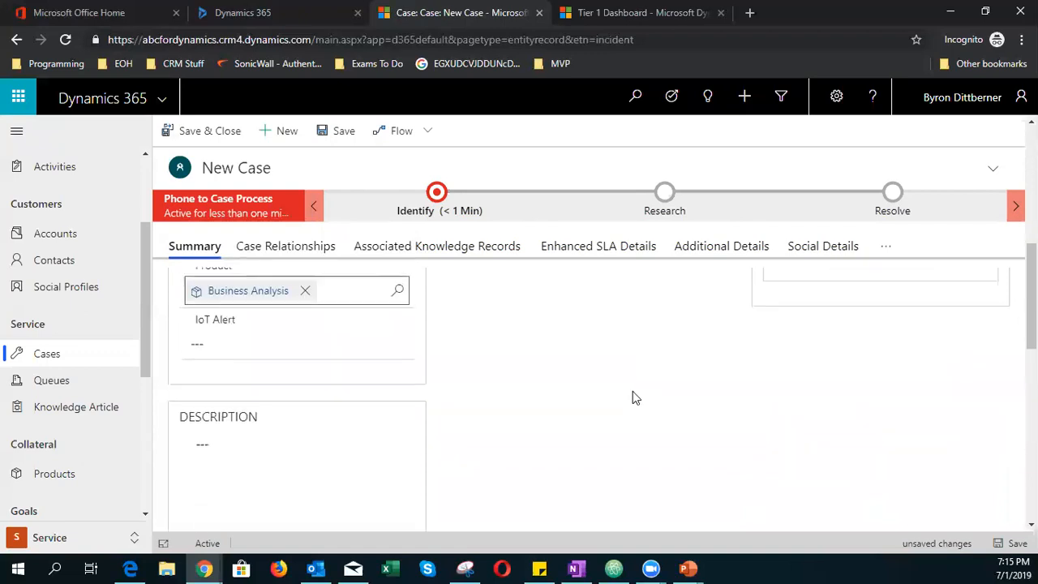
{"action": "left_click", "coordinate": [250, 343]}
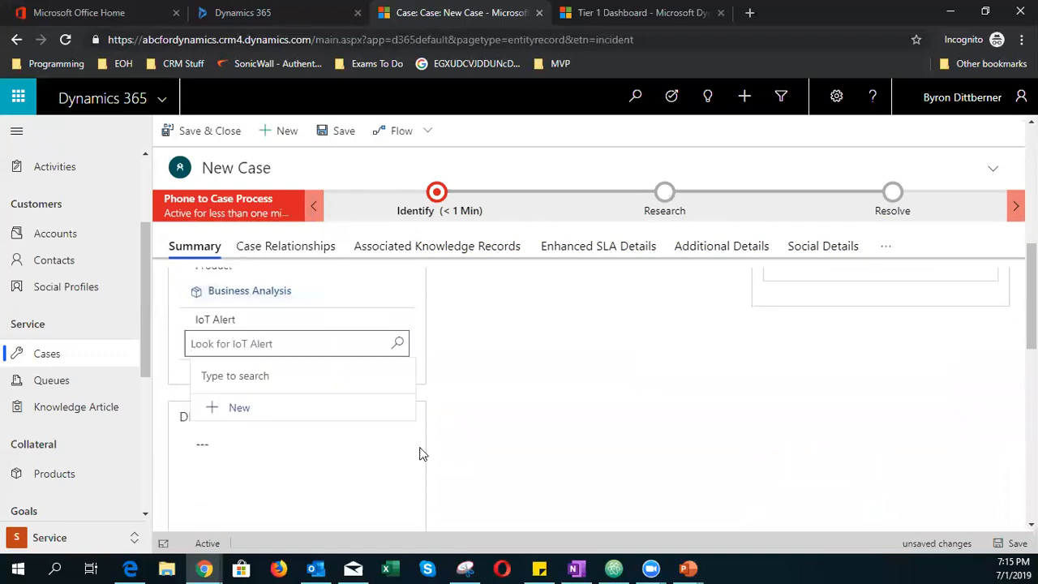
{"action": "left_click", "coordinate": [578, 420]}
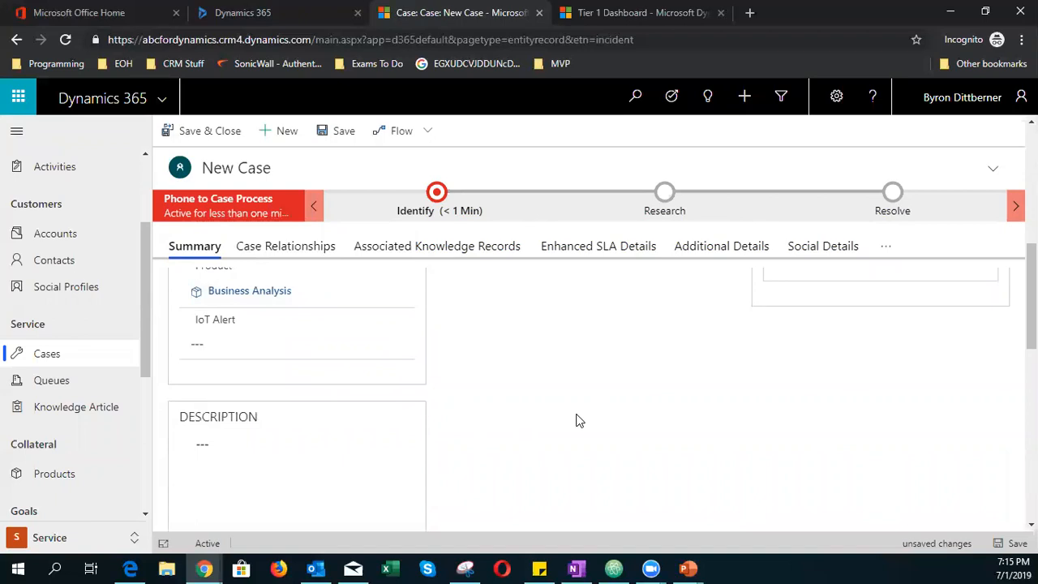
- Enter the case Description "Customer reported that their Fridge is no longer getting cold"
{"action": "scroll", "coordinate": [578, 420], "scroll_direction": "down", "scroll_amount": 1}
{"action": "left_click", "coordinate": [294, 411]}
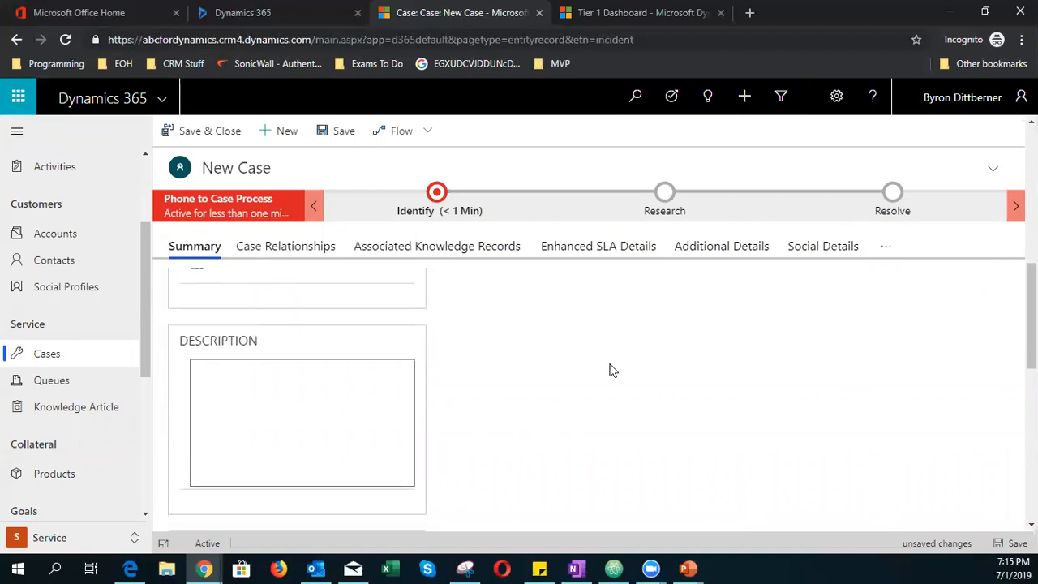
{"action": "type", "text": "Customer reported tha"}
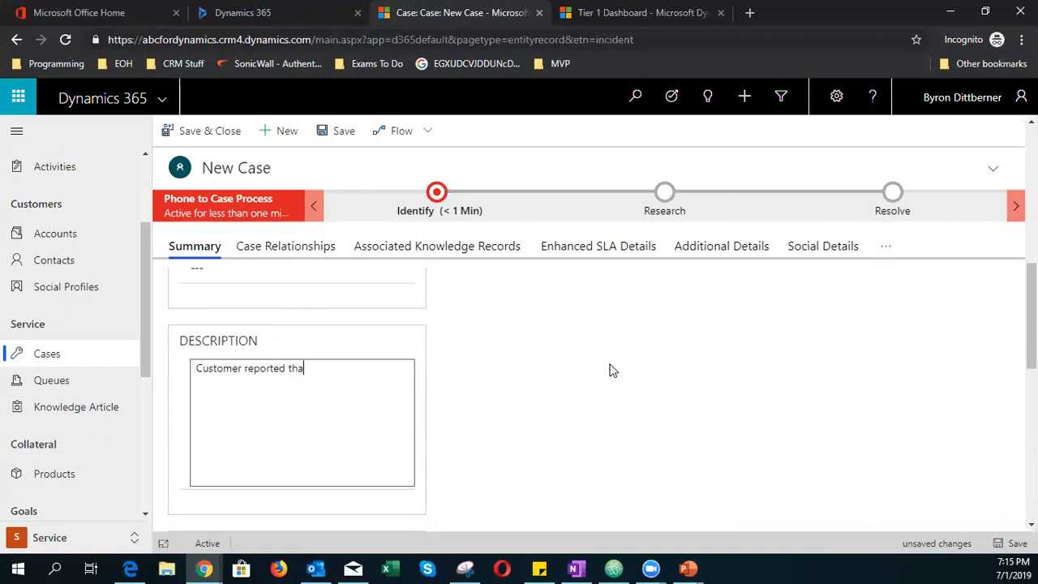
{"action": "type", "text": "t their Fridge is no longer getting cold"}
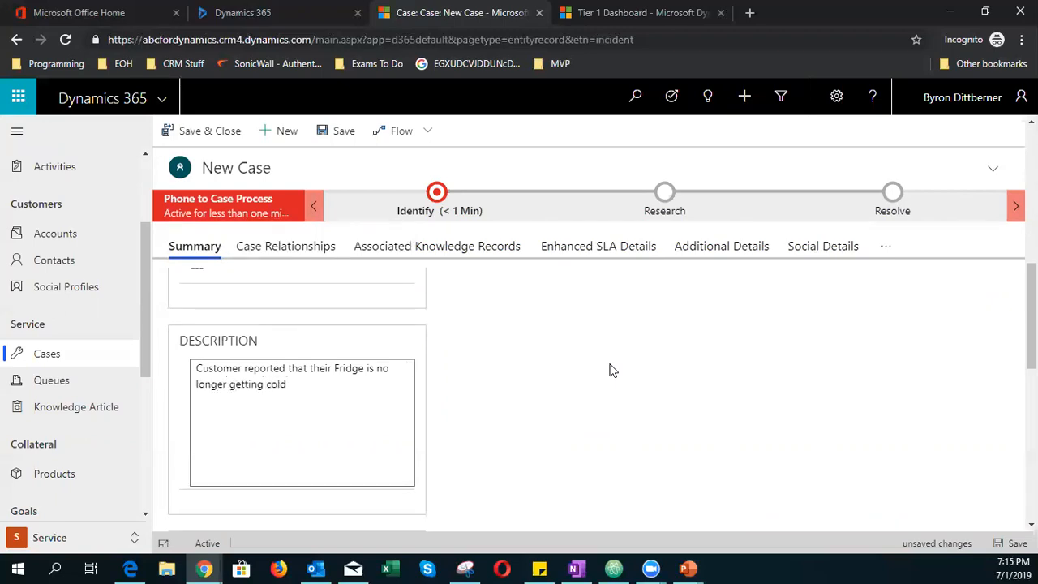
- Check the Applicable SLA section and the case details, and save the new Adventure Works case
{"action": "scroll", "coordinate": [614, 371], "scroll_direction": "down", "scroll_amount": 4}
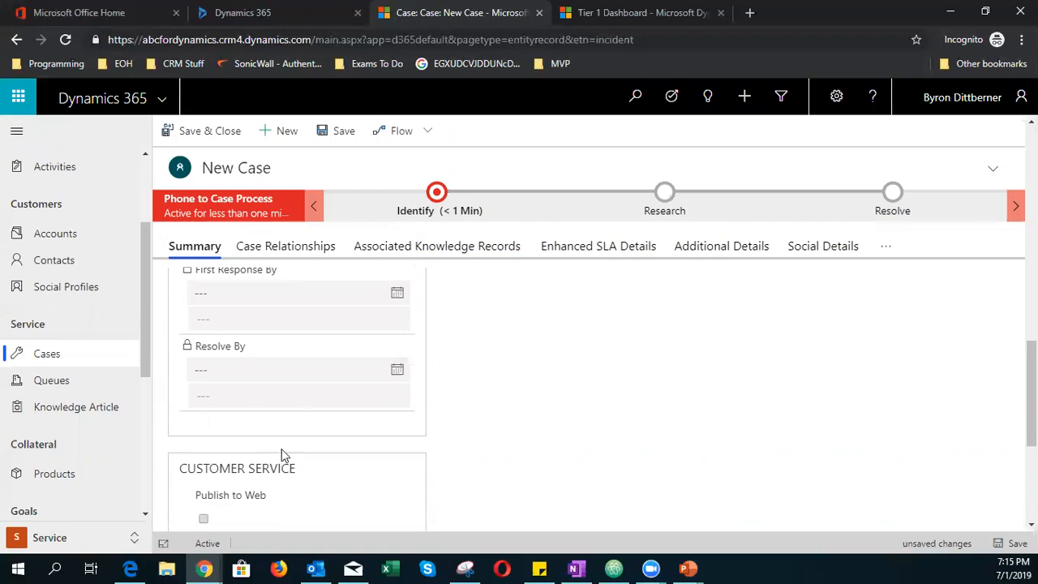
{"action": "scroll", "coordinate": [289, 452], "scroll_direction": "up", "scroll_amount": 2}
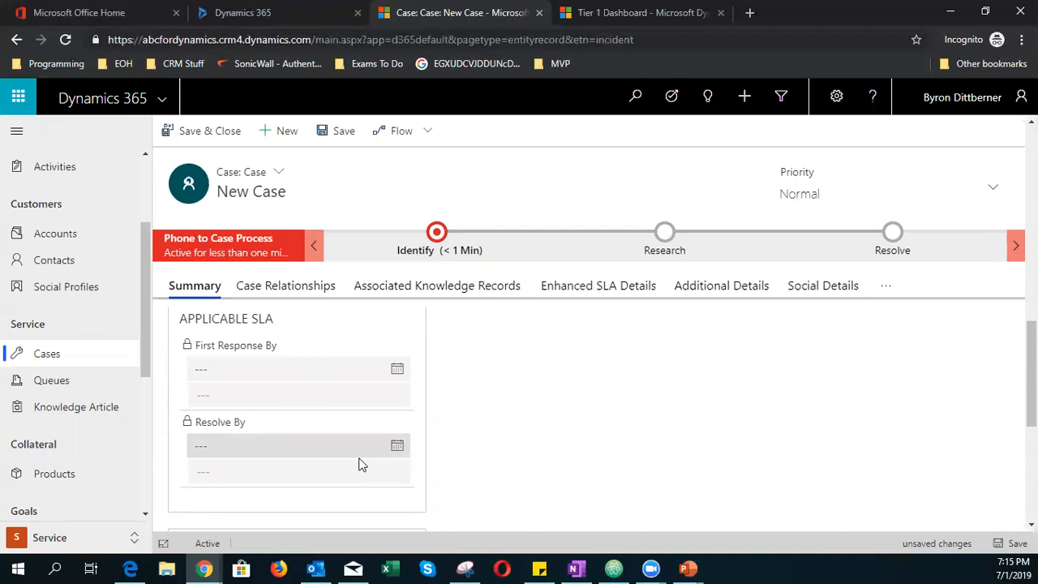
{"action": "scroll", "coordinate": [361, 464], "scroll_direction": "up", "scroll_amount": 5}
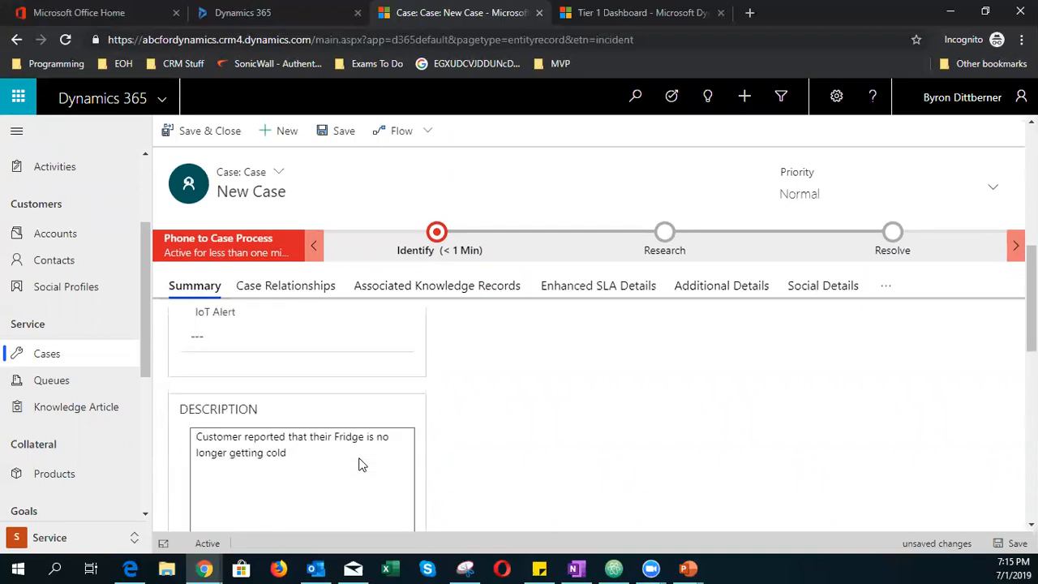
{"action": "scroll", "coordinate": [361, 459], "scroll_direction": "up", "scroll_amount": 1}
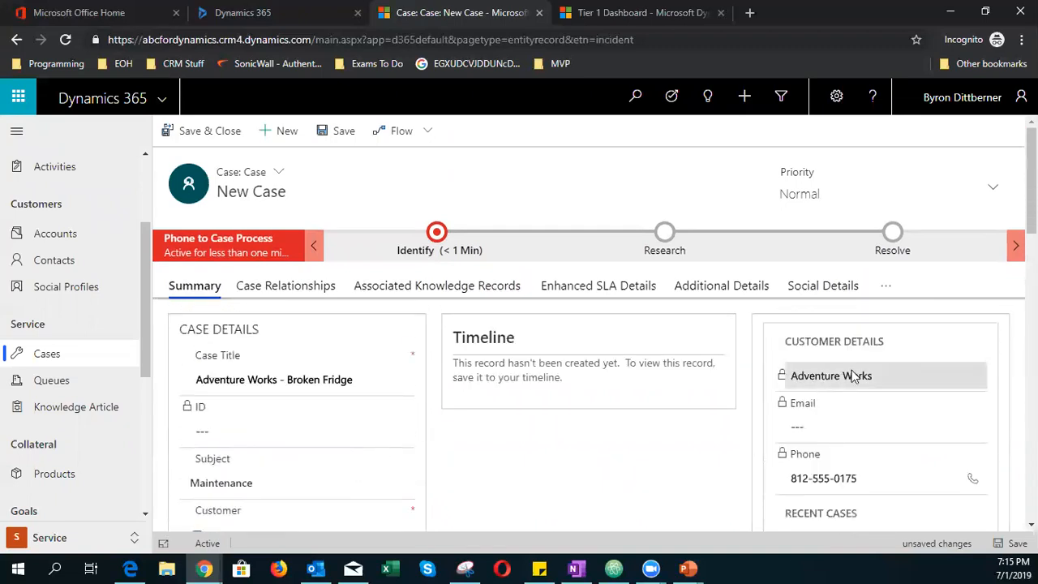
{"action": "key", "text": "ctrl+s"}
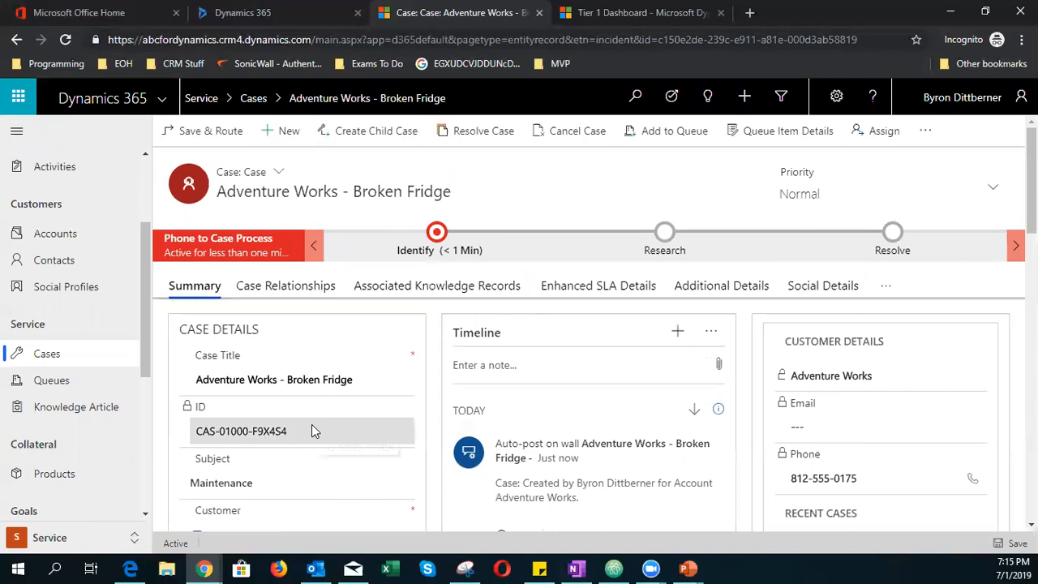
- Highlight the saved case's ID and review its case details and timeline
{"action": "left_click_drag", "start_coordinate": [289, 440], "coordinate": [190, 447]}
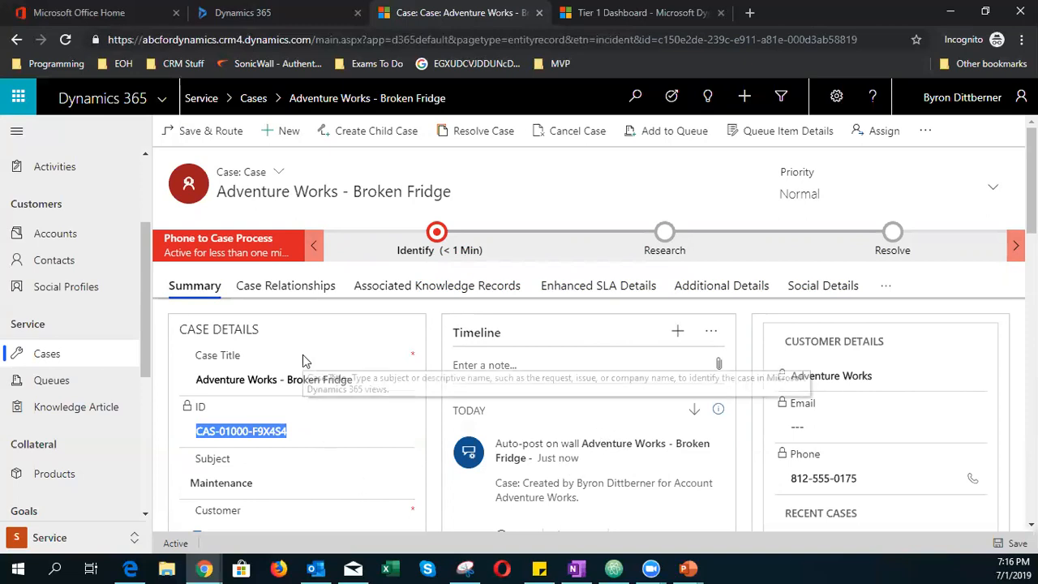
{"action": "scroll", "coordinate": [385, 442], "scroll_direction": "down", "scroll_amount": 5}
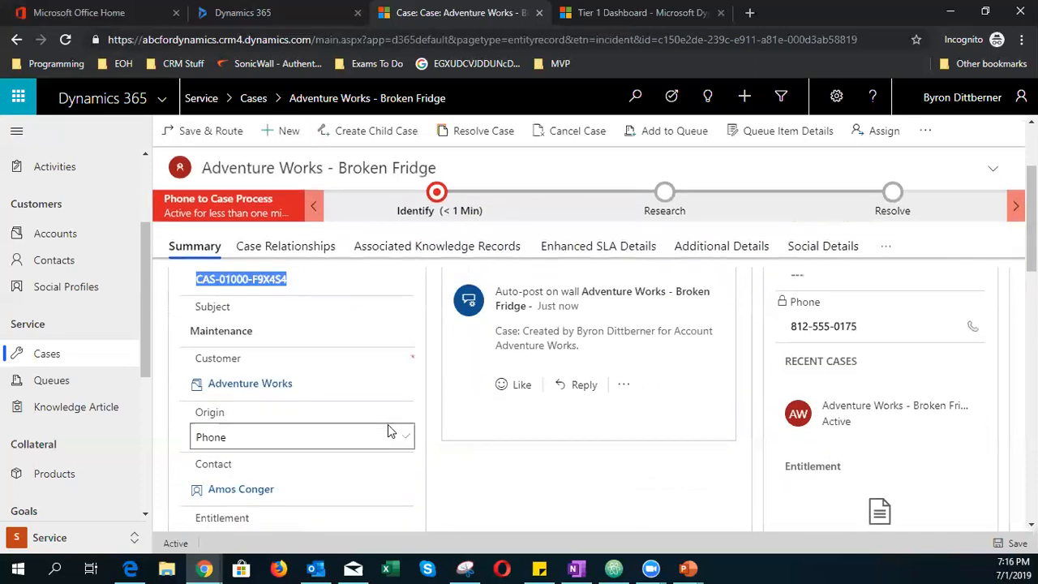
{"action": "scroll", "coordinate": [388, 430], "scroll_direction": "up", "scroll_amount": 3}
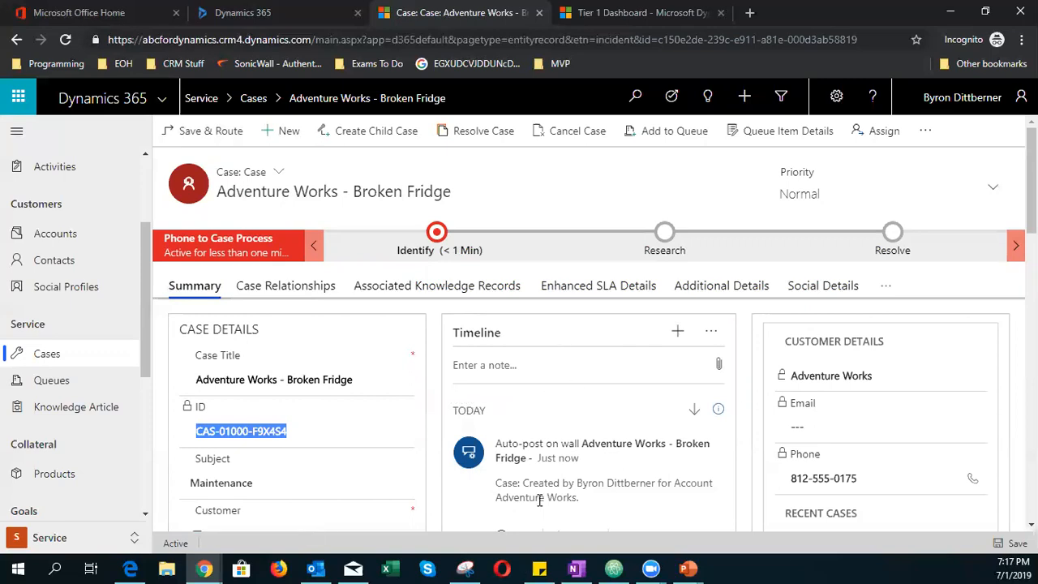
{"action": "scroll", "coordinate": [539, 500], "scroll_direction": "down", "scroll_amount": 3}
{"action": "scroll", "coordinate": [539, 500], "scroll_direction": "up", "scroll_amount": 3}
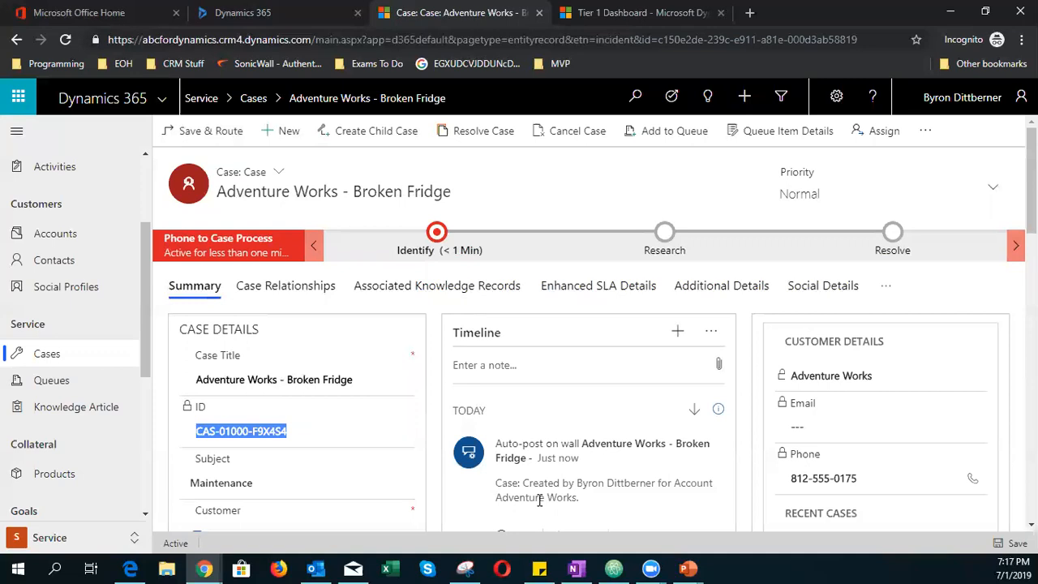
- Add an email activity to the case's timeline with the subject "Fridge Query"
{"action": "left_click", "coordinate": [677, 332]}
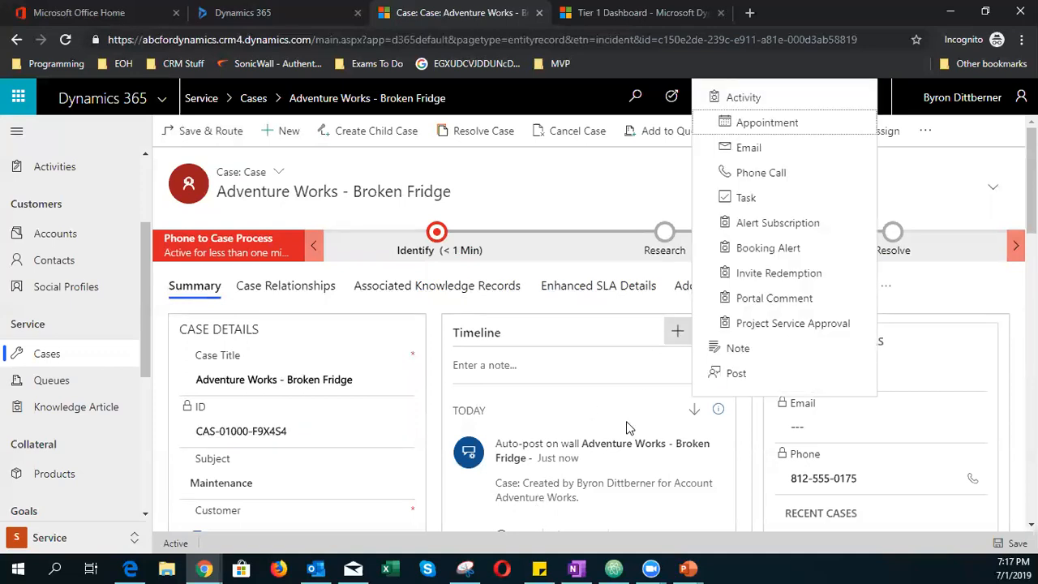
{"action": "left_click", "coordinate": [744, 150]}
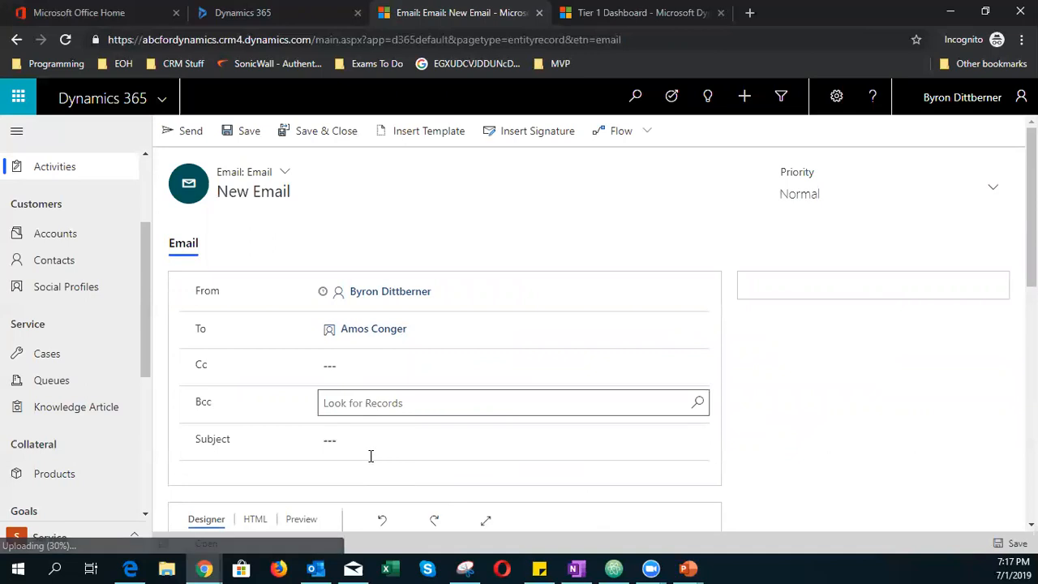
{"action": "left_click", "coordinate": [366, 438]}
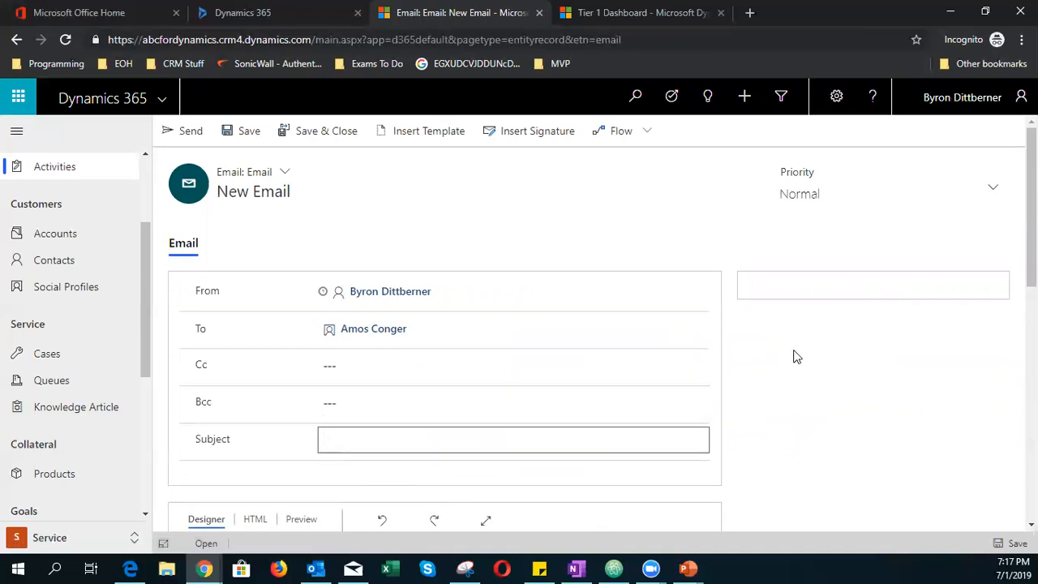
{"action": "type", "text": "Fridge Query"}
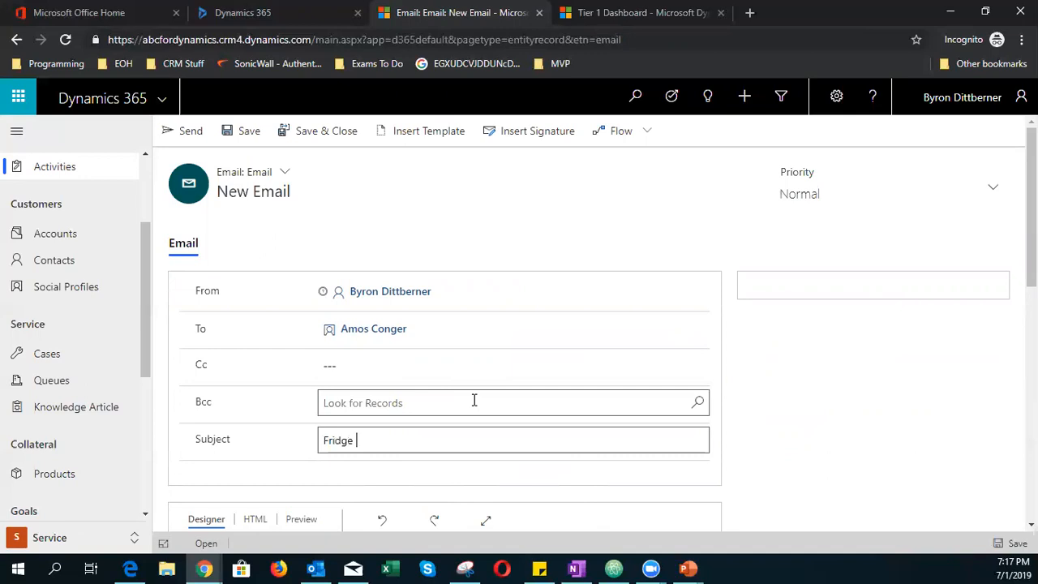
- Write the email body with a greeting by name, "Thank you for your query", "Regards" and a sender name, and save the email
{"action": "scroll", "coordinate": [475, 400], "scroll_direction": "down", "scroll_amount": 3}
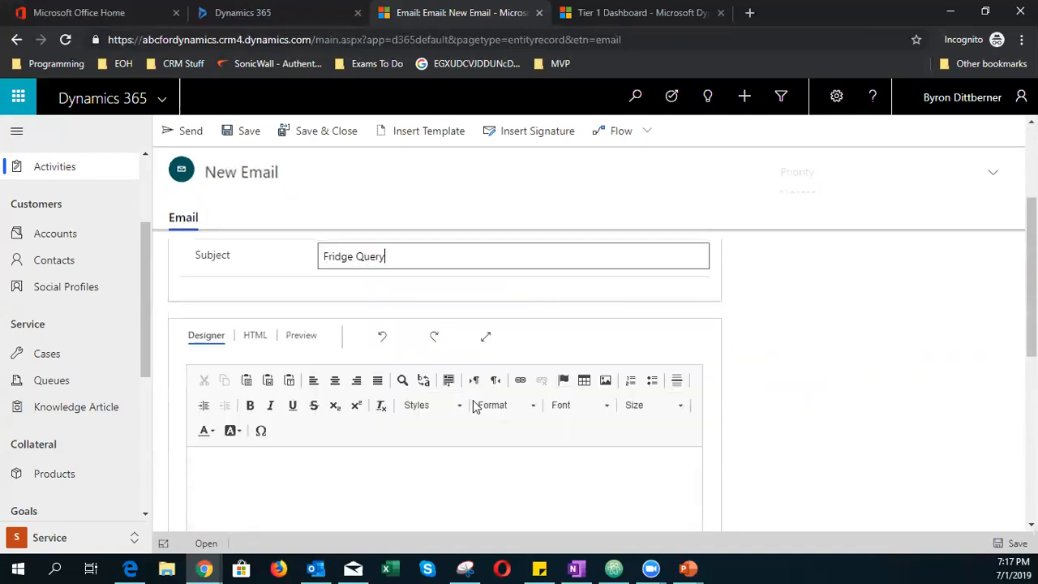
{"action": "left_click", "coordinate": [369, 430]}
{"action": "type", "text": "De"}
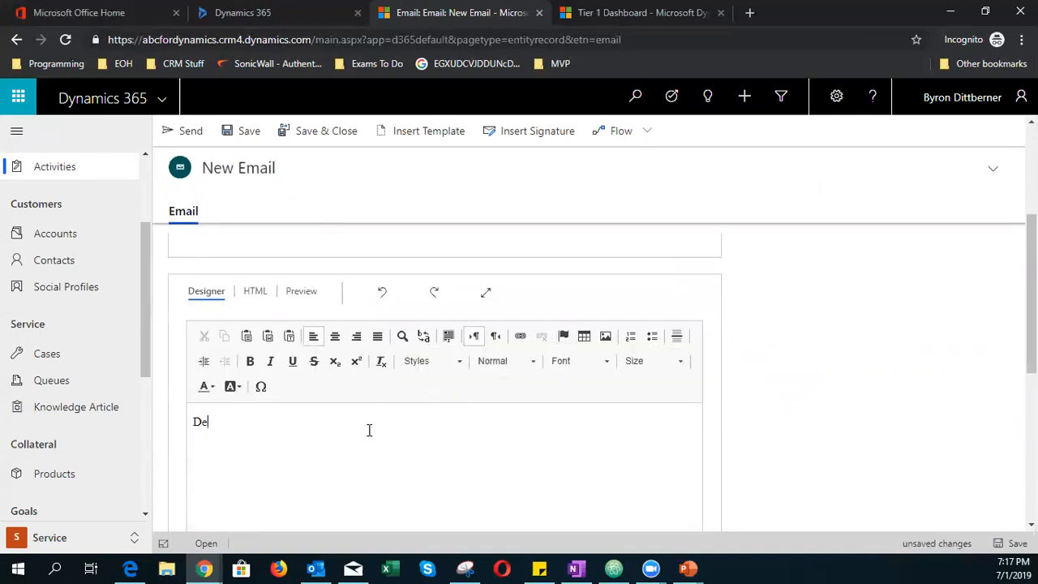
{"action": "type", "text": "ar john "}
{"action": "type", "text": "Thank you for "}
{"action": "type", "text": "your query "}
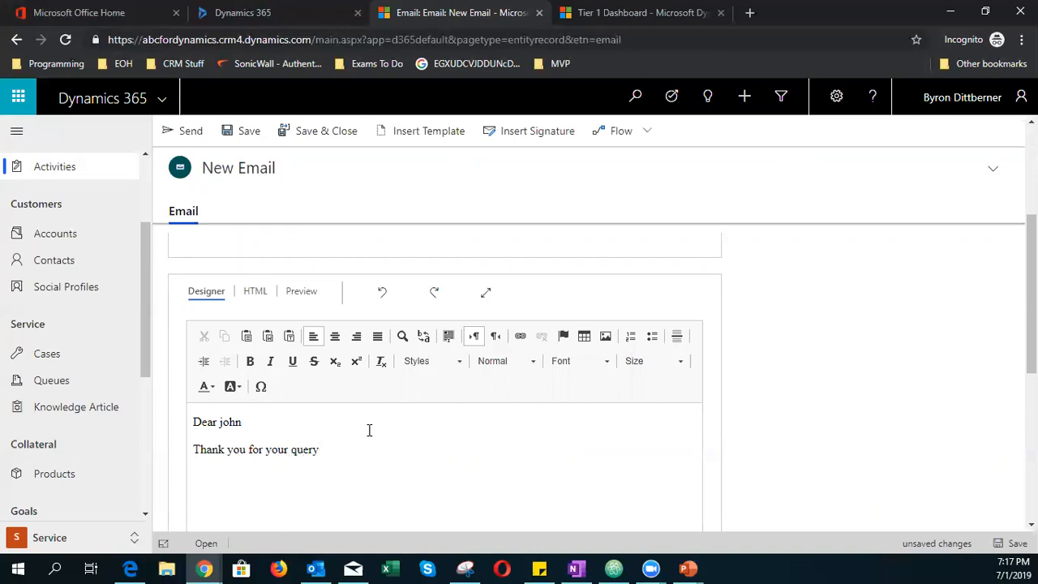
{"action": "type", "text": "Regards "}
{"action": "type", "text": "uncle Sam"}
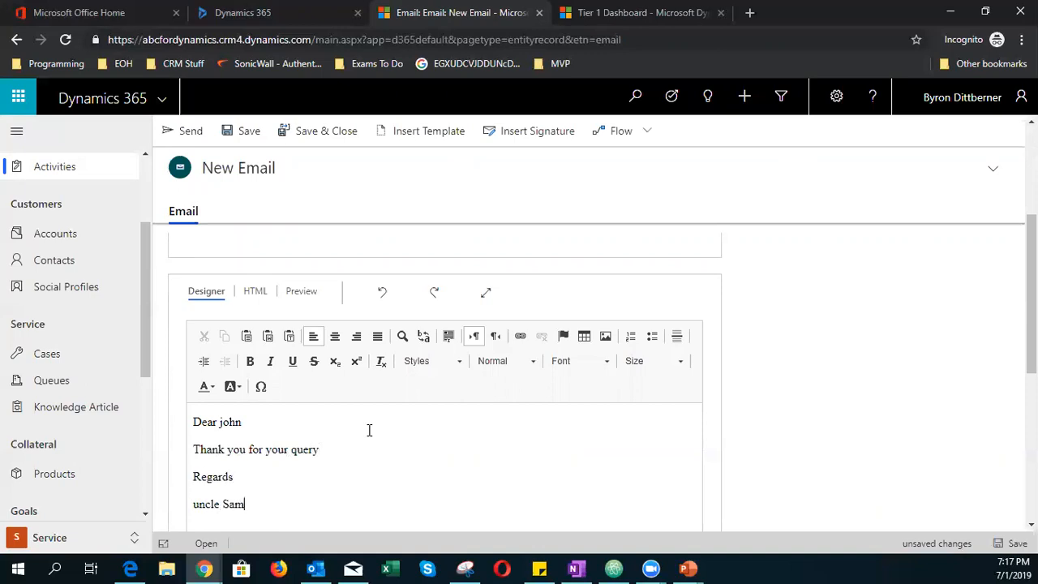
{"action": "scroll", "coordinate": [372, 438], "scroll_direction": "up", "scroll_amount": 5}
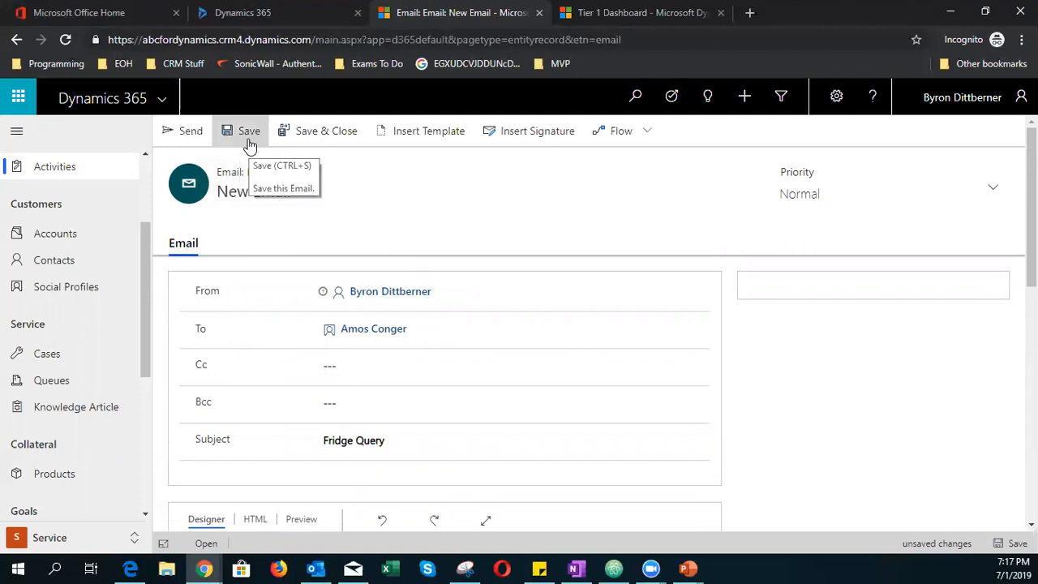
{"action": "left_click", "coordinate": [249, 140]}
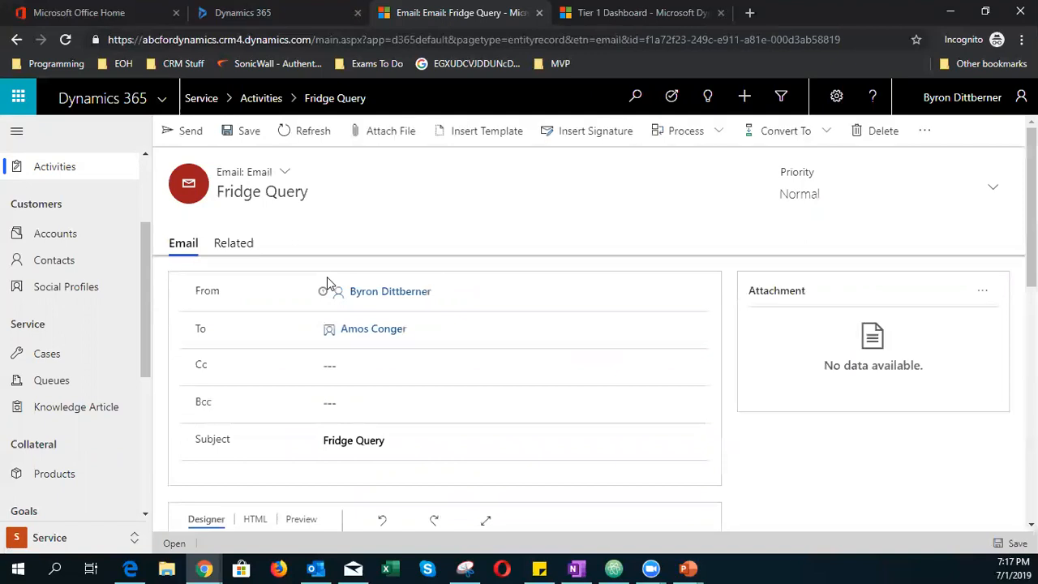
- Review the saved email's sender, recipient, subject and body text
{"action": "scroll", "coordinate": [313, 375], "scroll_direction": "down", "scroll_amount": 4}
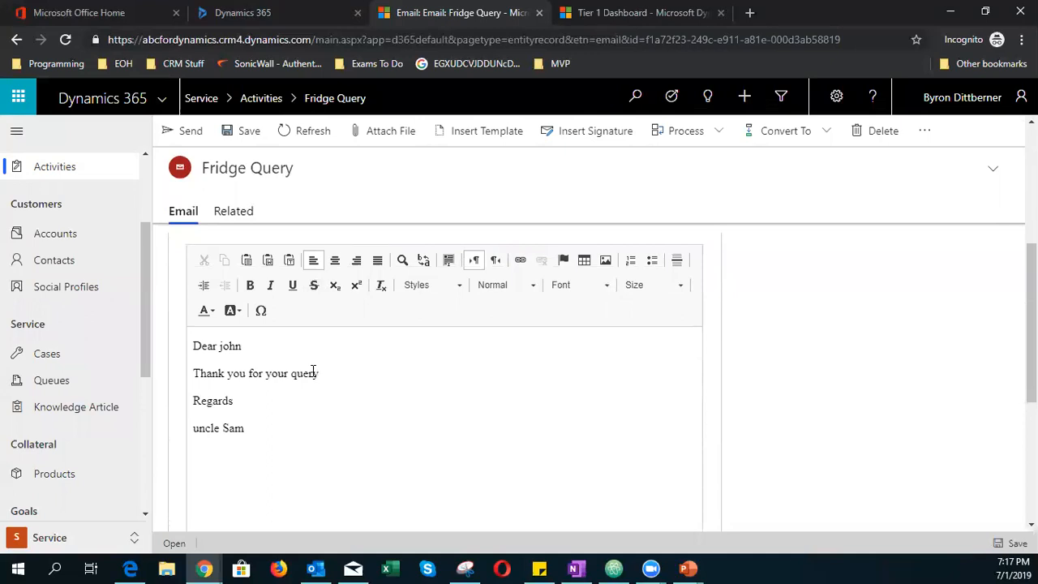
{"action": "scroll", "coordinate": [314, 372], "scroll_direction": "up", "scroll_amount": 5}
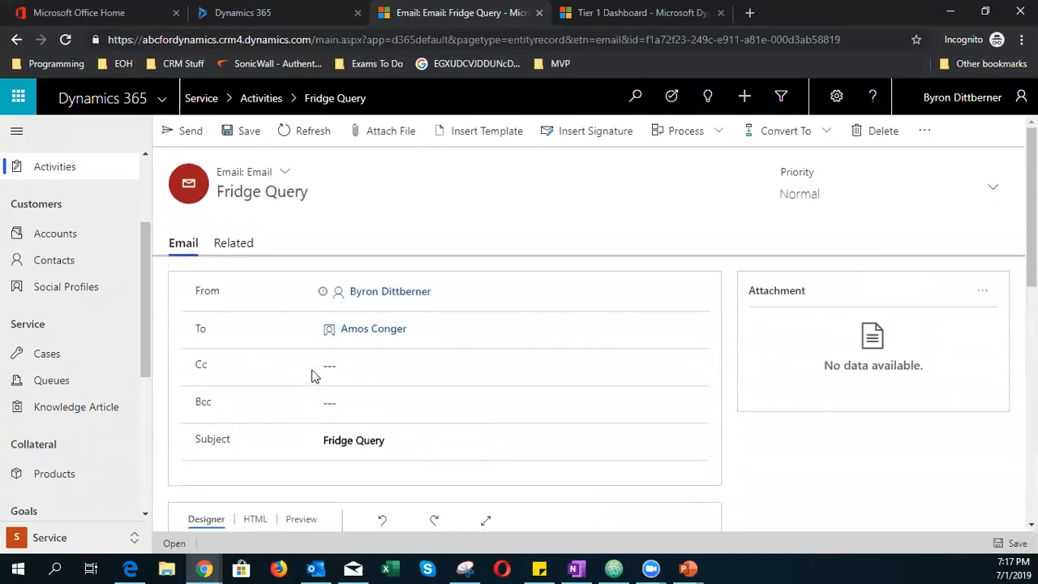
{"action": "scroll", "coordinate": [314, 375], "scroll_direction": "down", "scroll_amount": 4}
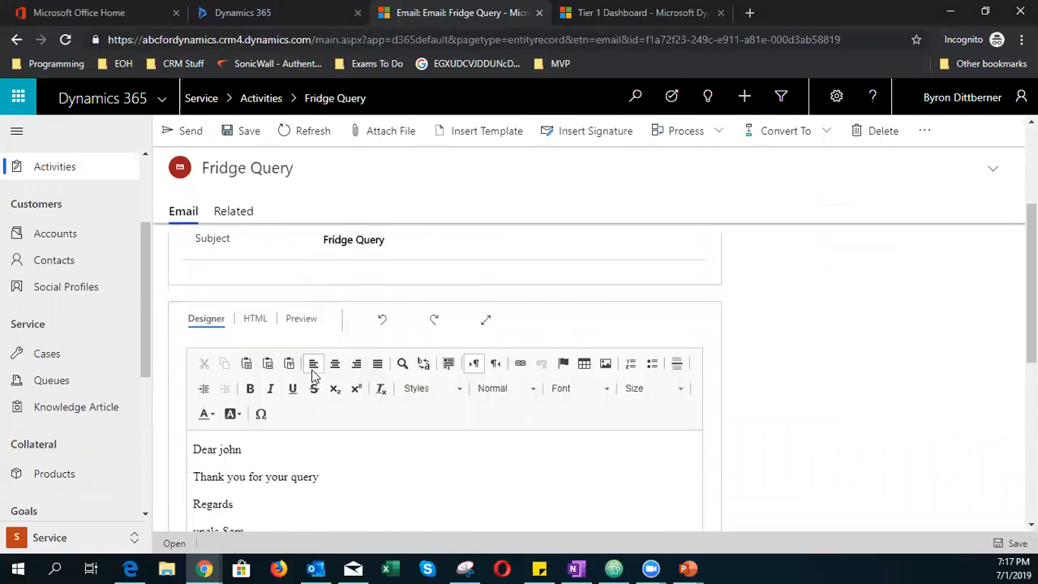
{"action": "scroll", "coordinate": [311, 375], "scroll_direction": "down", "scroll_amount": 1}
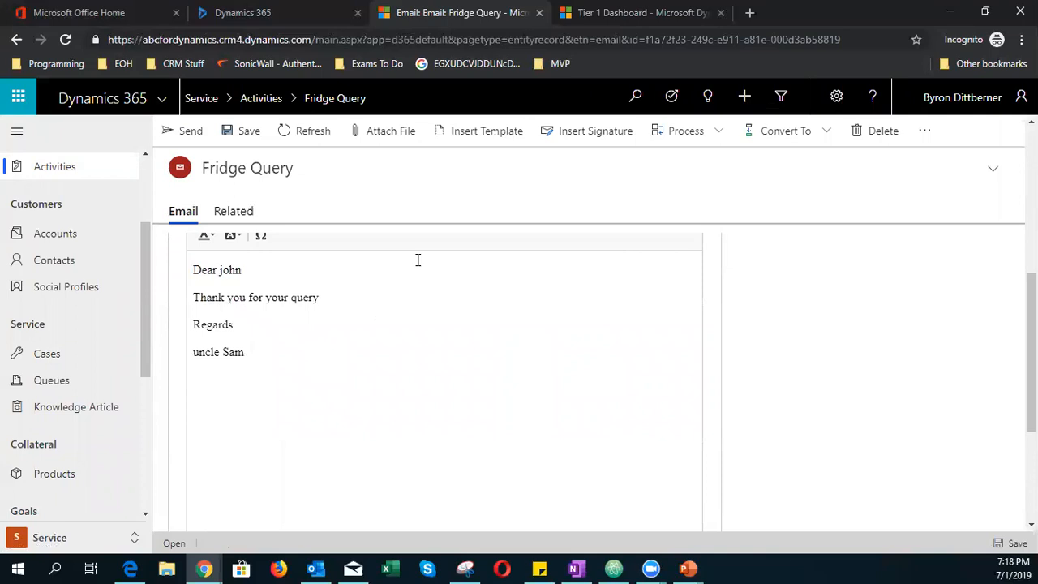
- Look up the available English email signatures for the message and cancel without inserting one
{"action": "left_click", "coordinate": [574, 142]}
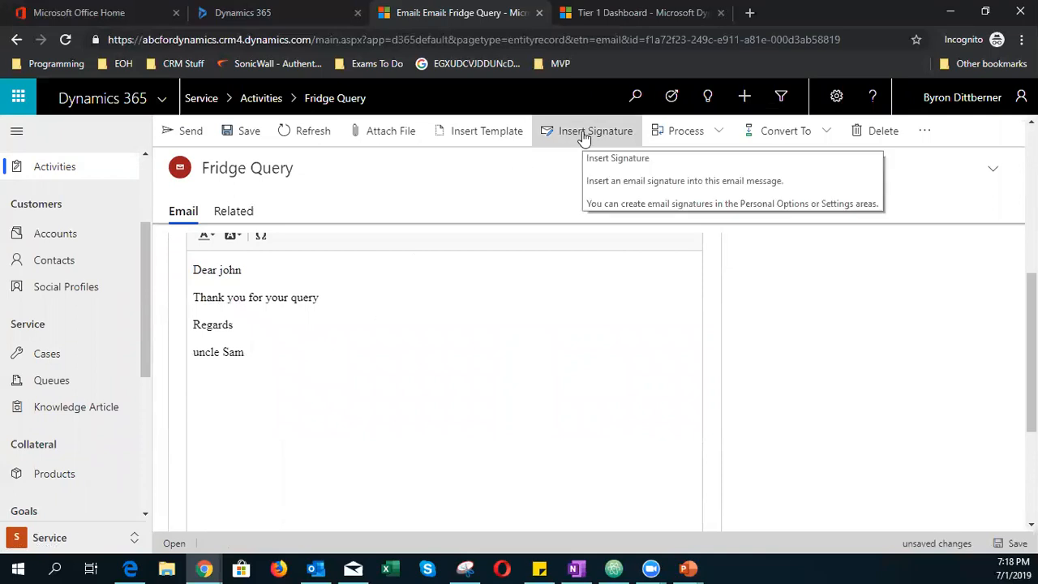
{"action": "left_click", "coordinate": [582, 134]}
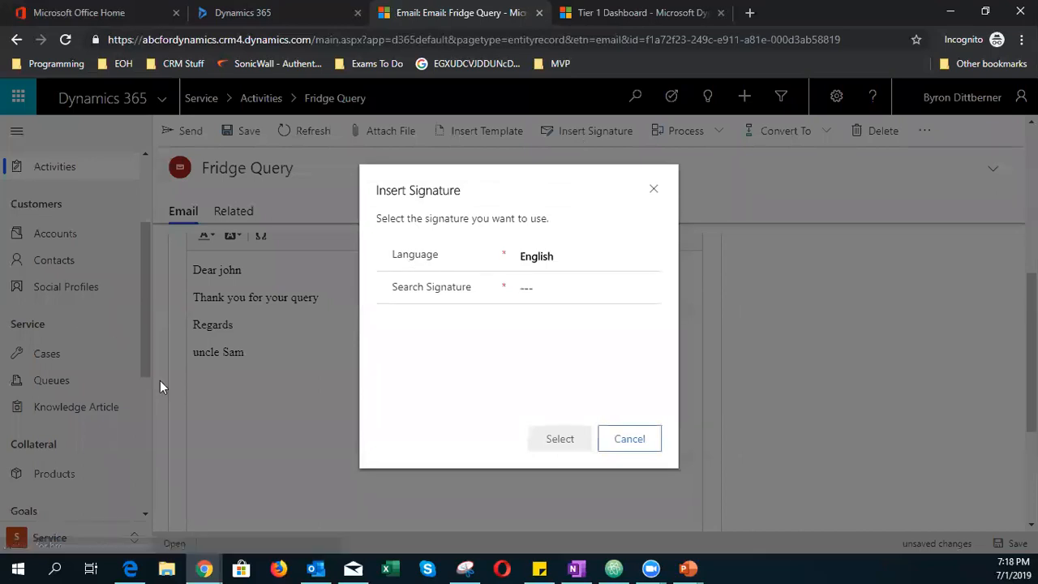
{"action": "left_click", "coordinate": [550, 293]}
{"action": "left_click", "coordinate": [652, 291]}
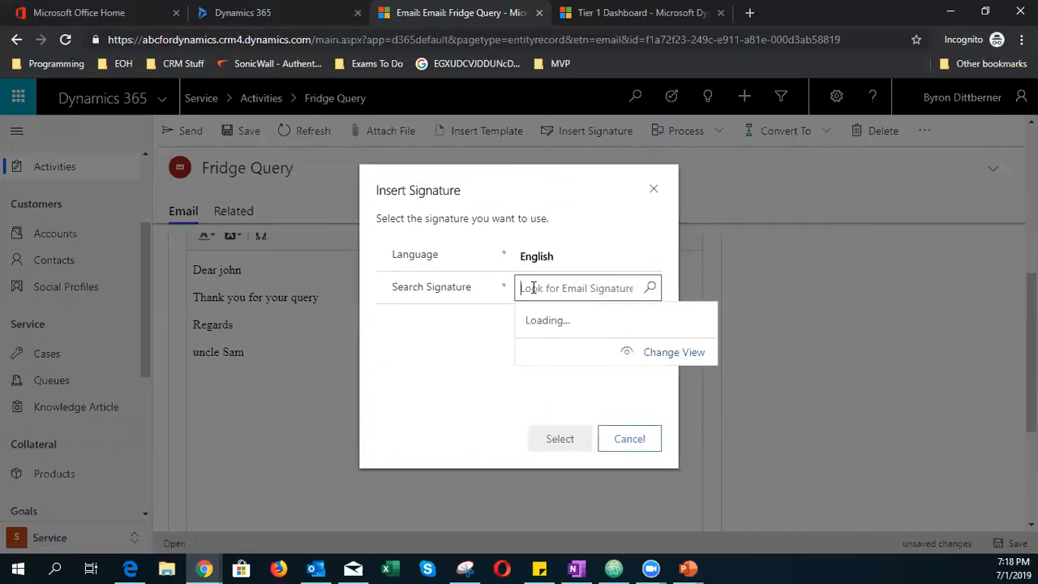
{"action": "left_click", "coordinate": [631, 439]}
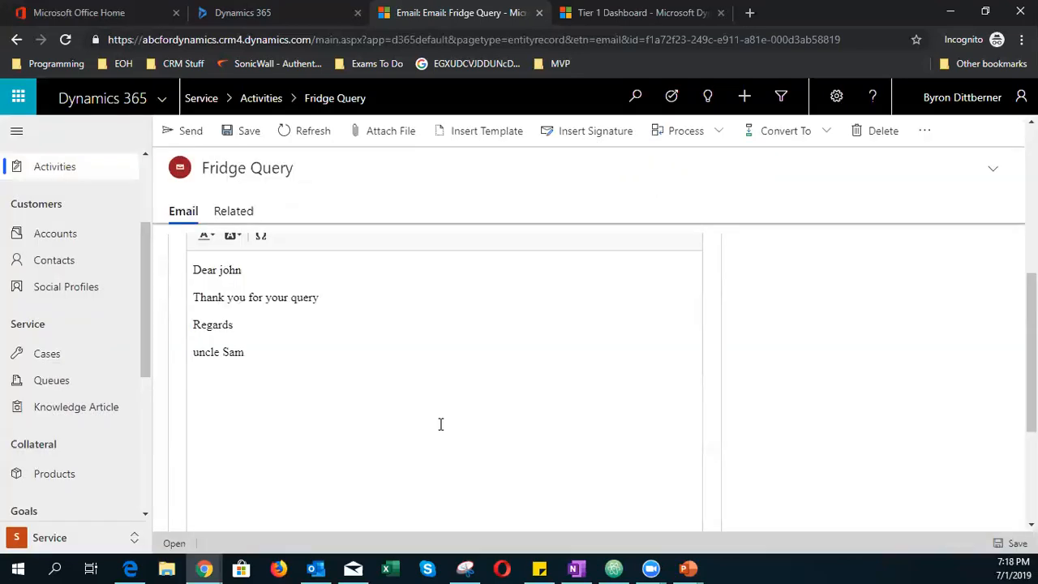
- Open the Personalization Settings from the email record
{"action": "left_click", "coordinate": [858, 97]}
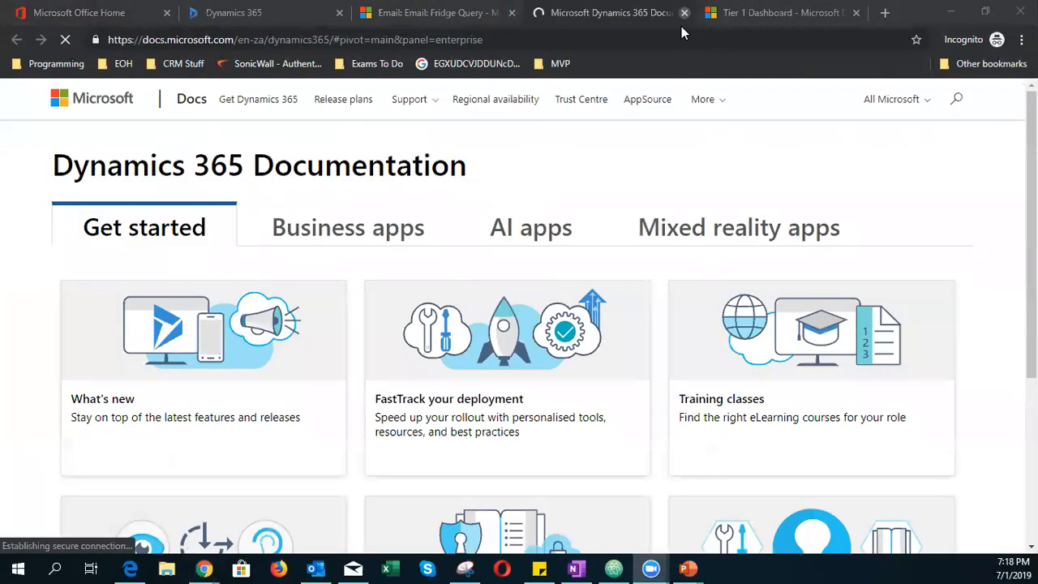
{"action": "left_click", "coordinate": [684, 14]}
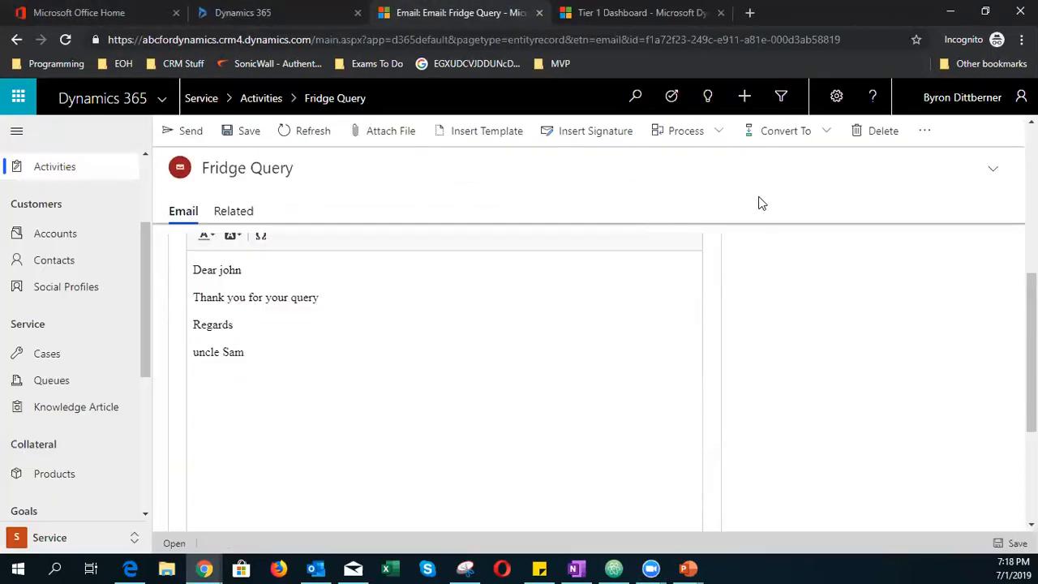
{"action": "left_click", "coordinate": [836, 99]}
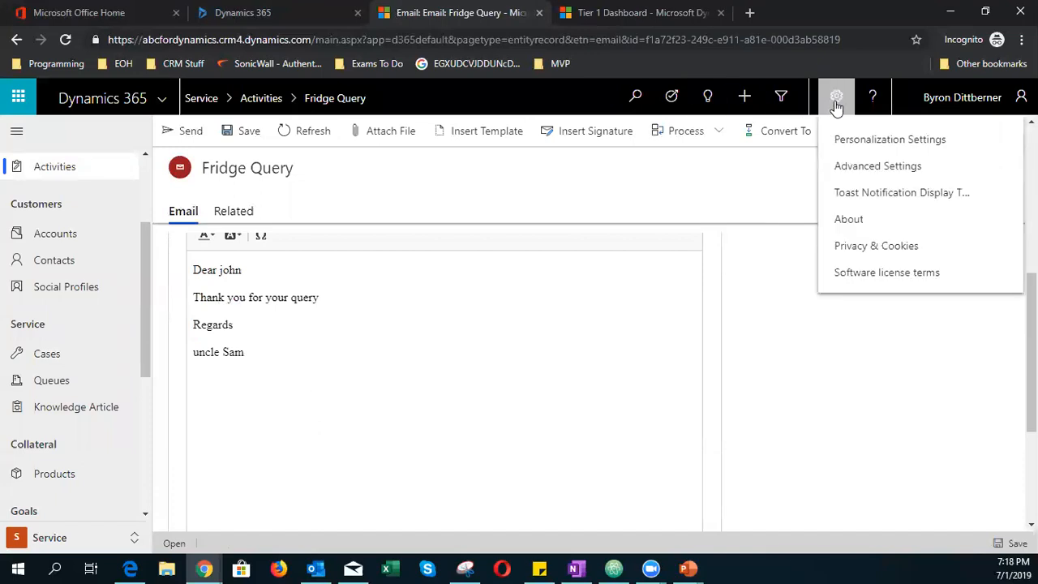
{"action": "left_click", "coordinate": [870, 140]}
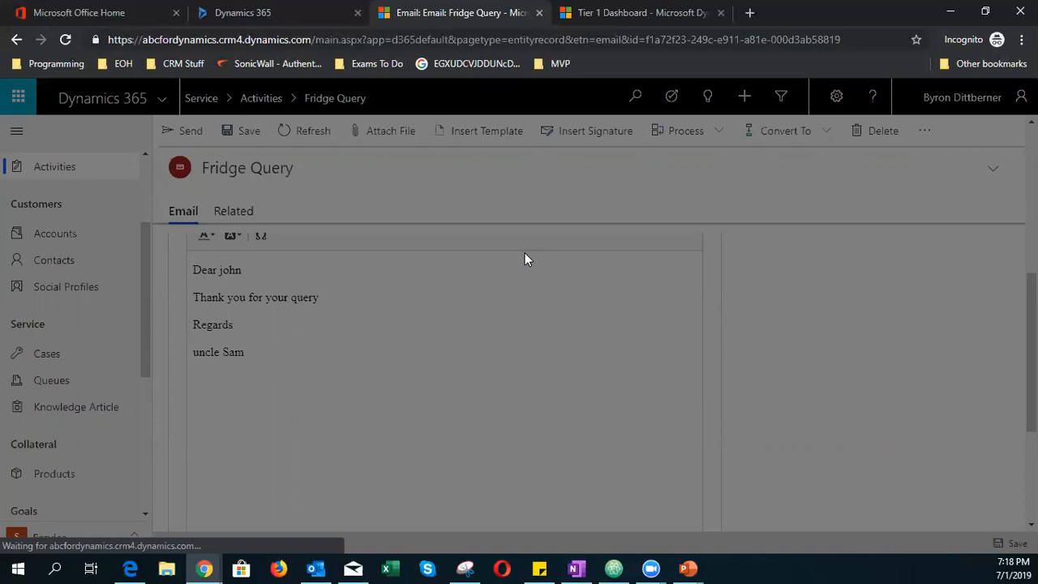
- Return to the Adventure Works - Broken Fridge case and review its Associated Knowledge Records and Enhanced SLA Details
{"action": "left_click", "coordinate": [16, 39]}
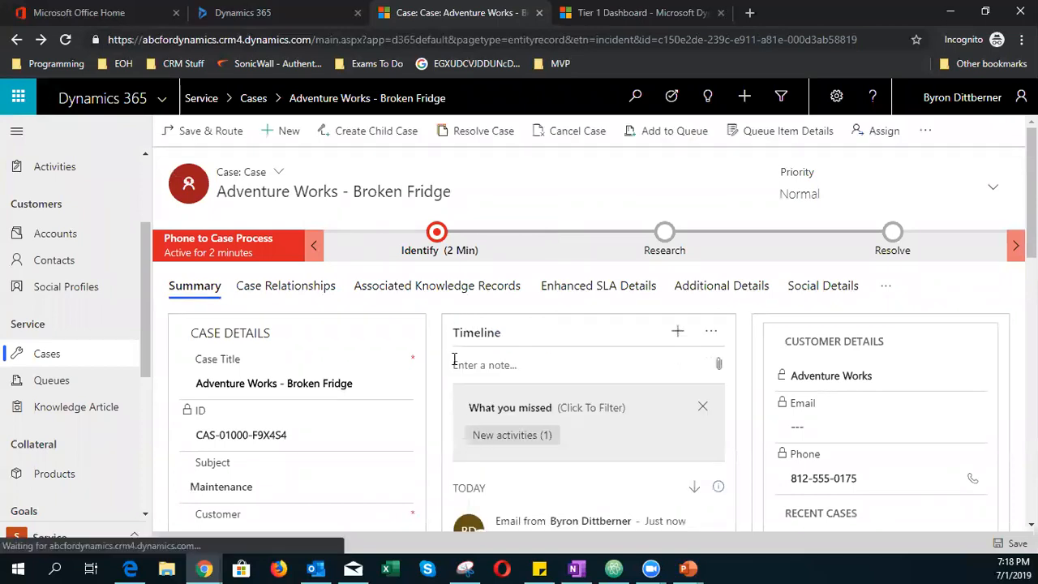
{"action": "left_click", "coordinate": [442, 289]}
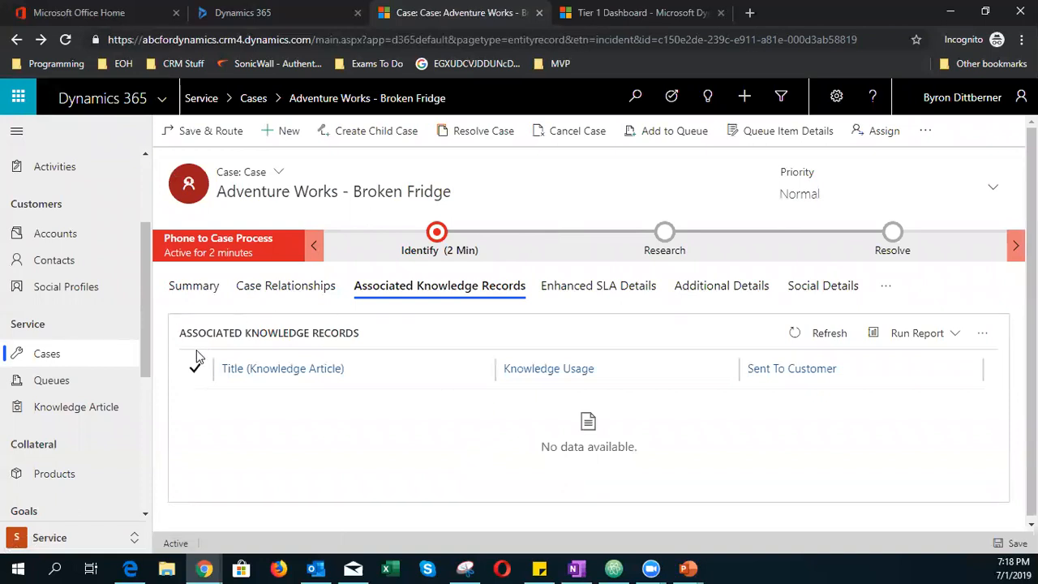
{"action": "left_click_drag", "start_coordinate": [180, 332], "coordinate": [394, 341]}
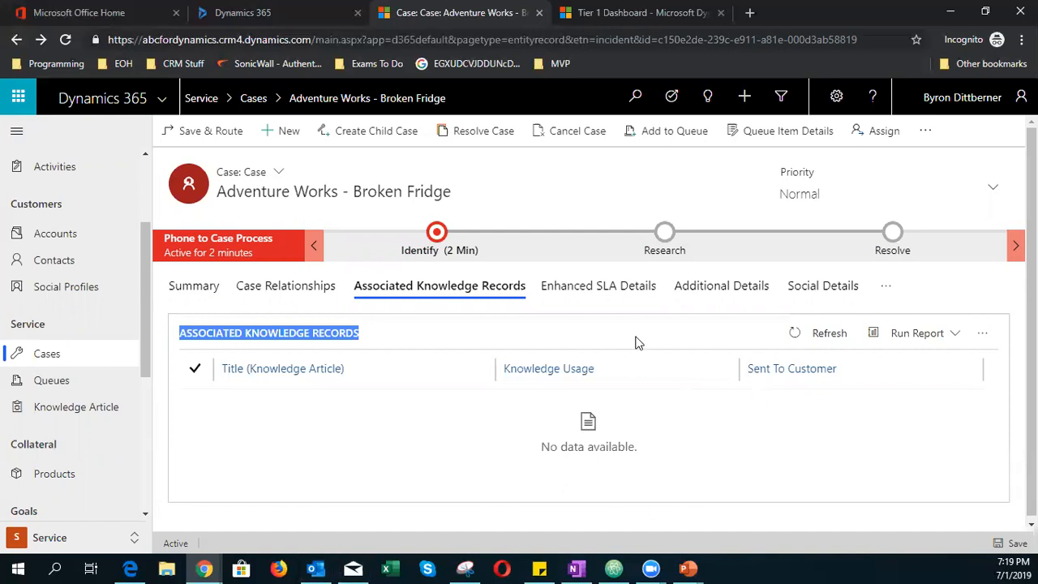
{"action": "left_click", "coordinate": [609, 290]}
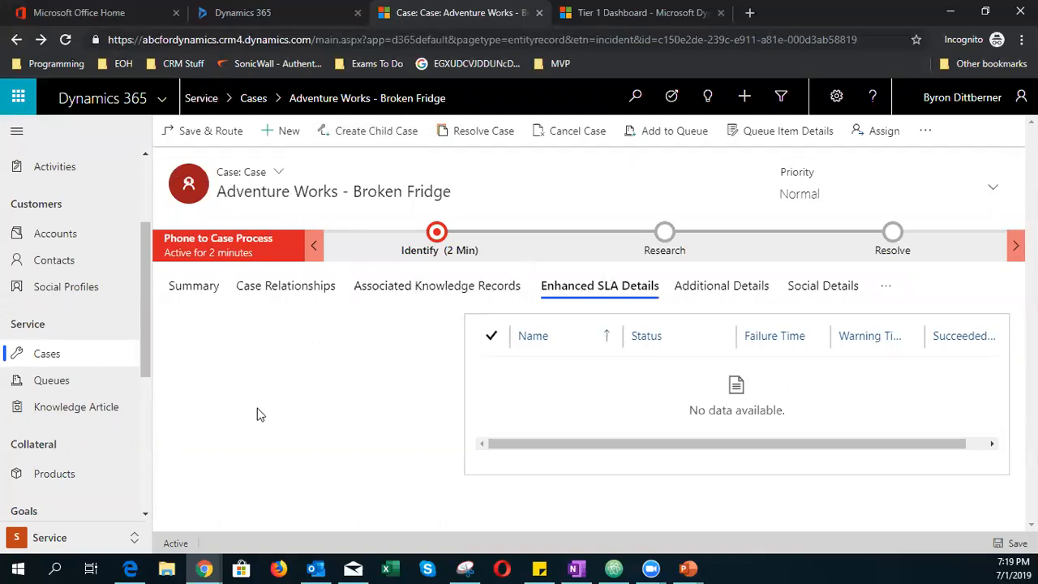
- Review the Active Cases, My Resolved Cases and My Draft Emails streams on the Tier 1 Dashboard and reload the page
{"action": "key", "text": "ctrl+Tab"}
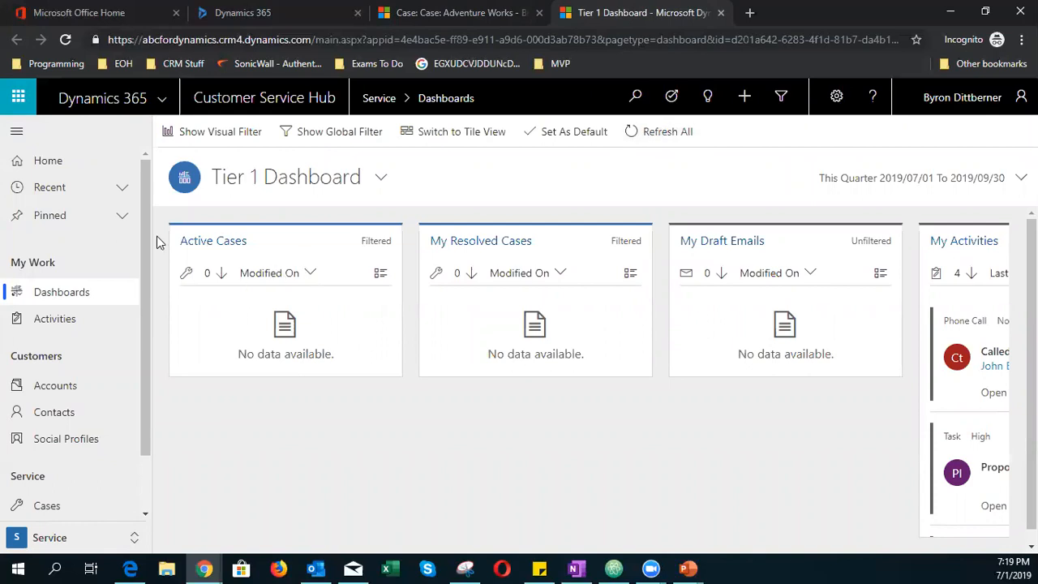
{"action": "left_click_drag", "start_coordinate": [182, 246], "coordinate": [268, 251]}
{"action": "left_click_drag", "start_coordinate": [431, 241], "coordinate": [540, 246]}
{"action": "left_click_drag", "start_coordinate": [681, 241], "coordinate": [794, 247]}
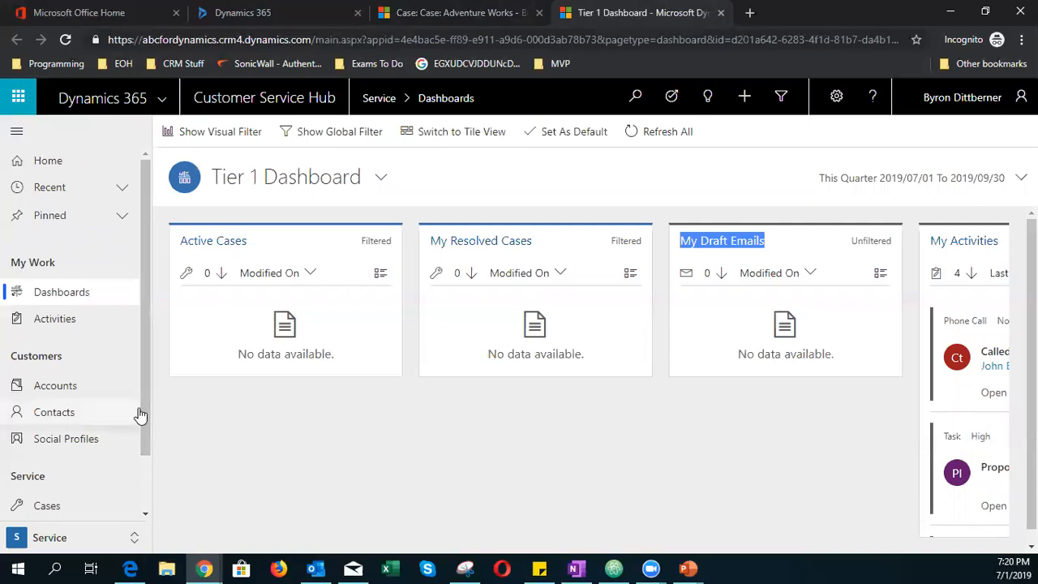
{"action": "left_click", "coordinate": [66, 39]}
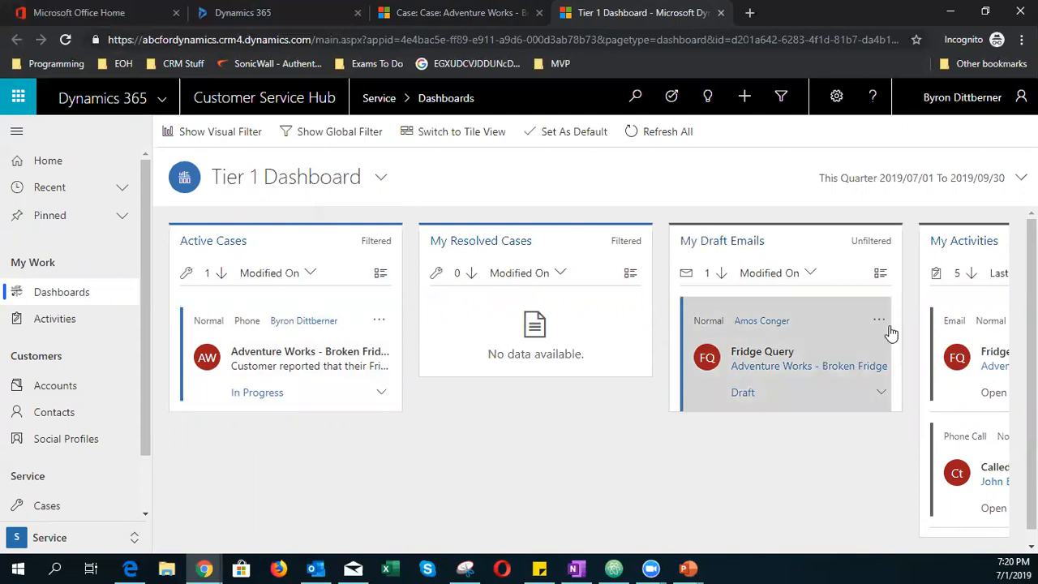
- Switch to the Tier 2 Dashboard and examine its case charts and the Other Queues and Views tiles
{"action": "left_click", "coordinate": [355, 184]}
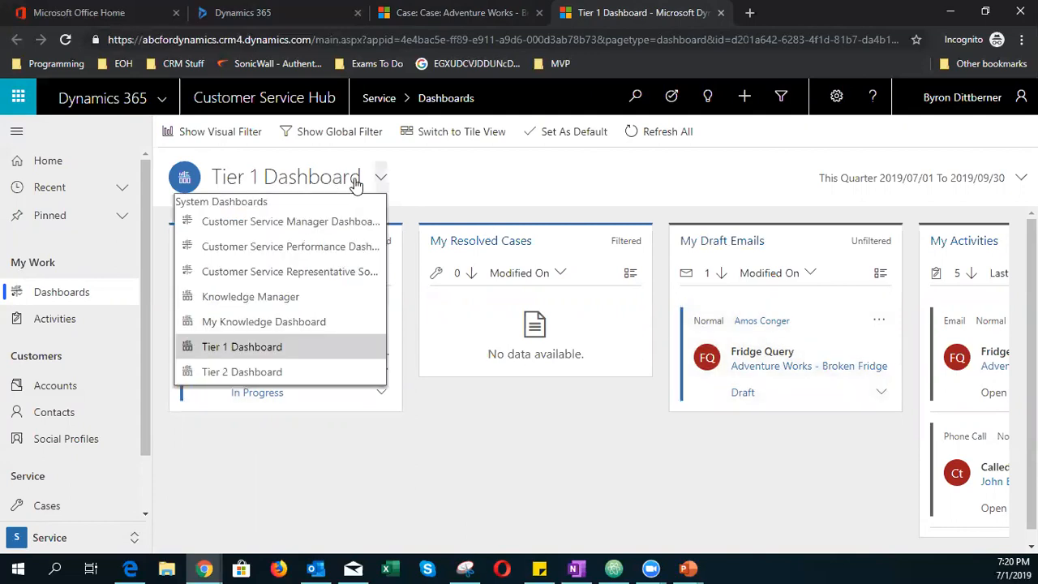
{"action": "left_click", "coordinate": [231, 372]}
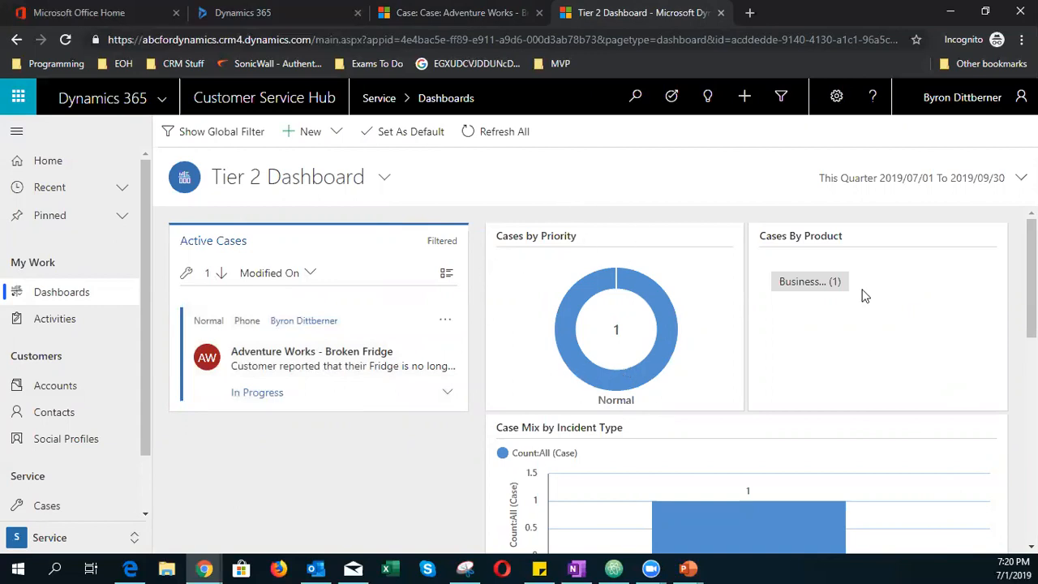
{"action": "scroll", "coordinate": [833, 342], "scroll_direction": "down", "scroll_amount": 3}
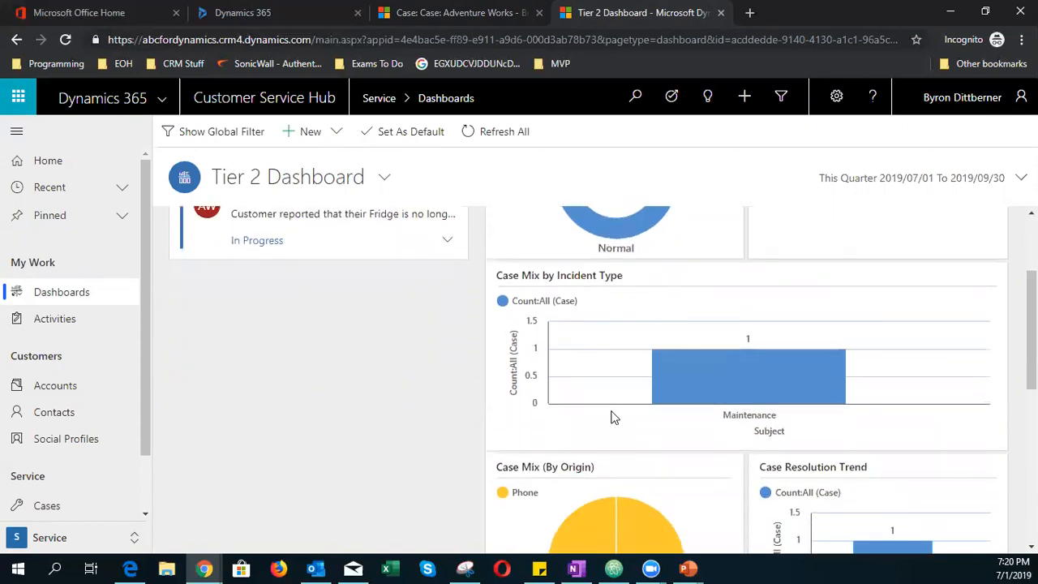
{"action": "scroll", "coordinate": [670, 394], "scroll_direction": "down", "scroll_amount": 2}
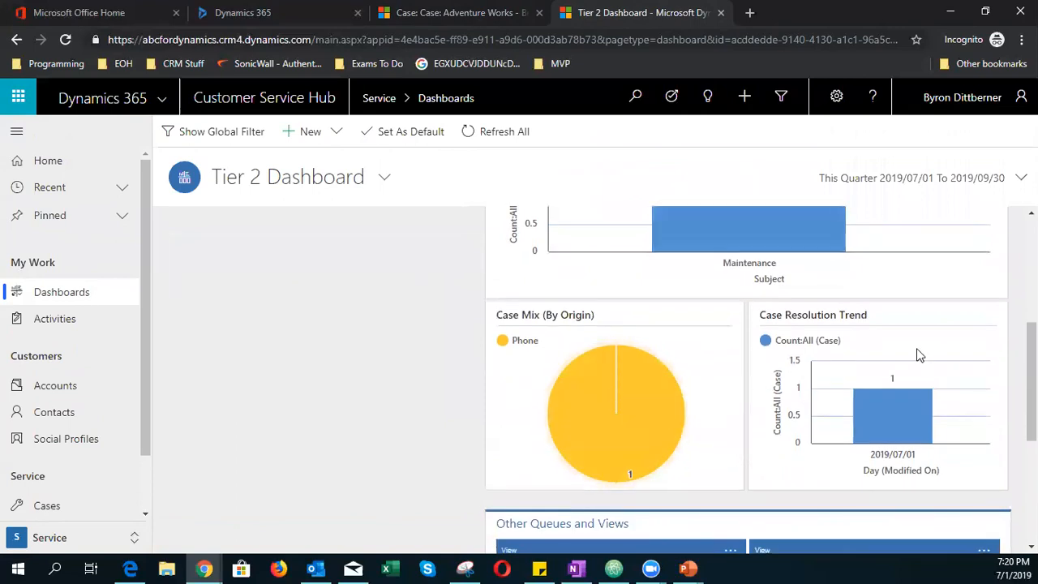
{"action": "scroll", "coordinate": [919, 354], "scroll_direction": "down", "scroll_amount": 4}
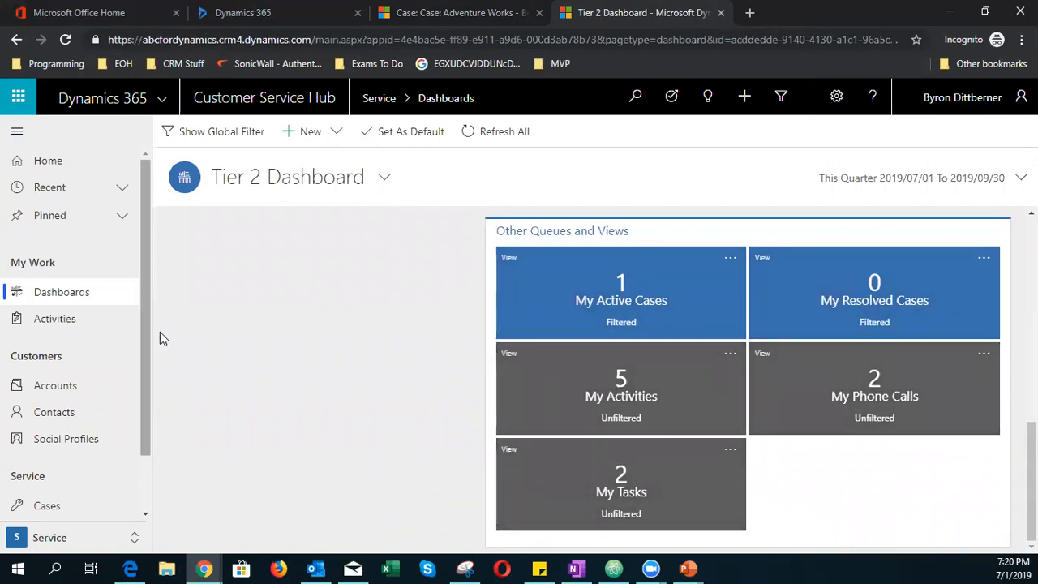
{"action": "scroll", "coordinate": [257, 398], "scroll_direction": "up", "scroll_amount": 5}
{"action": "scroll", "coordinate": [294, 456], "scroll_direction": "down", "scroll_amount": 5}
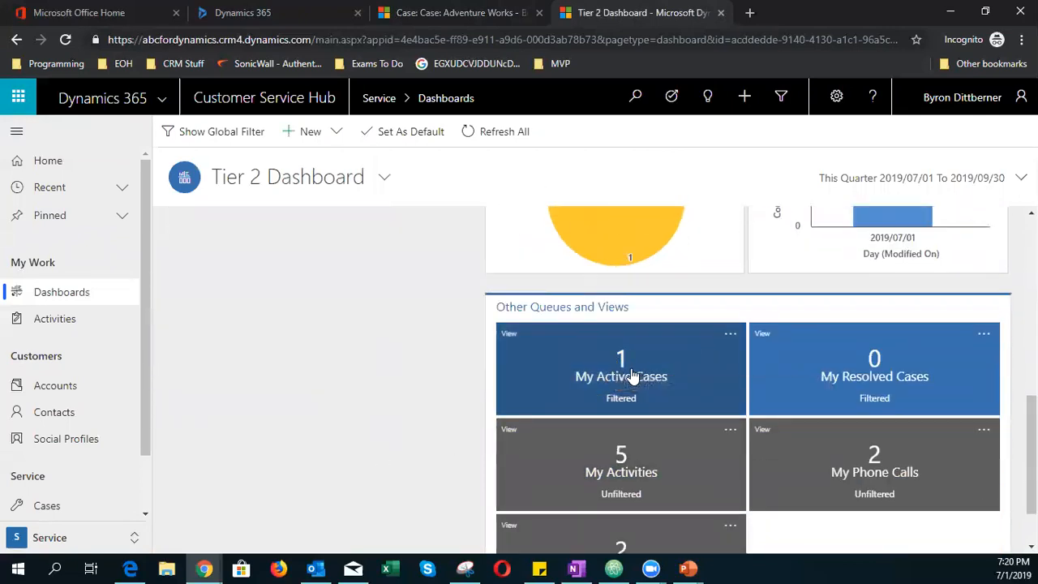
{"action": "left_click", "coordinate": [661, 405]}
{"action": "scroll", "coordinate": [414, 414], "scroll_direction": "up", "scroll_amount": 5}
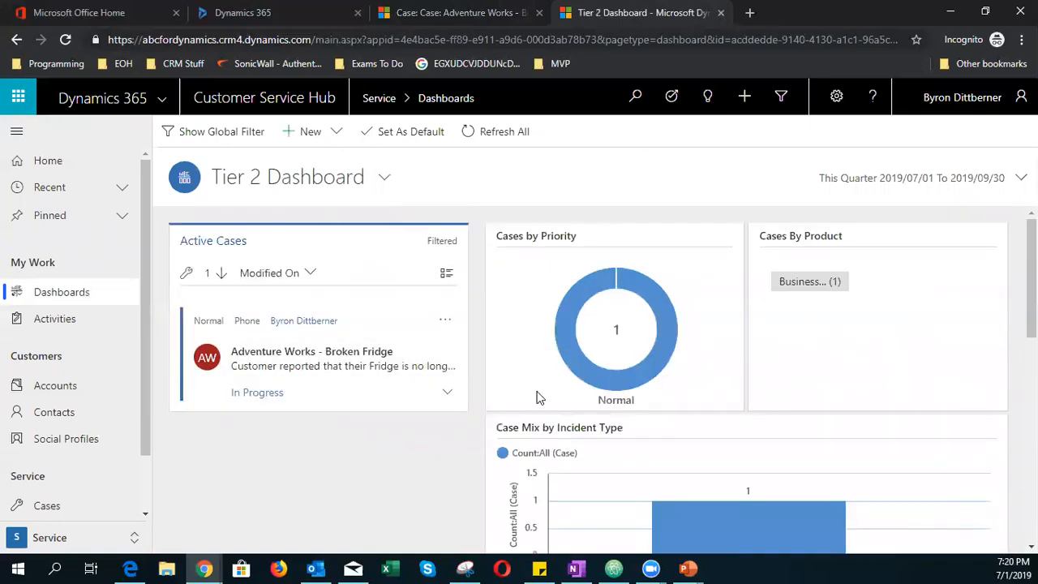
- Filter the dashboard by Normal priority, and clear all filters to browse the full Active Cases list
{"action": "left_click", "coordinate": [575, 360]}
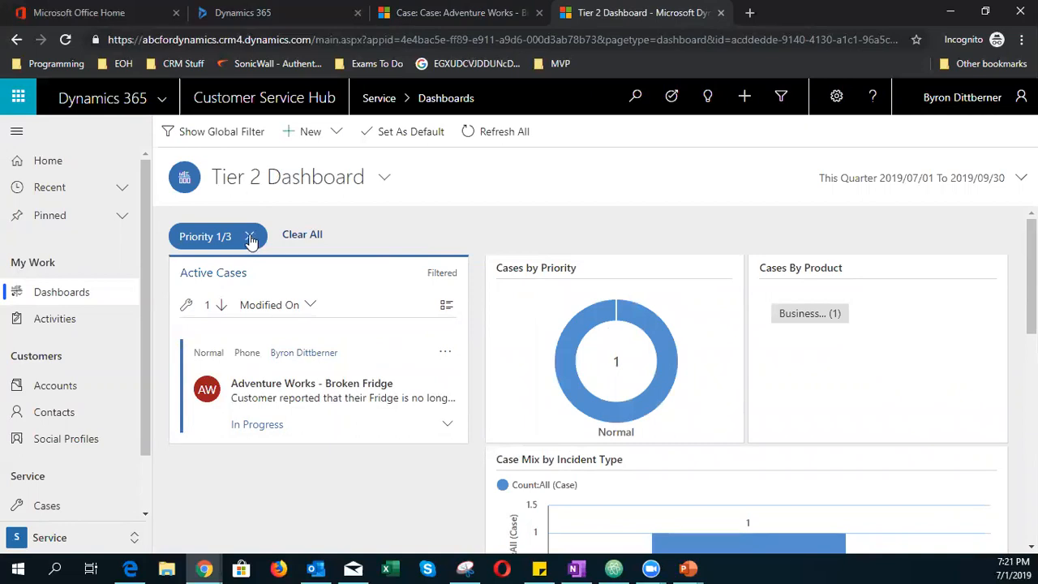
{"action": "left_click", "coordinate": [297, 246]}
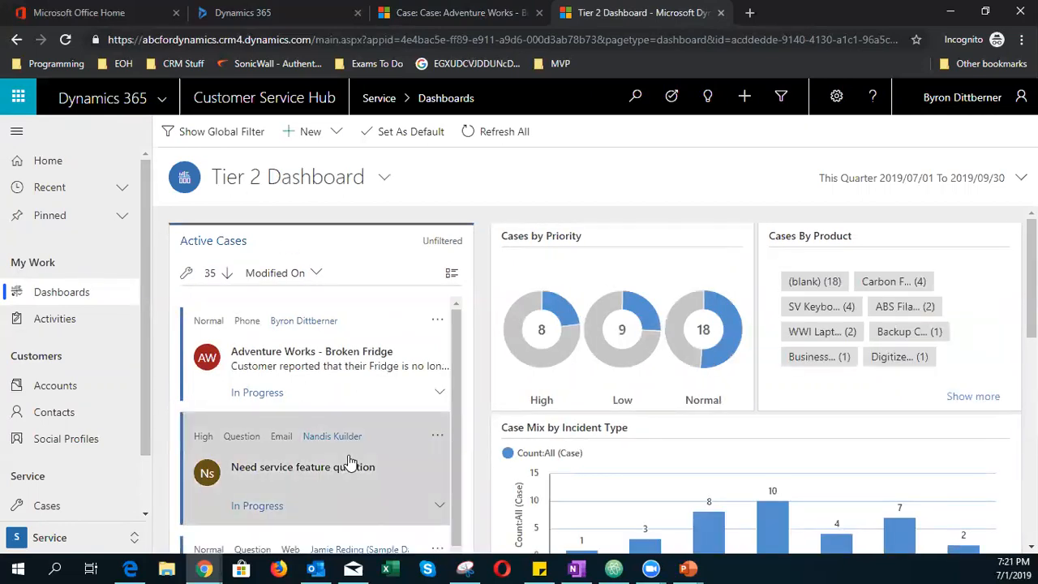
{"action": "scroll", "coordinate": [338, 393], "scroll_direction": "down", "scroll_amount": 2}
{"action": "scroll", "coordinate": [338, 392], "scroll_direction": "down", "scroll_amount": 5}
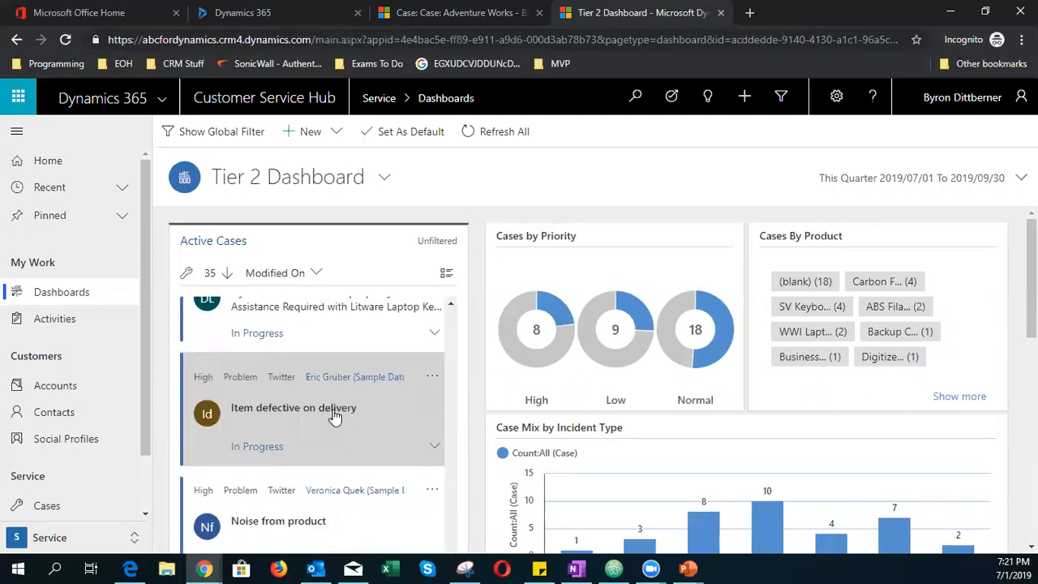
{"action": "scroll", "coordinate": [335, 417], "scroll_direction": "down", "scroll_amount": 2}
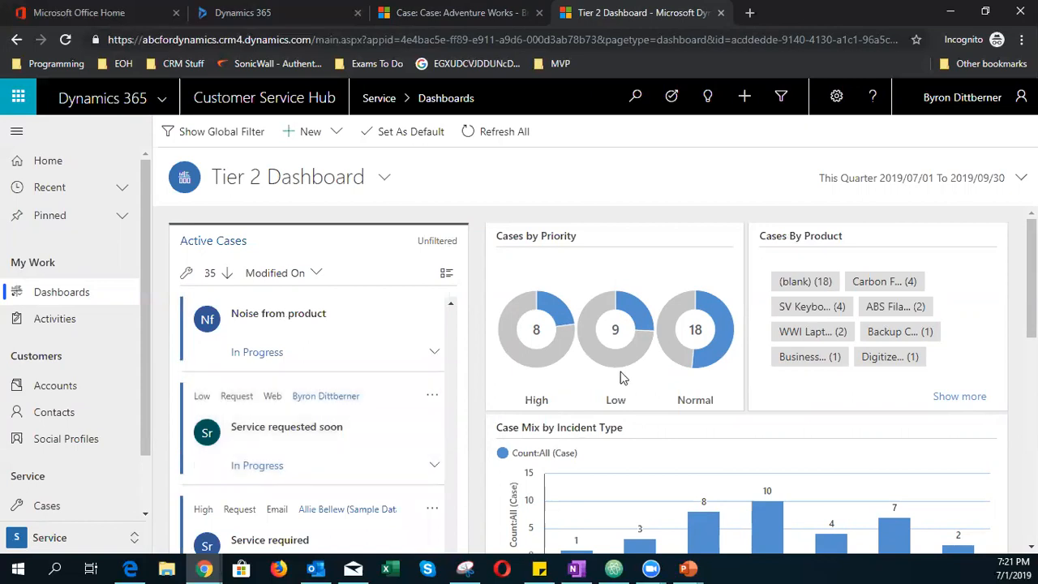
- Examine the unfiltered charts for incident type, case origin and resolution trend, along with the Other Queues and Views tiles
{"action": "scroll", "coordinate": [502, 309], "scroll_direction": "down", "scroll_amount": 2}
{"action": "scroll", "coordinate": [503, 310], "scroll_direction": "up", "scroll_amount": 2}
{"action": "scroll", "coordinate": [792, 452], "scroll_direction": "down", "scroll_amount": 3}
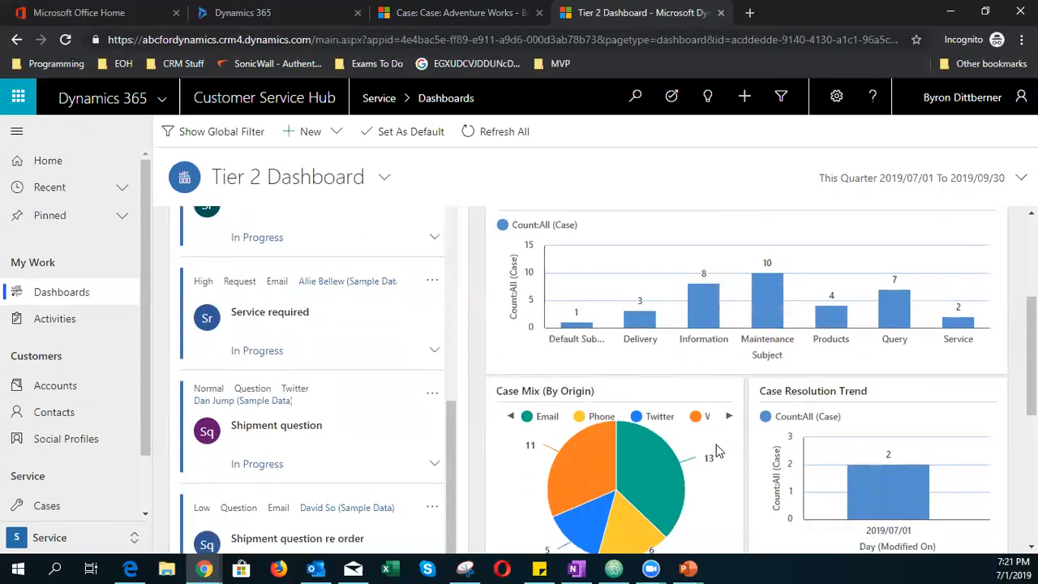
{"action": "scroll", "coordinate": [720, 451], "scroll_direction": "up", "scroll_amount": 1}
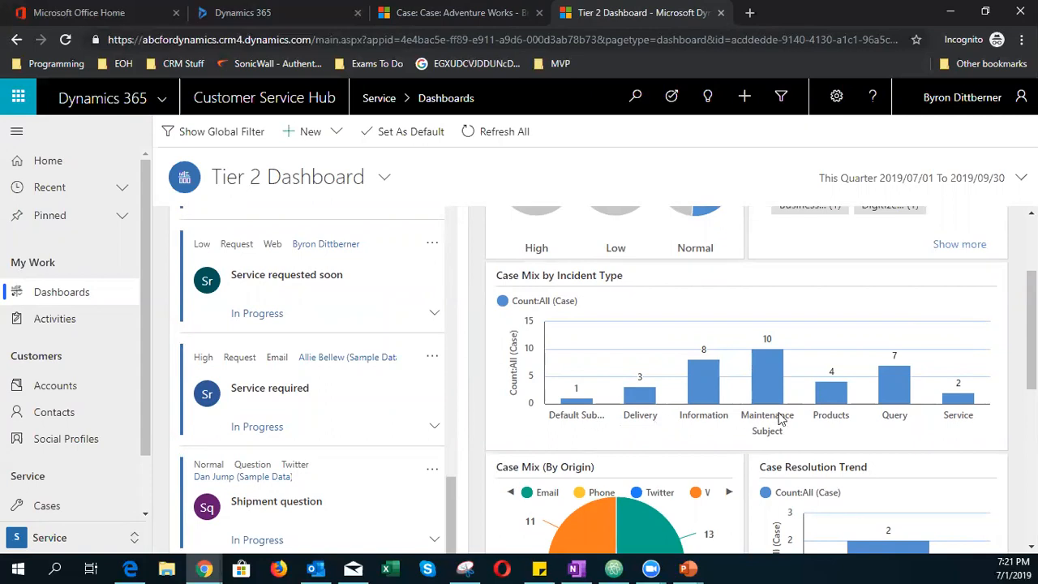
{"action": "scroll", "coordinate": [927, 410], "scroll_direction": "down", "scroll_amount": 3}
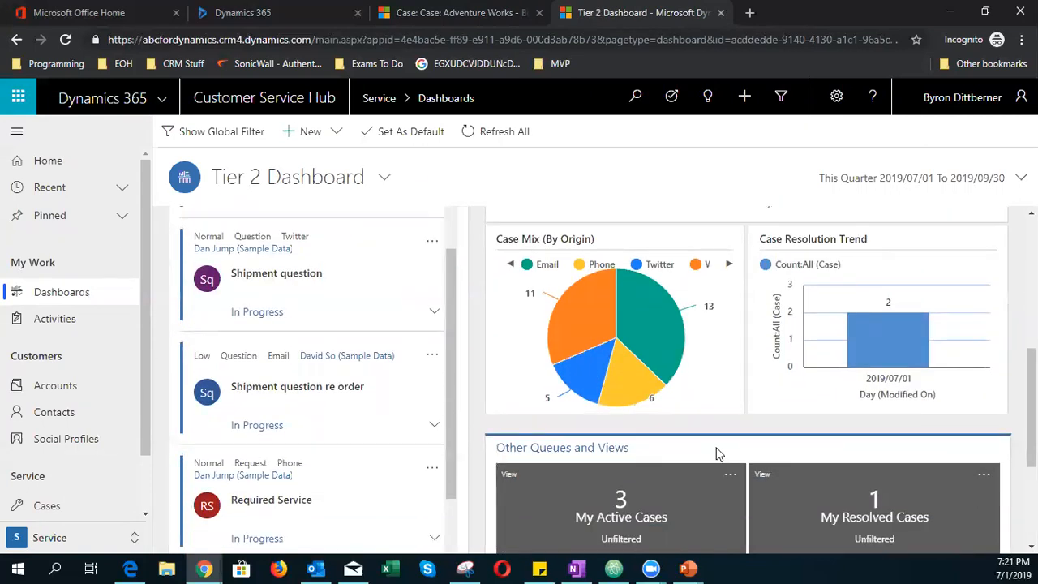
{"action": "scroll", "coordinate": [716, 452], "scroll_direction": "down", "scroll_amount": 3}
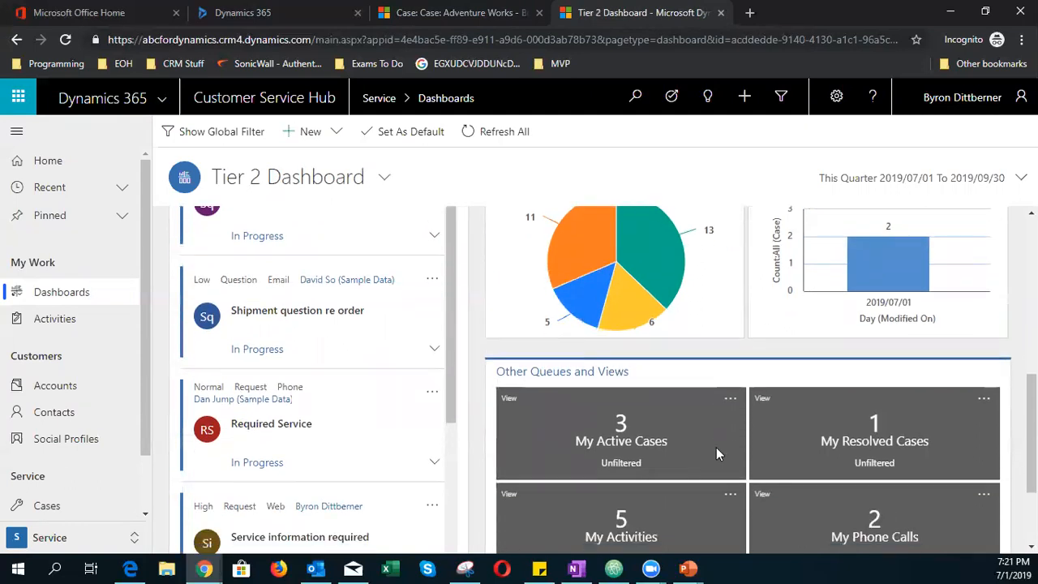
{"action": "scroll", "coordinate": [716, 453], "scroll_direction": "up", "scroll_amount": 6}
{"action": "scroll", "coordinate": [714, 445], "scroll_direction": "up", "scroll_amount": 2}
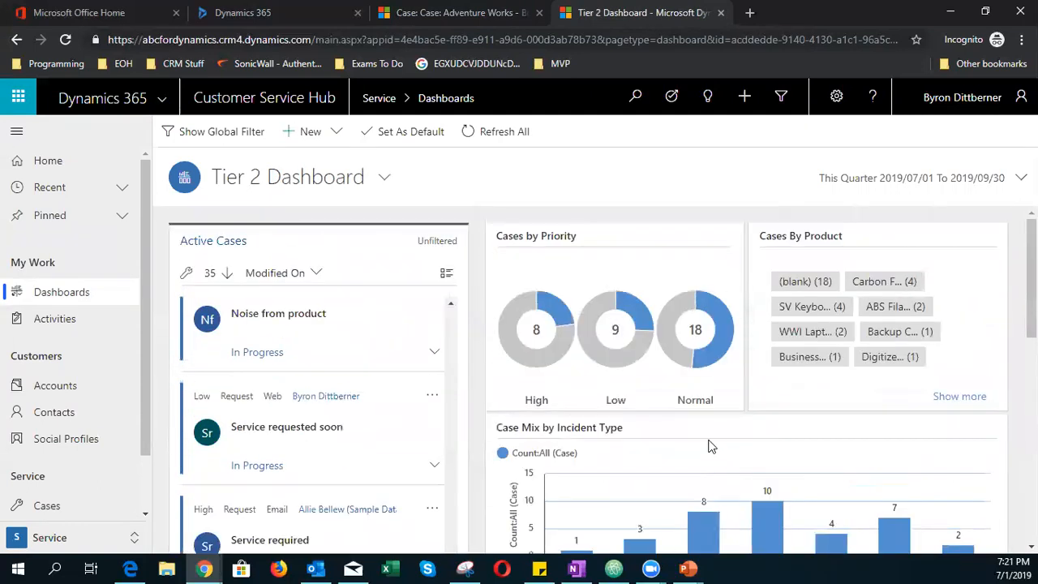
- Return to the Tier 1 Dashboard, open the Adventure Works - Broken Fridge case and compare its form with the case form in the other browser tab
{"action": "left_click", "coordinate": [47, 295]}
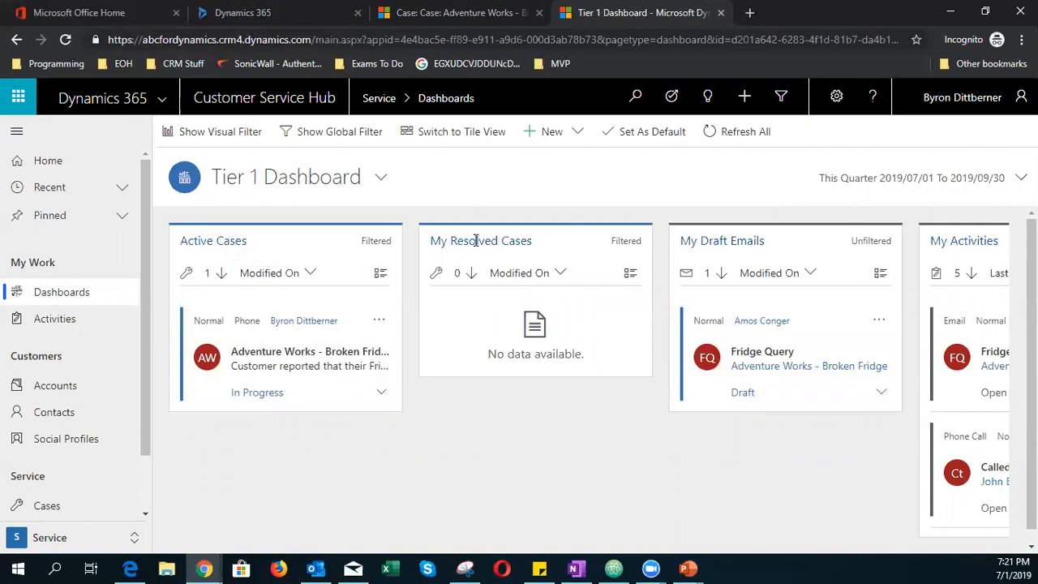
{"action": "left_click", "coordinate": [294, 362]}
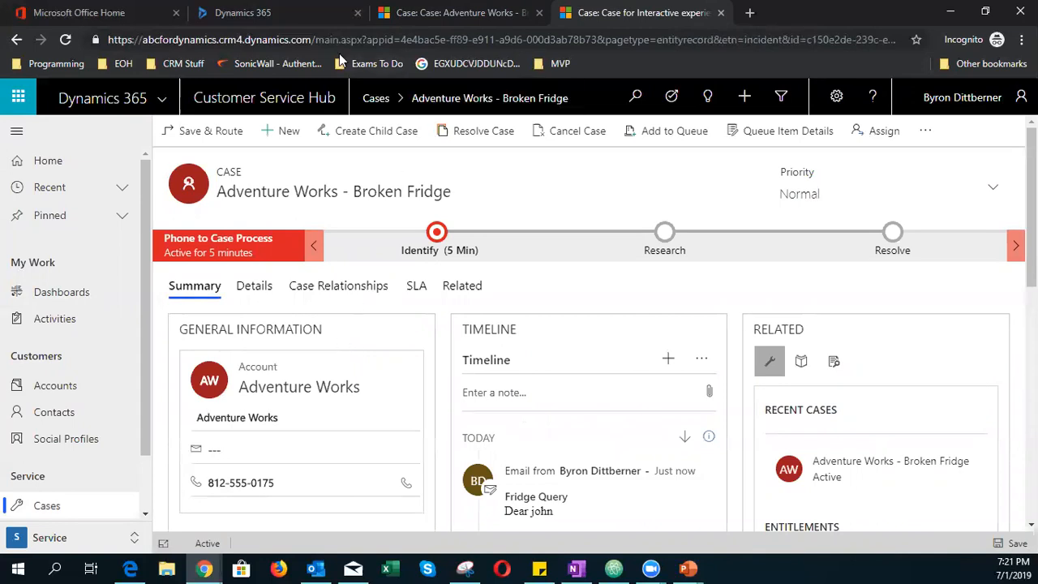
{"action": "key", "text": "ctrl+shift+Tab"}
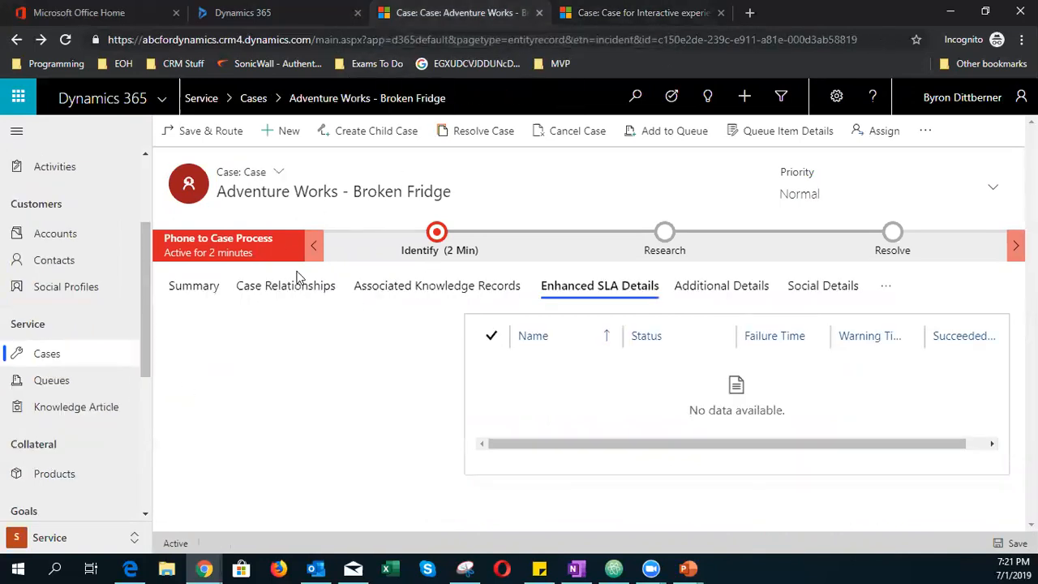
{"action": "key", "text": "ctrl+Tab"}
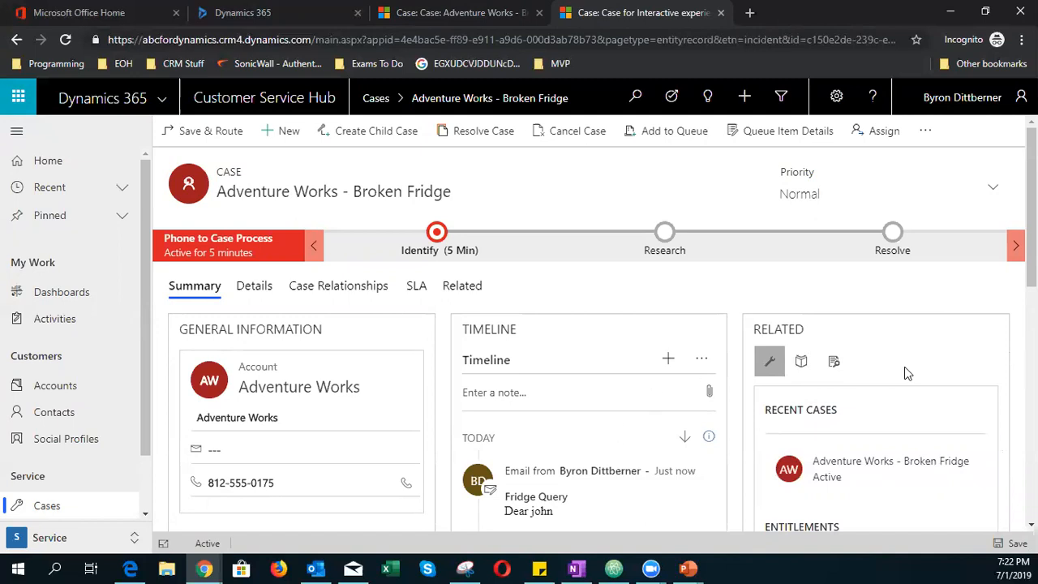
- Show the knowledge base search in the case's Related section and compare its automatic search text with the case title
{"action": "left_click", "coordinate": [802, 367]}
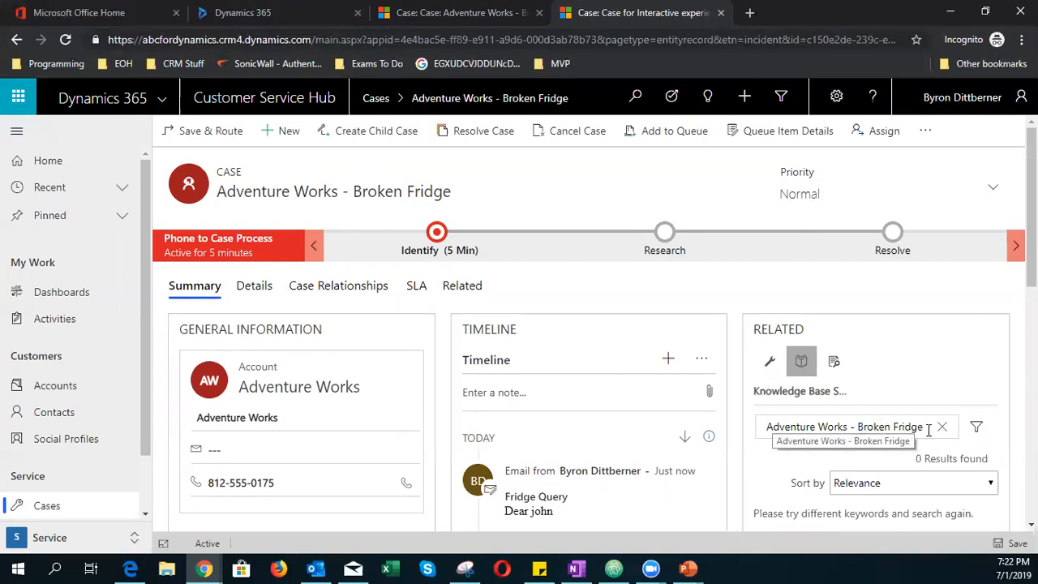
{"action": "left_click_drag", "start_coordinate": [928, 427], "coordinate": [766, 427]}
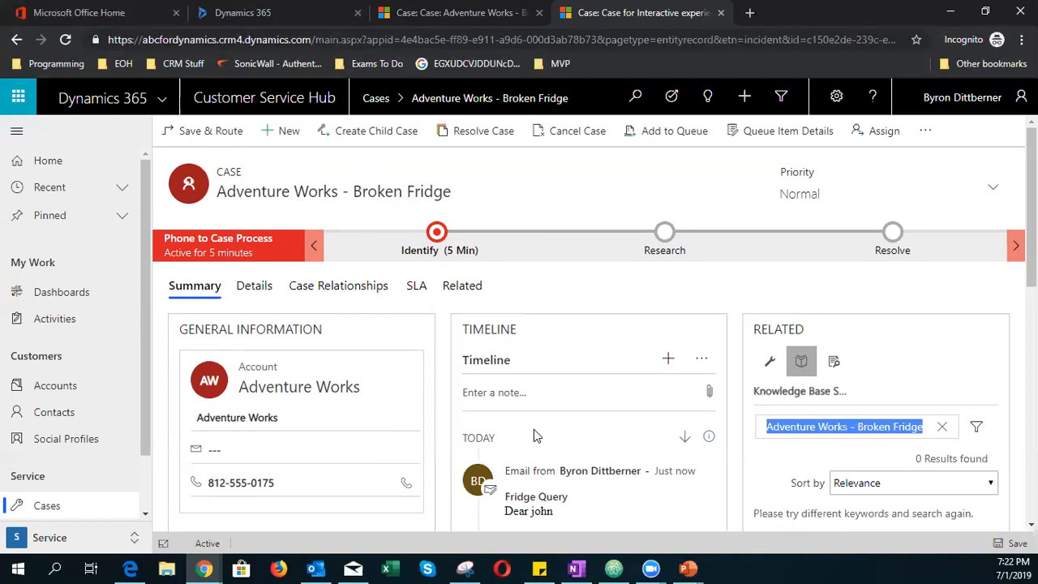
{"action": "scroll", "coordinate": [533, 431], "scroll_direction": "down", "scroll_amount": 3}
{"action": "left_click", "coordinate": [203, 370]}
{"action": "left_click_drag", "start_coordinate": [201, 370], "coordinate": [390, 357]}
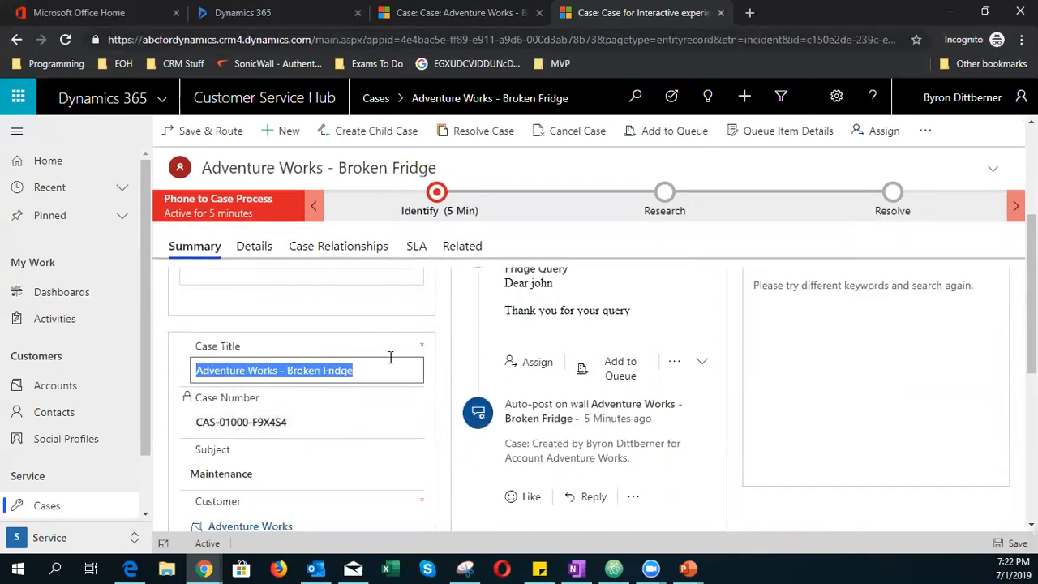
{"action": "scroll", "coordinate": [567, 438], "scroll_direction": "up", "scroll_amount": 3}
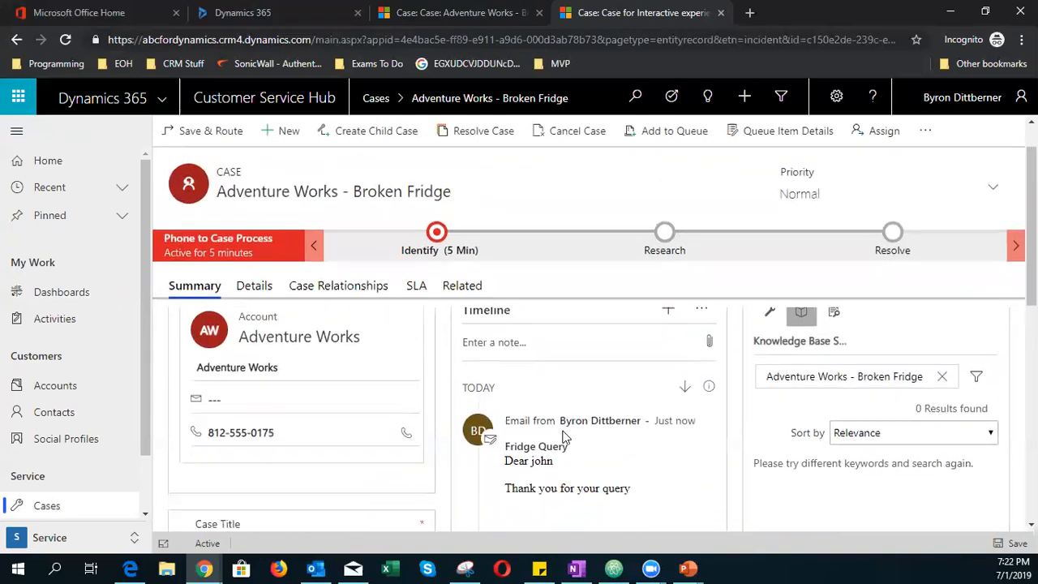
{"action": "scroll", "coordinate": [565, 438], "scroll_direction": "down", "scroll_amount": 2}
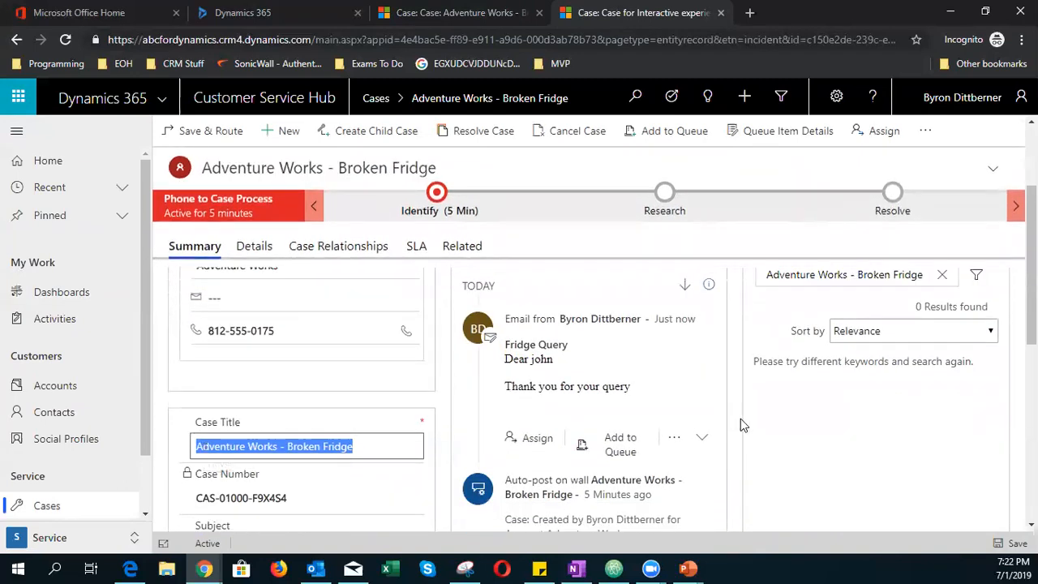
{"action": "scroll", "coordinate": [741, 419], "scroll_direction": "up", "scroll_amount": 3}
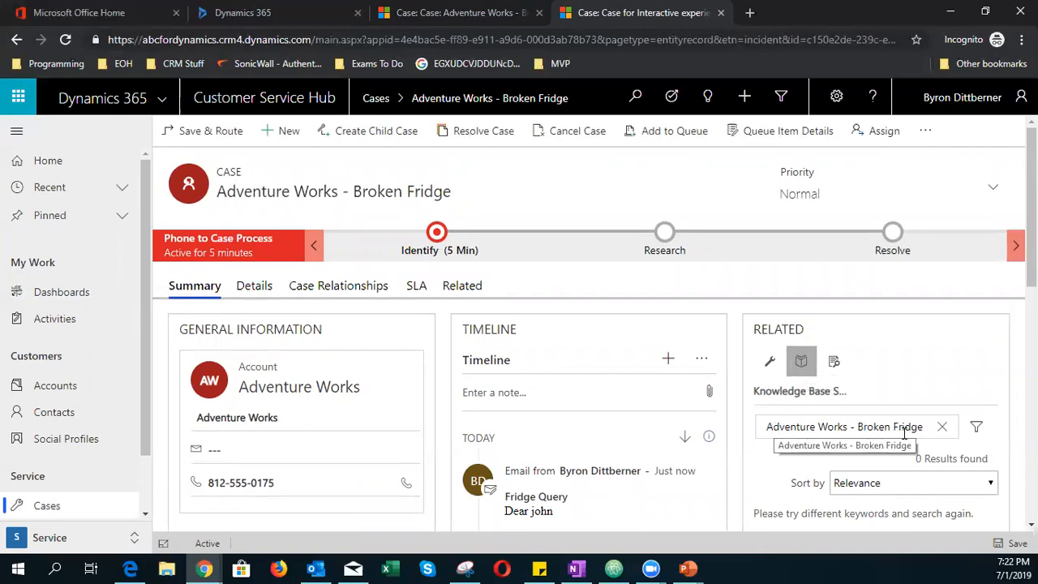
{"action": "scroll", "coordinate": [909, 426], "scroll_direction": "down", "scroll_amount": 3}
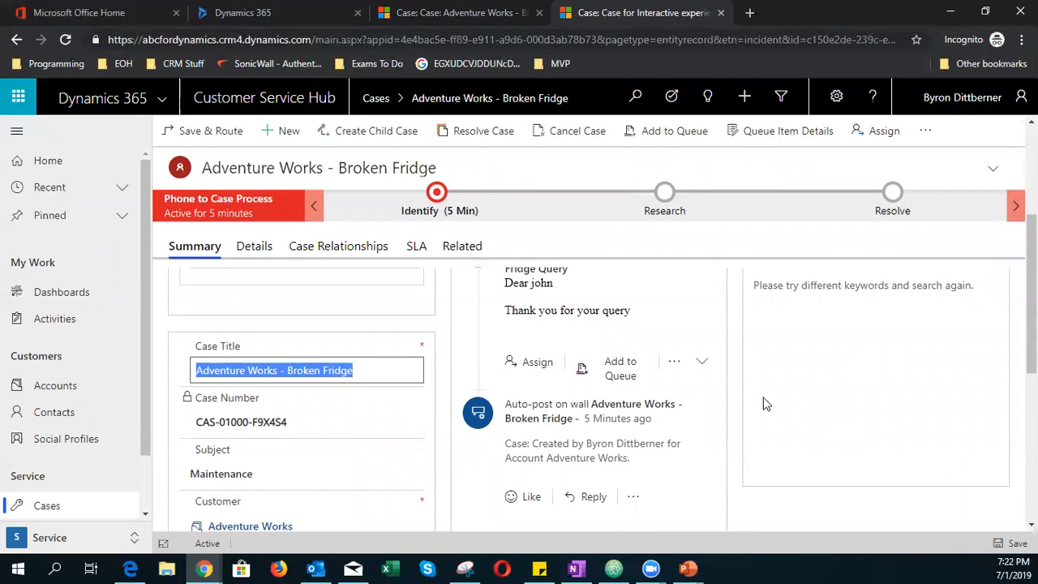
{"action": "scroll", "coordinate": [766, 404], "scroll_direction": "up", "scroll_amount": 2}
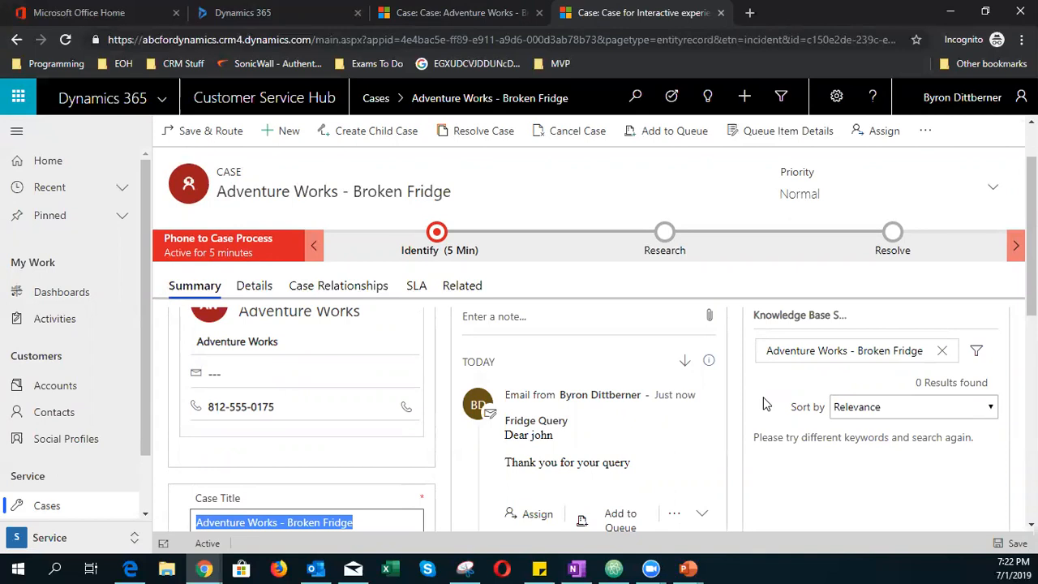
- Clear the knowledge base search text and examine the sort options for article results
{"action": "left_click", "coordinate": [943, 350]}
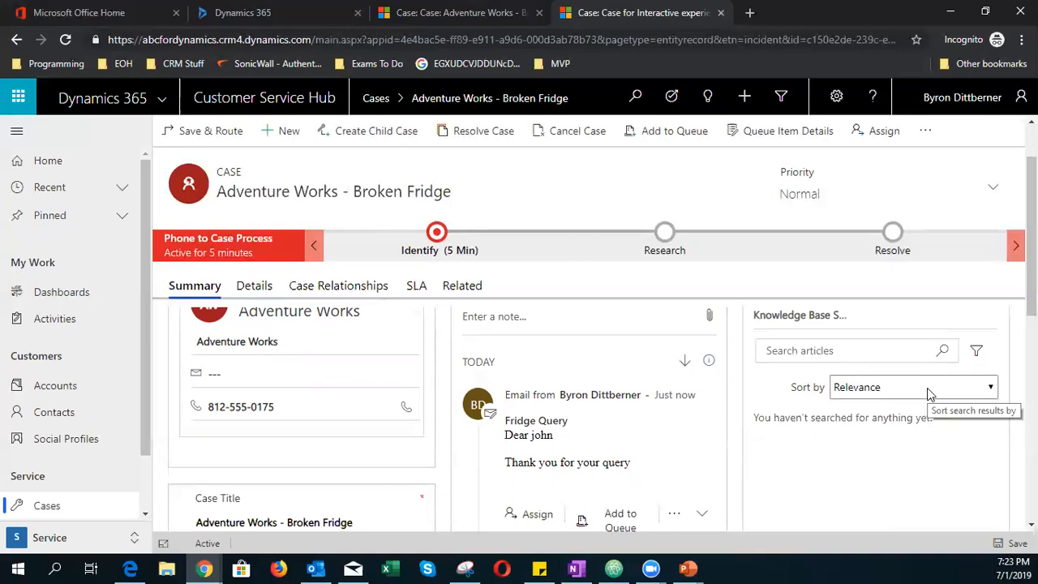
{"action": "left_click", "coordinate": [928, 387]}
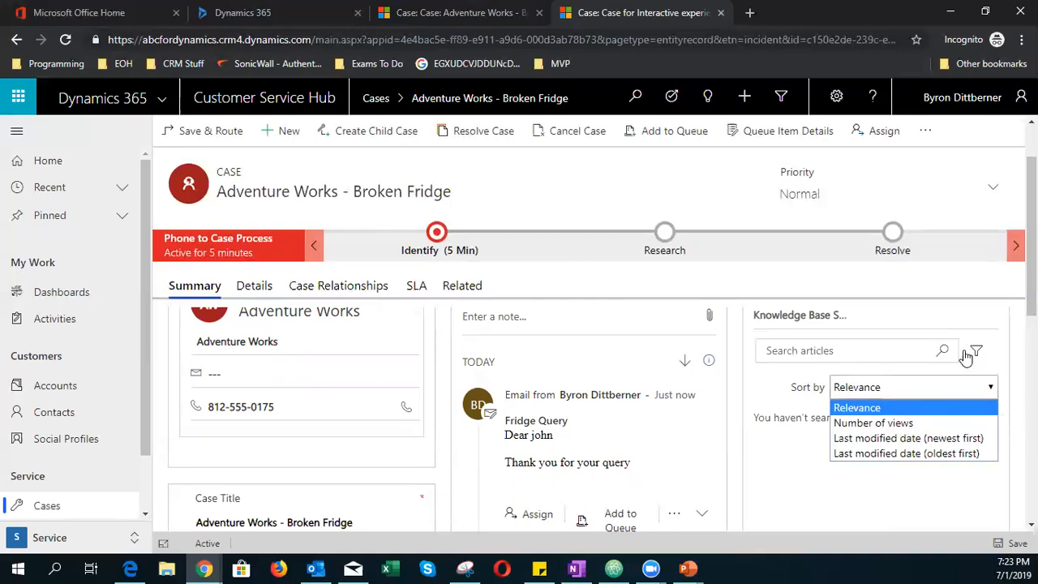
{"action": "left_click", "coordinate": [945, 358]}
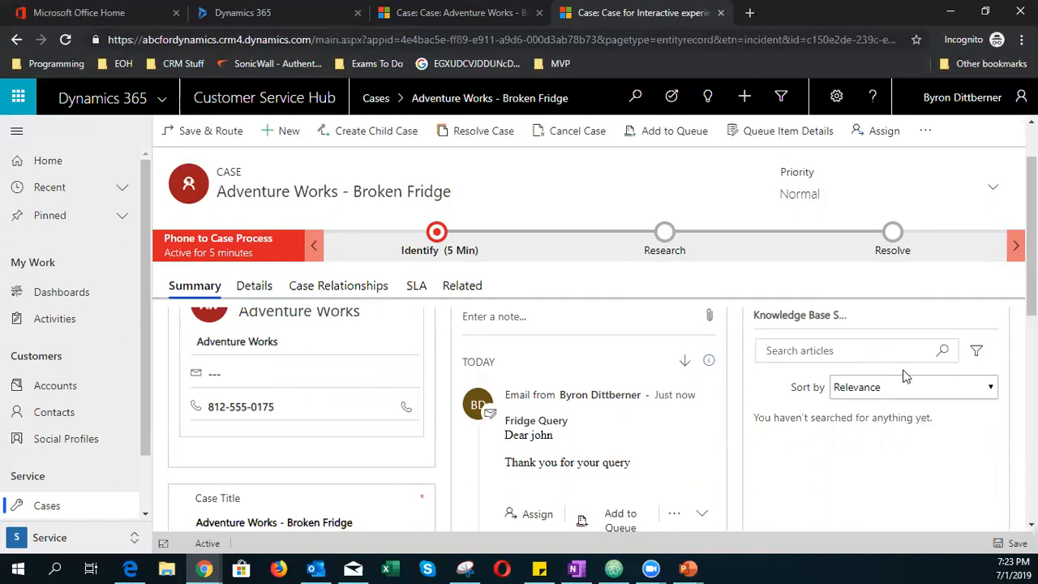
{"action": "scroll", "coordinate": [849, 427], "scroll_direction": "down", "scroll_amount": 3}
{"action": "scroll", "coordinate": [849, 427], "scroll_direction": "up", "scroll_amount": 4}
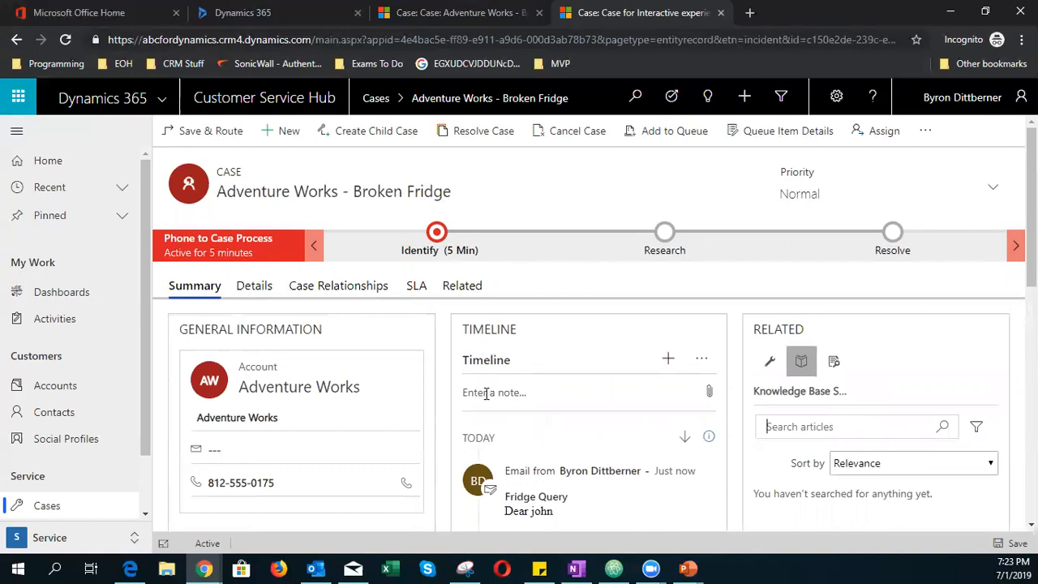
- Go to the Knowledge Articles list and switch it to the All Articles view
{"action": "scroll", "coordinate": [65, 291], "scroll_direction": "down", "scroll_amount": 3}
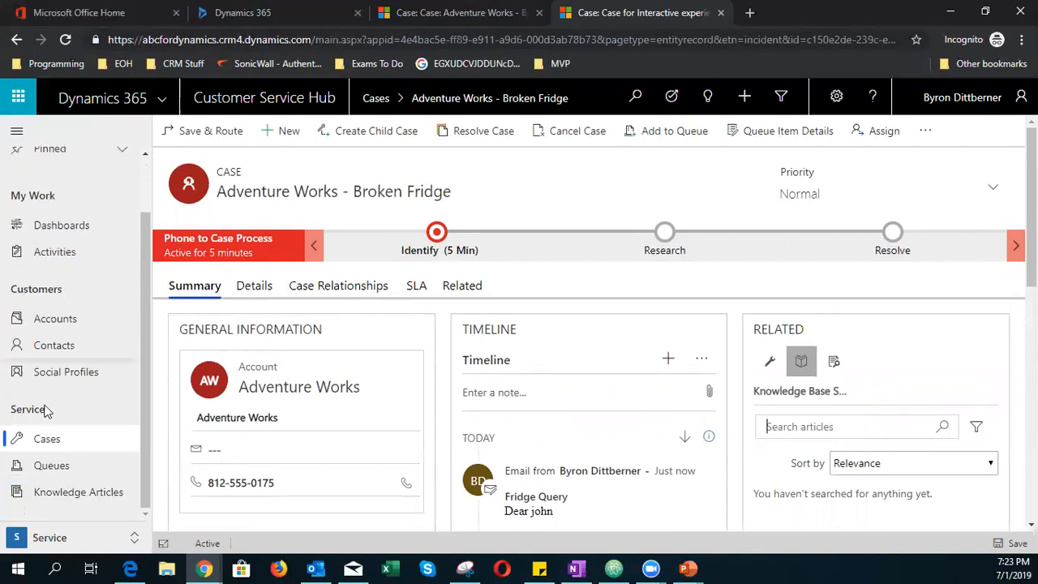
{"action": "left_click", "coordinate": [81, 492]}
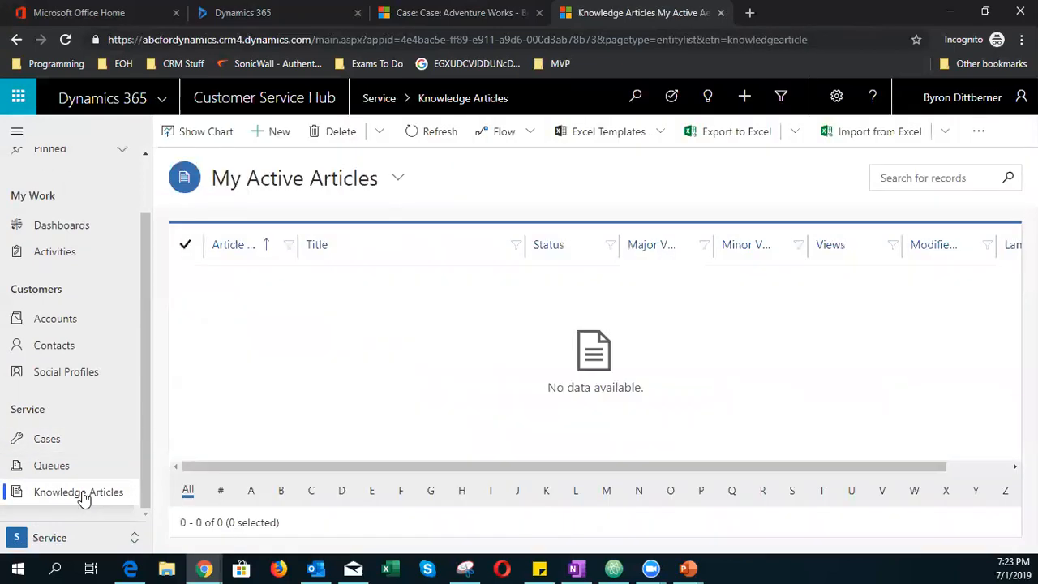
{"action": "left_click", "coordinate": [308, 185]}
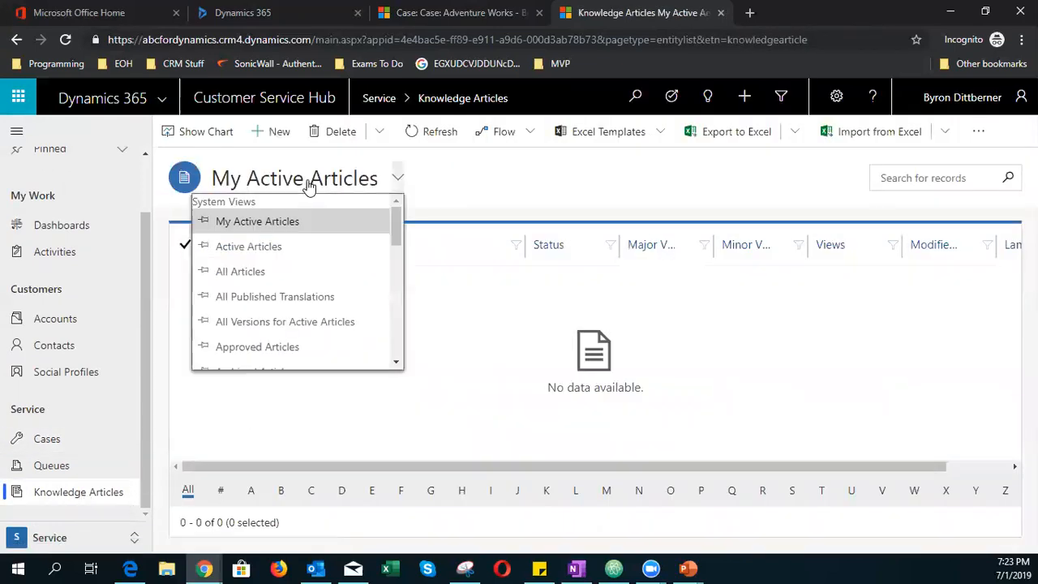
{"action": "left_click", "coordinate": [271, 273]}
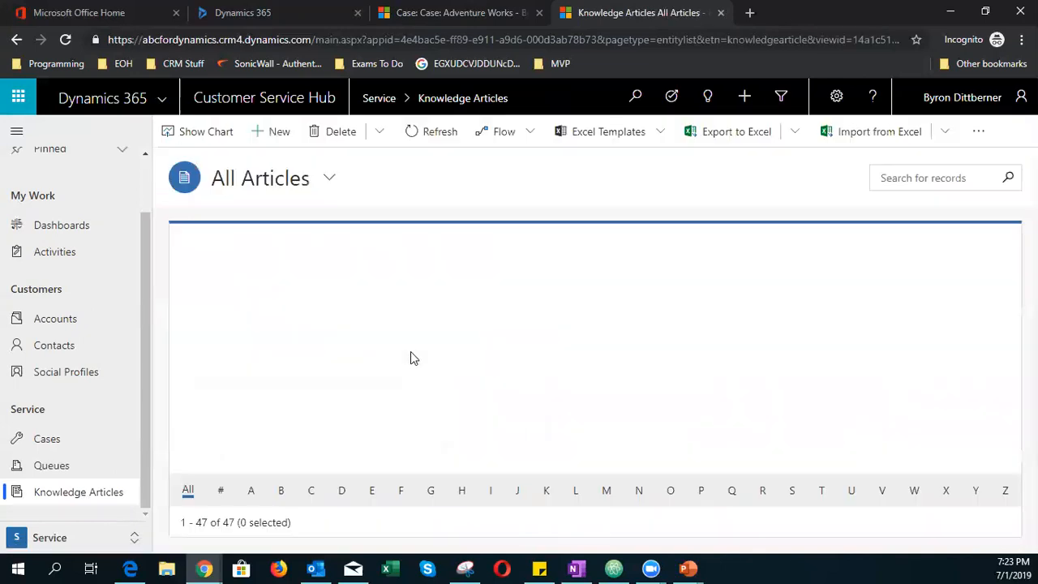
- Open the "How to support 3D Printers?" article, look over its content and copy its title
{"action": "double_click", "coordinate": [470, 285]}
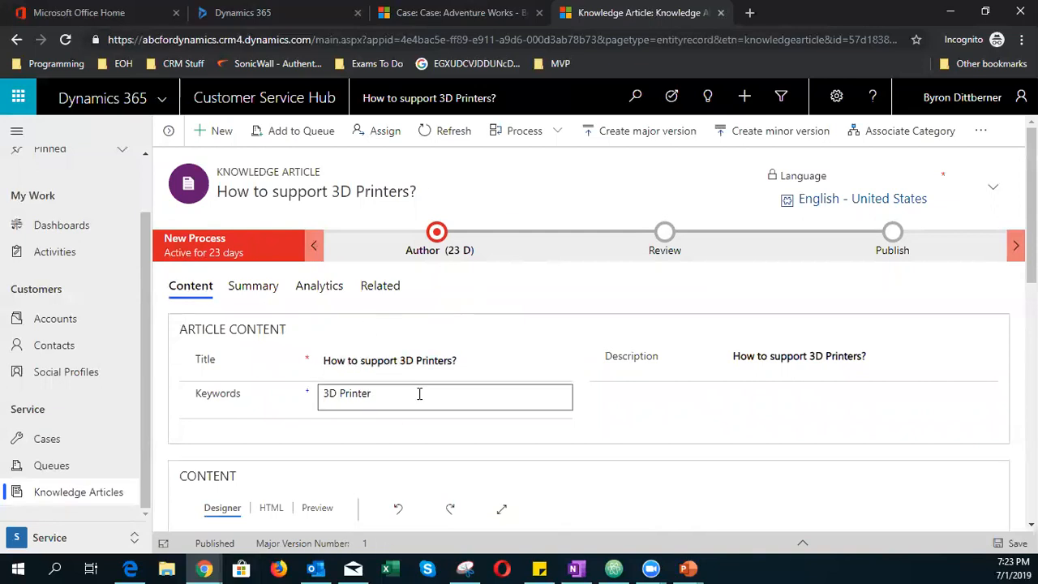
{"action": "scroll", "coordinate": [701, 363], "scroll_direction": "down", "scroll_amount": 3}
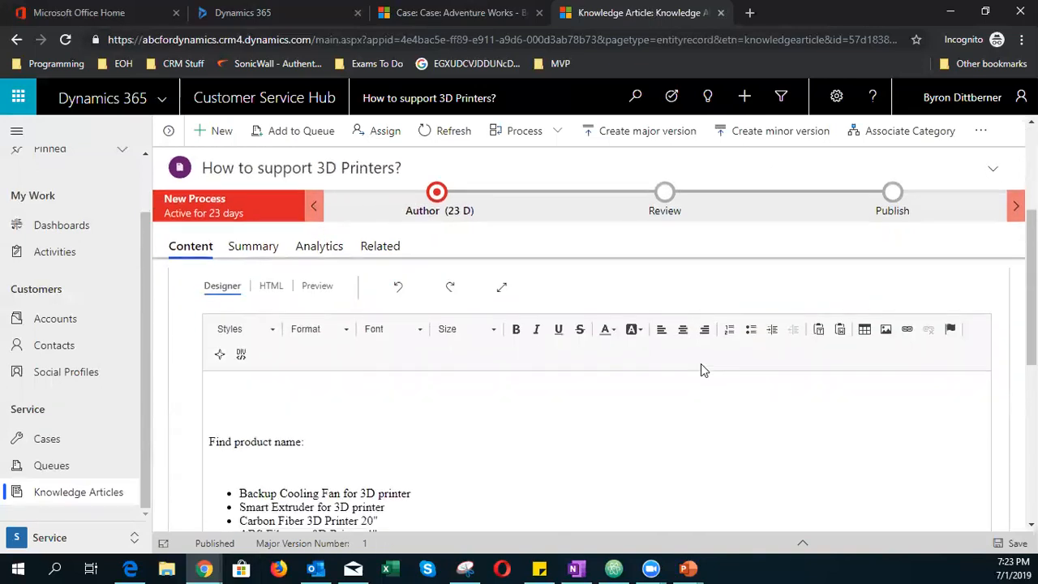
{"action": "scroll", "coordinate": [701, 364], "scroll_direction": "up", "scroll_amount": 3}
{"action": "left_click_drag", "start_coordinate": [471, 358], "coordinate": [241, 385]}
{"action": "key", "text": "ctrl+c"}
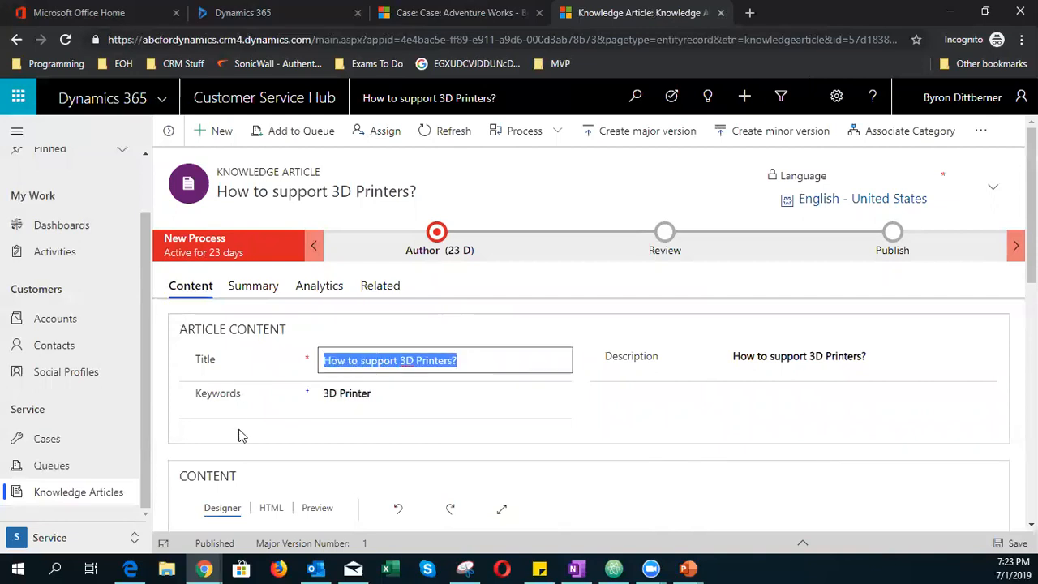
- Reopen the Adventure Works - Broken Fridge case from My Active Cases and show its knowledge base search
{"action": "left_click", "coordinate": [70, 439]}
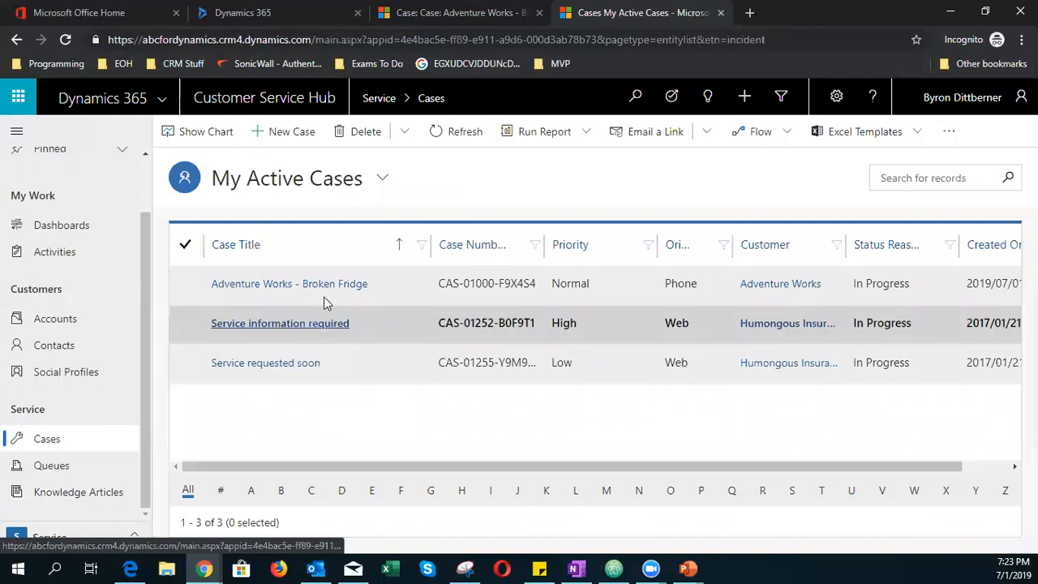
{"action": "left_click", "coordinate": [293, 284]}
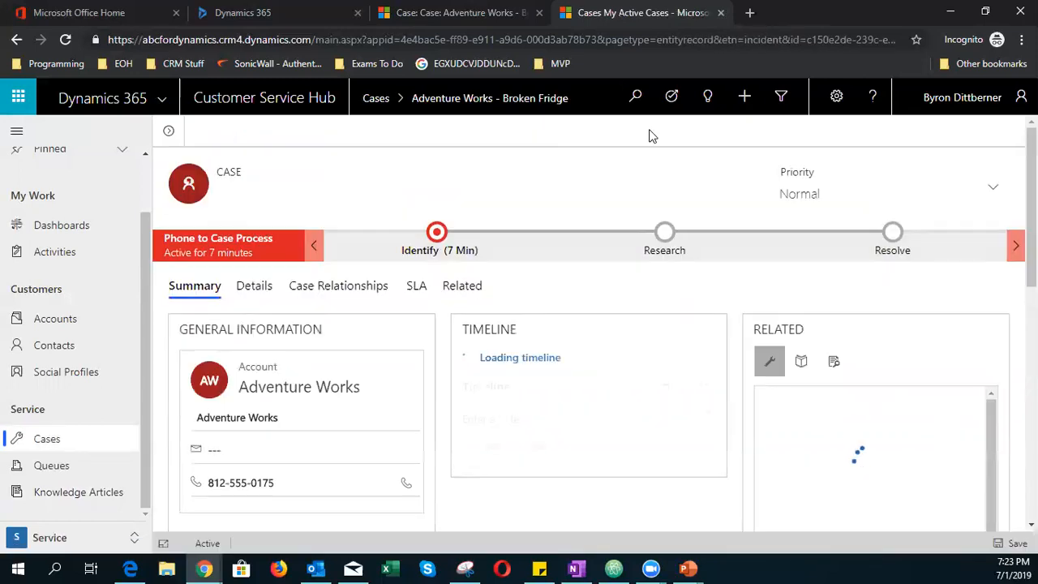
{"action": "left_click", "coordinate": [801, 360]}
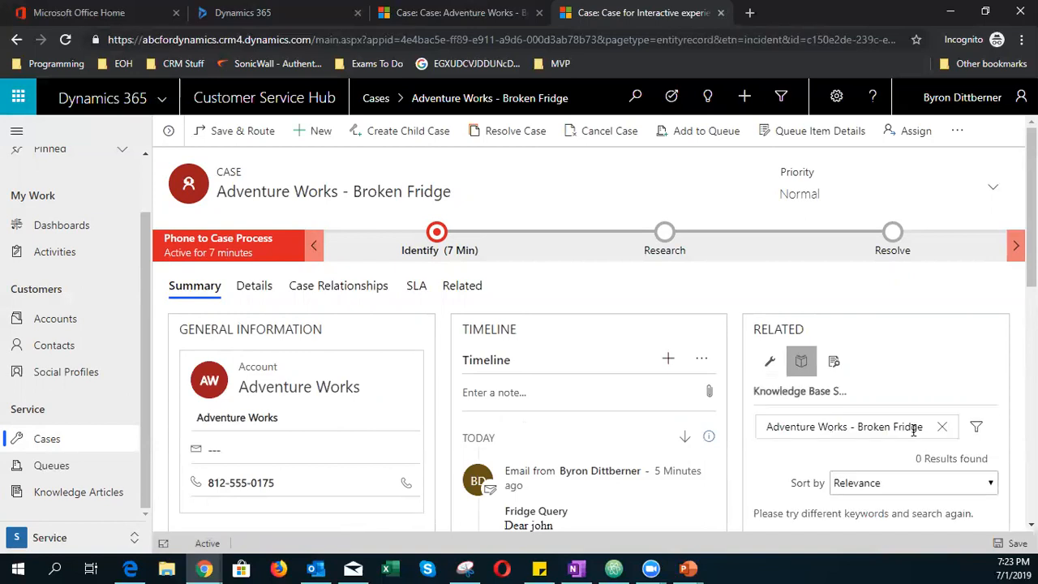
- Replace the knowledge base search text with the copied title "How to support 3D Printers?" and browse the suggested articles
{"action": "left_click", "coordinate": [941, 427]}
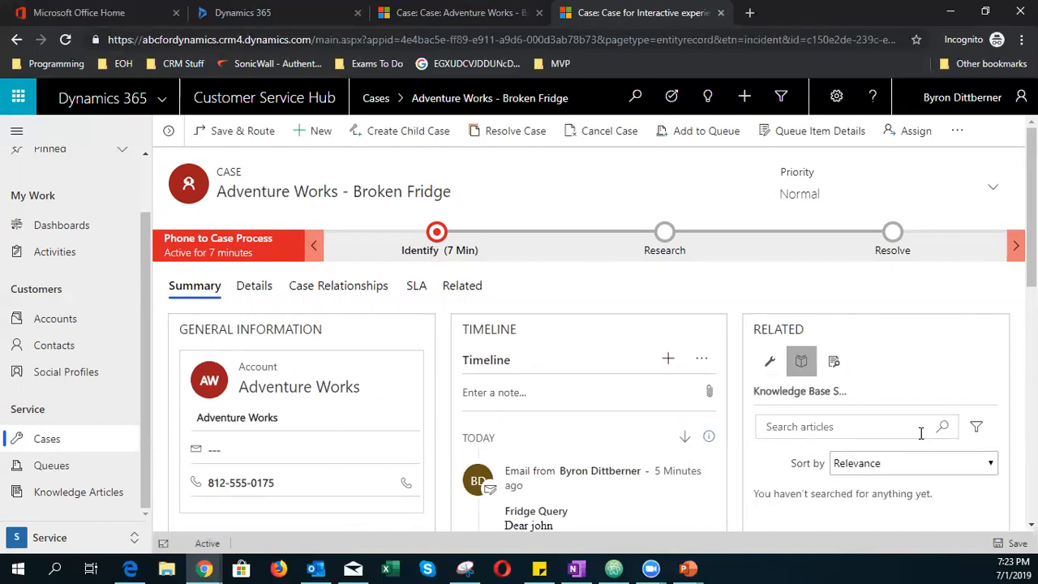
{"action": "key", "text": "ctrl+v"}
{"action": "scroll", "coordinate": [953, 337], "scroll_direction": "down", "scroll_amount": 3}
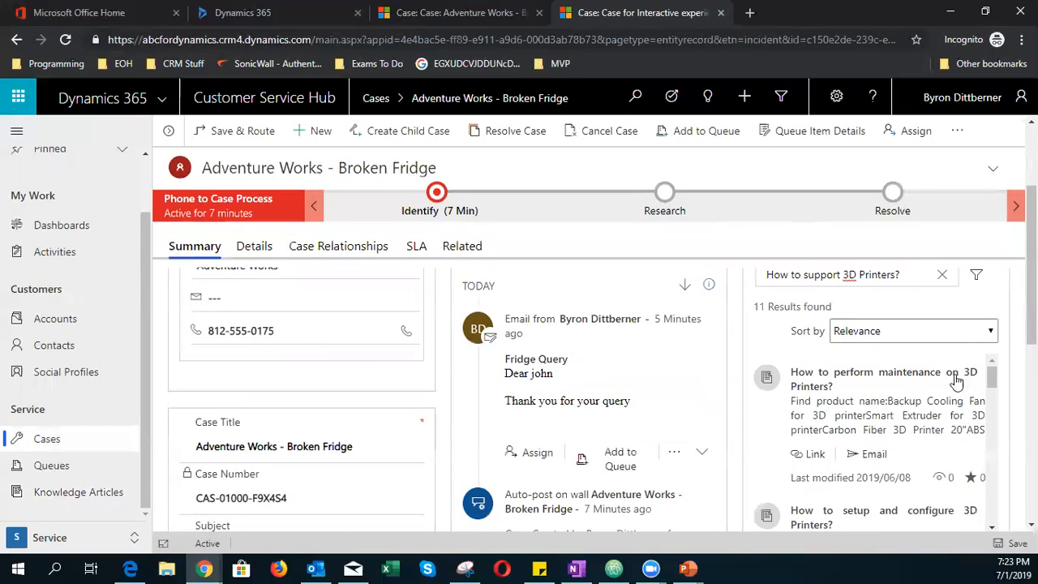
{"action": "scroll", "coordinate": [830, 408], "scroll_direction": "down", "scroll_amount": 3}
{"action": "scroll", "coordinate": [840, 438], "scroll_direction": "down", "scroll_amount": 3}
{"action": "scroll", "coordinate": [844, 471], "scroll_direction": "up", "scroll_amount": 1}
{"action": "scroll", "coordinate": [844, 454], "scroll_direction": "up", "scroll_amount": 3}
{"action": "scroll", "coordinate": [904, 306], "scroll_direction": "up", "scroll_amount": 1}
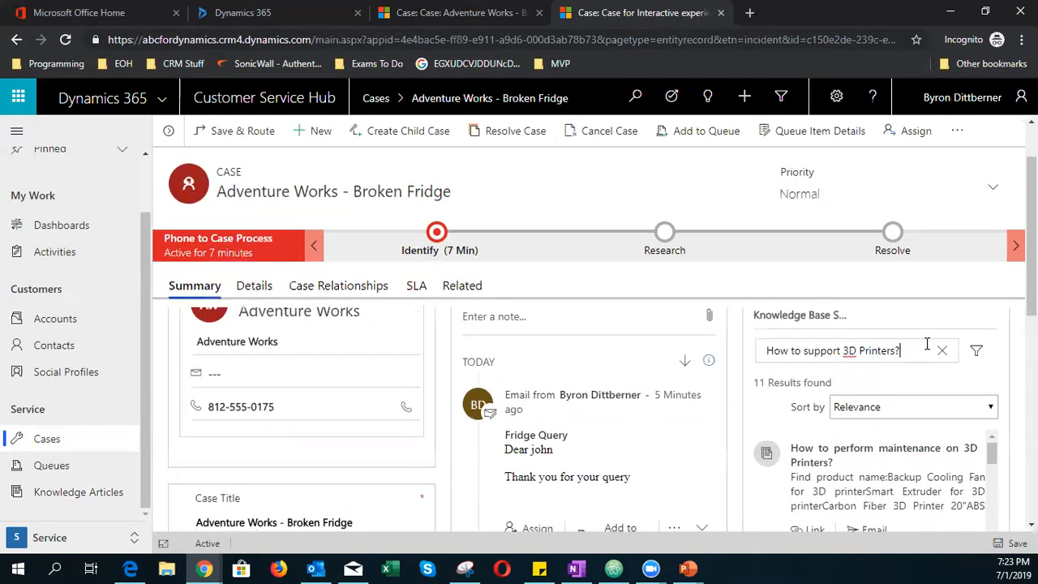
- Change the knowledge base search to "Printer" and look through the matching articles
{"action": "left_click_drag", "start_coordinate": [919, 350], "coordinate": [715, 351]}
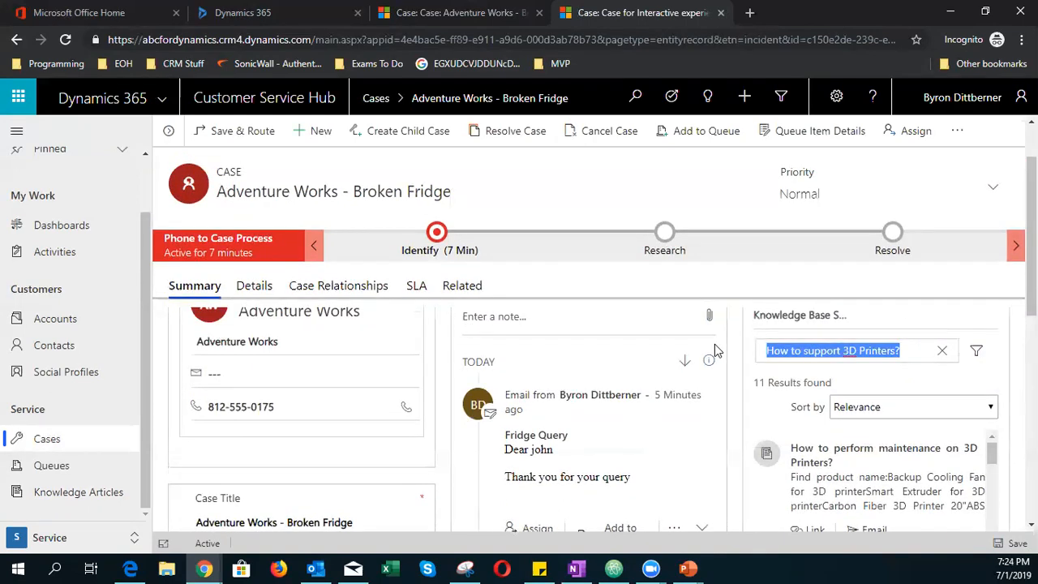
{"action": "type", "text": "Printer"}
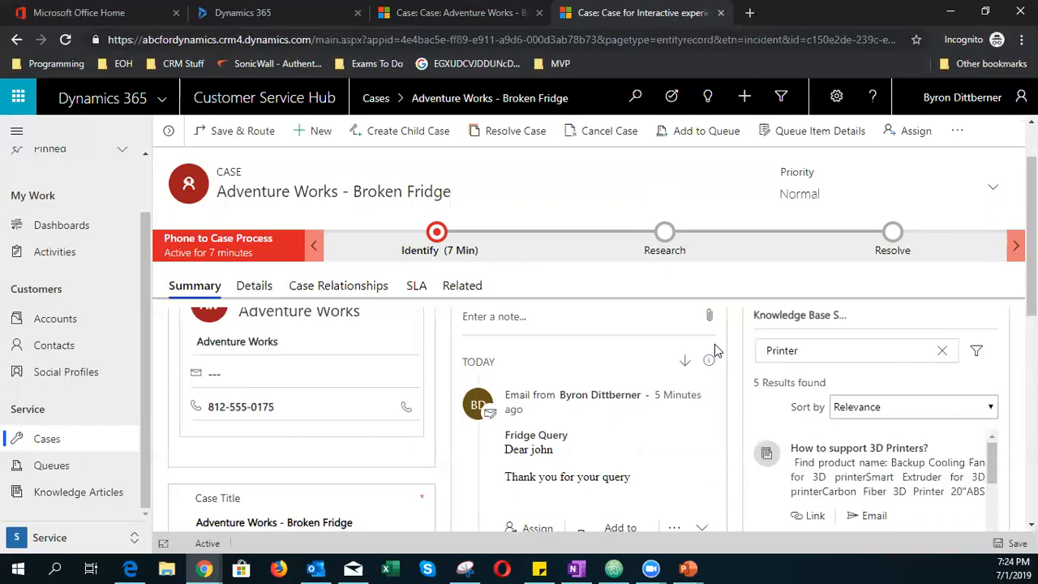
{"action": "scroll", "coordinate": [747, 412], "scroll_direction": "down", "scroll_amount": 1}
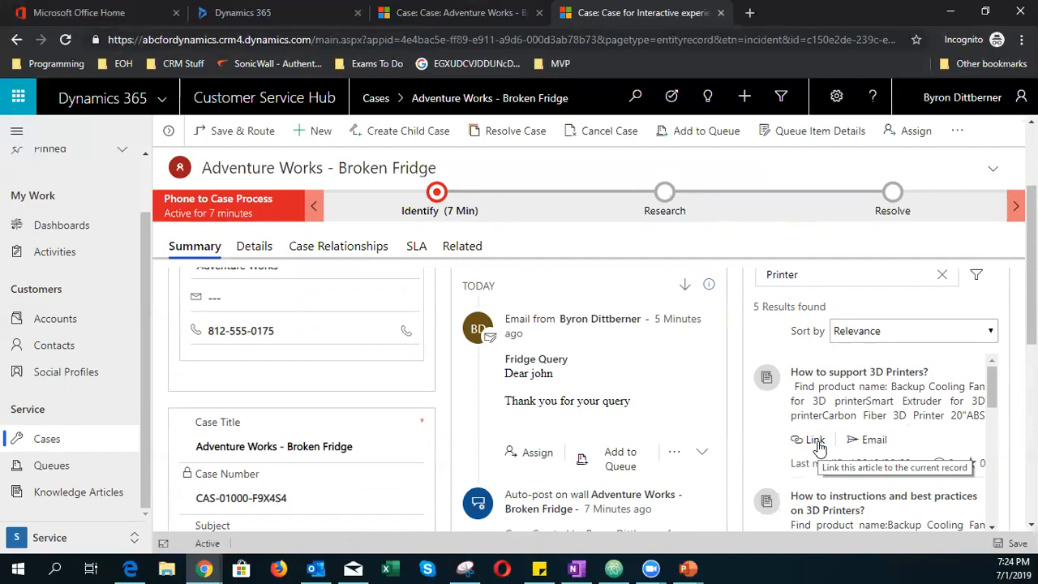
- Link the "How to support 3D Printers?" article to the case by starting an email from it, and review the prefilled email fields
{"action": "left_click", "coordinate": [875, 441]}
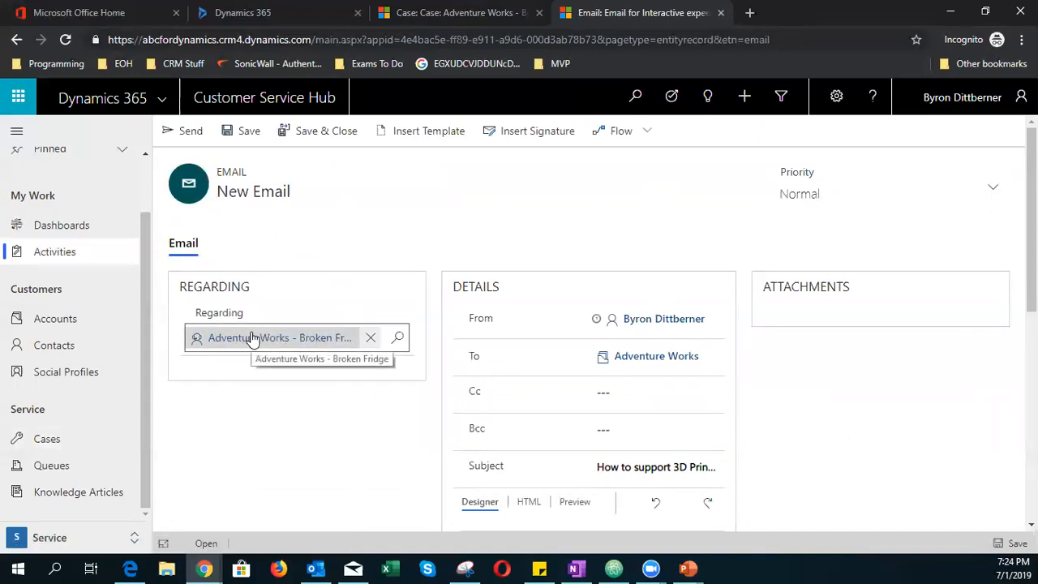
{"action": "mouse_move", "coordinate": [641, 329]}
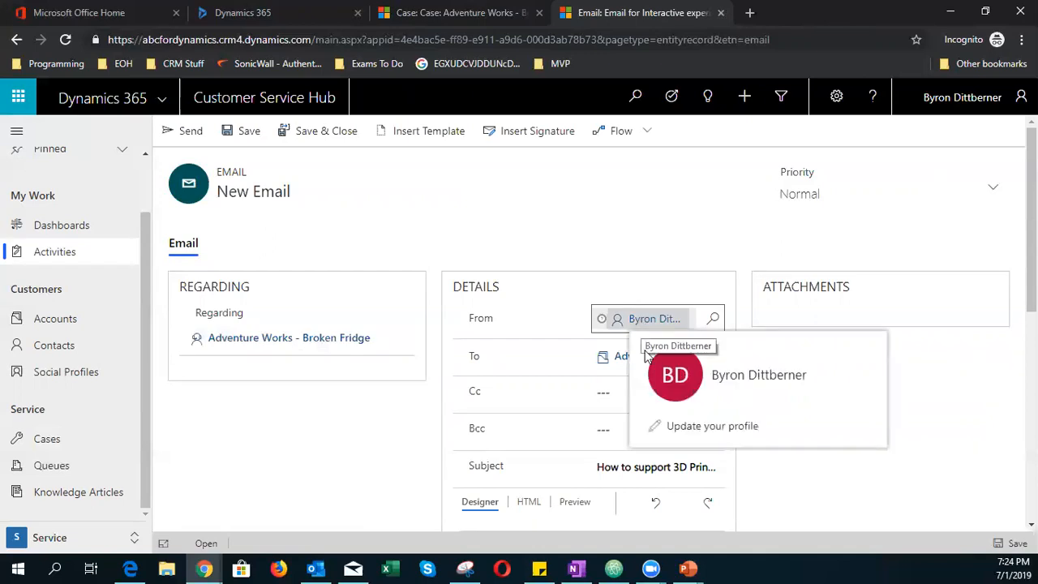
{"action": "scroll", "coordinate": [502, 413], "scroll_direction": "down", "scroll_amount": 1}
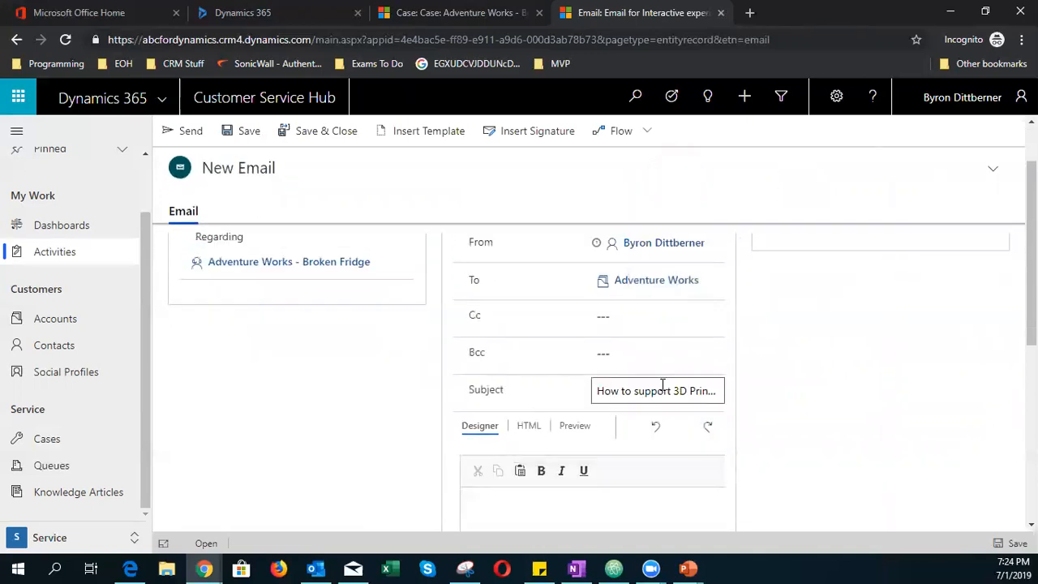
- Check the subject and body of the "How to support 3D Printers?" email and try to send it to Adventure Works
{"action": "left_click", "coordinate": [597, 391]}
{"action": "left_click_drag", "start_coordinate": [598, 392], "coordinate": [750, 380]}
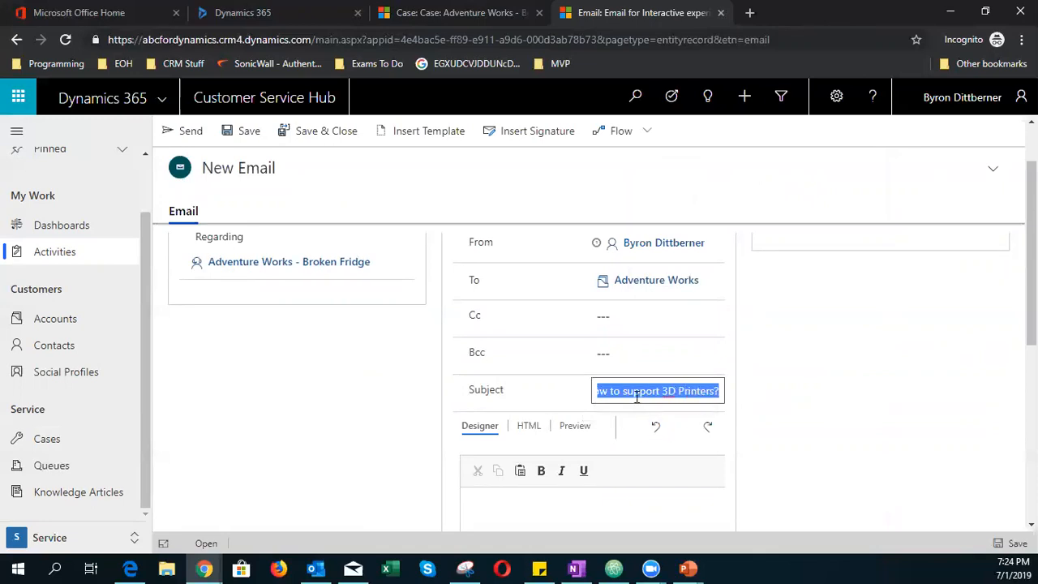
{"action": "scroll", "coordinate": [810, 435], "scroll_direction": "down", "scroll_amount": 4}
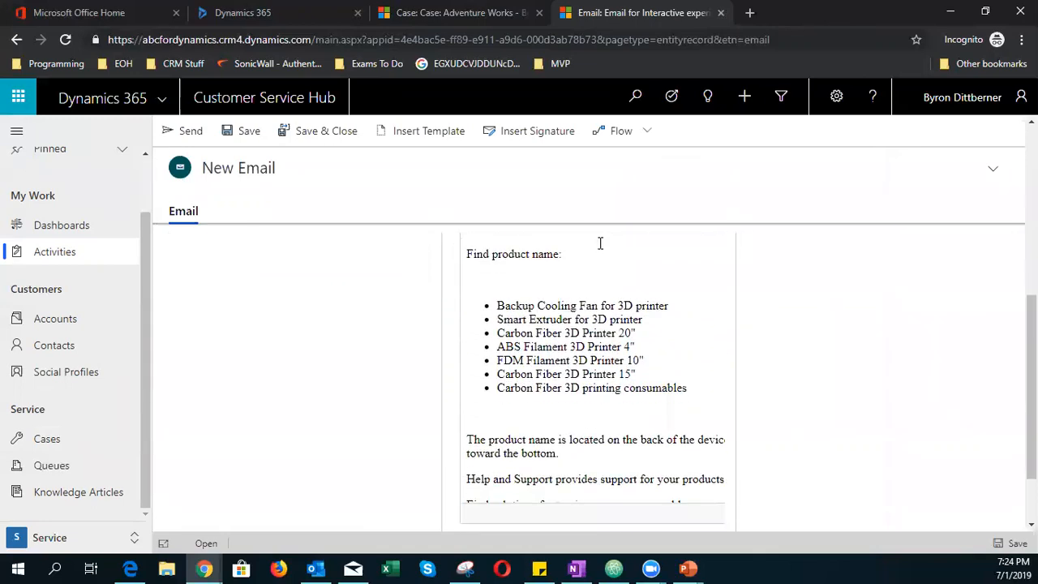
{"action": "scroll", "coordinate": [600, 244], "scroll_direction": "down", "scroll_amount": 3}
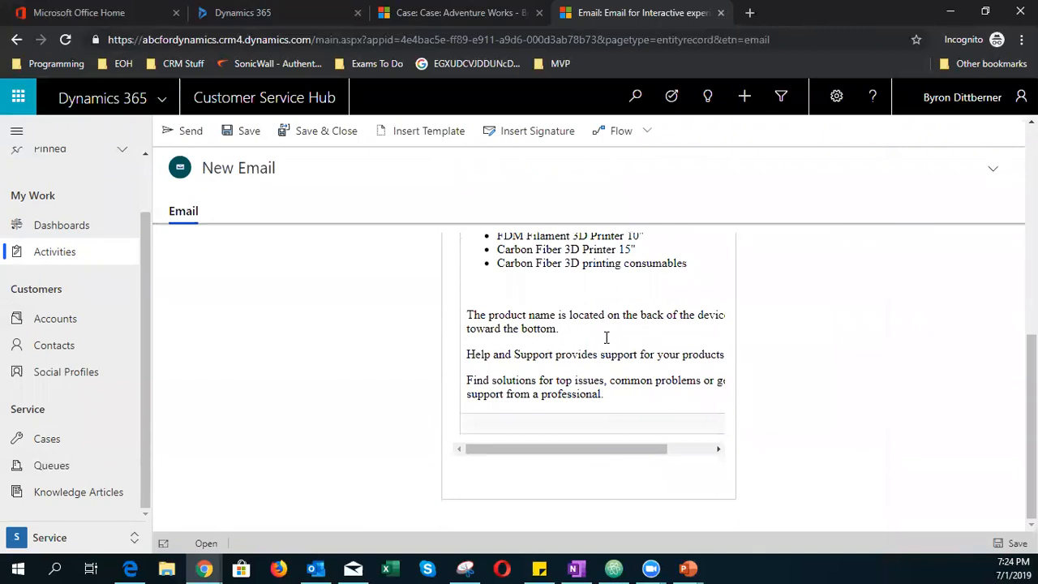
{"action": "left_click", "coordinate": [180, 131]}
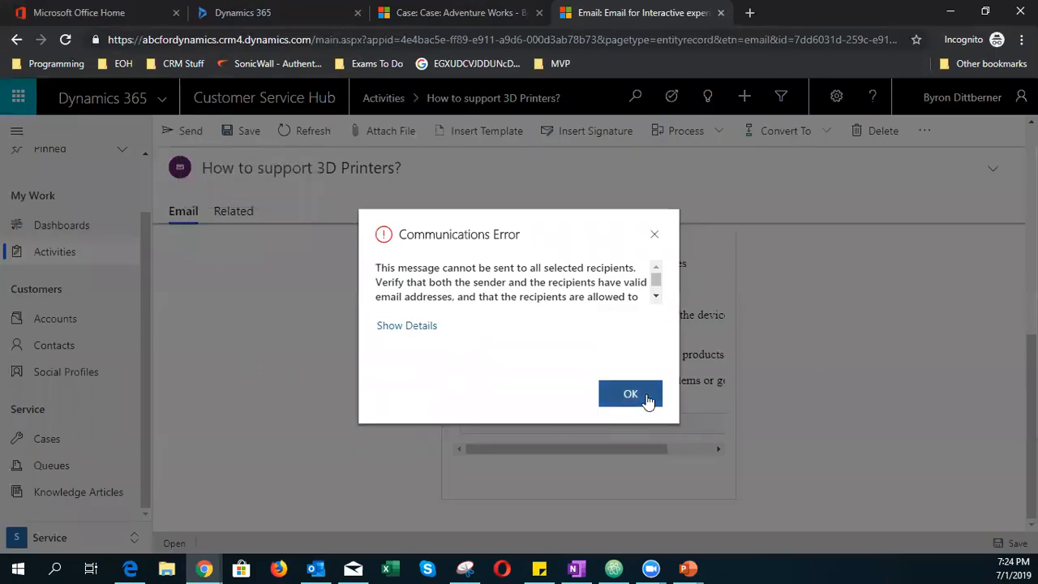
{"action": "left_click", "coordinate": [653, 235]}
{"action": "scroll", "coordinate": [450, 422], "scroll_direction": "up", "scroll_amount": 5}
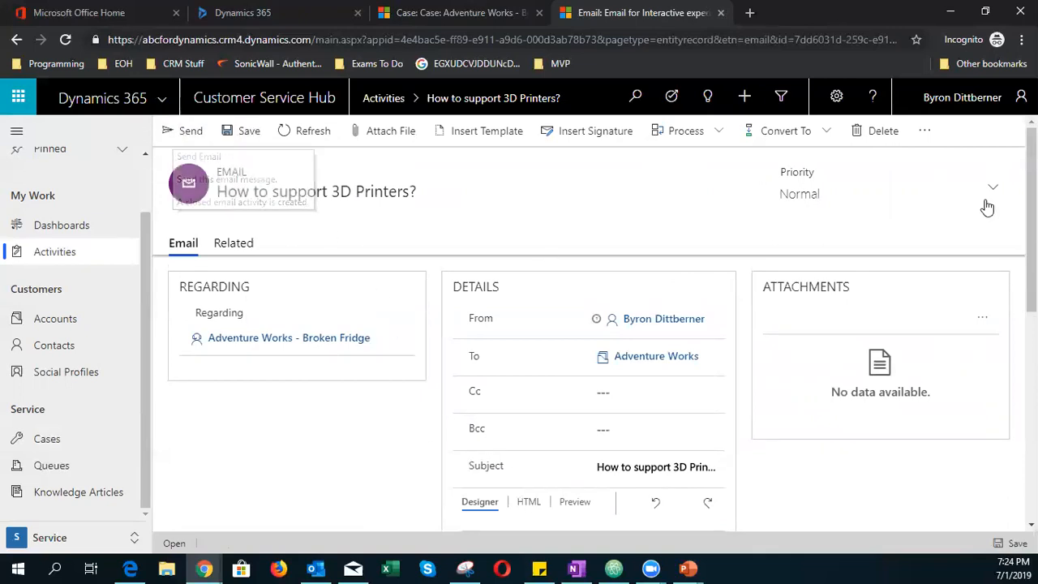
- Reopen the Adventure Works - Broken Fridge case from My Active Cases and review its timeline for the knowledge article email
{"action": "left_click", "coordinate": [51, 491]}
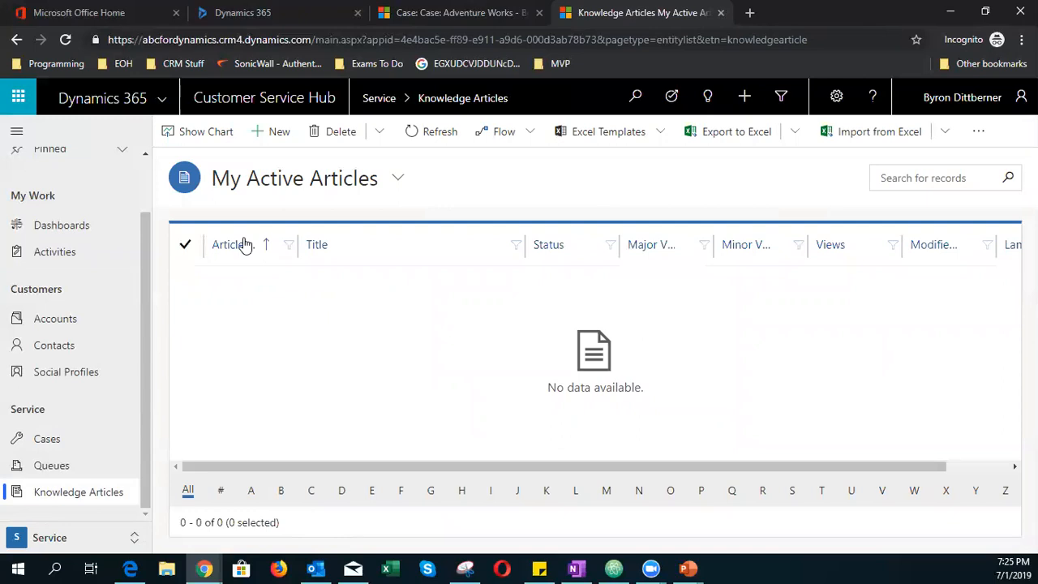
{"action": "left_click", "coordinate": [46, 437]}
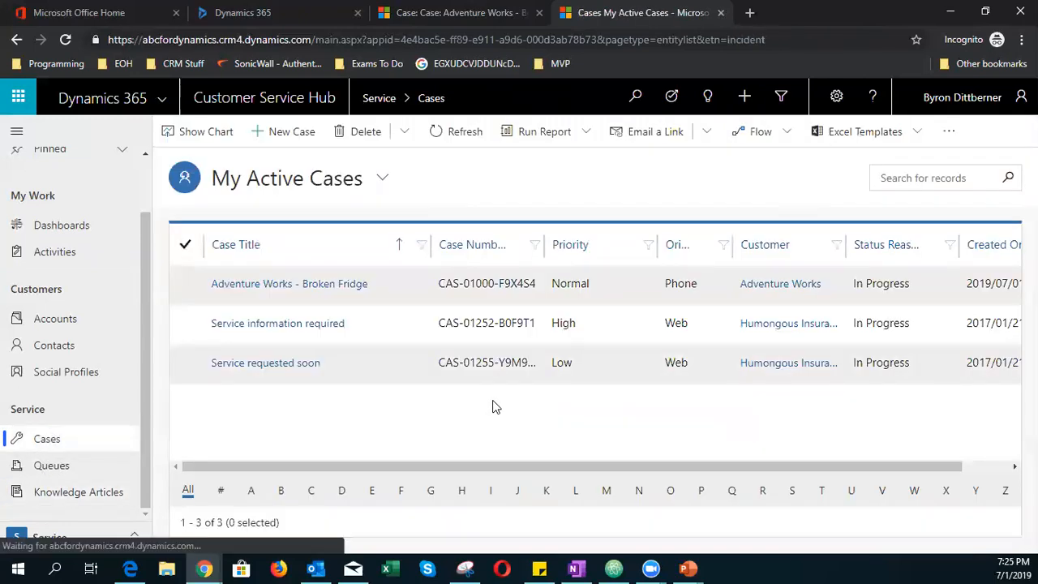
{"action": "left_click", "coordinate": [325, 285]}
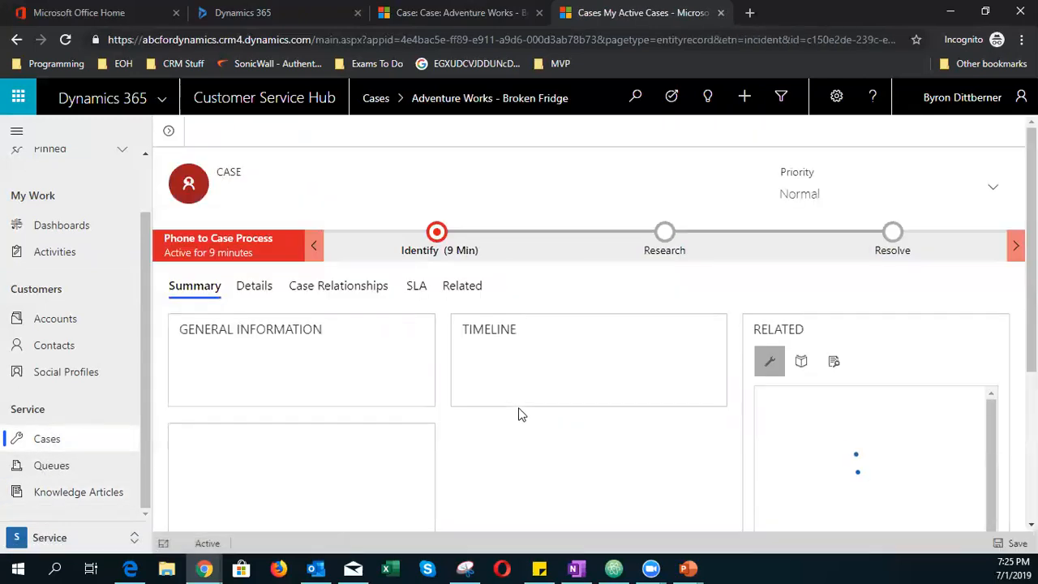
{"action": "scroll", "coordinate": [521, 415], "scroll_direction": "down", "scroll_amount": 2}
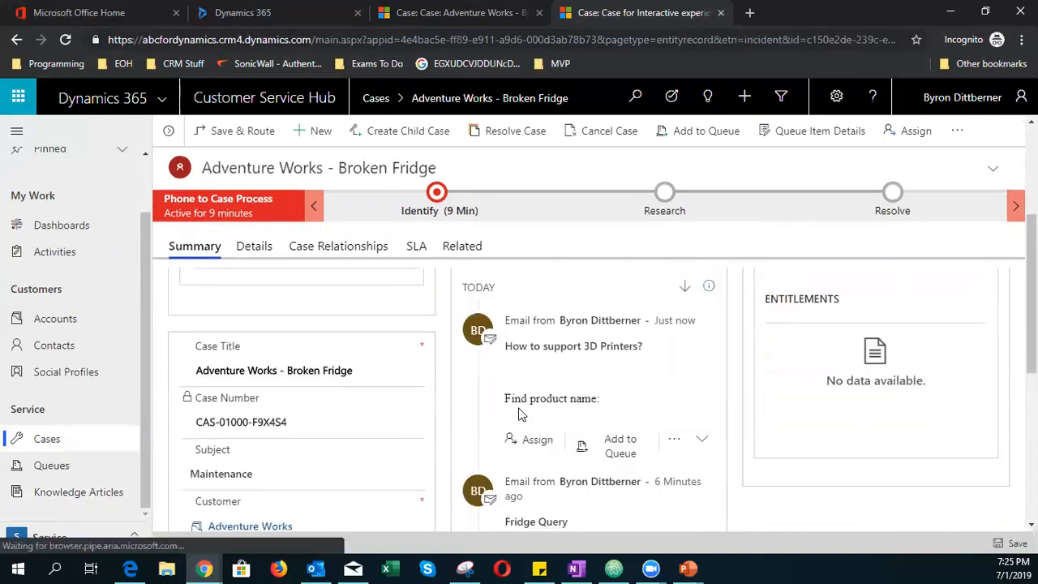
{"action": "scroll", "coordinate": [522, 415], "scroll_direction": "up", "scroll_amount": 2}
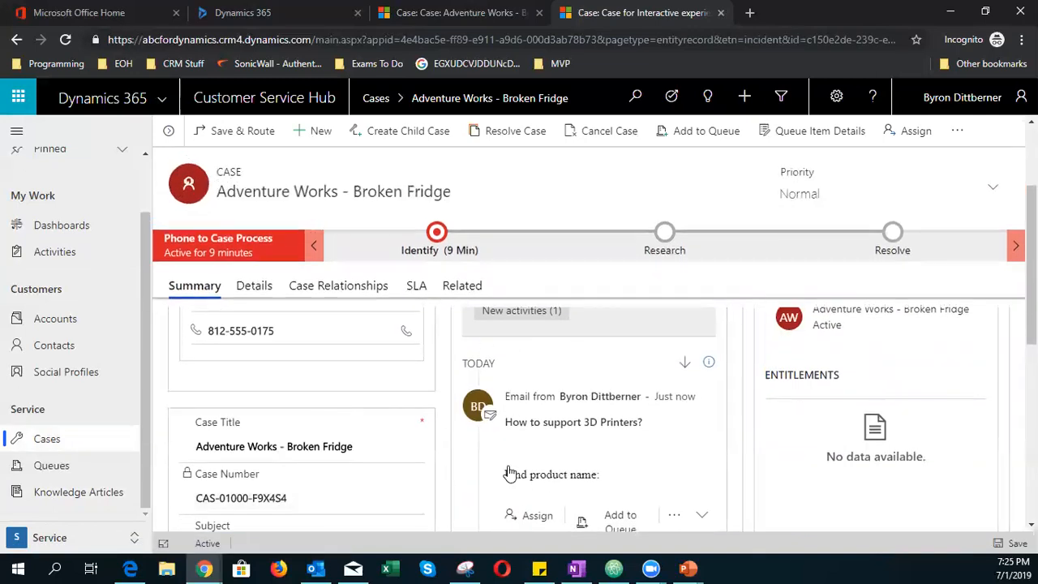
{"action": "scroll", "coordinate": [509, 473], "scroll_direction": "up", "scroll_amount": 2}
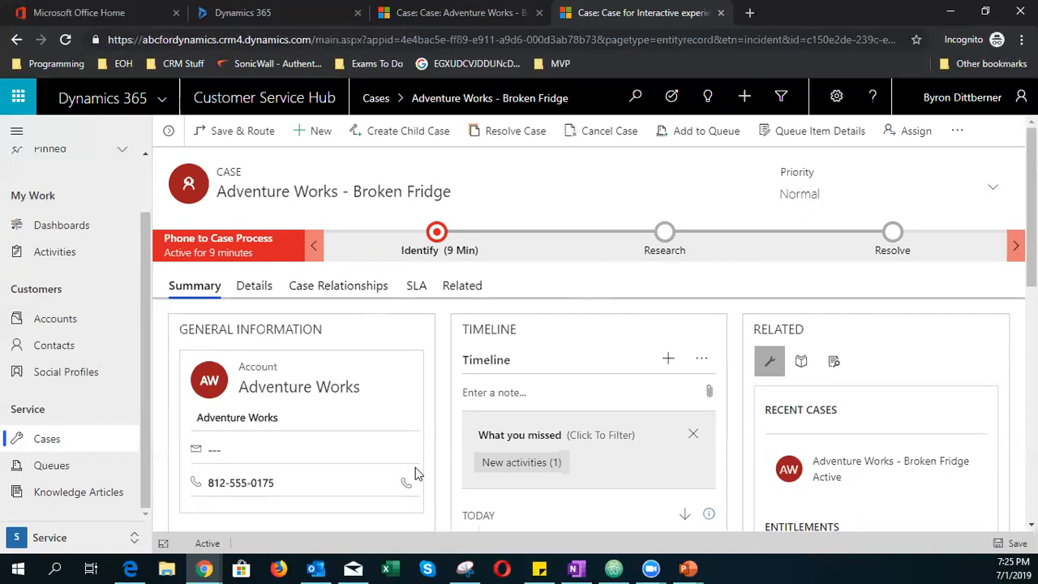
{"action": "scroll", "coordinate": [426, 469], "scroll_direction": "down", "scroll_amount": 3}
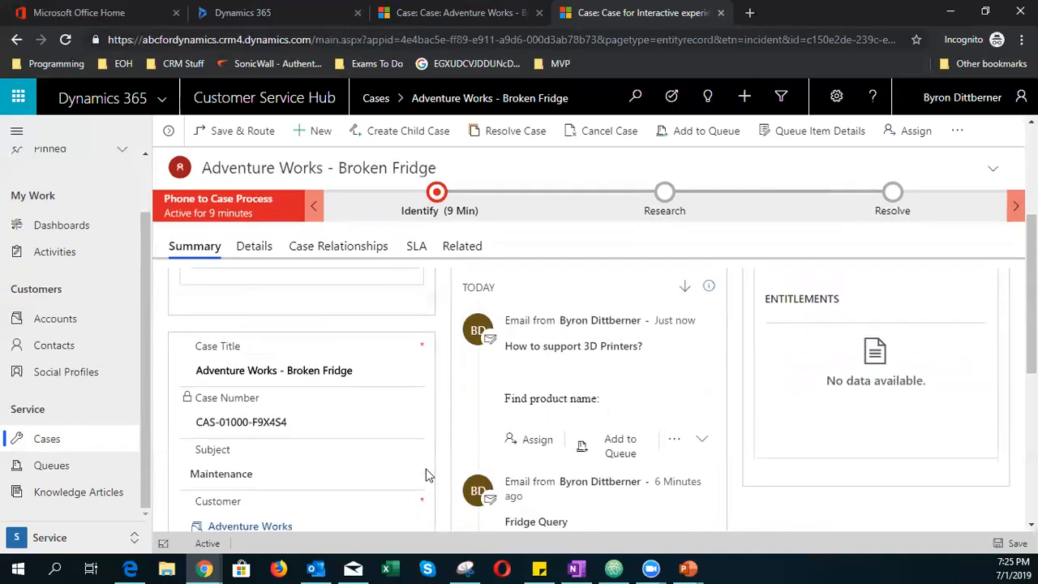
- Start resolving the case, agree to cancel its open activities, and set the resolution type to Information Provided
{"action": "scroll", "coordinate": [426, 474], "scroll_direction": "up", "scroll_amount": 5}
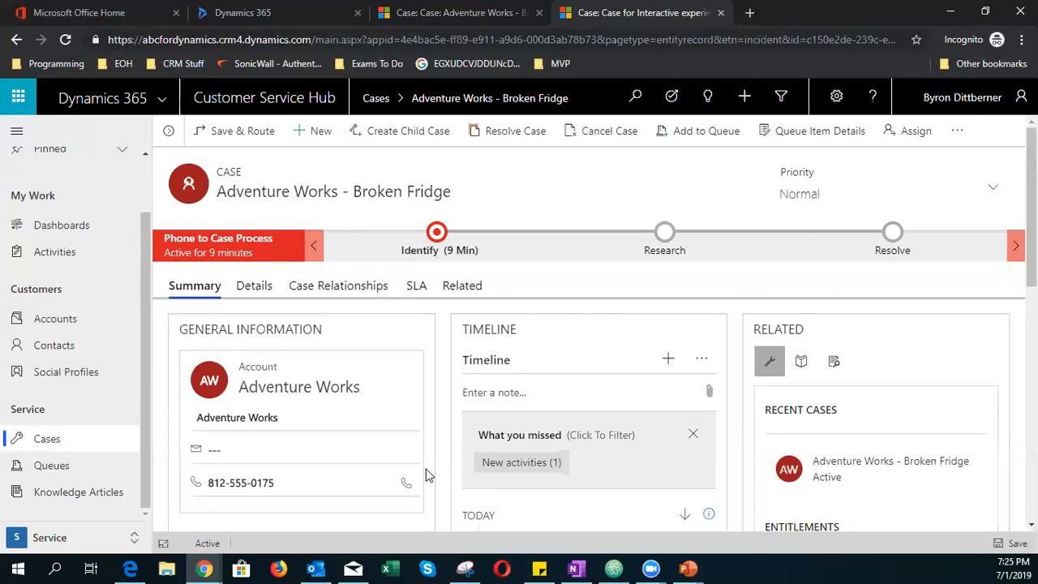
{"action": "left_click", "coordinate": [533, 135]}
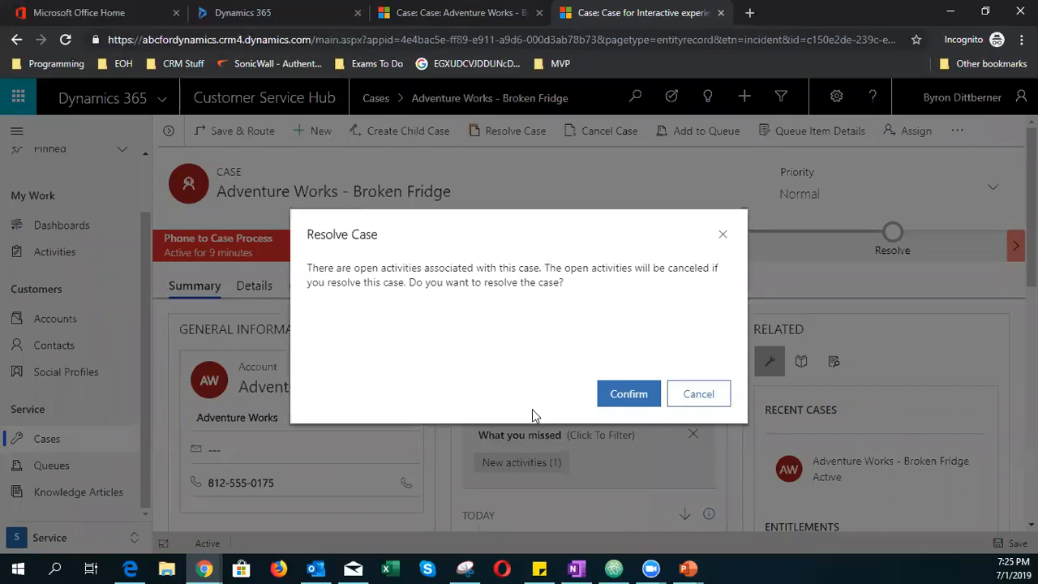
{"action": "left_click", "coordinate": [626, 394]}
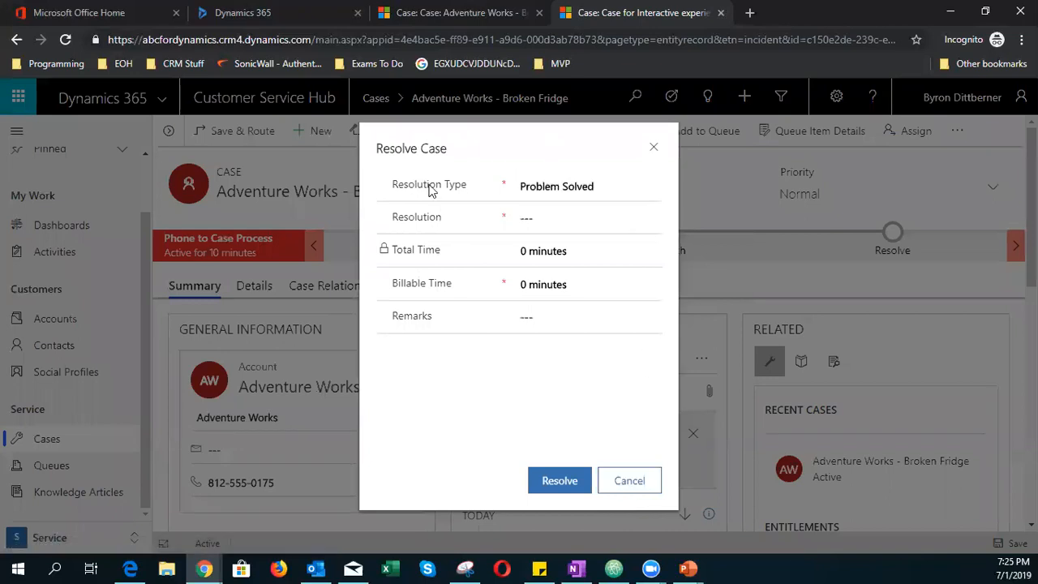
{"action": "left_click", "coordinate": [572, 194]}
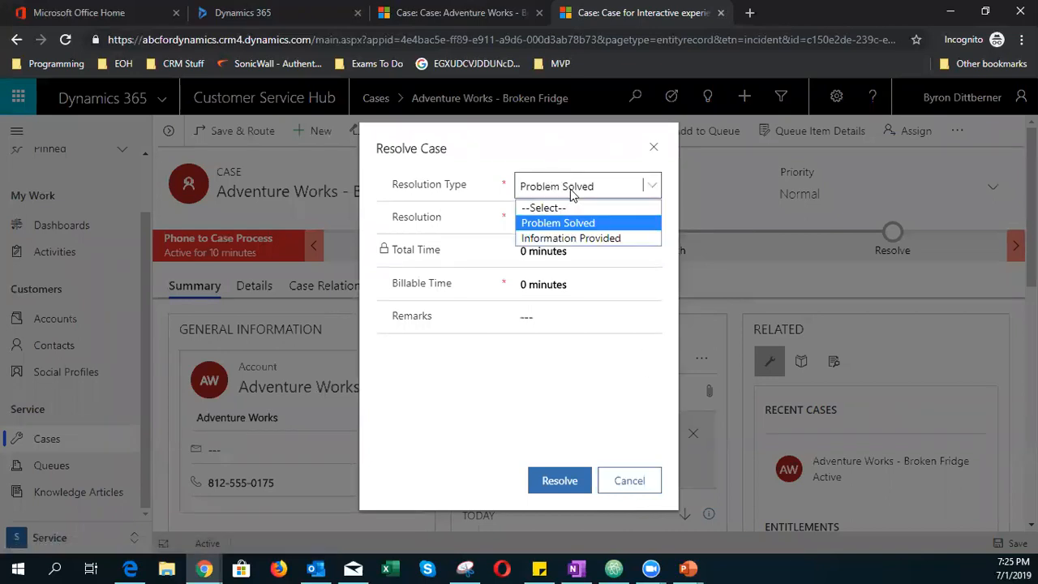
{"action": "left_click", "coordinate": [570, 240]}
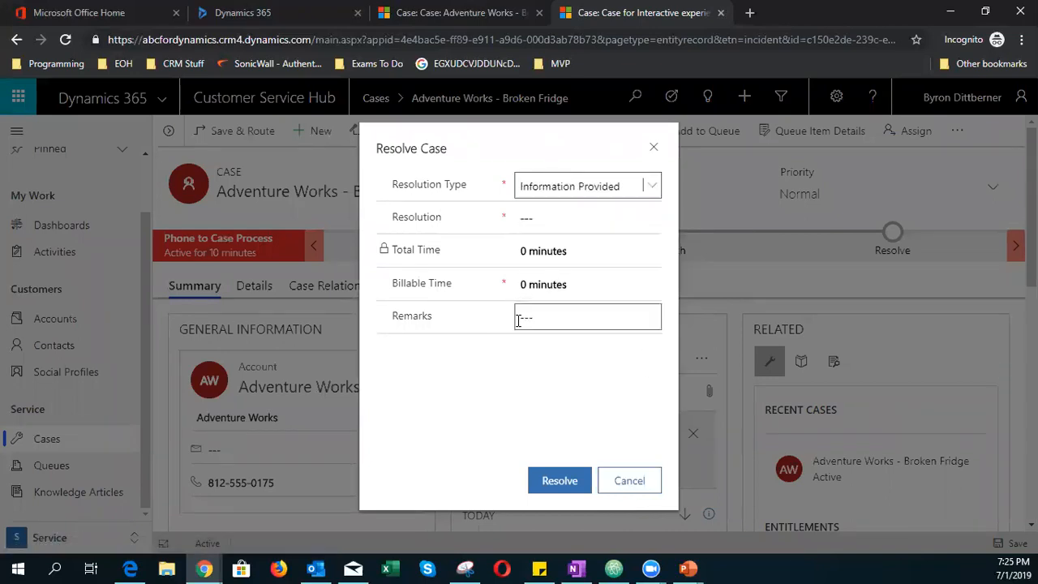
- Enter "Send customer Troubleshooting guide" as the case resolution
{"action": "left_click", "coordinate": [573, 219]}
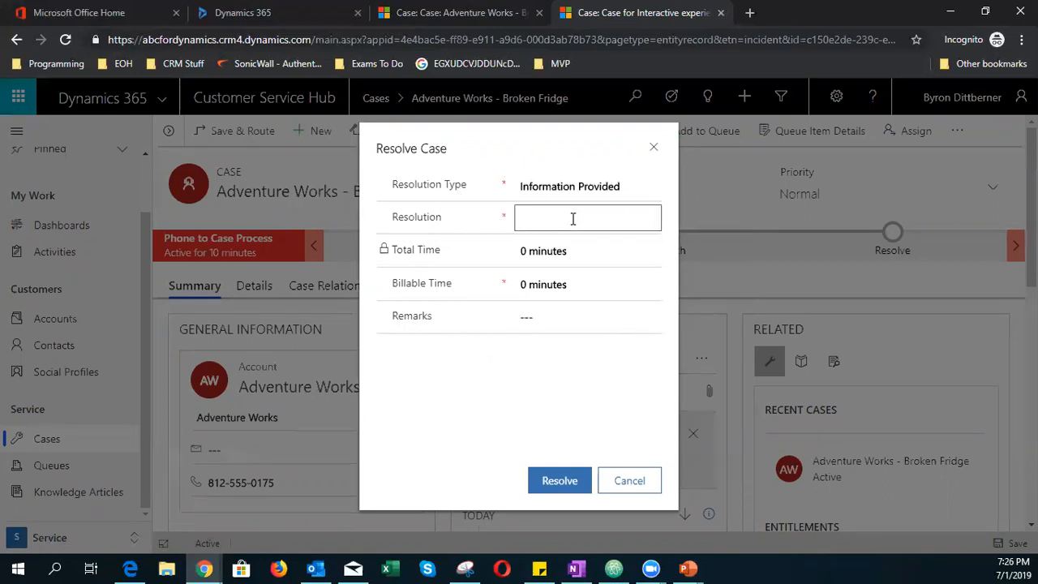
{"action": "type", "text": "Send "}
{"action": "type", "text": "customer T"}
{"action": "type", "text": "rouble"}
{"action": "type", "text": "shooting gu"}
{"action": "type", "text": "ide"}
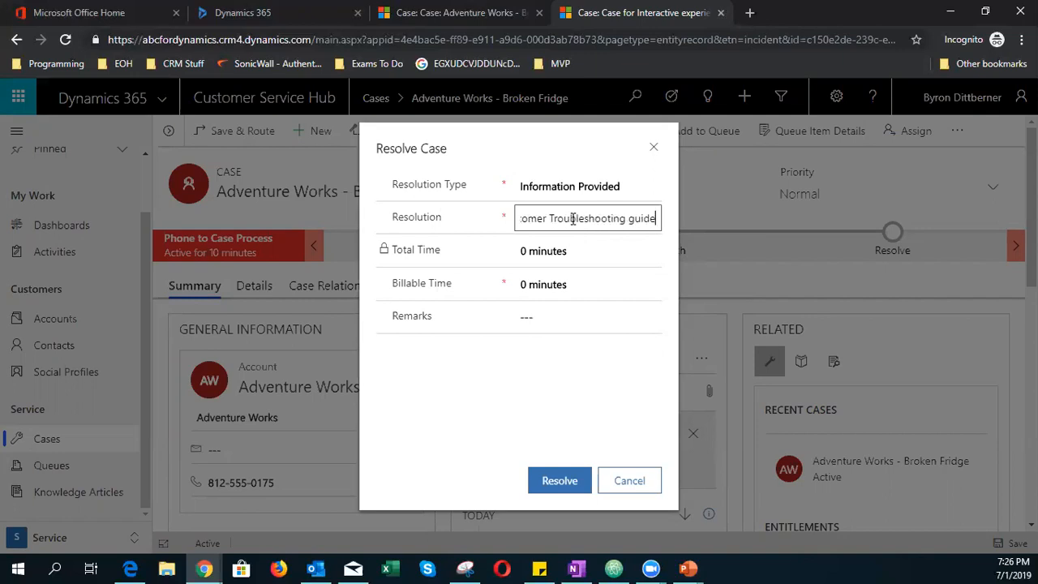
{"action": "key", "text": "Tab"}
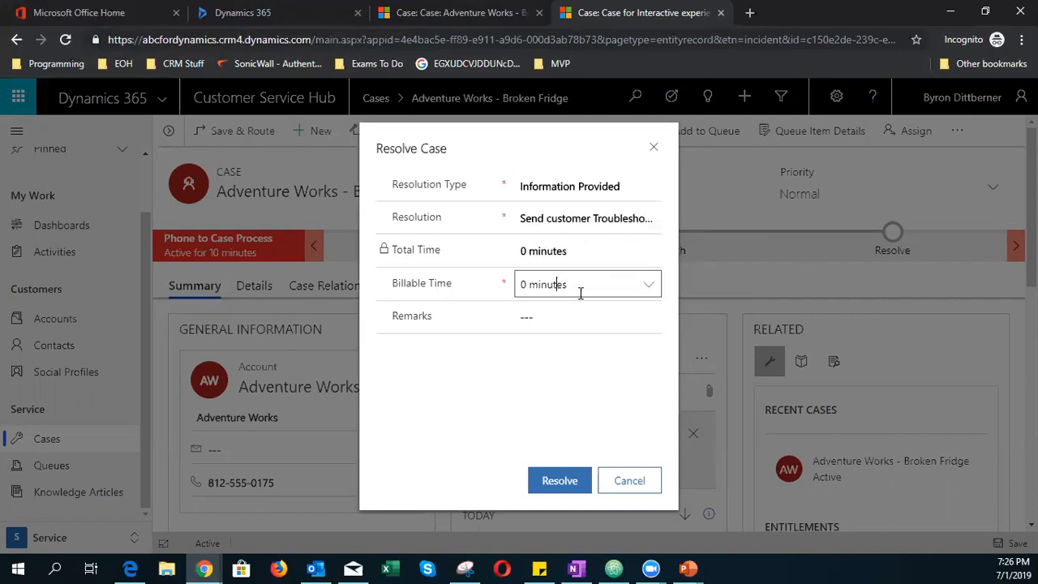
- Set the billable time to 30 minutes, enter "IKABKAB" as remarks, and resolve the case
{"action": "left_click", "coordinate": [649, 284]}
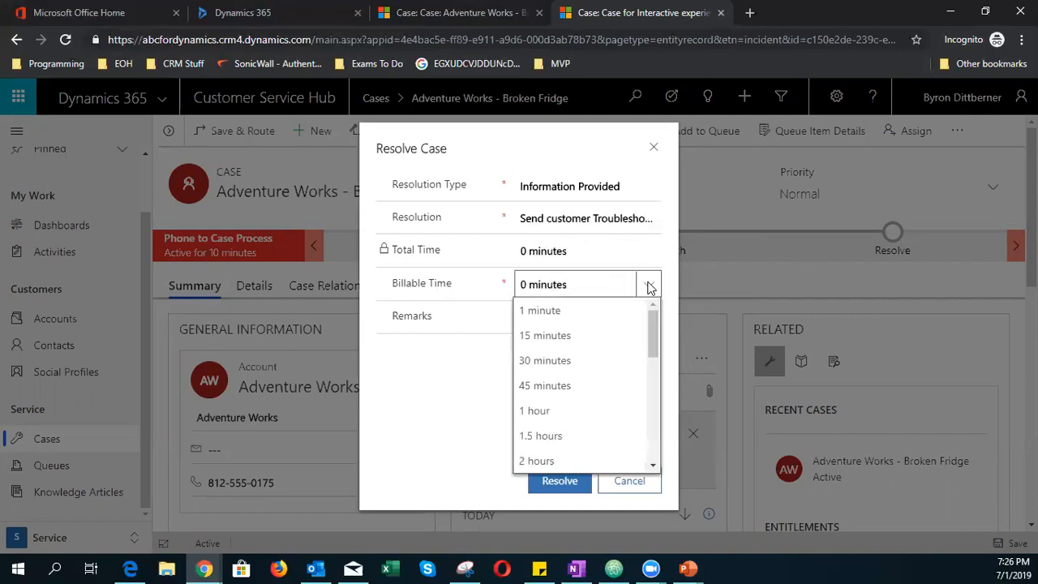
{"action": "left_click", "coordinate": [590, 360]}
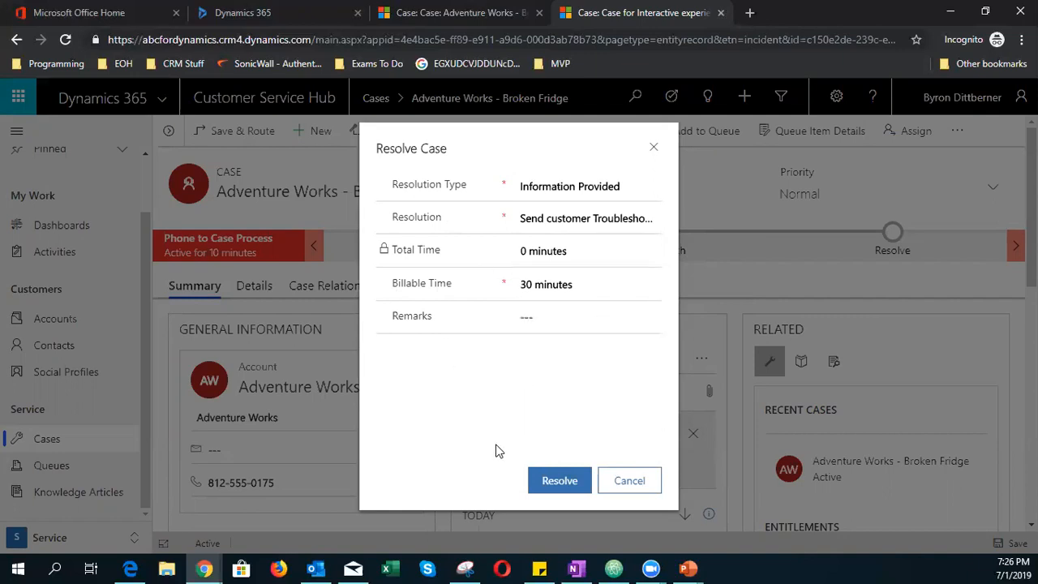
{"action": "left_click", "coordinate": [561, 323]}
{"action": "type", "text": "IKABKAB"}
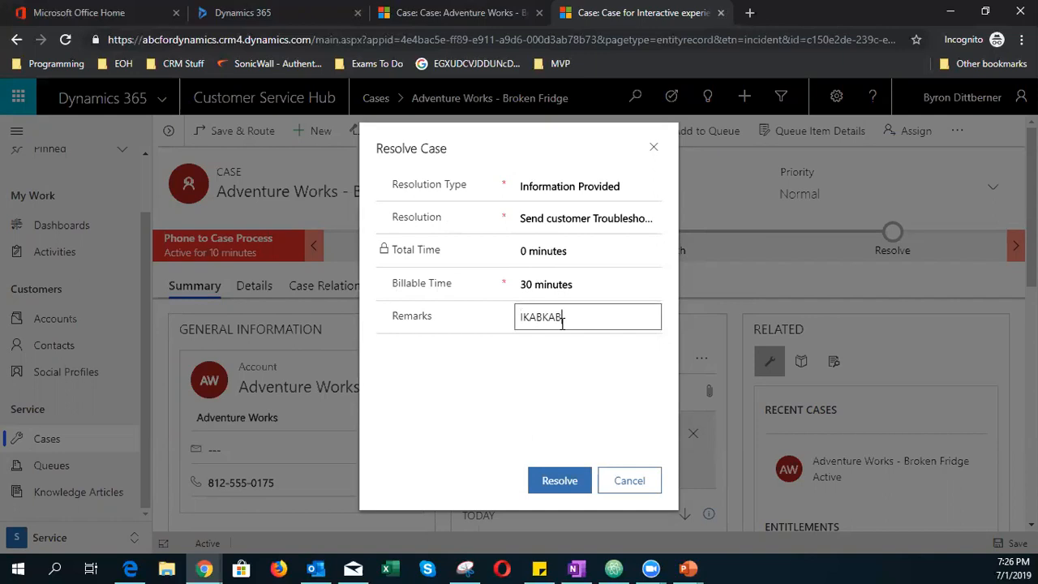
{"action": "left_click", "coordinate": [560, 480]}
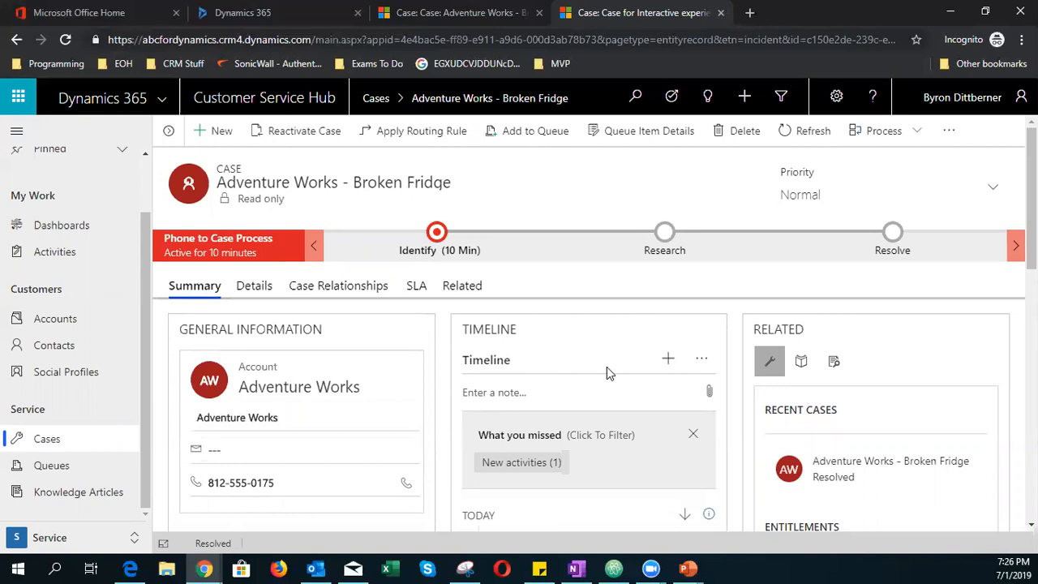
- Review the resolved case's timeline, then open its Adventure Works customer account and examine the account's timeline entries
{"action": "scroll", "coordinate": [512, 493], "scroll_direction": "down", "scroll_amount": 1}
{"action": "scroll", "coordinate": [512, 493], "scroll_direction": "down", "scroll_amount": 3}
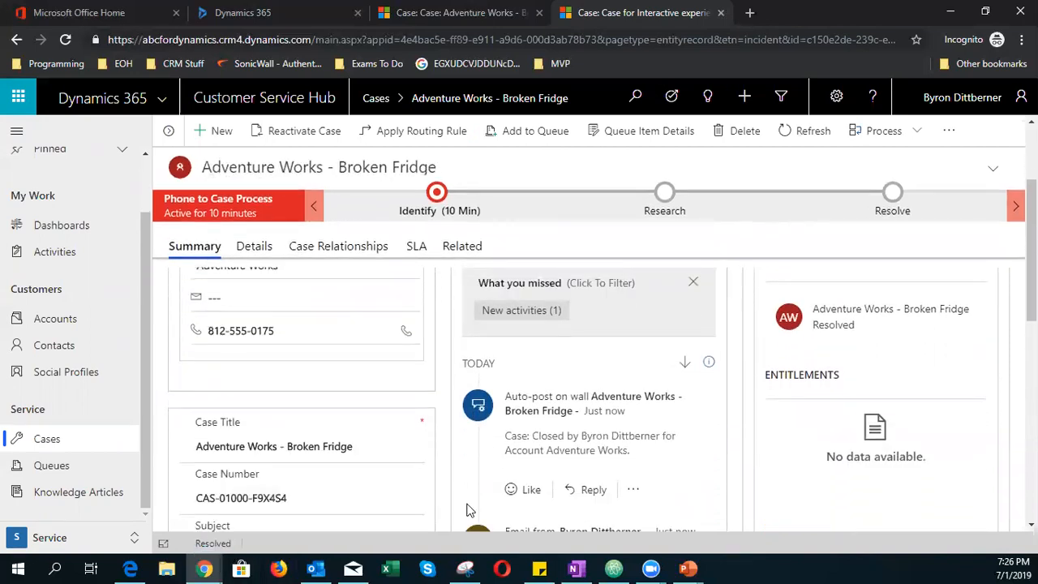
{"action": "scroll", "coordinate": [466, 509], "scroll_direction": "up", "scroll_amount": 4}
{"action": "scroll", "coordinate": [464, 460], "scroll_direction": "down", "scroll_amount": 5}
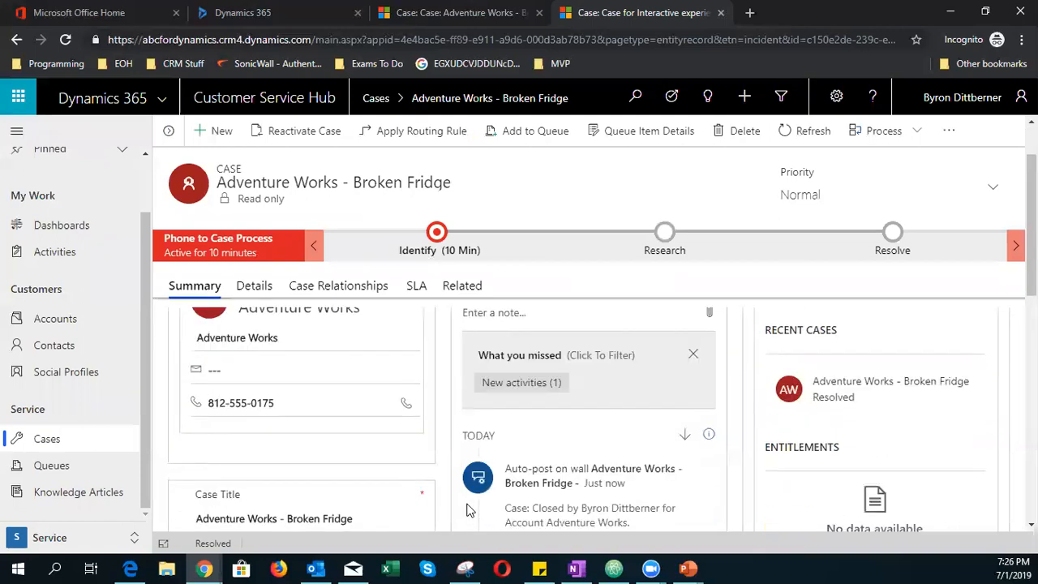
{"action": "scroll", "coordinate": [463, 461], "scroll_direction": "down", "scroll_amount": 4}
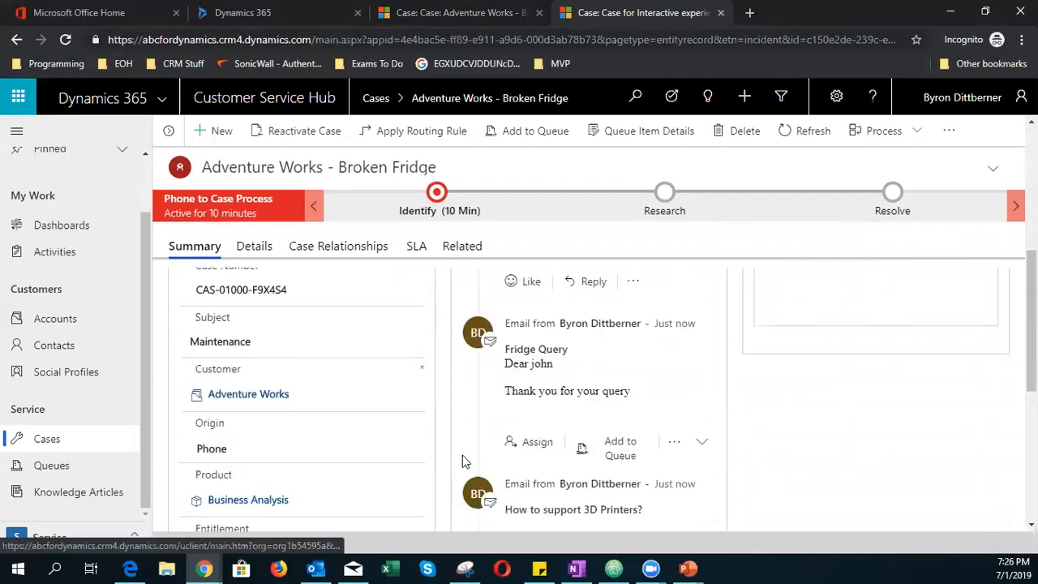
{"action": "left_click", "coordinate": [221, 380]}
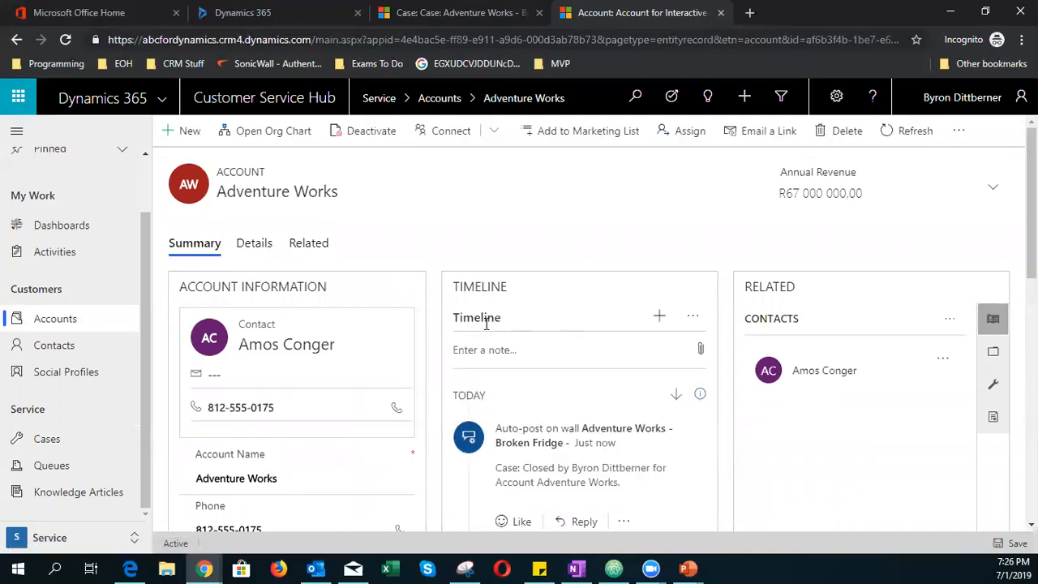
{"action": "scroll", "coordinate": [486, 393], "scroll_direction": "down", "scroll_amount": 1}
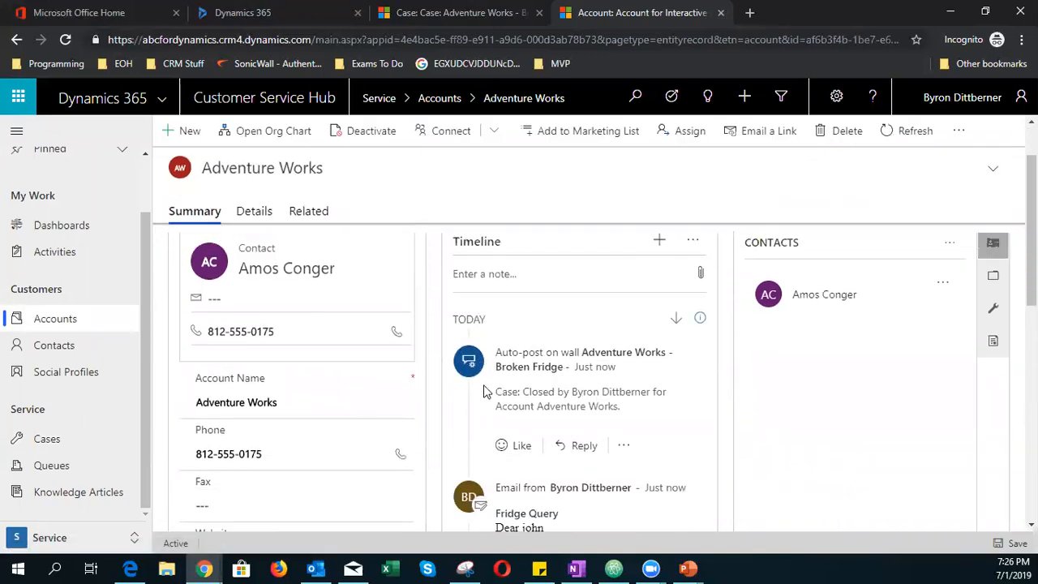
{"action": "scroll", "coordinate": [486, 392], "scroll_direction": "down", "scroll_amount": 6}
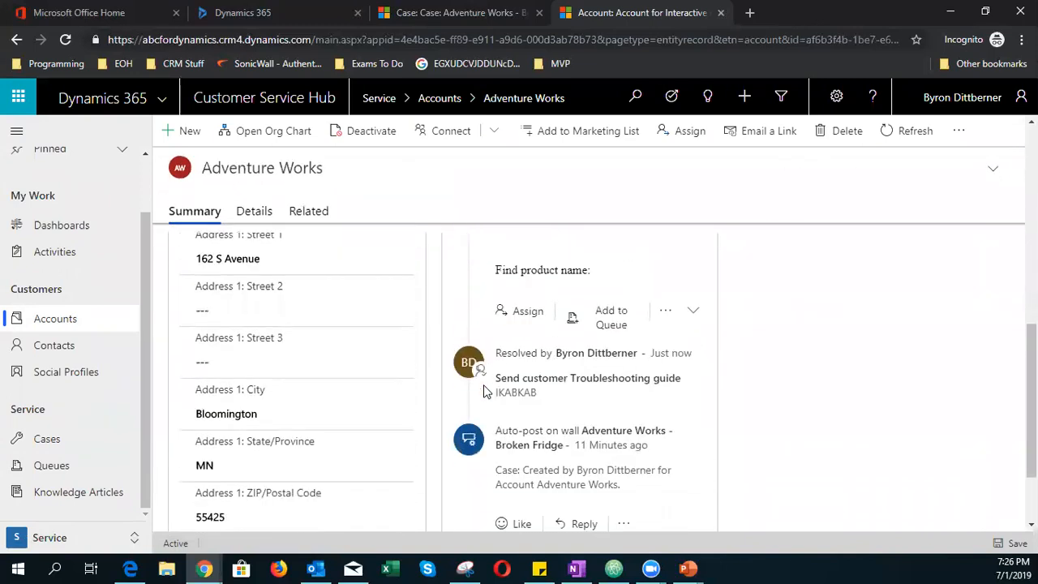
{"action": "scroll", "coordinate": [486, 393], "scroll_direction": "down", "scroll_amount": 2}
{"action": "scroll", "coordinate": [585, 432], "scroll_direction": "up", "scroll_amount": 9}
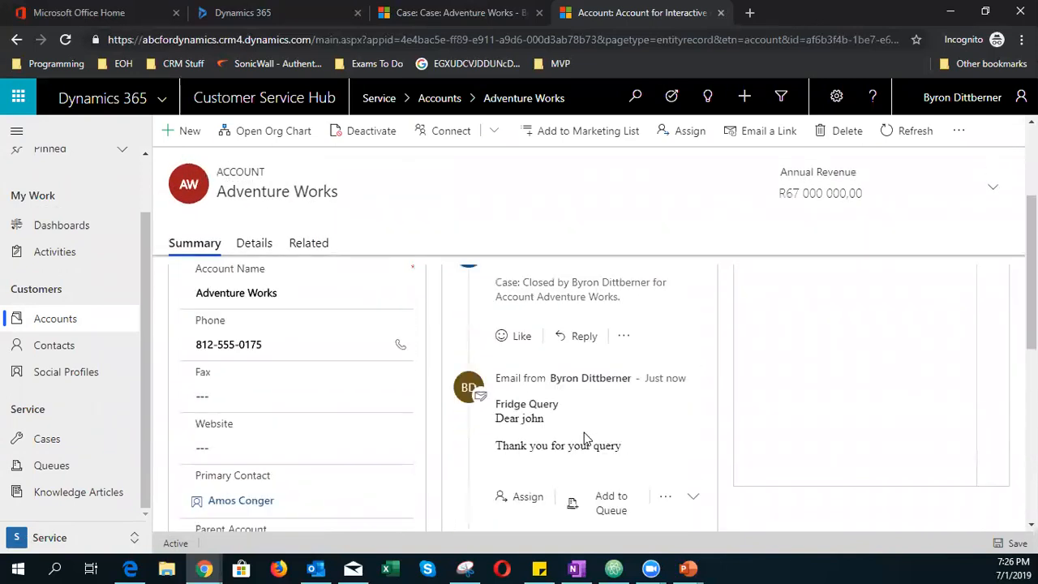
- Show the service cases related to the Adventure Works account
{"action": "left_click", "coordinate": [329, 243]}
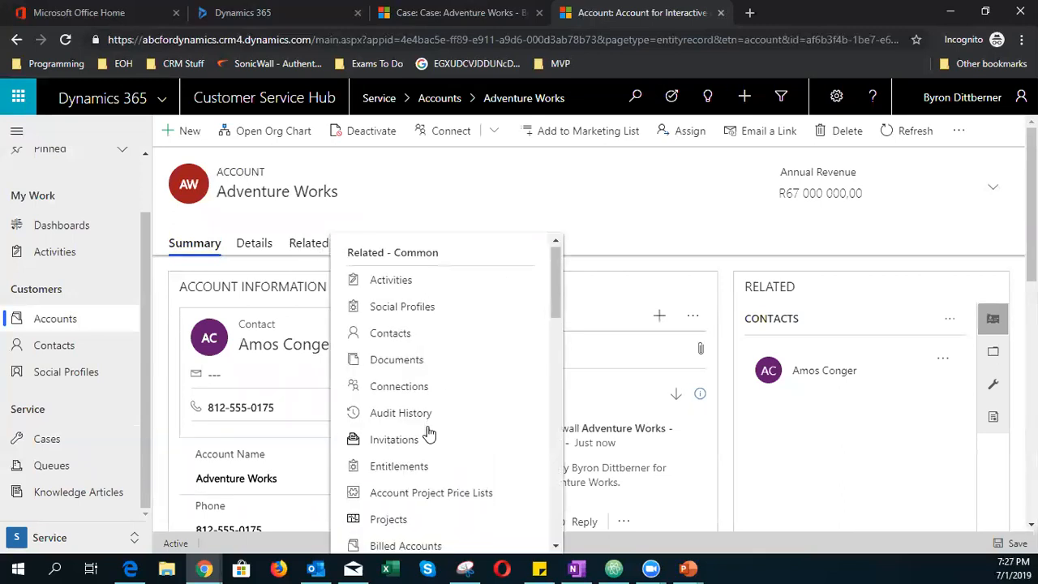
{"action": "scroll", "coordinate": [428, 431], "scroll_direction": "down", "scroll_amount": 3}
{"action": "scroll", "coordinate": [429, 435], "scroll_direction": "down", "scroll_amount": 2}
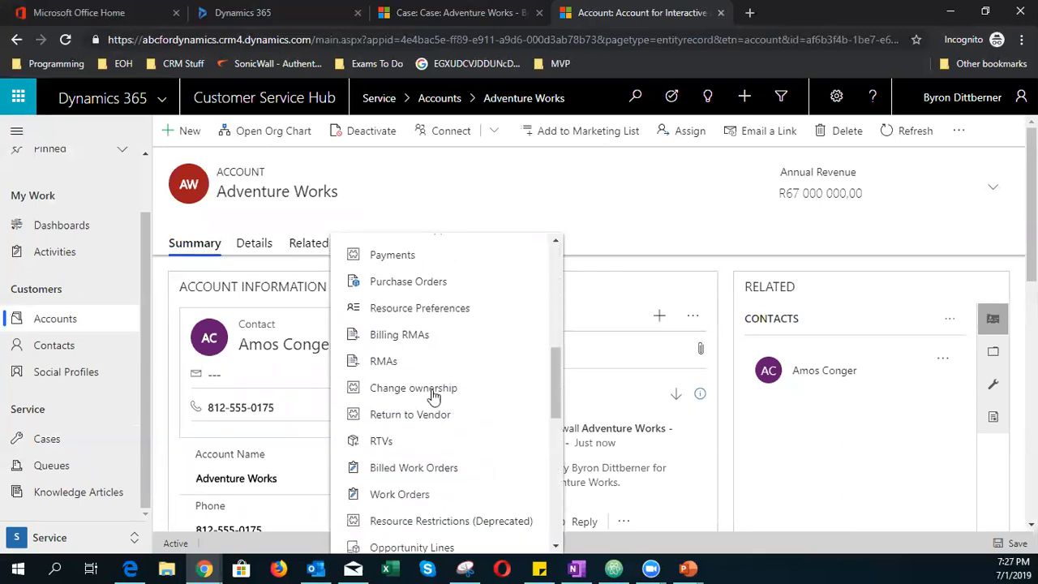
{"action": "scroll", "coordinate": [419, 452], "scroll_direction": "down", "scroll_amount": 2}
{"action": "scroll", "coordinate": [420, 456], "scroll_direction": "down", "scroll_amount": 2}
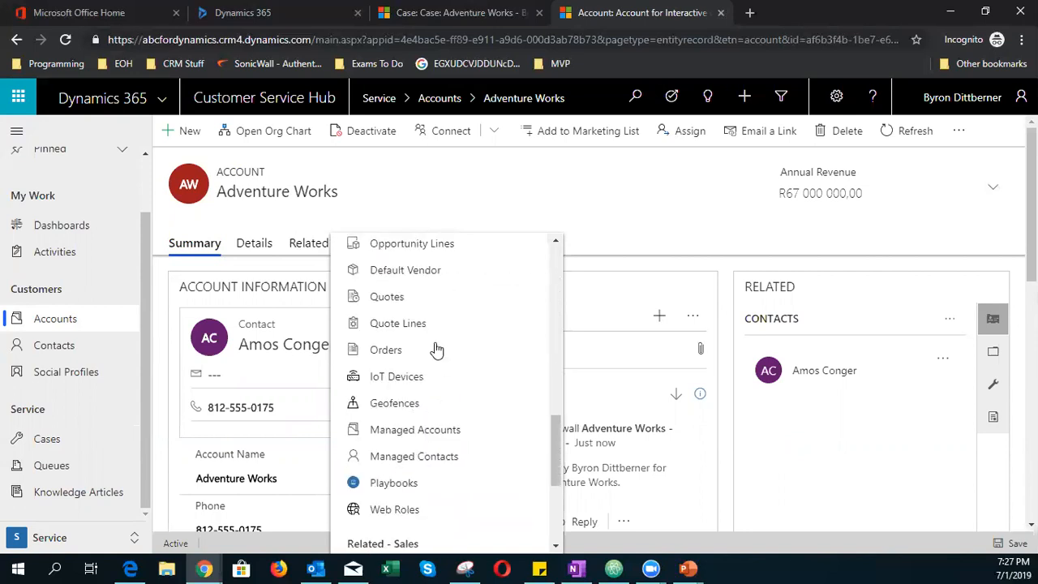
{"action": "scroll", "coordinate": [431, 384], "scroll_direction": "down", "scroll_amount": 3}
{"action": "scroll", "coordinate": [434, 383], "scroll_direction": "down", "scroll_amount": 1}
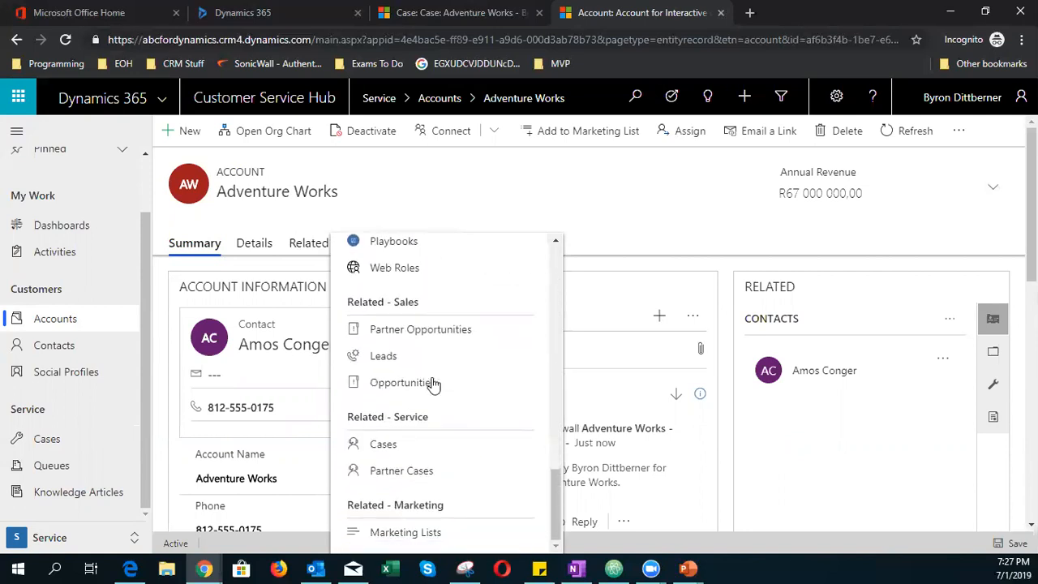
{"action": "left_click", "coordinate": [382, 445]}
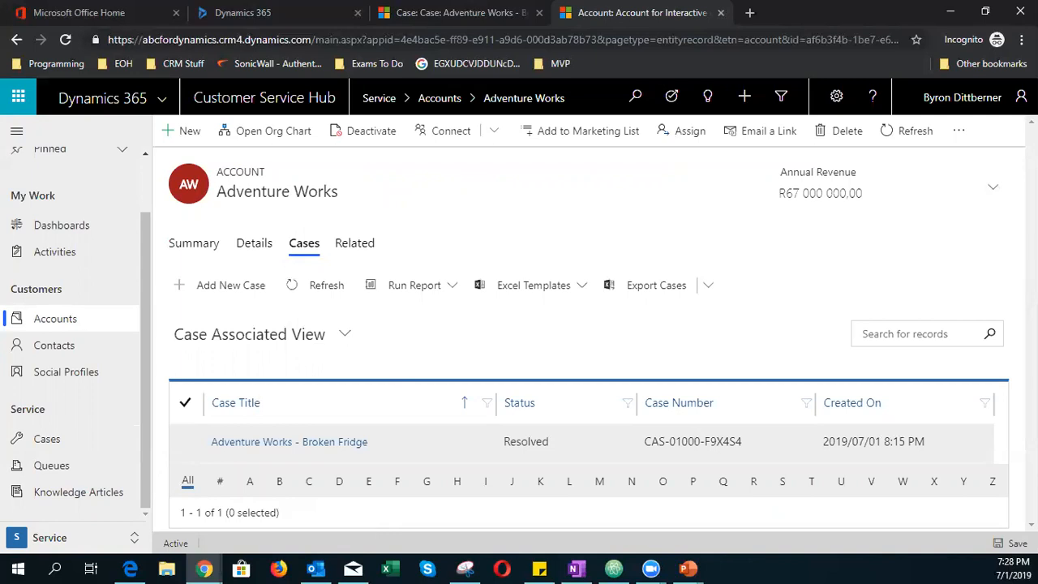
- In My Active Cases, merge the case "Service information required" into "Service requested soon" and acknowledge the result
{"action": "left_click", "coordinate": [69, 439]}
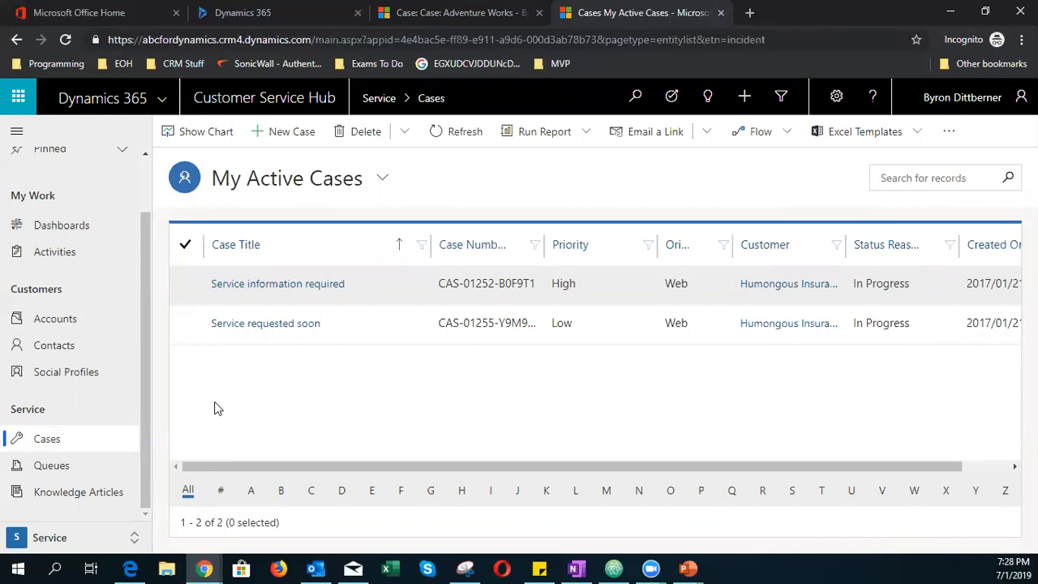
{"action": "left_click", "coordinate": [185, 283]}
{"action": "left_click", "coordinate": [186, 324]}
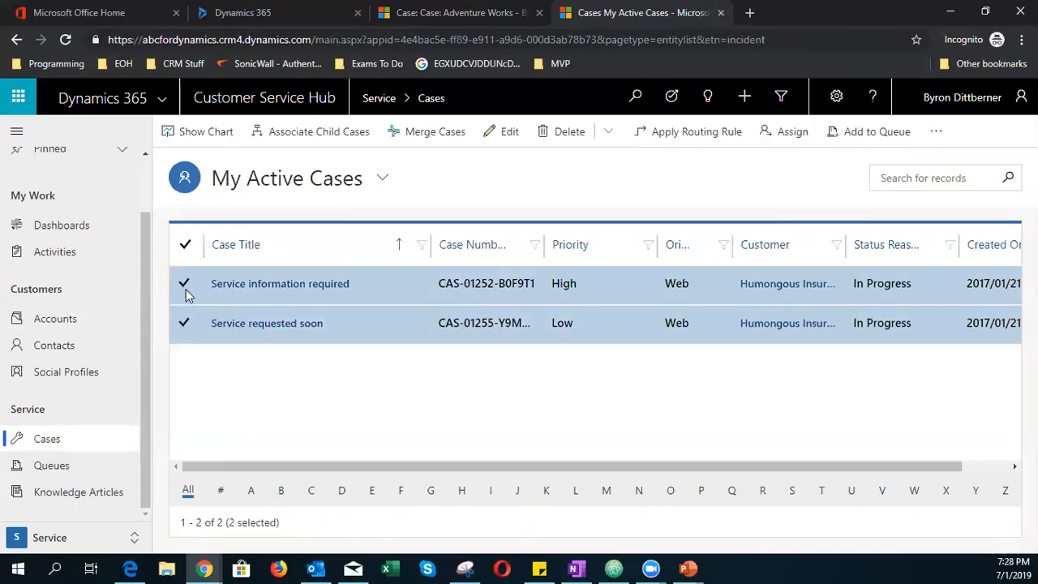
{"action": "left_click", "coordinate": [430, 135]}
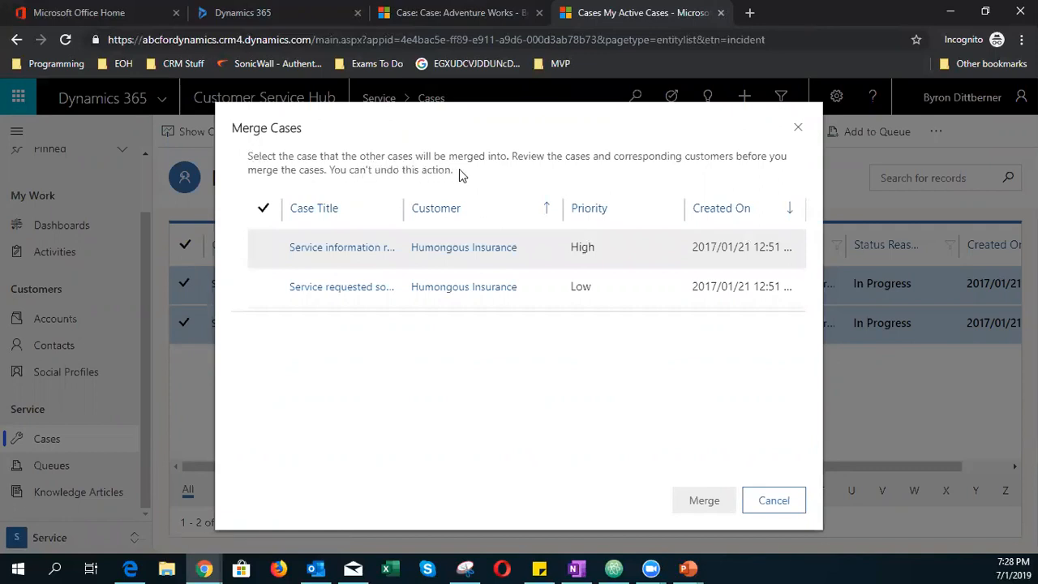
{"action": "left_click_drag", "start_coordinate": [509, 156], "coordinate": [240, 158]}
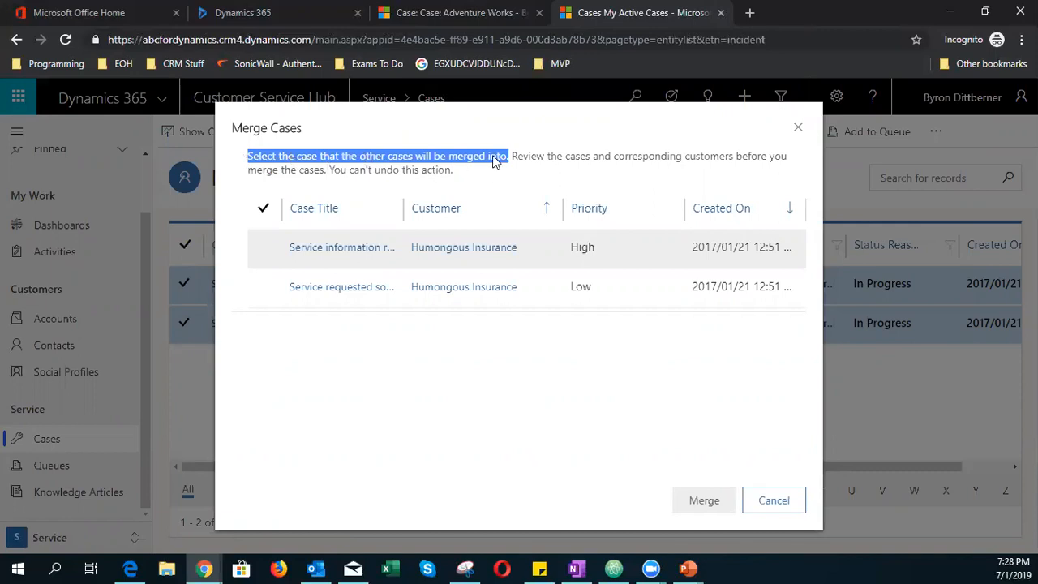
{"action": "left_click", "coordinate": [326, 294]}
{"action": "left_click", "coordinate": [263, 296]}
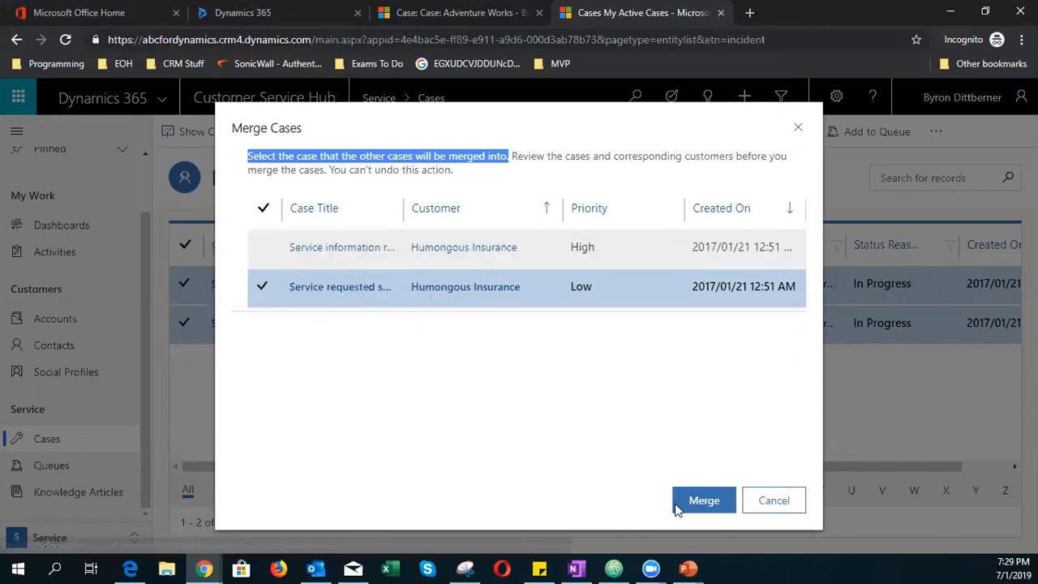
{"action": "left_click", "coordinate": [702, 500]}
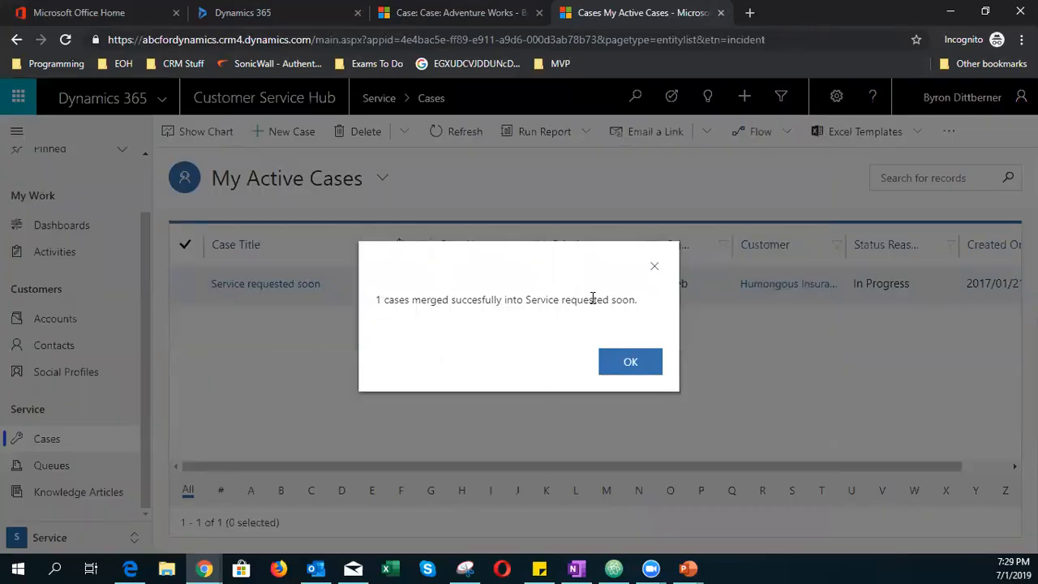
{"action": "left_click", "coordinate": [631, 363]}
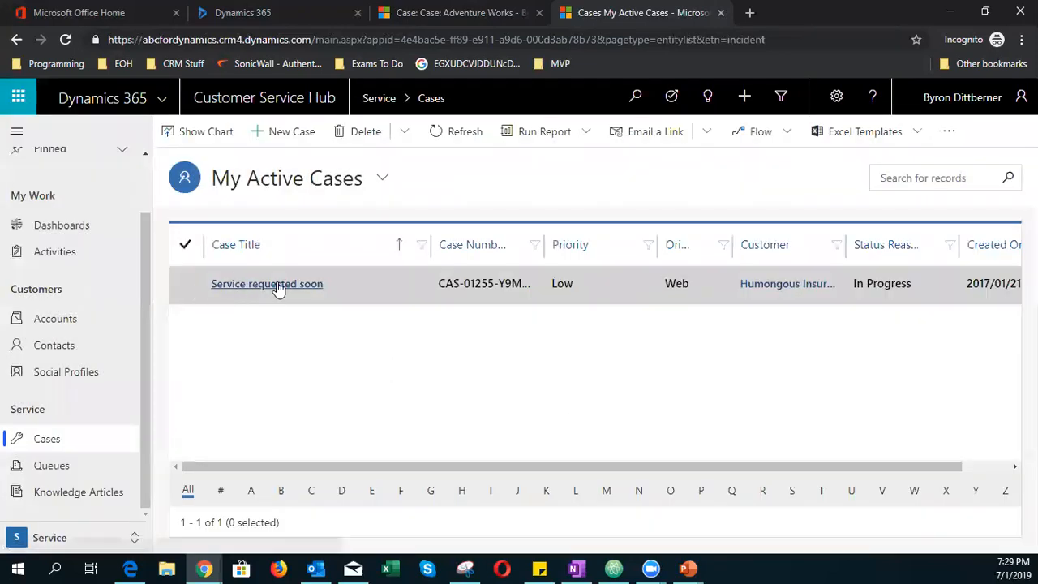
- Open the merged "Service requested soon" case and examine its timeline, recent cases, entitlements and general case fields
{"action": "left_click", "coordinate": [313, 290]}
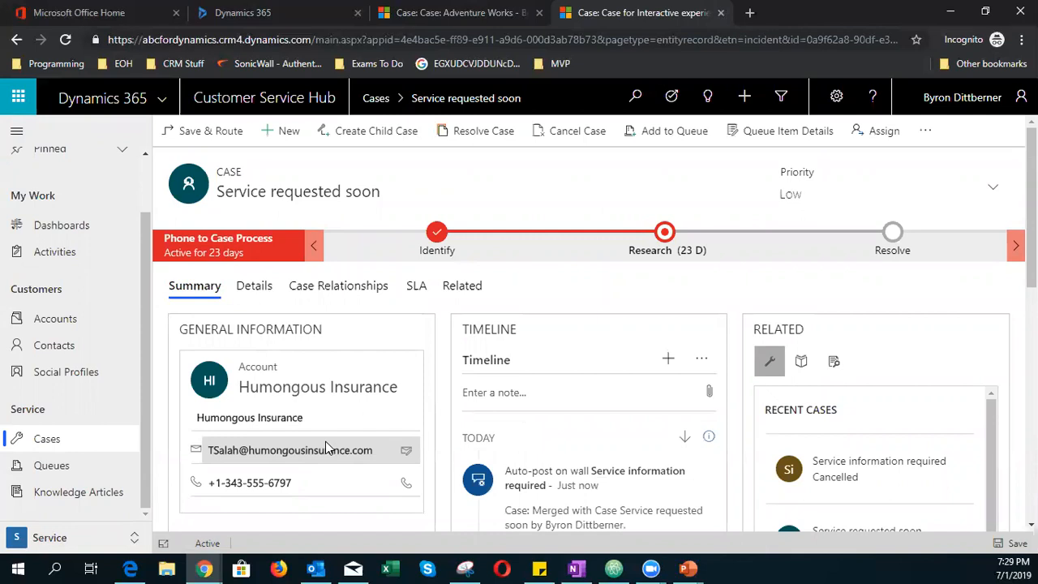
{"action": "scroll", "coordinate": [558, 414], "scroll_direction": "down", "scroll_amount": 1}
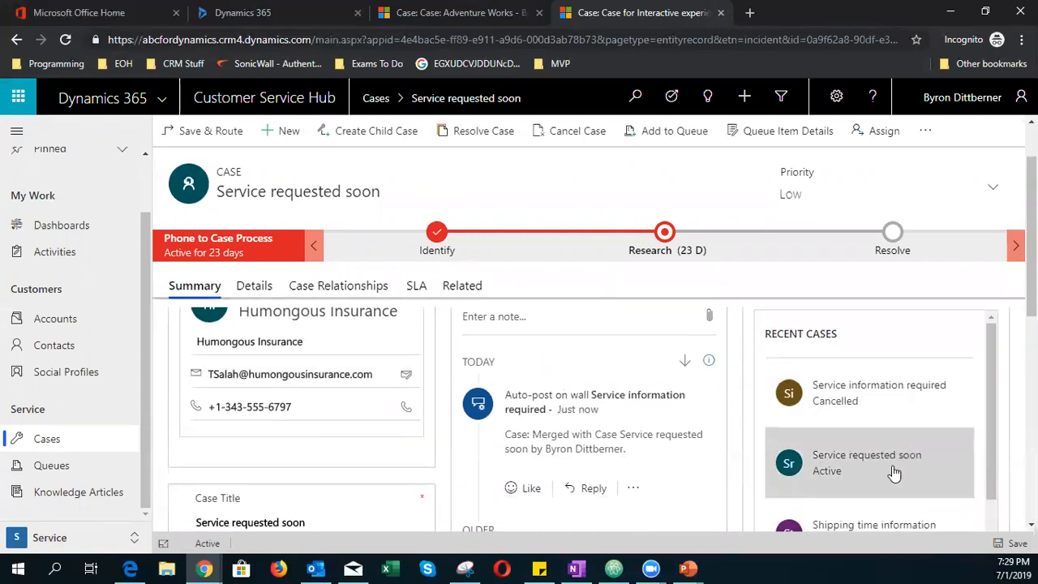
{"action": "scroll", "coordinate": [894, 439], "scroll_direction": "down", "scroll_amount": 2}
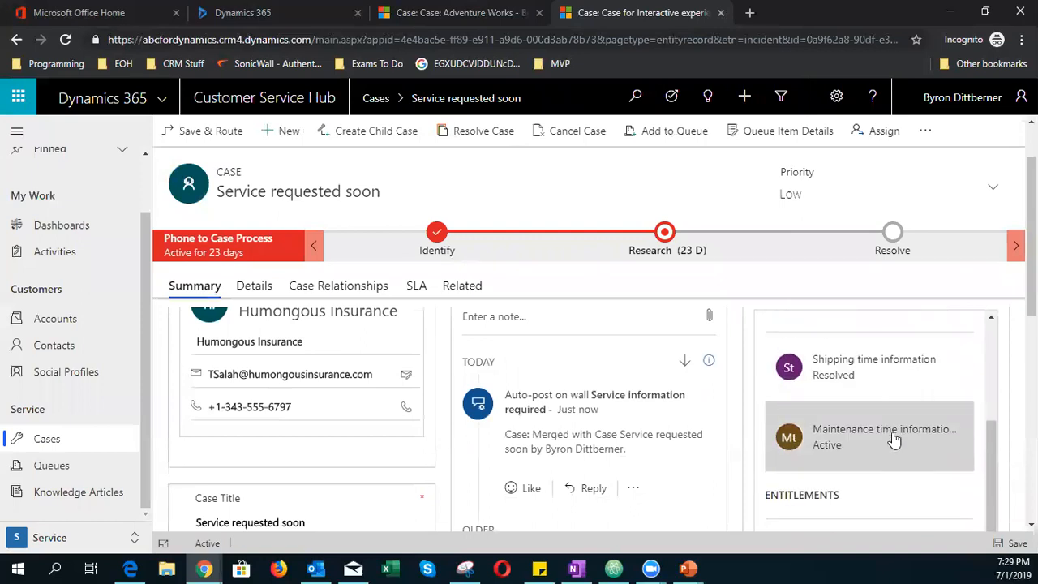
{"action": "scroll", "coordinate": [893, 442], "scroll_direction": "down", "scroll_amount": 3}
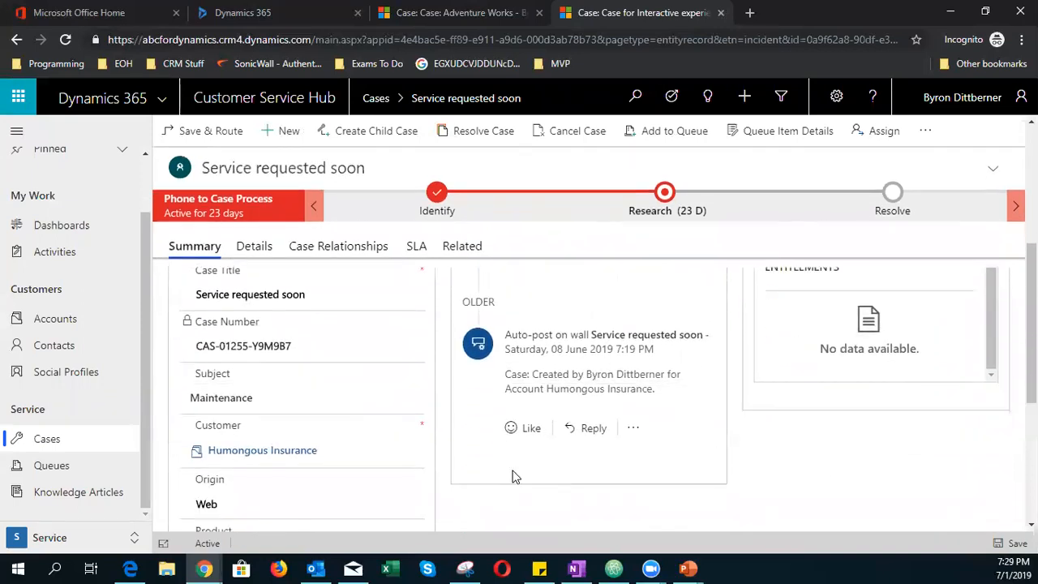
{"action": "scroll", "coordinate": [512, 476], "scroll_direction": "down", "scroll_amount": 4}
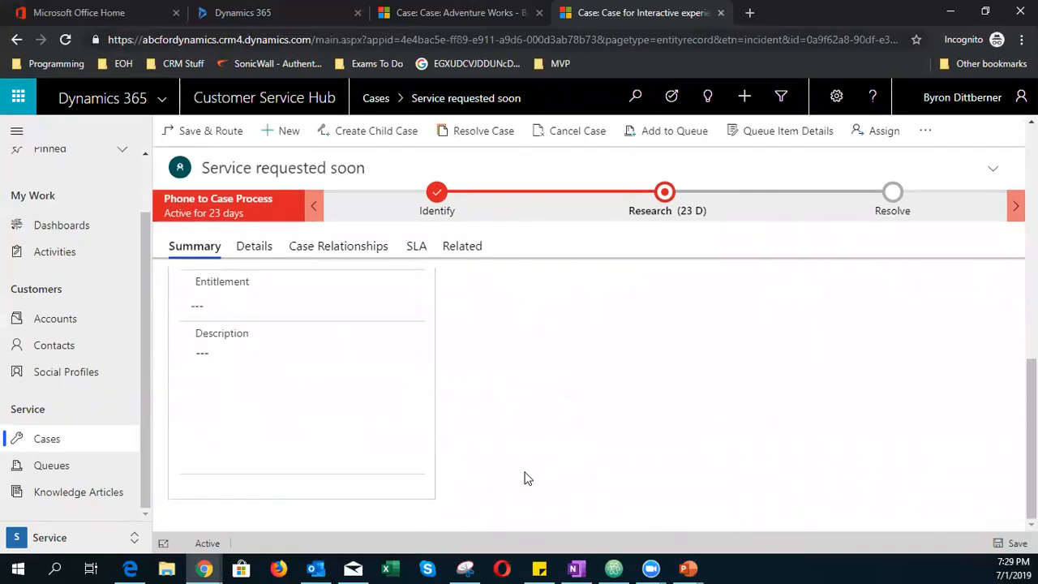
{"action": "scroll", "coordinate": [524, 479], "scroll_direction": "up", "scroll_amount": 6}
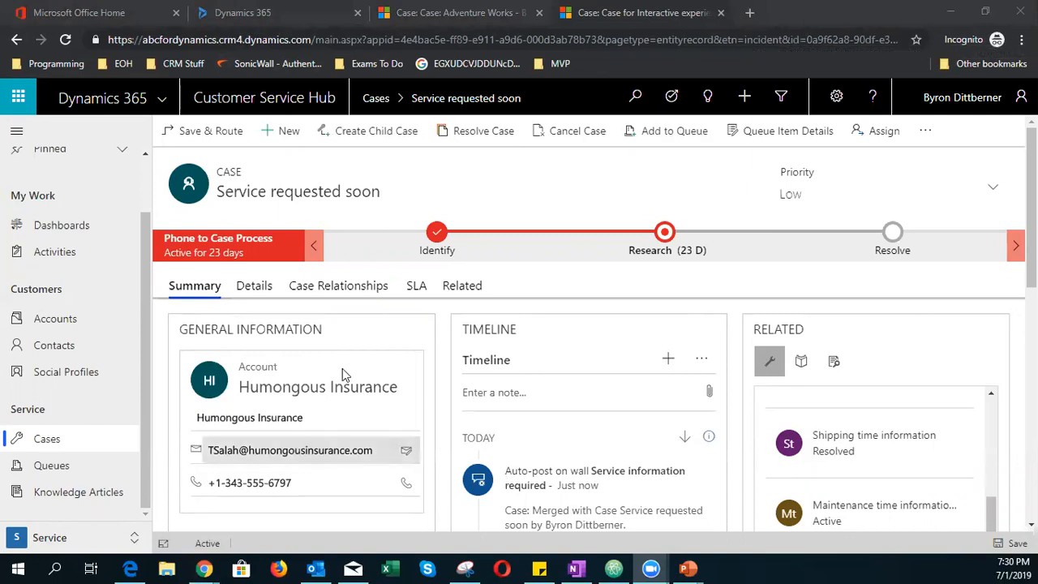
{"action": "scroll", "coordinate": [168, 427], "scroll_direction": "down", "scroll_amount": 5}
{"action": "scroll", "coordinate": [168, 428], "scroll_direction": "down", "scroll_amount": 2}
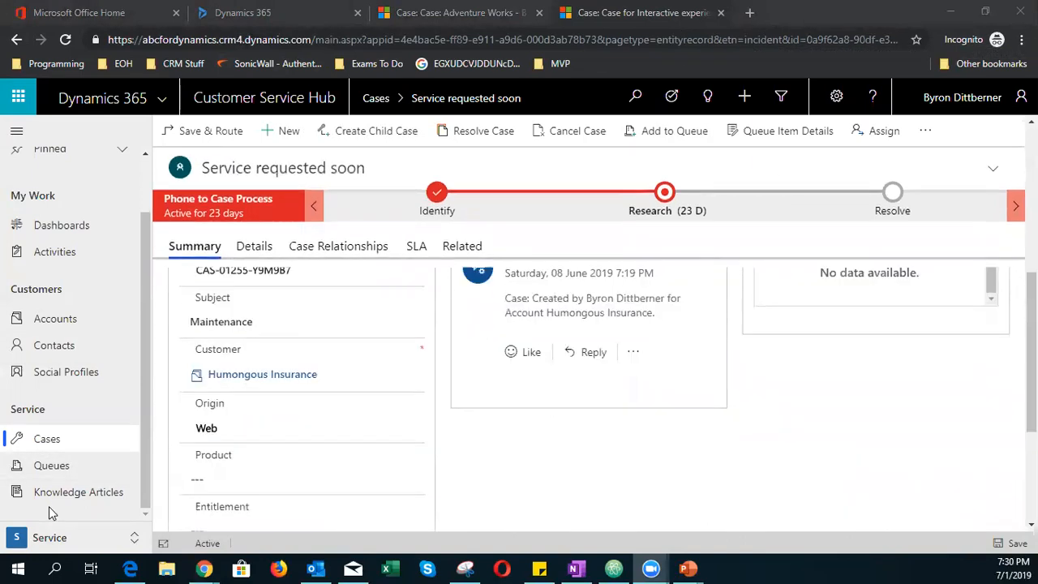
- Reopen the "Service requested soon" case from the active cases and view its details, case relationships and SLA KPI instances
{"action": "left_click", "coordinate": [49, 440]}
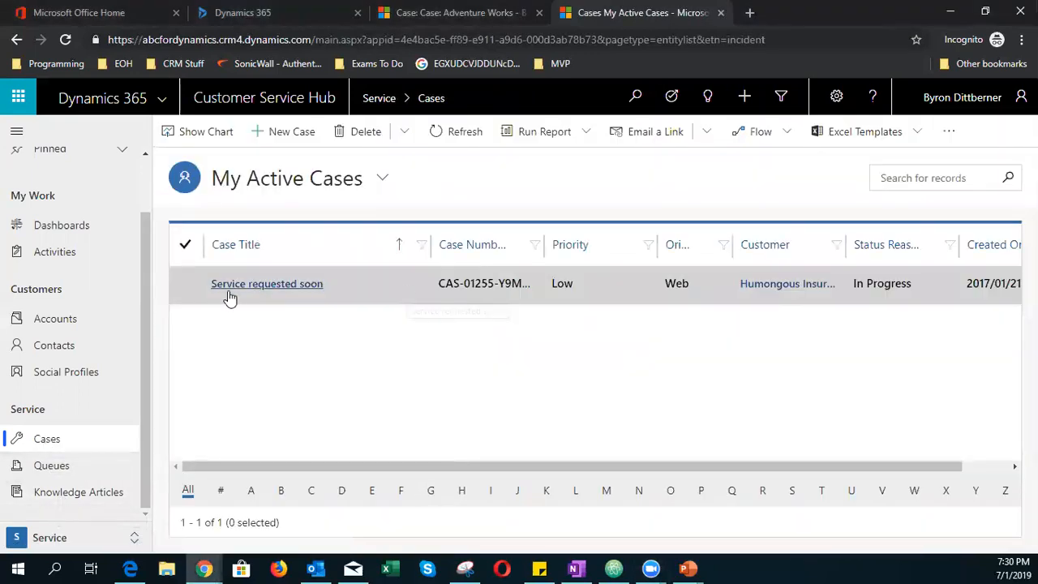
{"action": "left_click", "coordinate": [268, 286]}
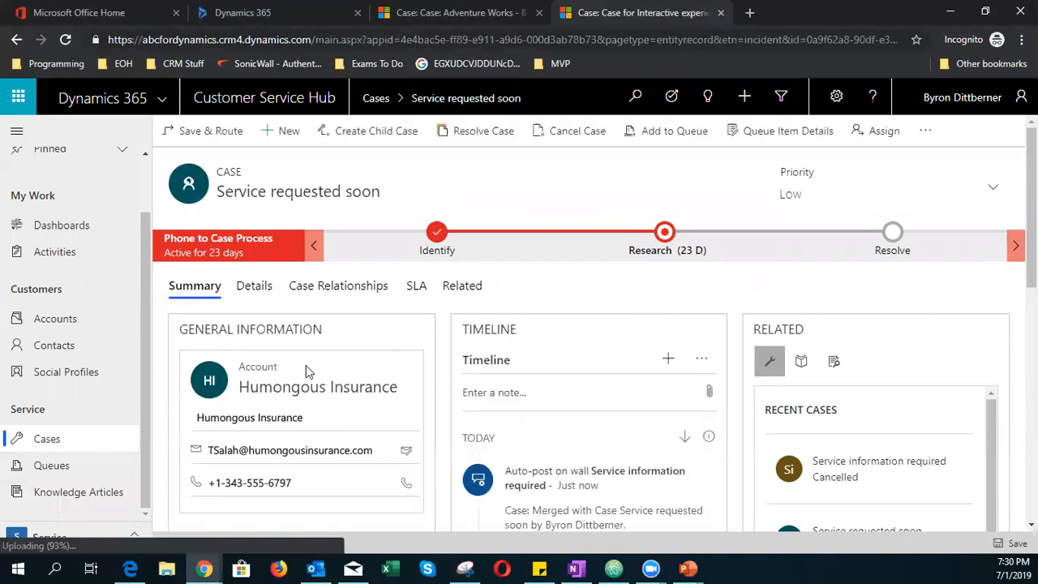
{"action": "left_click", "coordinate": [254, 287]}
{"action": "left_click", "coordinate": [333, 288]}
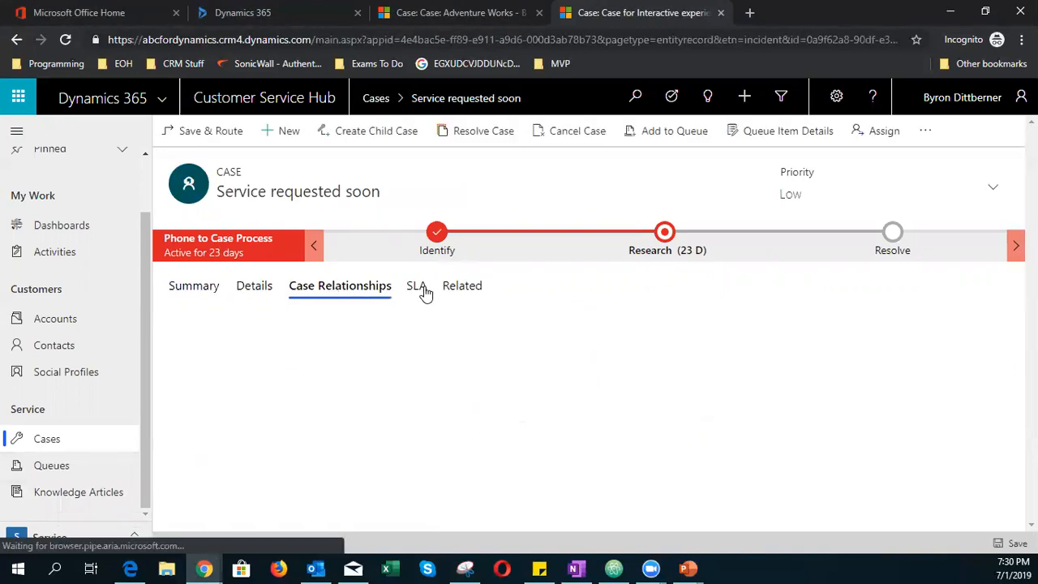
{"action": "left_click", "coordinate": [421, 291]}
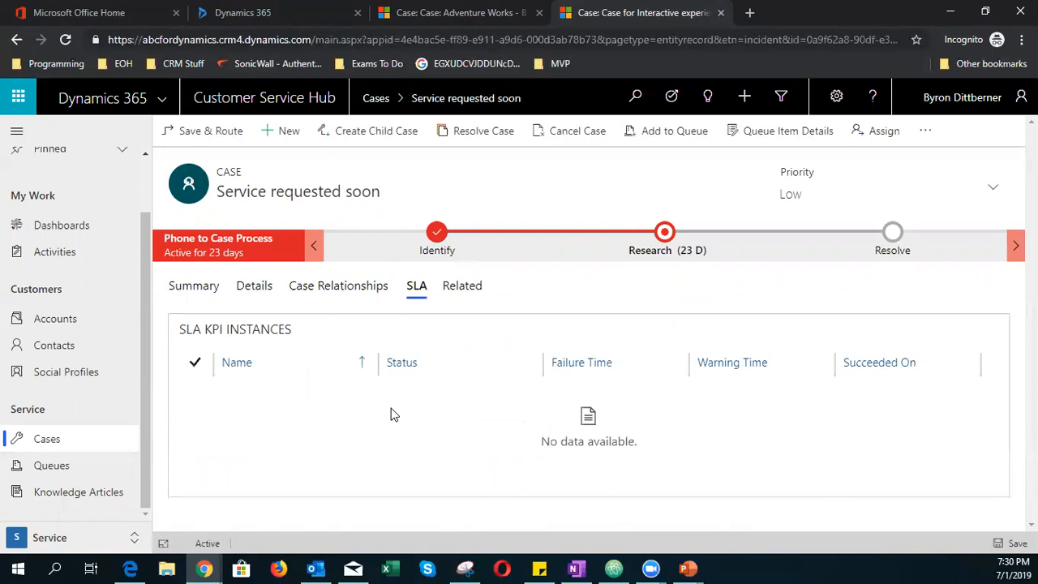
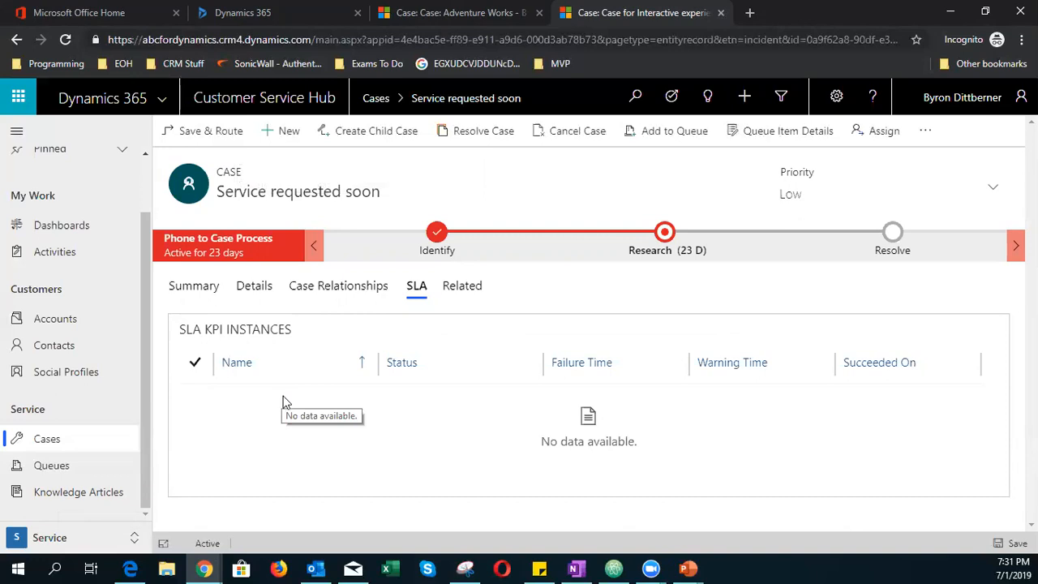
- Review the summary and details of the "Service requested soon" case, including its timeline and Follow Up By field
{"action": "left_click", "coordinate": [195, 288]}
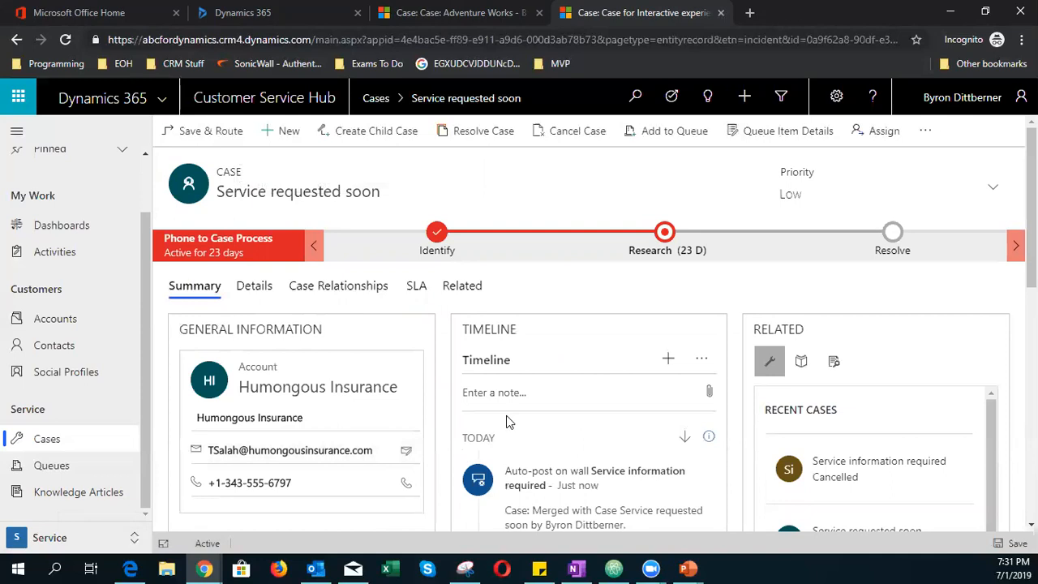
{"action": "scroll", "coordinate": [506, 420], "scroll_direction": "down", "scroll_amount": 5}
{"action": "scroll", "coordinate": [507, 420], "scroll_direction": "up", "scroll_amount": 5}
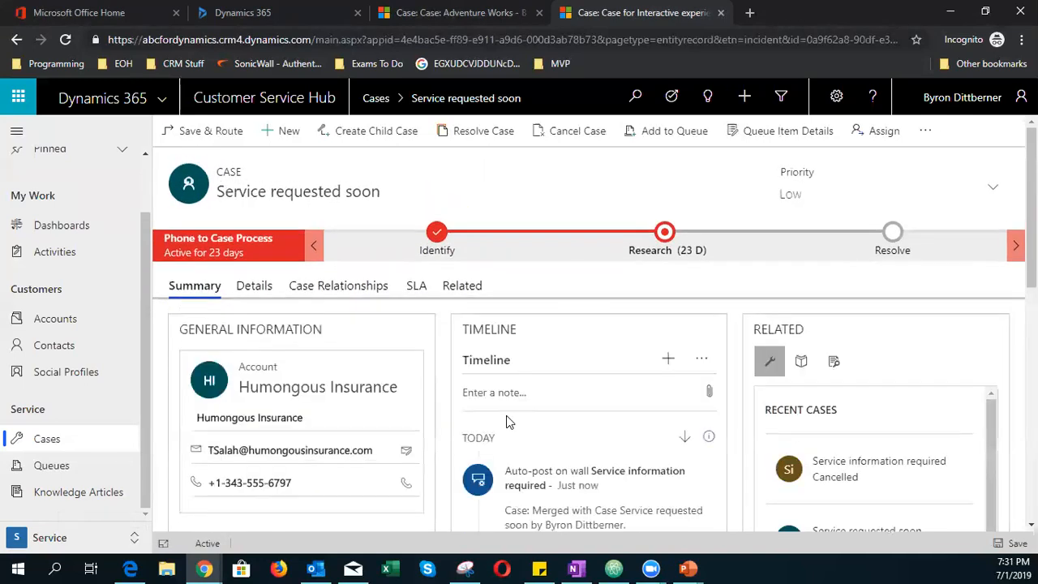
{"action": "left_click", "coordinate": [256, 288]}
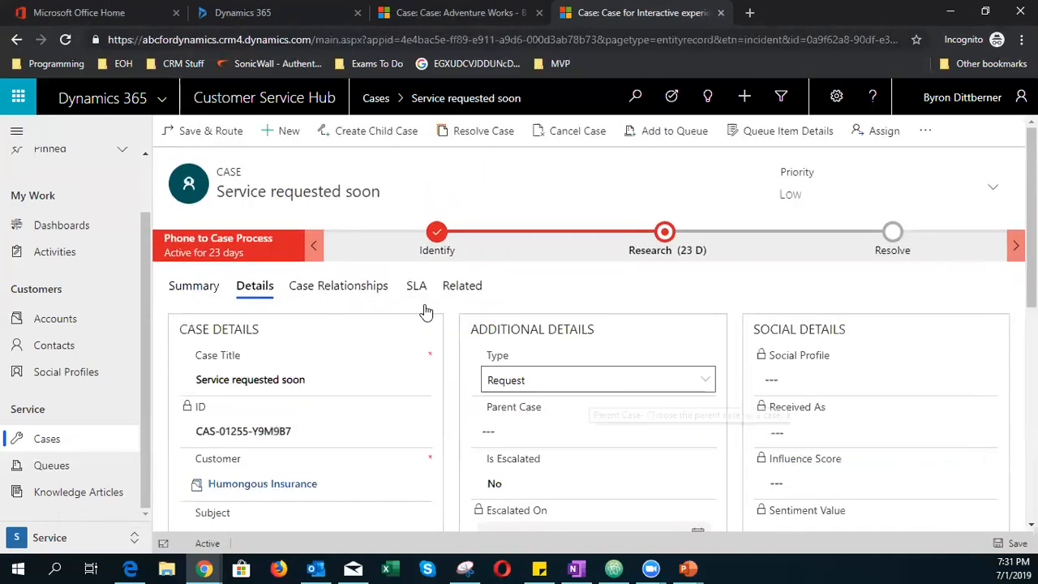
{"action": "scroll", "coordinate": [621, 396], "scroll_direction": "down", "scroll_amount": 3}
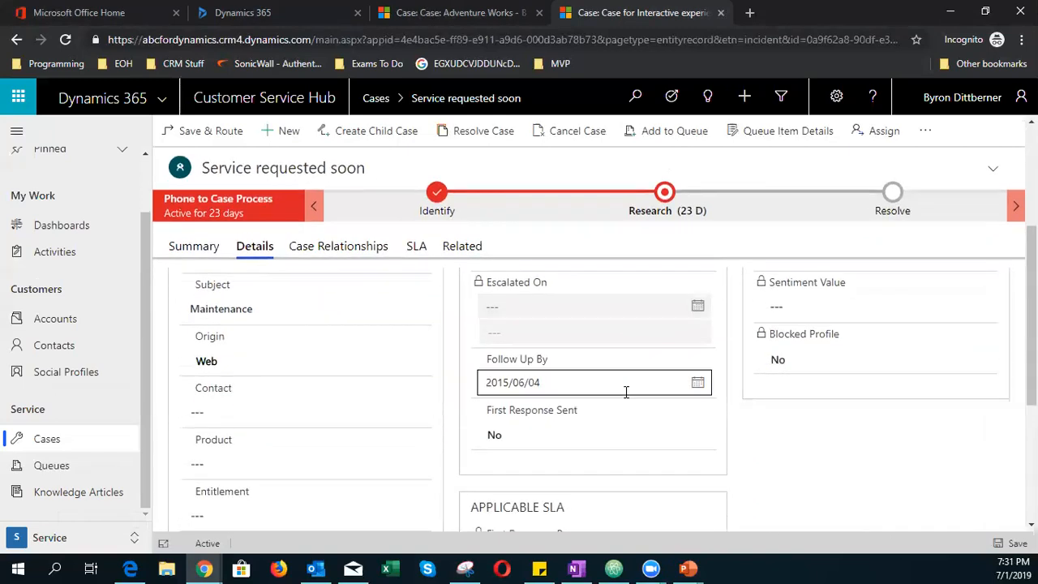
{"action": "scroll", "coordinate": [626, 392], "scroll_direction": "up", "scroll_amount": 3}
- Open the merged case "Service information required" from the case relationships, examine its status, and return to "Service requested soon"
{"action": "left_click", "coordinate": [345, 288]}
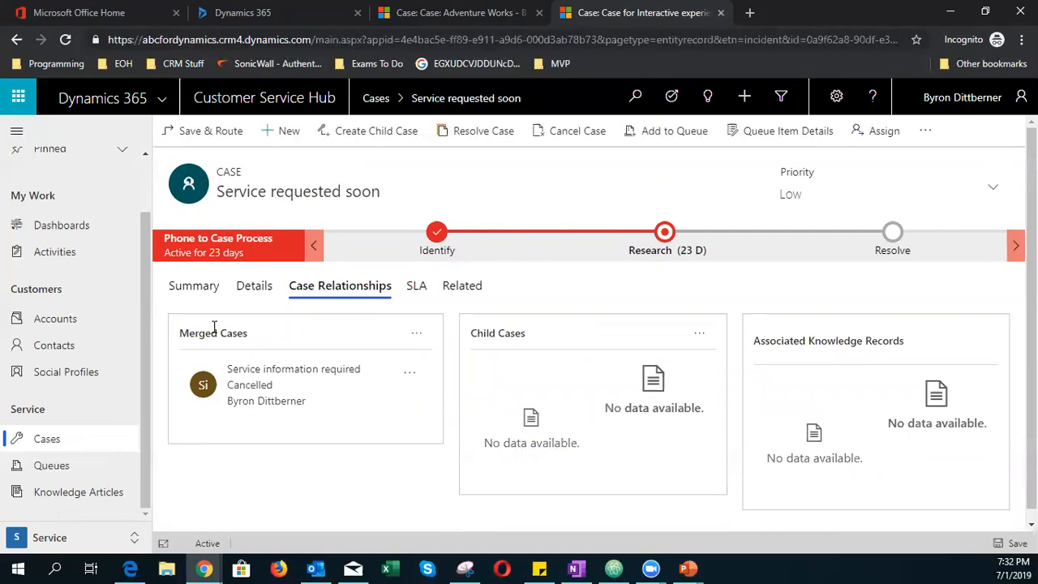
{"action": "left_click", "coordinate": [246, 389]}
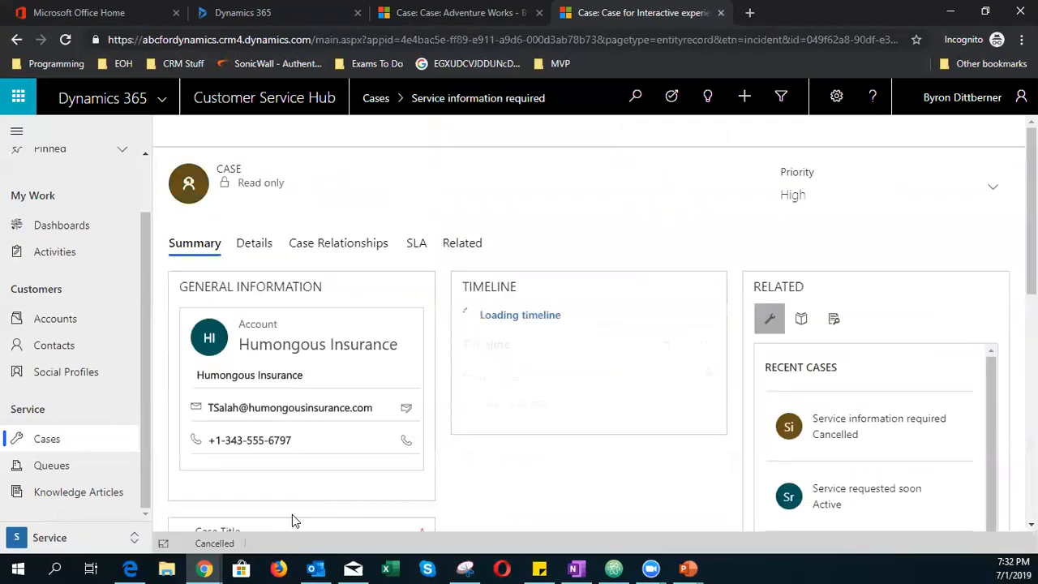
{"action": "double_click", "coordinate": [202, 540]}
{"action": "left_click", "coordinate": [201, 540]}
{"action": "double_click", "coordinate": [201, 540]}
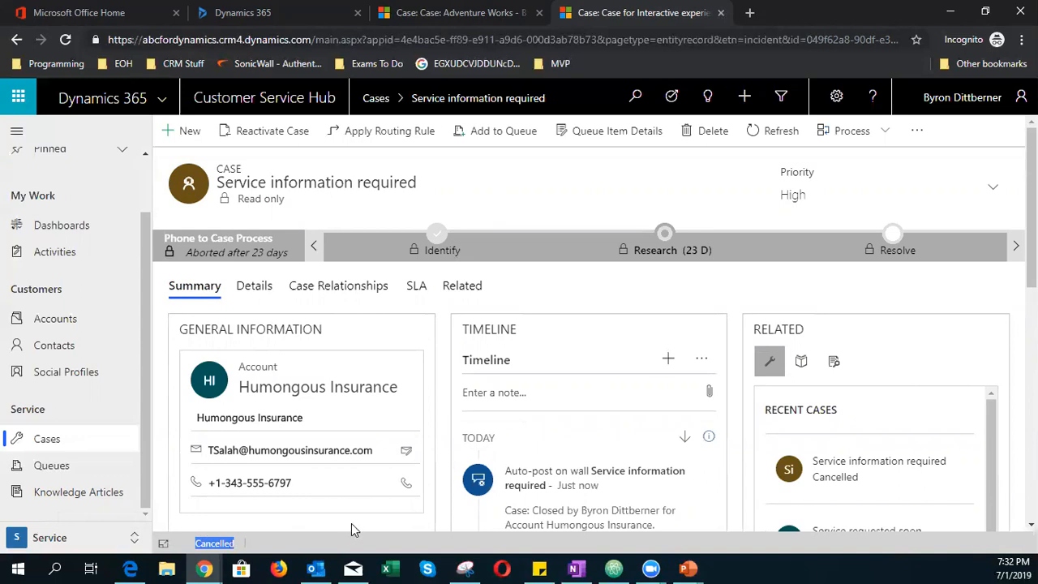
{"action": "left_click", "coordinate": [17, 39]}
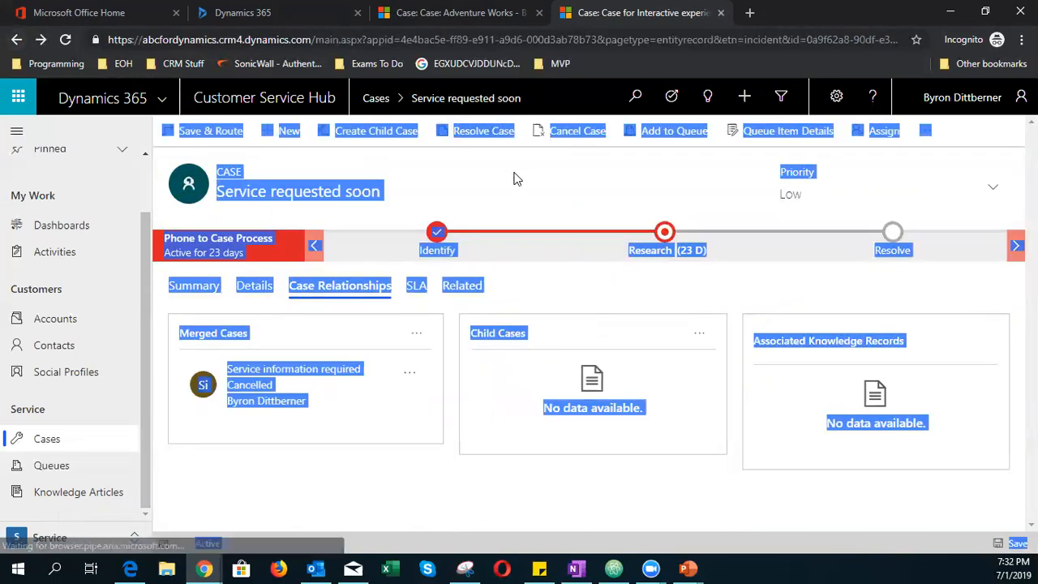
{"action": "left_click", "coordinate": [517, 197]}
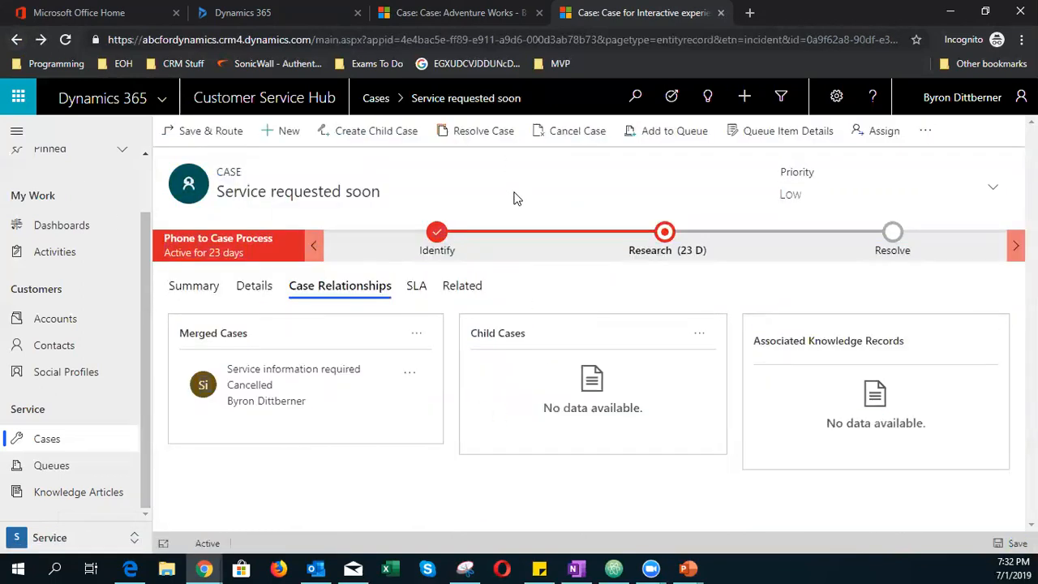
- Examine the case's SLA KPI instances and child cases, and open its related Audit History
{"action": "left_click", "coordinate": [417, 287]}
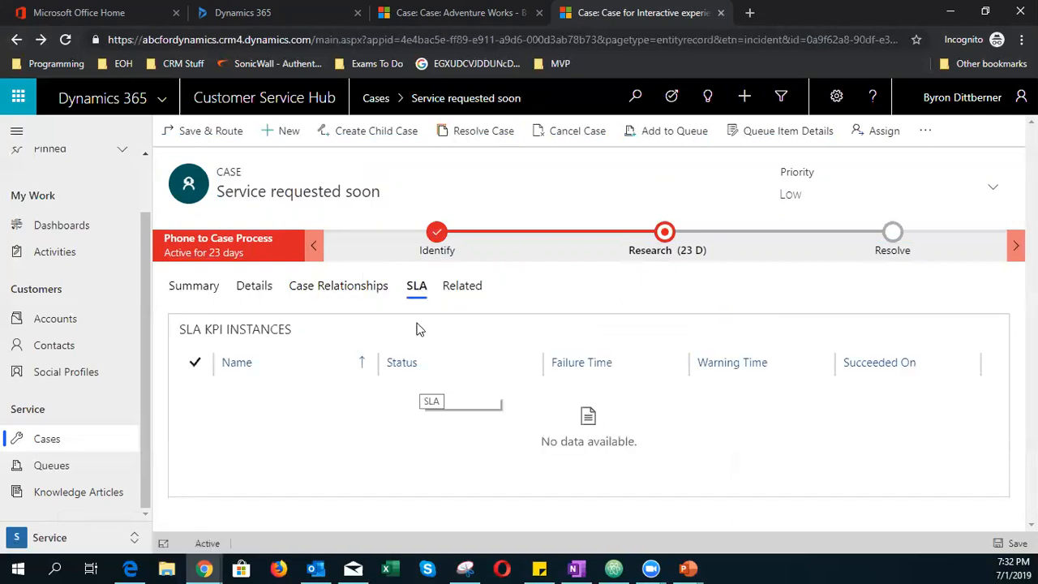
{"action": "left_click", "coordinate": [347, 285]}
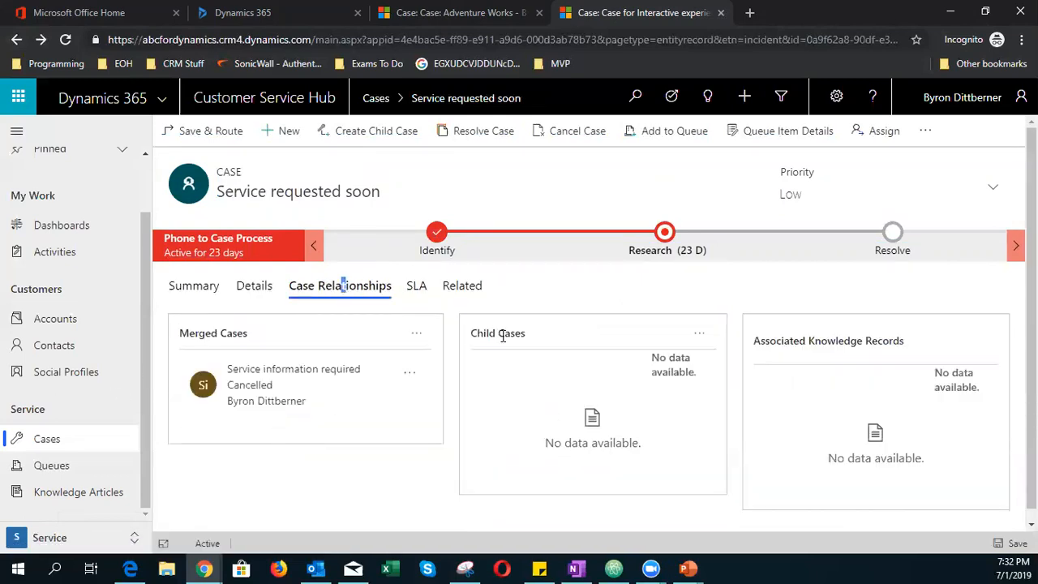
{"action": "left_click_drag", "start_coordinate": [469, 333], "coordinate": [525, 333]}
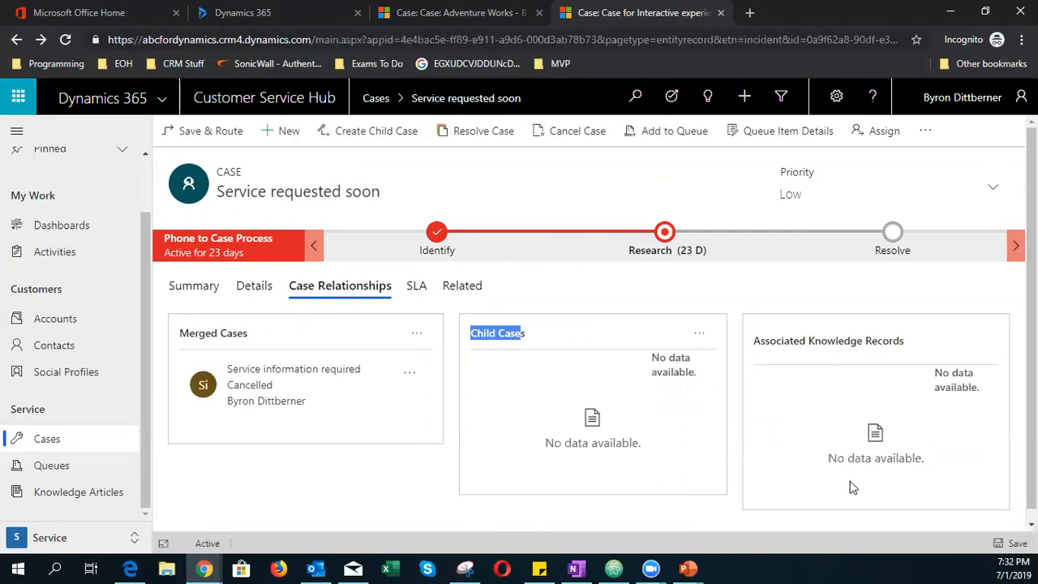
{"action": "left_click", "coordinate": [416, 286]}
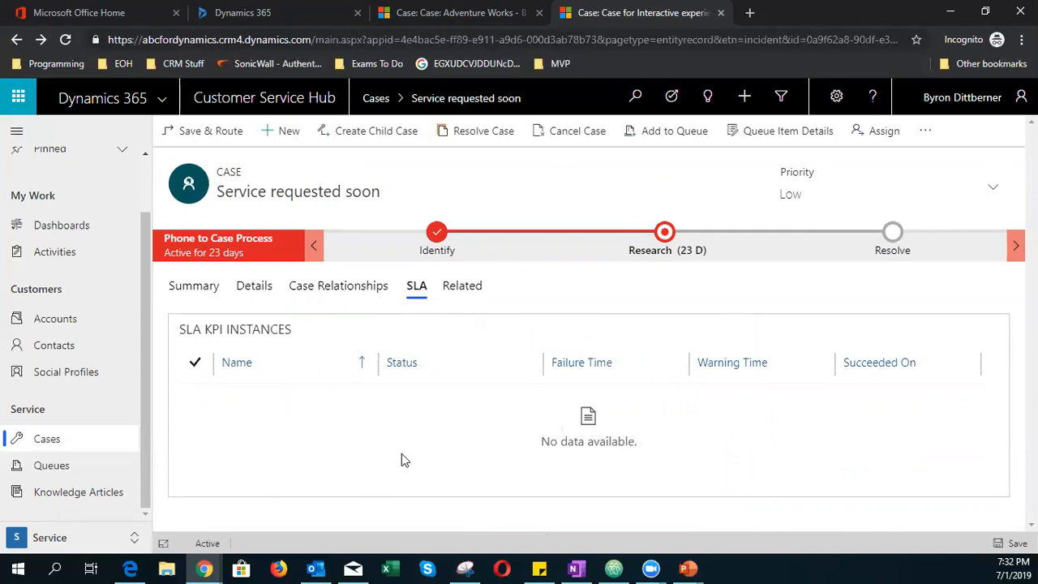
{"action": "left_click", "coordinate": [467, 287]}
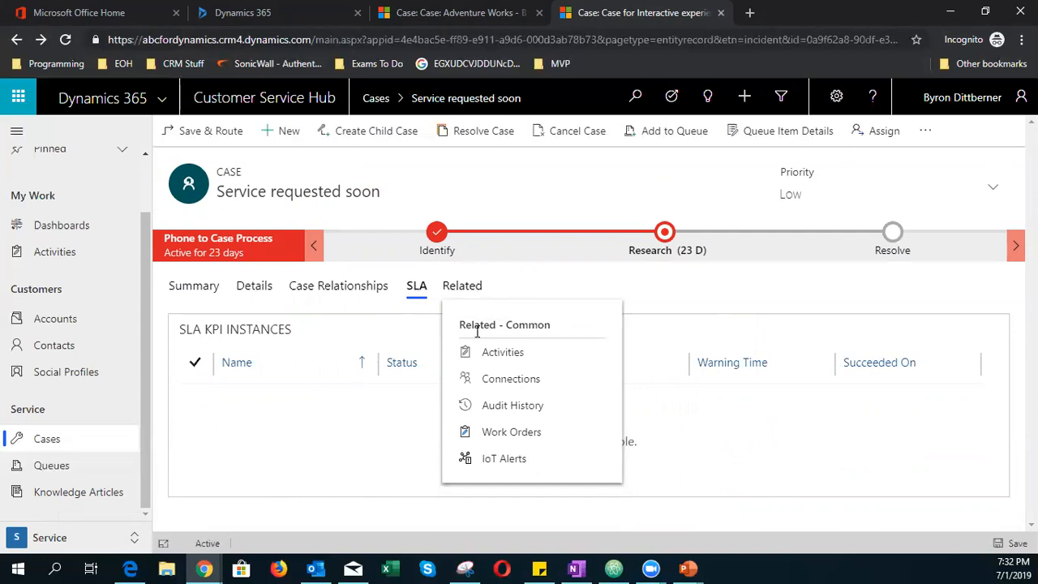
{"action": "left_click", "coordinate": [525, 411]}
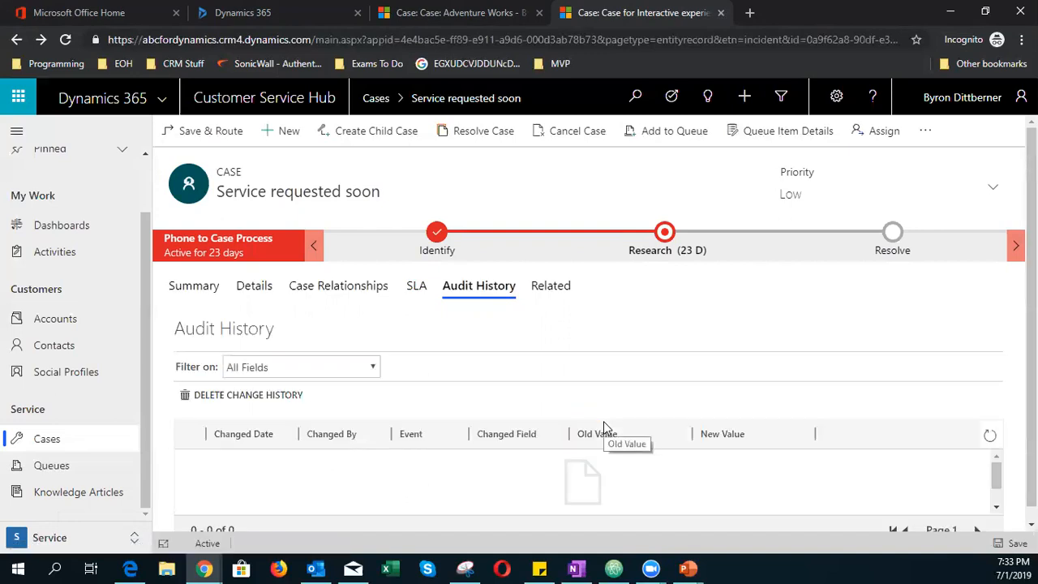
- Review the case summary's general fields, including case title, subject, customer, origin, product and entitlement
{"action": "left_click", "coordinate": [204, 289]}
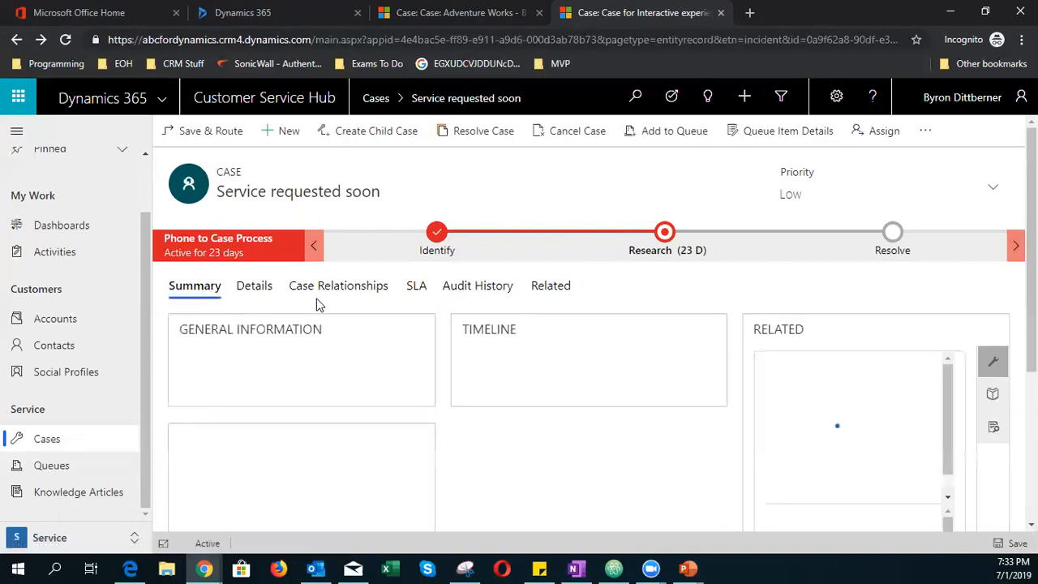
{"action": "scroll", "coordinate": [340, 399], "scroll_direction": "down", "scroll_amount": 3}
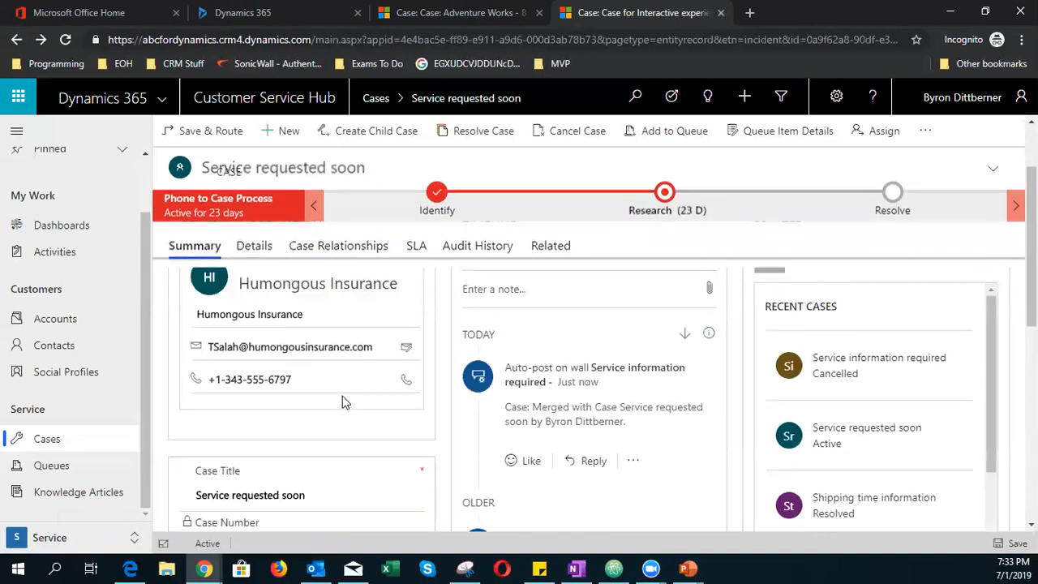
{"action": "scroll", "coordinate": [343, 403], "scroll_direction": "down", "scroll_amount": 3}
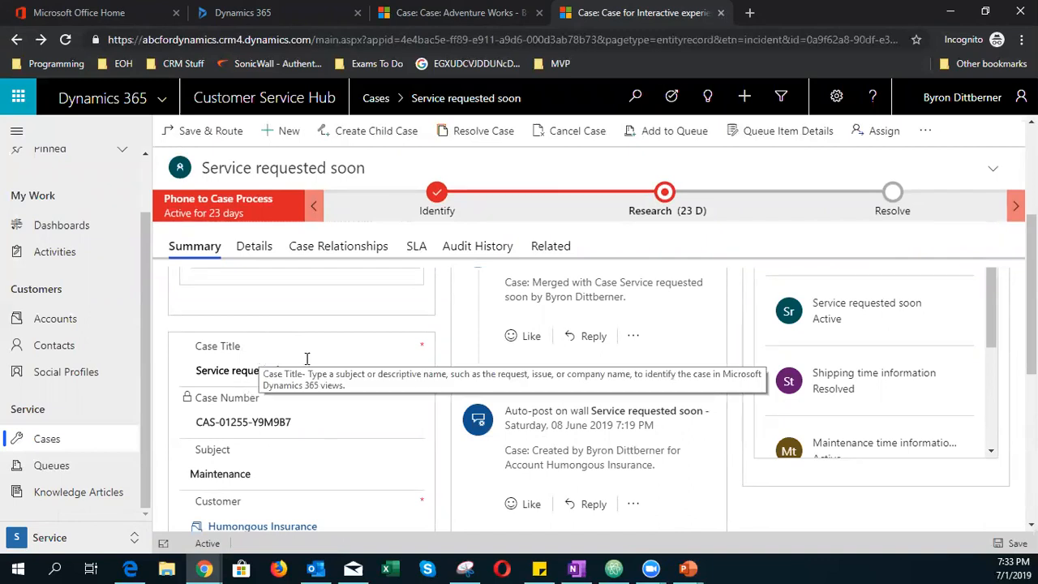
{"action": "left_click_drag", "start_coordinate": [309, 370], "coordinate": [185, 525]}
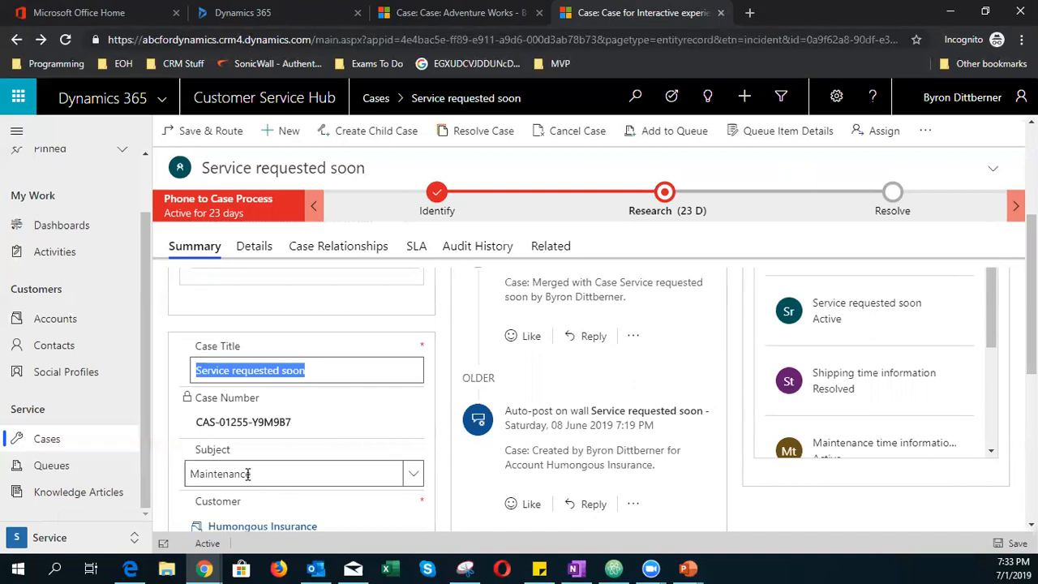
{"action": "scroll", "coordinate": [284, 465], "scroll_direction": "down", "scroll_amount": 3}
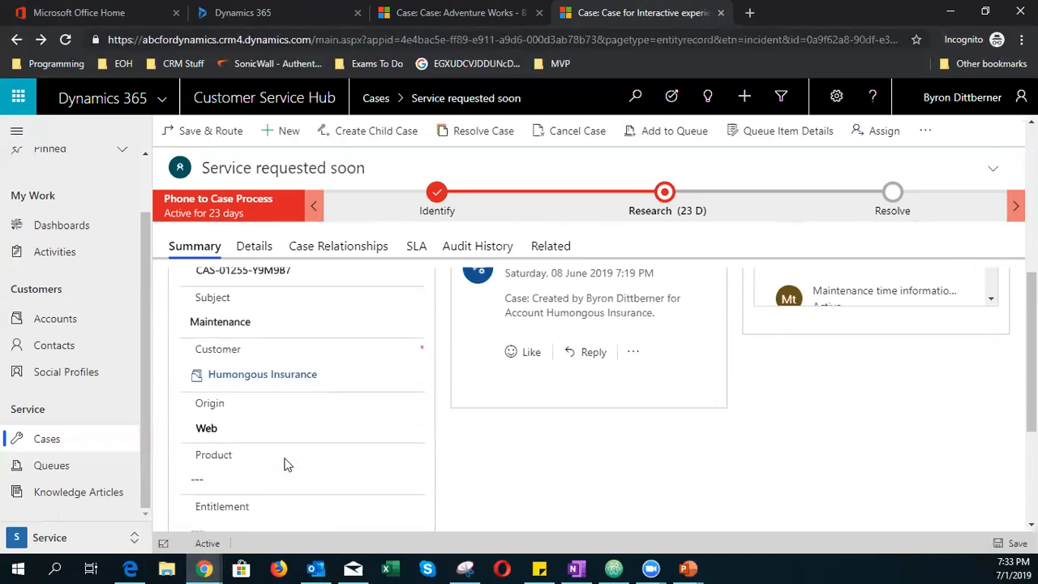
{"action": "scroll", "coordinate": [284, 465], "scroll_direction": "down", "scroll_amount": 4}
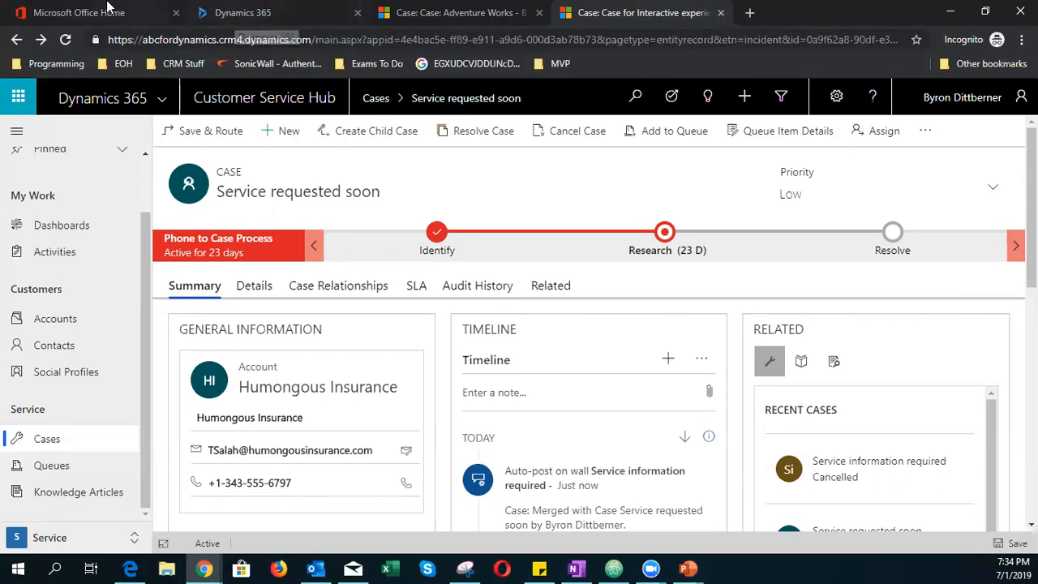
- Switch to the Office 365 home page and open the Microsoft 365 admin center
{"action": "left_click", "coordinate": [106, 11]}
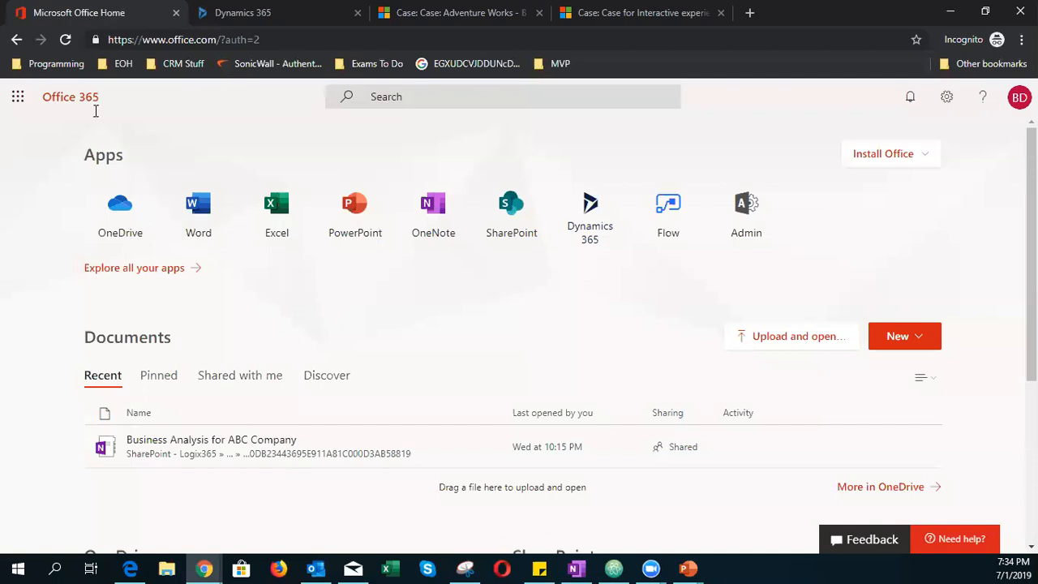
{"action": "left_click", "coordinate": [756, 215]}
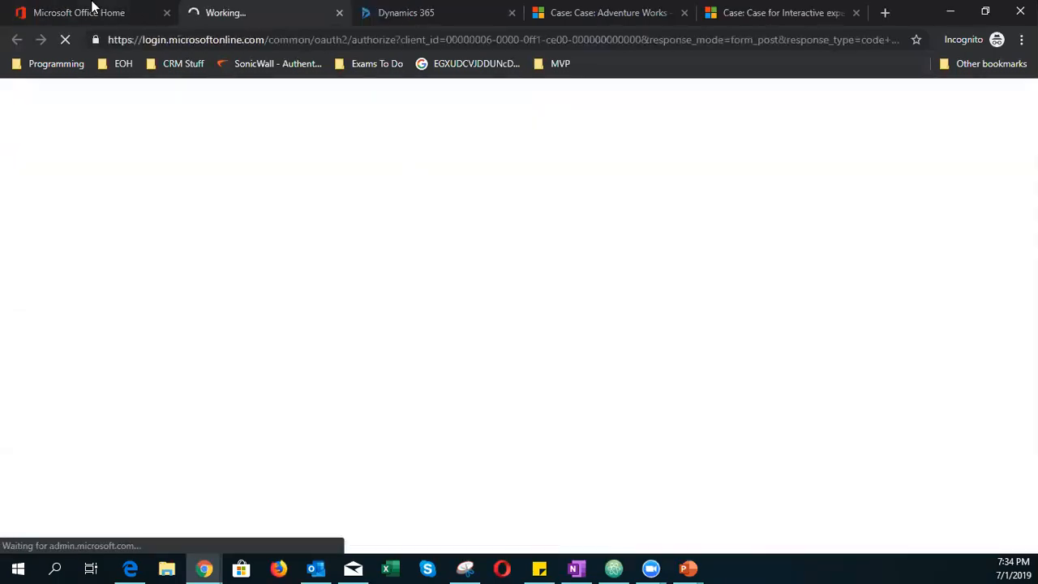
{"action": "left_click", "coordinate": [93, 9]}
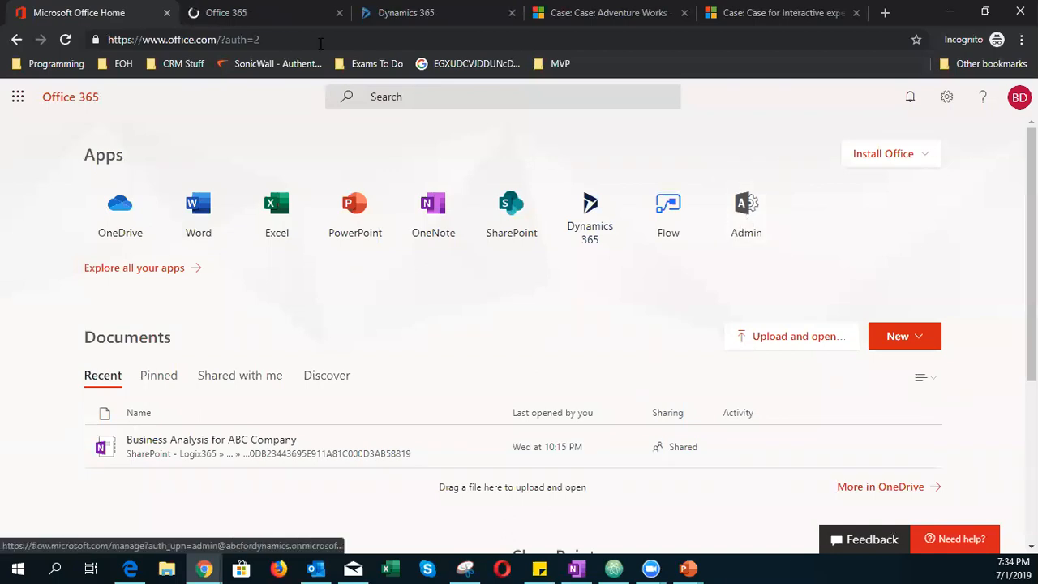
{"action": "left_click", "coordinate": [262, 13]}
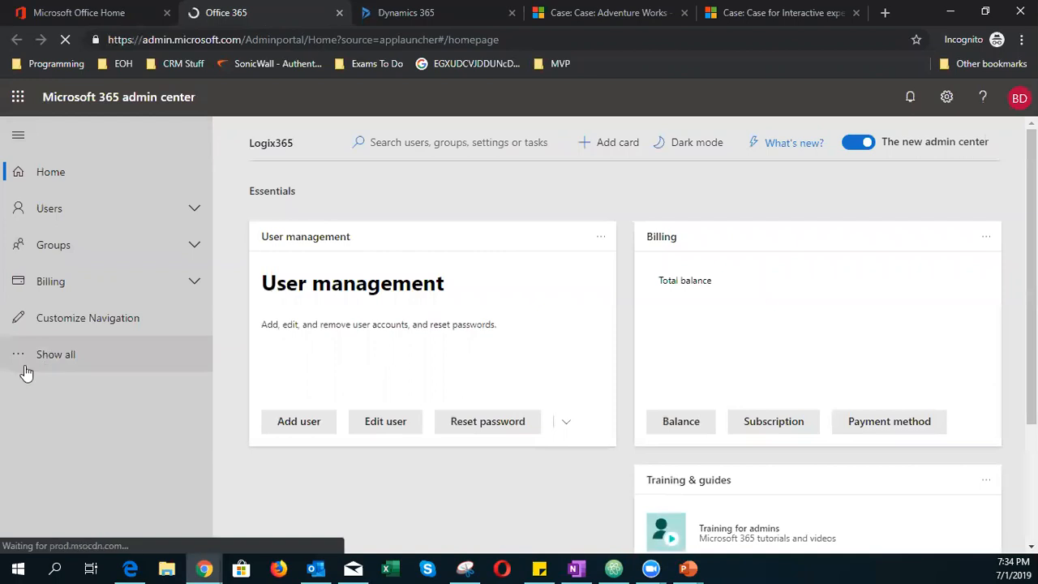
- Show all admin centers and open the Dynamics 365 Administration Center
{"action": "left_click", "coordinate": [25, 369]}
{"action": "scroll", "coordinate": [121, 405], "scroll_direction": "down", "scroll_amount": 3}
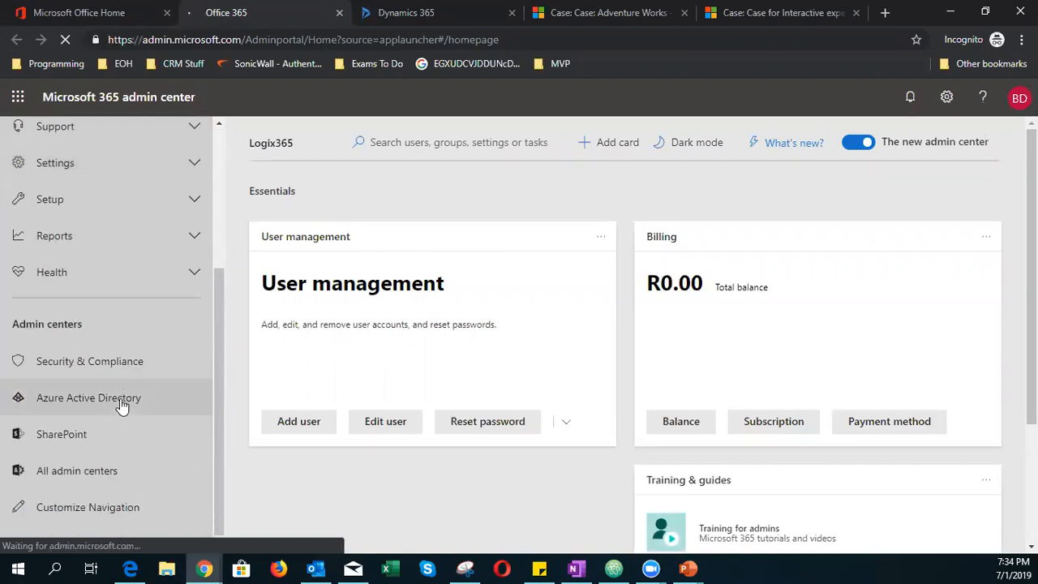
{"action": "scroll", "coordinate": [123, 397], "scroll_direction": "up", "scroll_amount": 1}
{"action": "scroll", "coordinate": [122, 402], "scroll_direction": "down", "scroll_amount": 1}
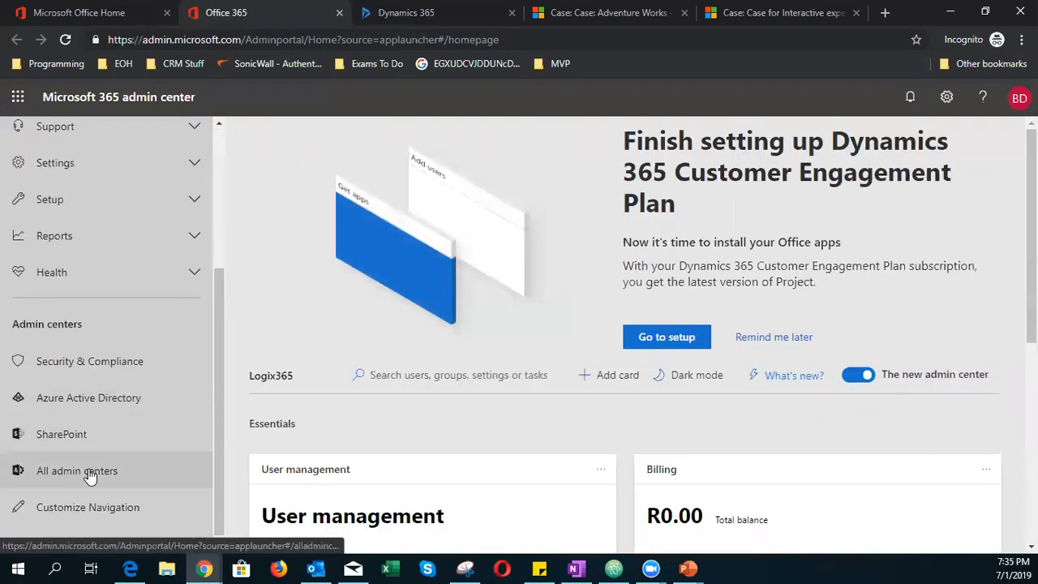
{"action": "left_click", "coordinate": [89, 472]}
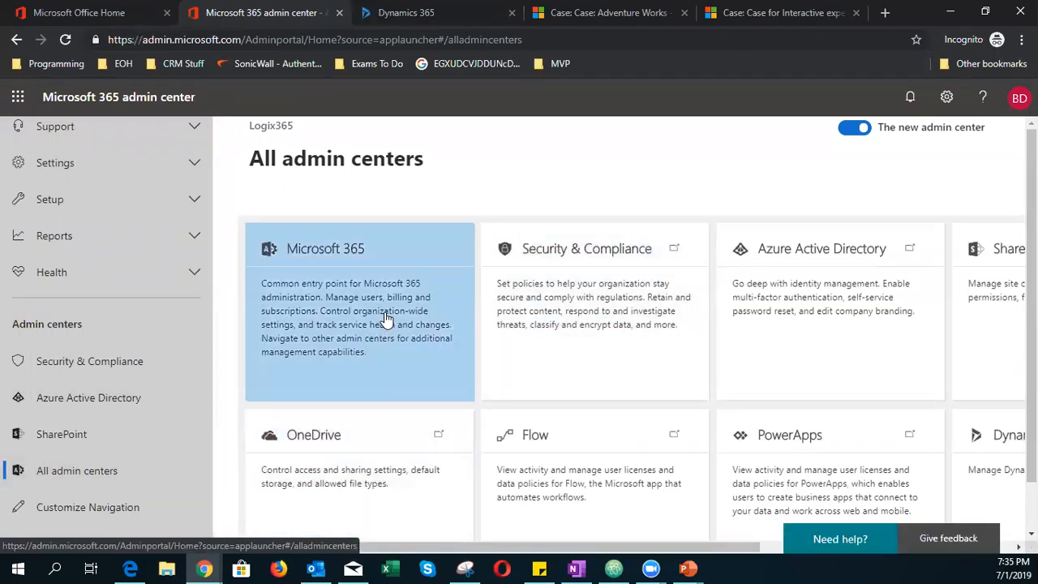
{"action": "left_click_drag", "start_coordinate": [803, 312], "coordinate": [590, 324]}
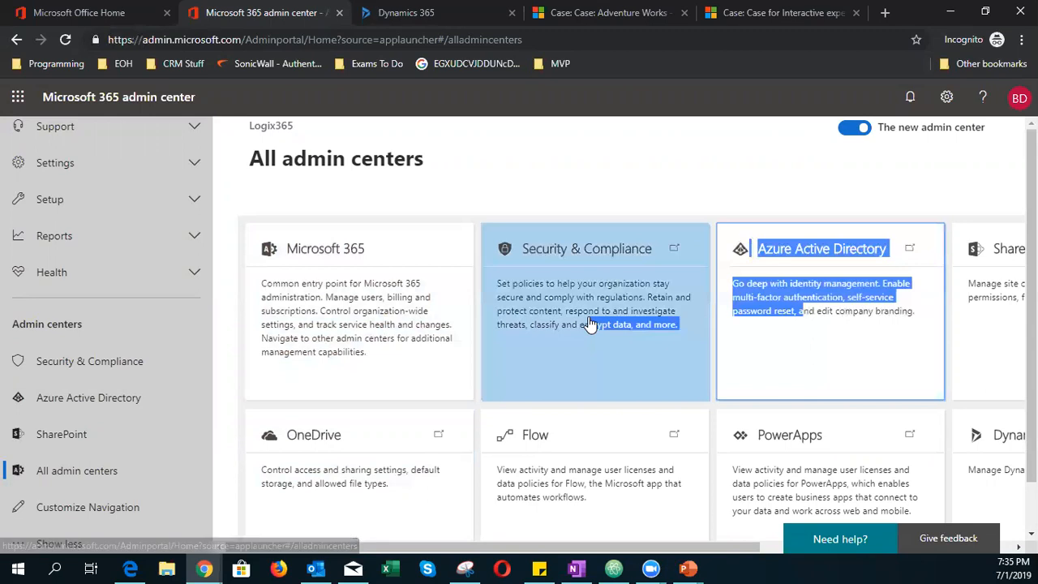
{"action": "left_click", "coordinate": [984, 485]}
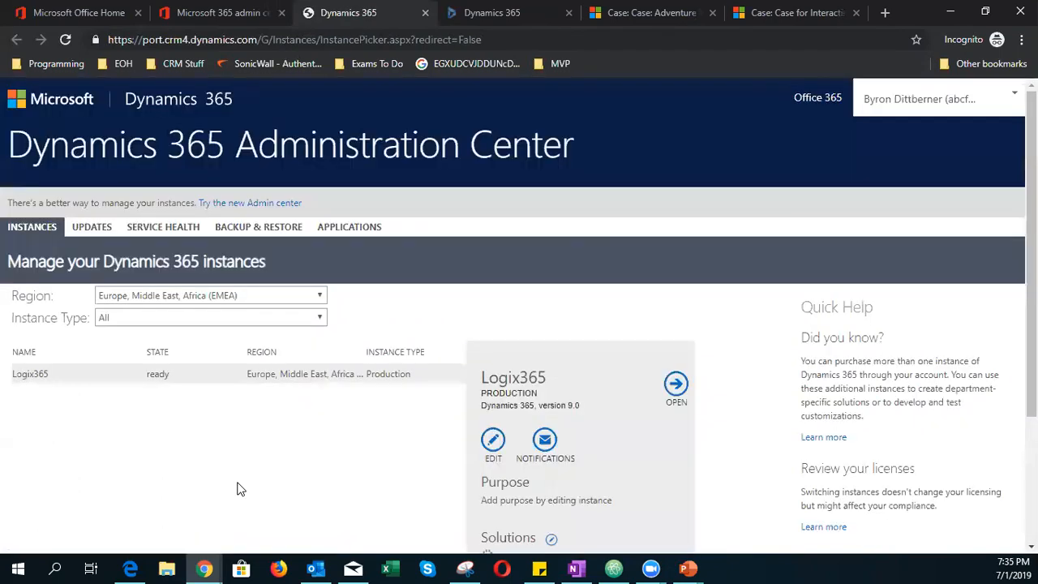
- Open the portal's management page from the Dynamics 365 applications and launch the site at its base portal URL
{"action": "left_click", "coordinate": [354, 231]}
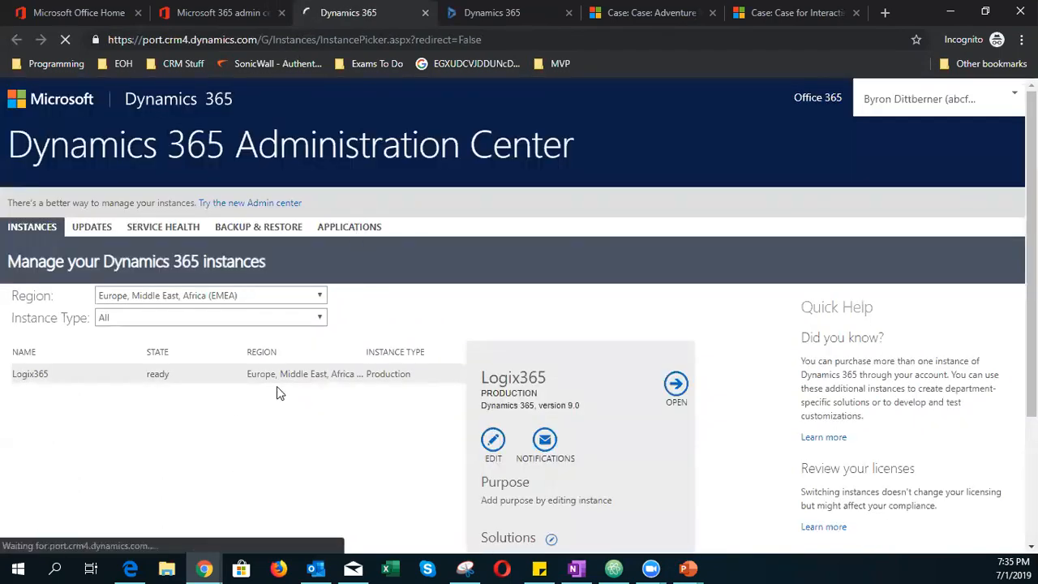
{"action": "left_click", "coordinate": [303, 367]}
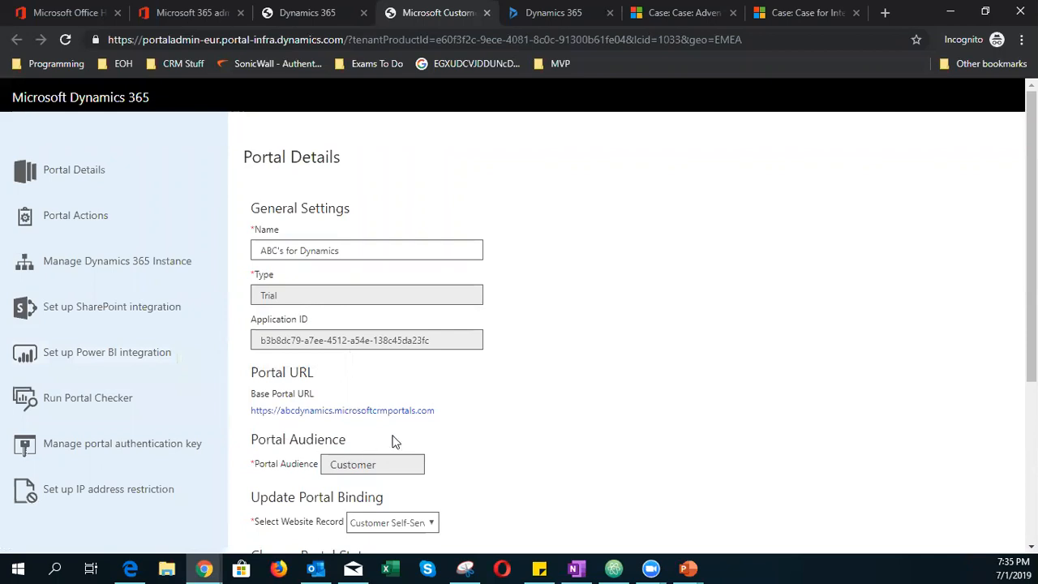
{"action": "left_click_drag", "start_coordinate": [438, 415], "coordinate": [249, 415]}
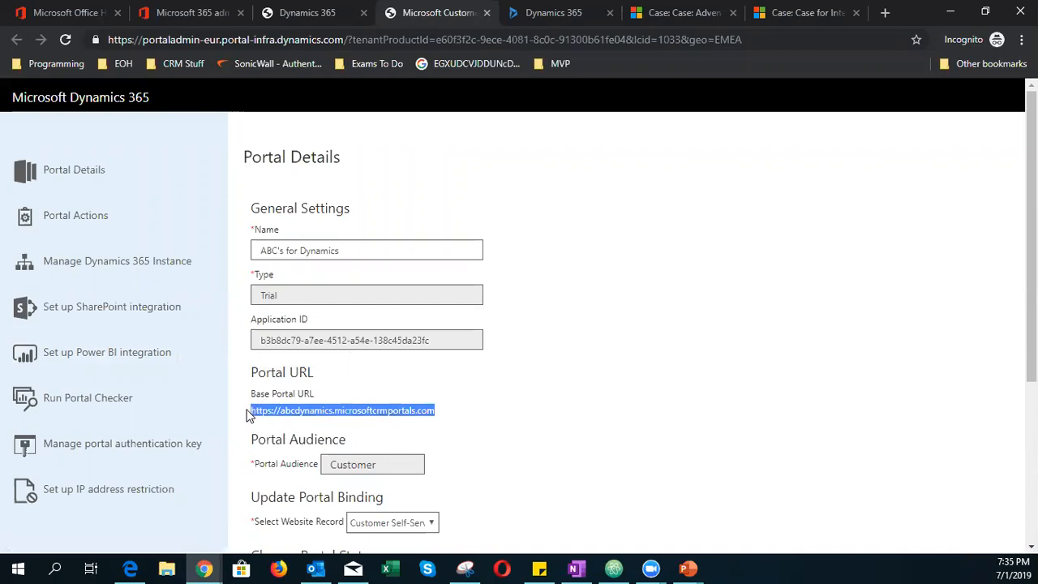
{"action": "left_click", "coordinate": [319, 424]}
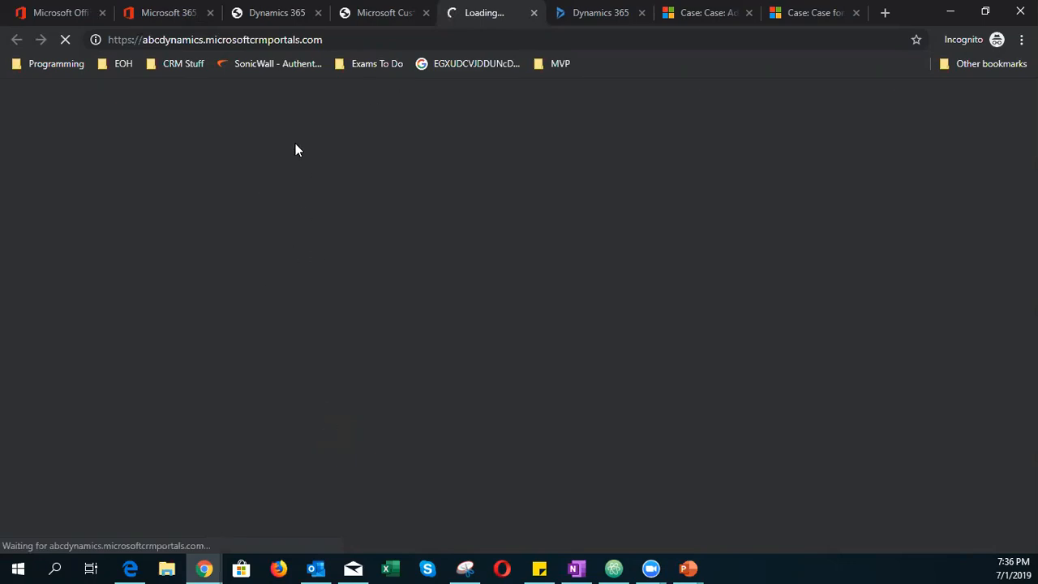
- View the My Active Cases list in the Dynamics 365 Service area and the open Service requested soon case, returning to the customer self-service portal
{"action": "left_click", "coordinate": [699, 12]}
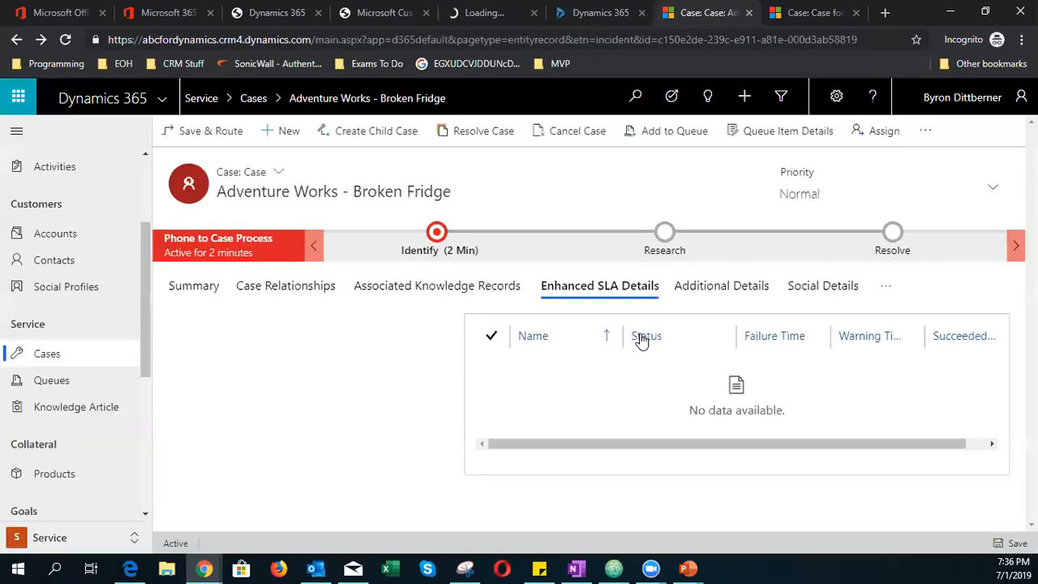
{"action": "left_click", "coordinate": [47, 355]}
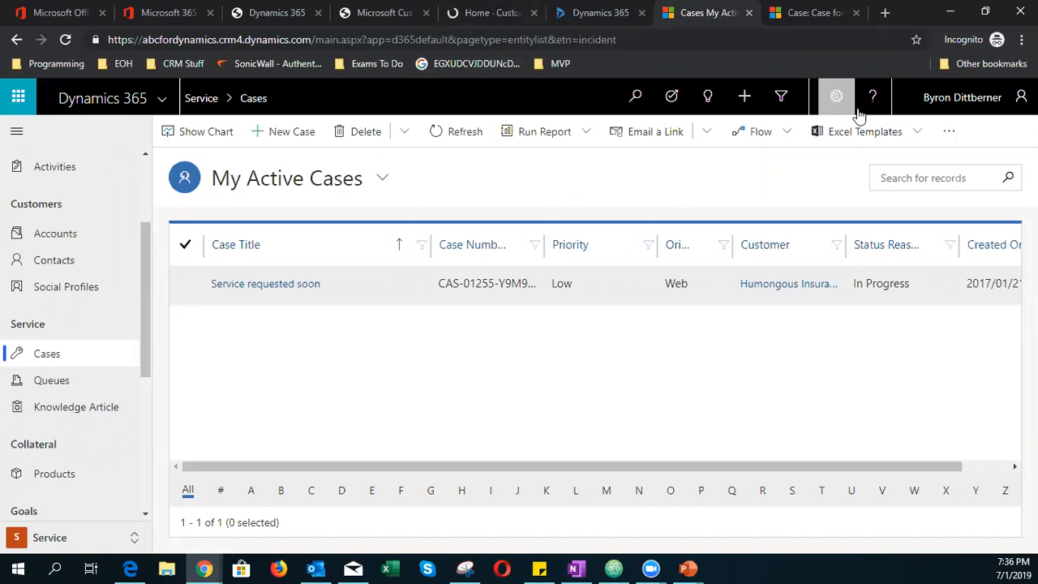
{"action": "left_click", "coordinate": [832, 16]}
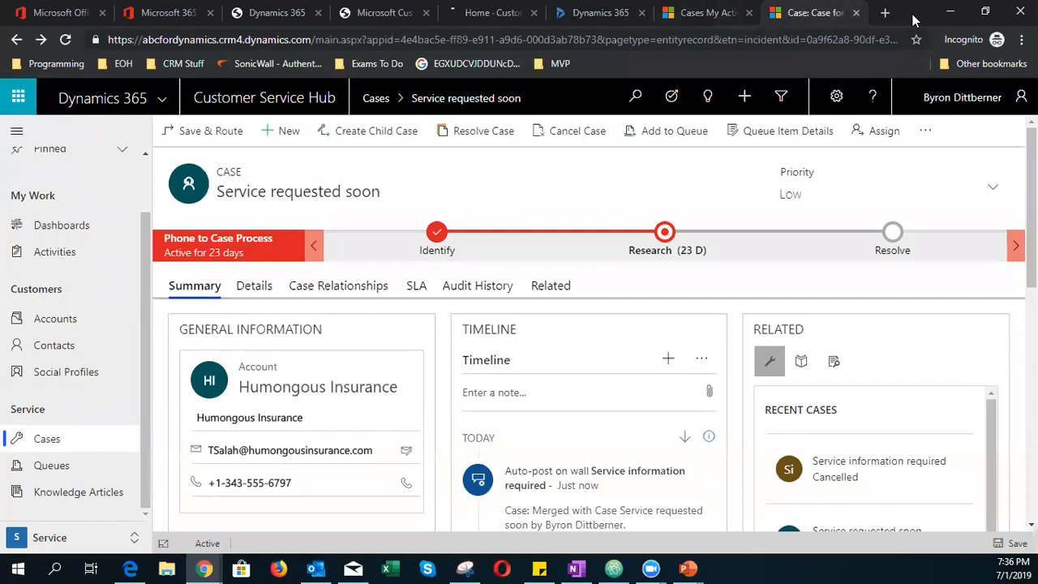
{"action": "left_click_drag", "start_coordinate": [915, 20], "coordinate": [907, 90]}
{"action": "left_click", "coordinate": [493, 90]}
{"action": "left_click", "coordinate": [963, 86]}
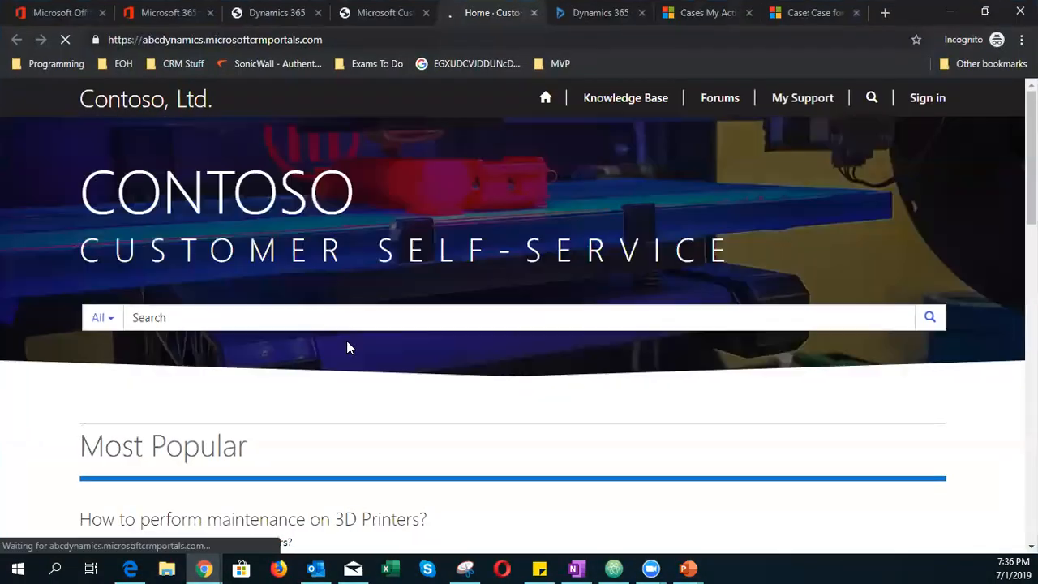
- Examine the self-service portal's home page, including the search banner, popular and recent articles, forums and Get Help options
{"action": "scroll", "coordinate": [309, 364], "scroll_direction": "down", "scroll_amount": 5}
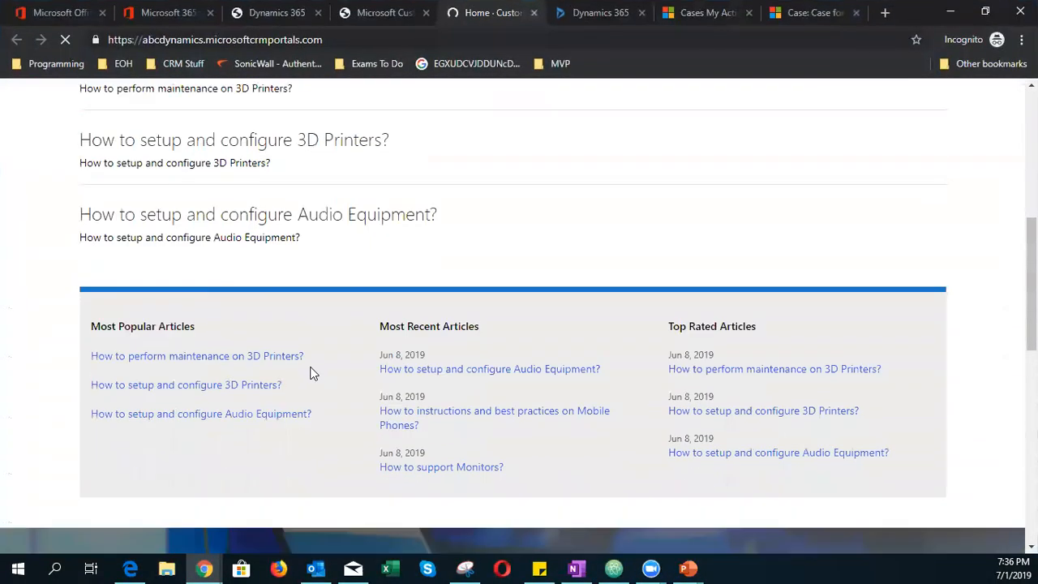
{"action": "scroll", "coordinate": [313, 373], "scroll_direction": "down", "scroll_amount": 6}
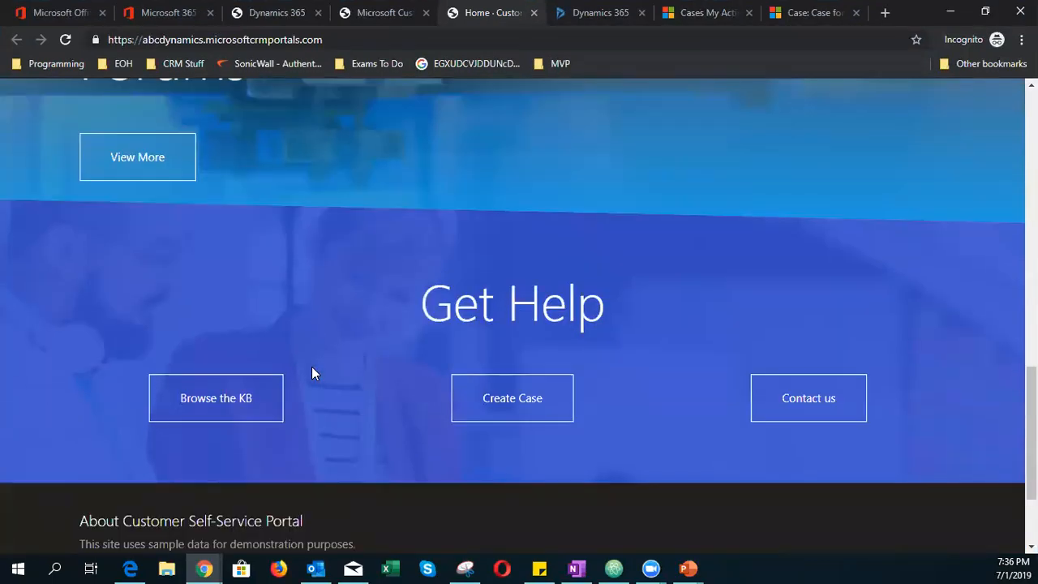
{"action": "scroll", "coordinate": [313, 373], "scroll_direction": "up", "scroll_amount": 6}
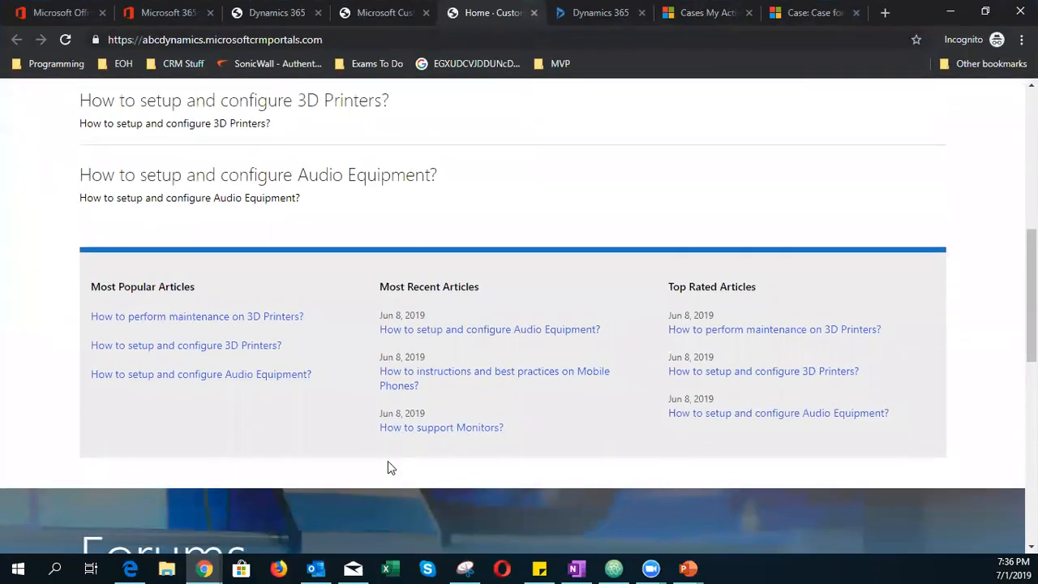
{"action": "scroll", "coordinate": [387, 467], "scroll_direction": "up", "scroll_amount": 6}
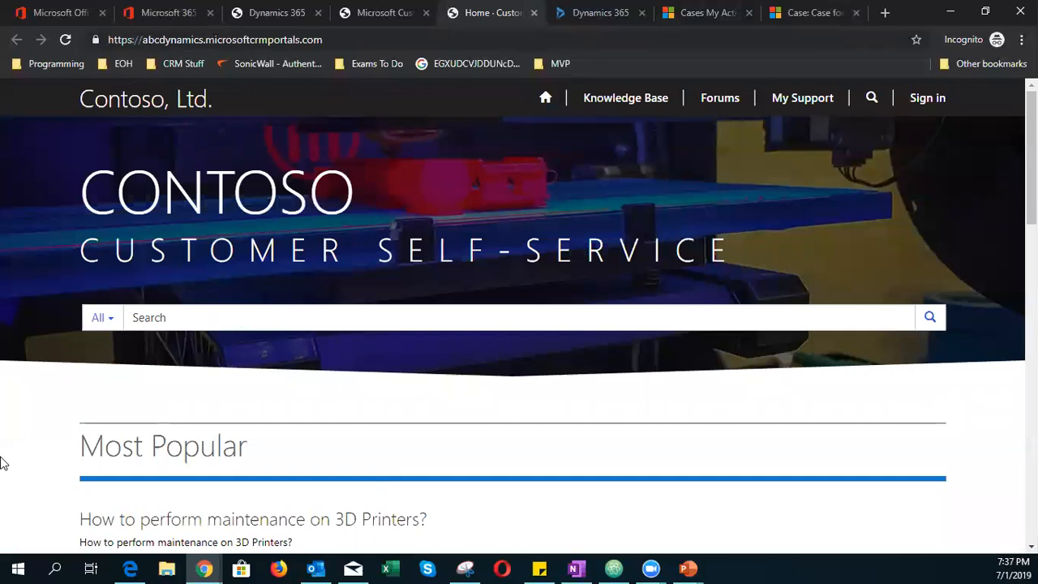
{"action": "scroll", "coordinate": [185, 488], "scroll_direction": "down", "scroll_amount": 9}
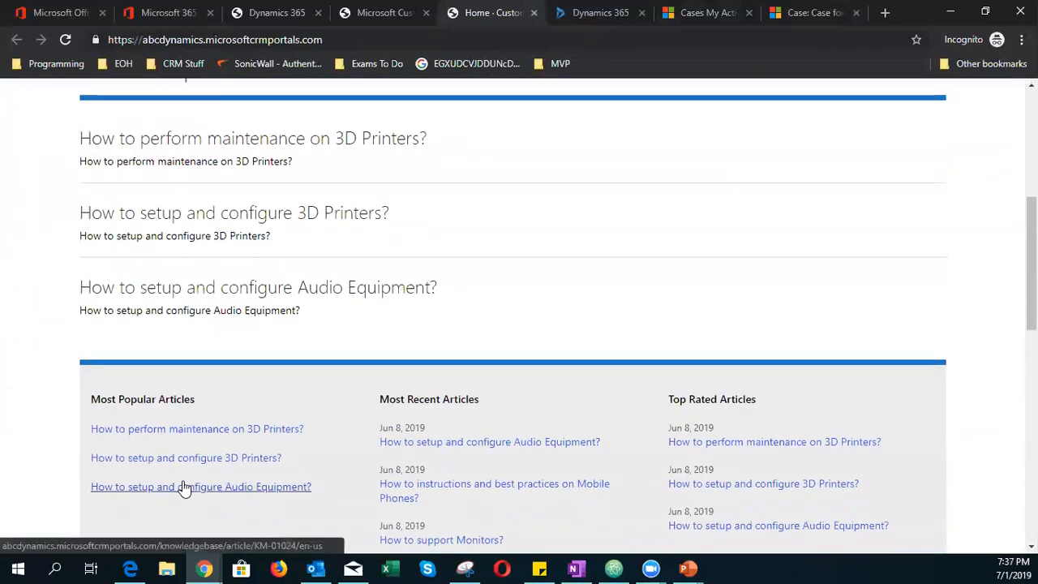
{"action": "scroll", "coordinate": [185, 489], "scroll_direction": "down", "scroll_amount": 5}
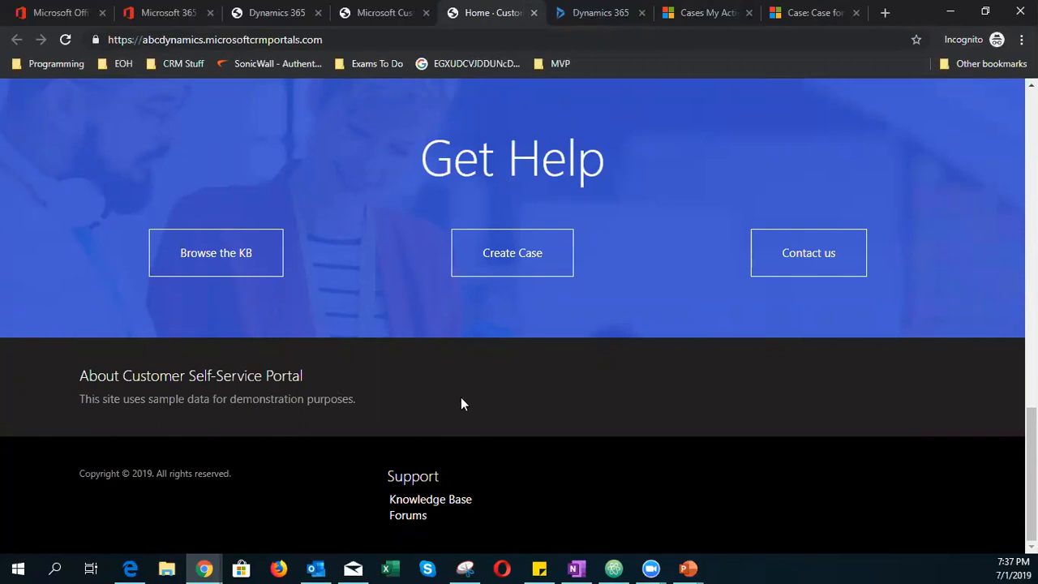
{"action": "scroll", "coordinate": [510, 430], "scroll_direction": "up", "scroll_amount": 15}
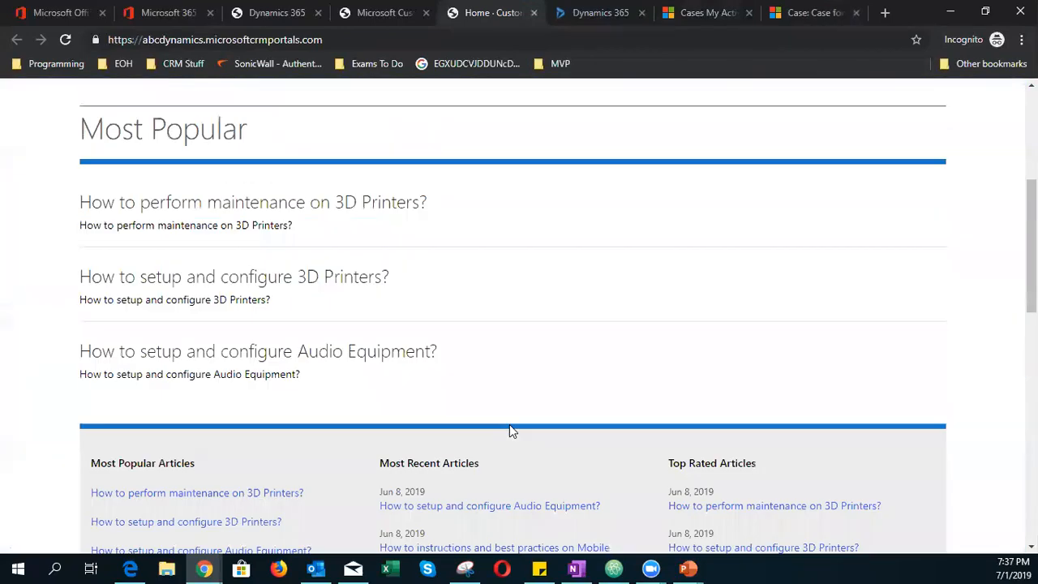
{"action": "scroll", "coordinate": [510, 431], "scroll_direction": "up", "scroll_amount": 1}
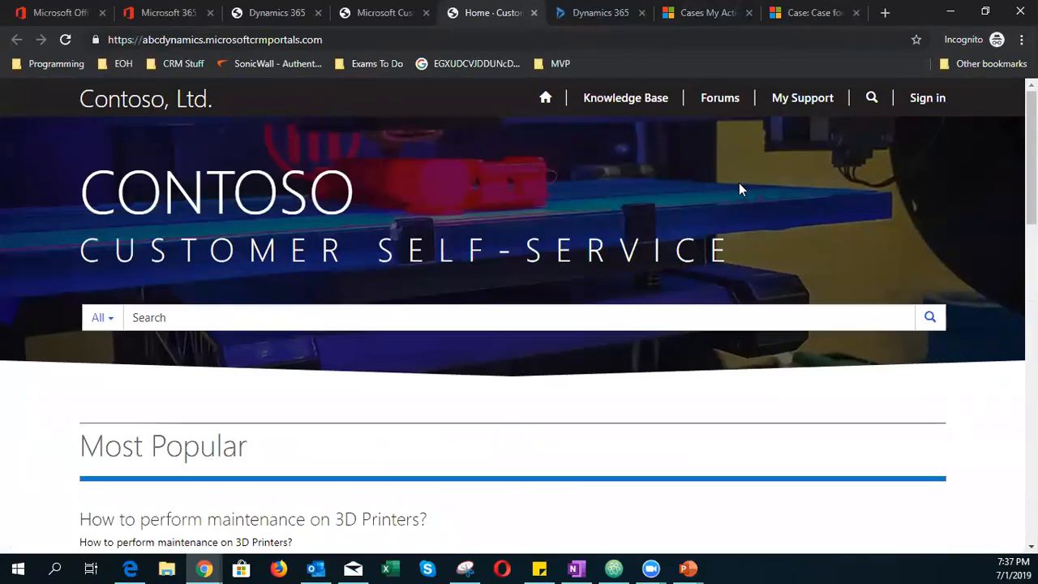
- Open the portal's sign-in page and switch to registration for a new local account
{"action": "left_click", "coordinate": [930, 106]}
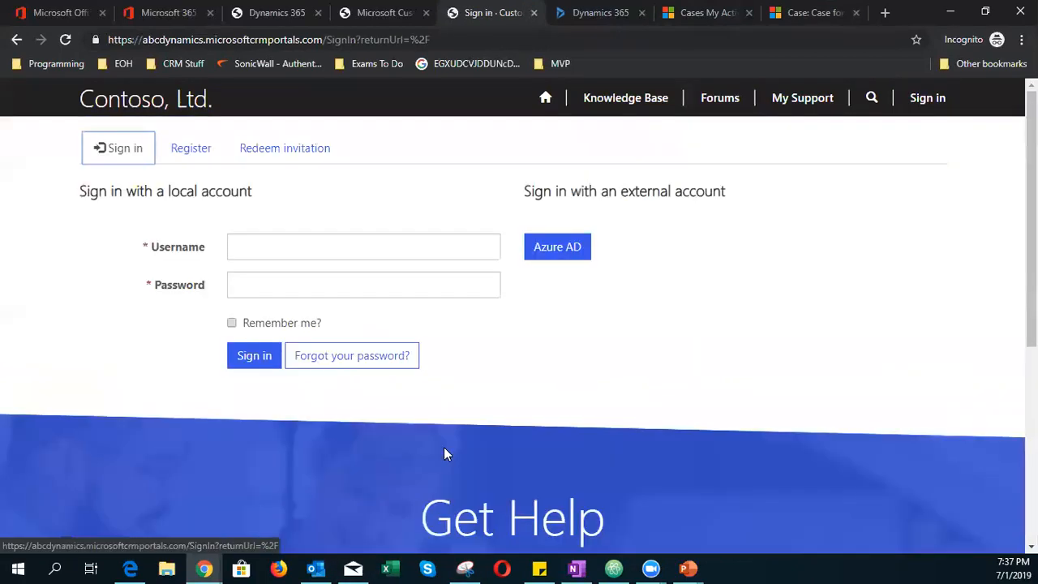
{"action": "scroll", "coordinate": [462, 464], "scroll_direction": "down", "scroll_amount": 4}
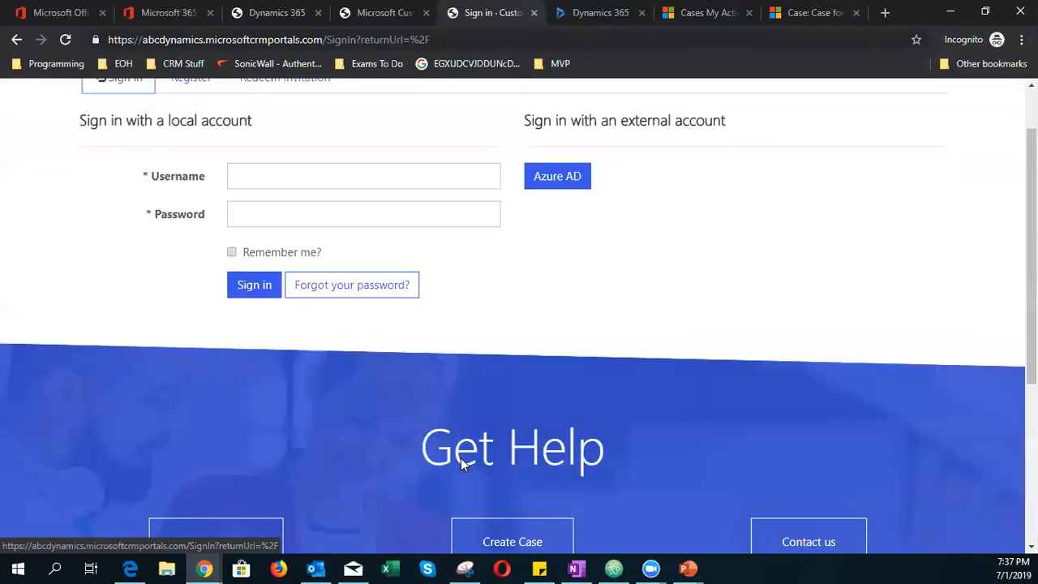
{"action": "scroll", "coordinate": [463, 465], "scroll_direction": "up", "scroll_amount": 4}
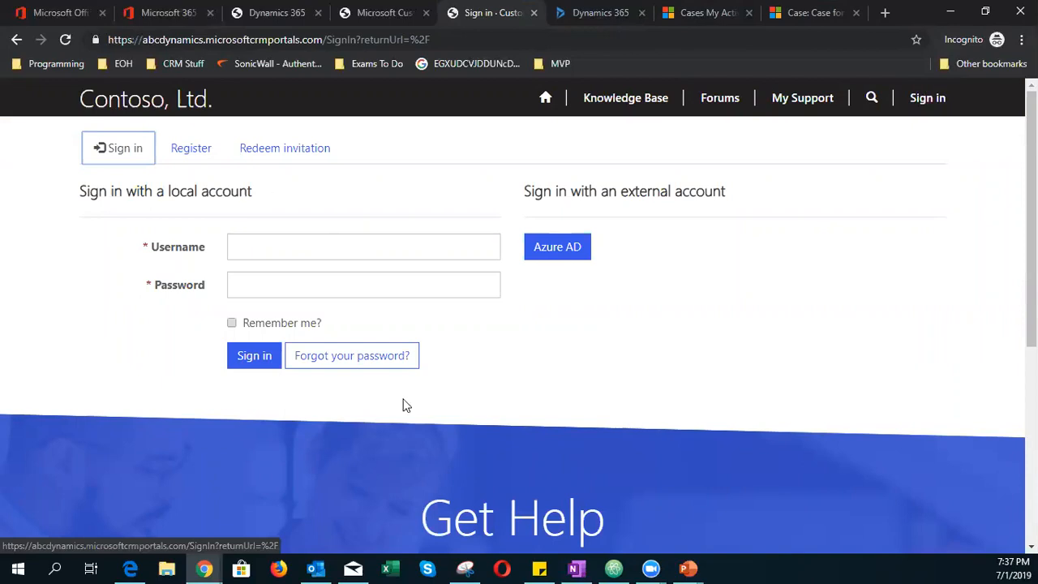
{"action": "left_click", "coordinate": [189, 149]}
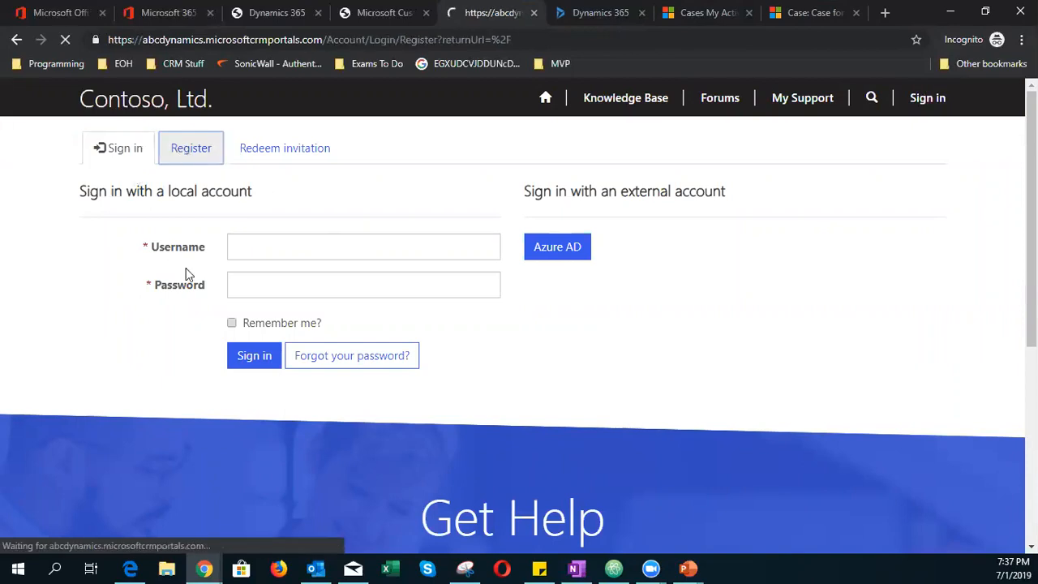
- Fill in the new local account's email address and an administrator username on the registration form
{"action": "left_click", "coordinate": [280, 237]}
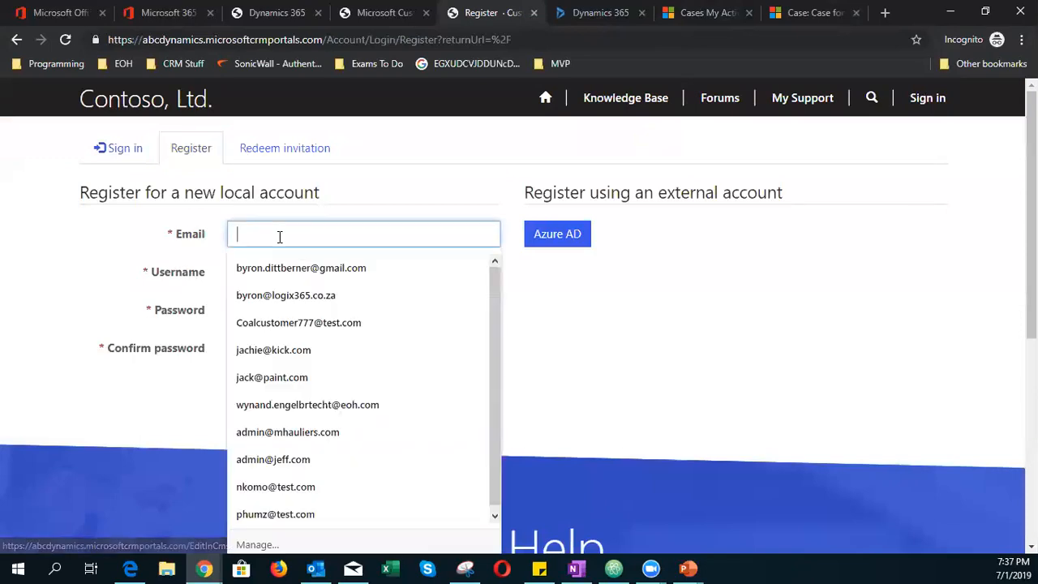
{"action": "left_click", "coordinate": [287, 268]}
{"action": "left_click", "coordinate": [291, 275]}
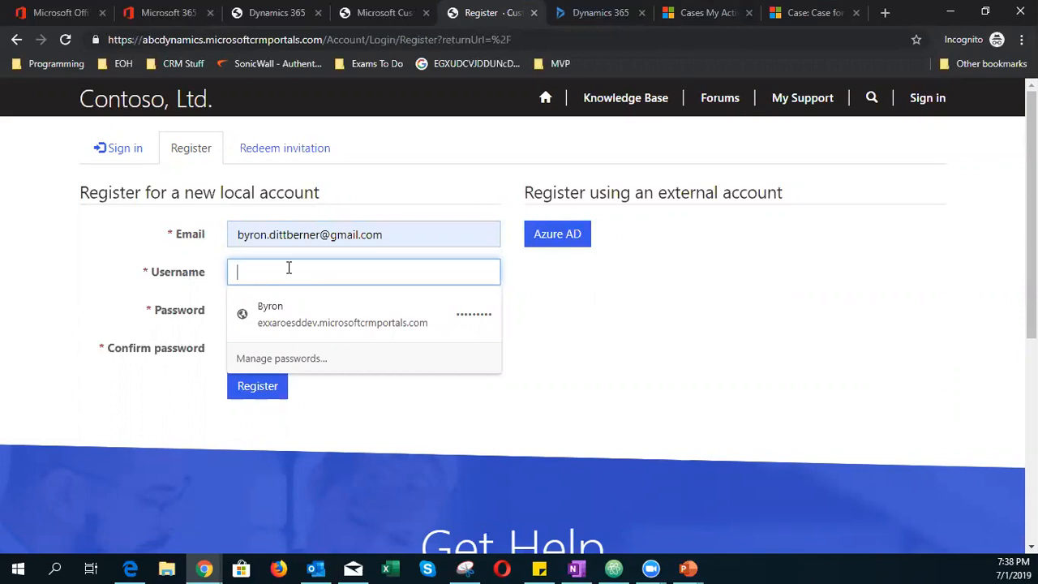
{"action": "left_click", "coordinate": [288, 268]}
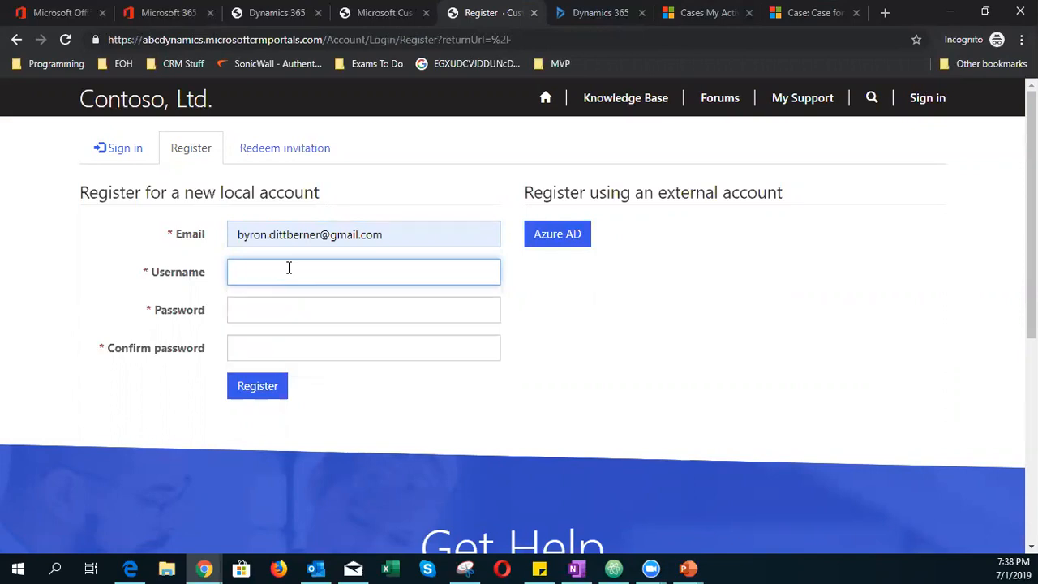
{"action": "type", "text": "aDMIN"}
{"action": "key", "text": "BackSpace"}
{"action": "key", "text": "BackSpace"}
{"action": "key", "text": "BackSpace"}
{"action": "key", "text": "BackSpace"}
{"action": "key", "text": "BackSpace"}
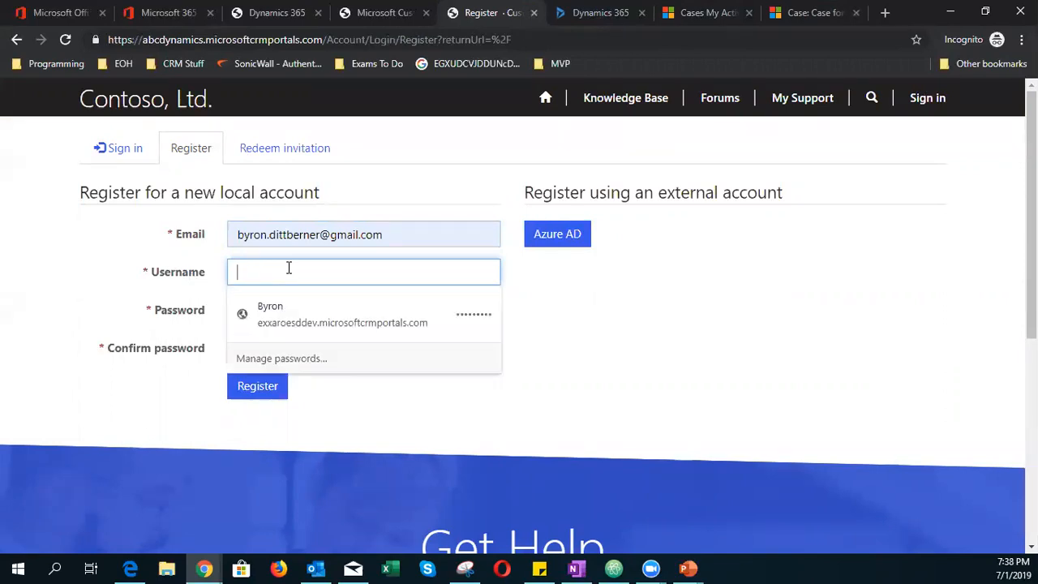
{"action": "type", "text": "AdminByron"}
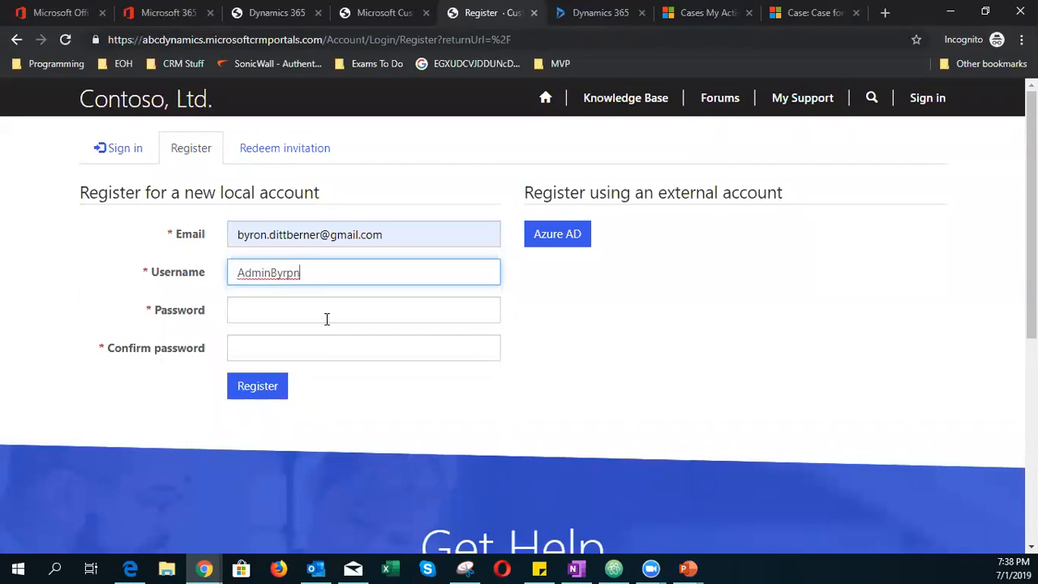
{"action": "key", "text": "BackSpace"}
{"action": "key", "text": "BackSpace"}
{"action": "type", "text": "on"}
- Enter and confirm the account password and submit the portal registration
{"action": "left_click", "coordinate": [306, 329]}
{"action": "left_click", "coordinate": [309, 310]}
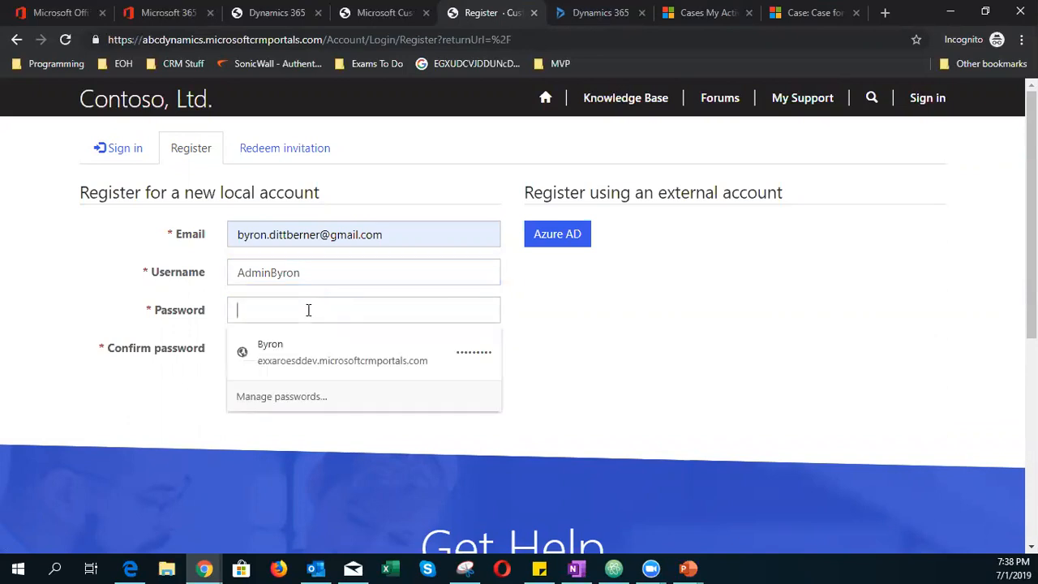
{"action": "type", "text": "Password1"}
{"action": "key", "text": "Tab"}
{"action": "type", "text": "Password1"}
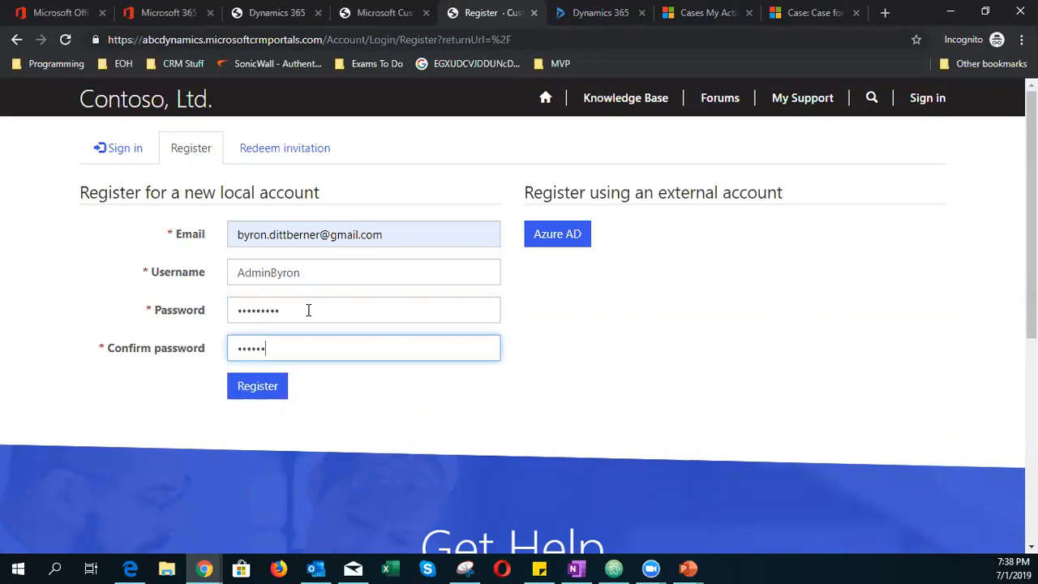
{"action": "left_click", "coordinate": [267, 387]}
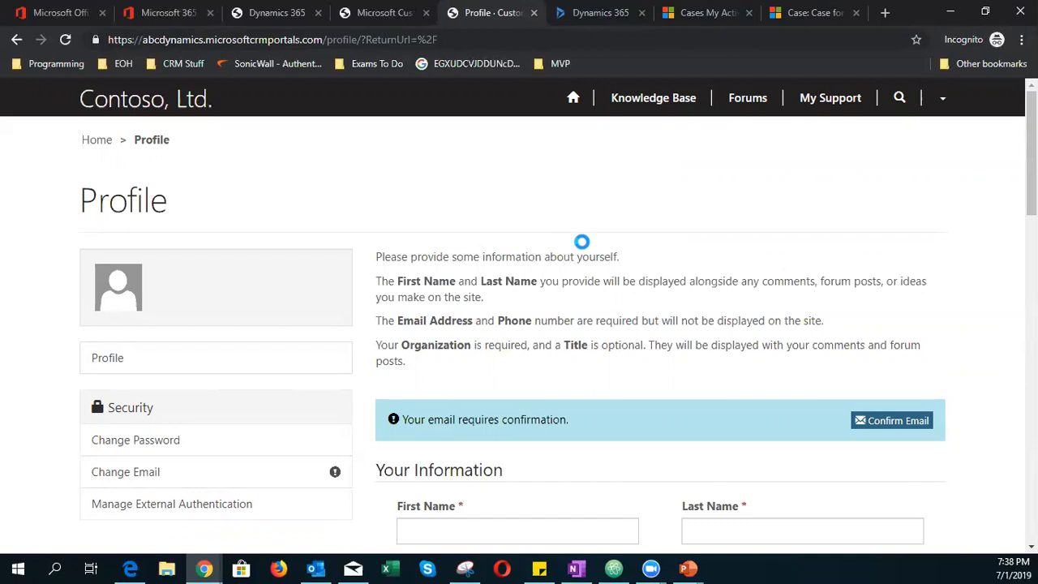
- Fill in the contact's first name, last name and business phone number on the portal profile
{"action": "scroll", "coordinate": [582, 241], "scroll_direction": "down", "scroll_amount": 4}
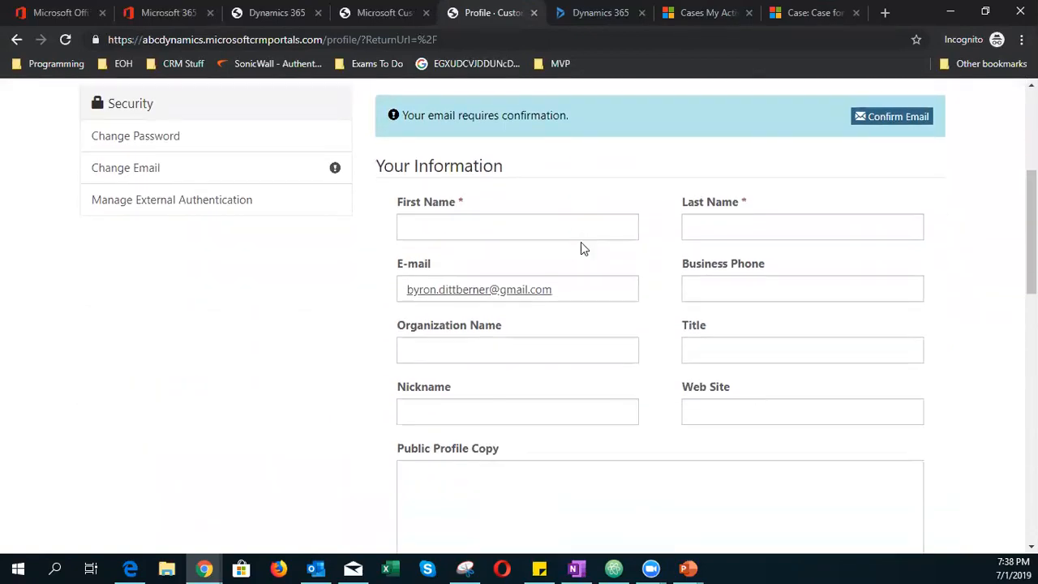
{"action": "left_click", "coordinate": [567, 228]}
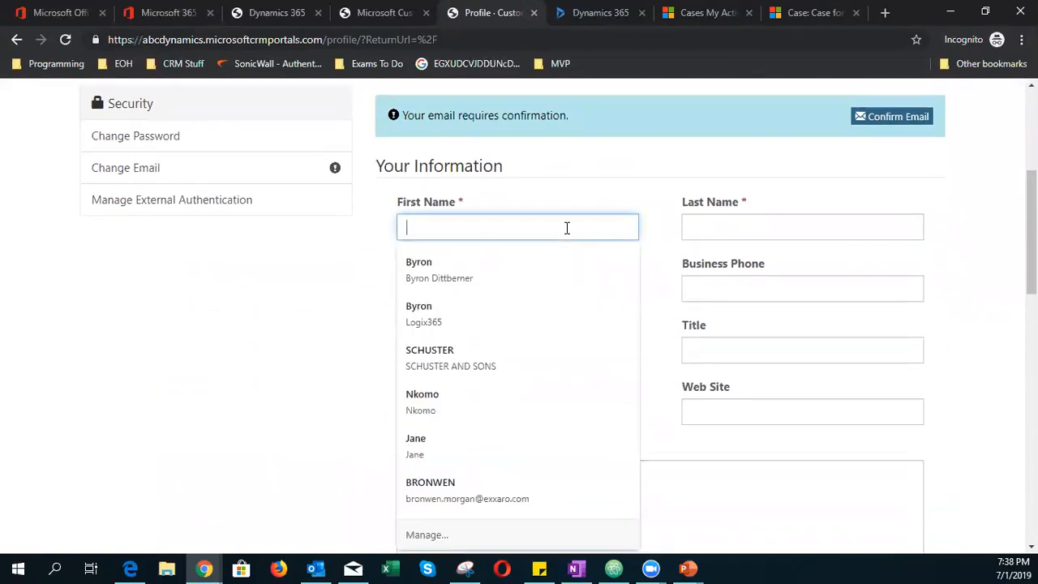
{"action": "key", "text": "Tab"}
{"action": "left_click", "coordinate": [700, 291]}
{"action": "type", "text": "3456789"}
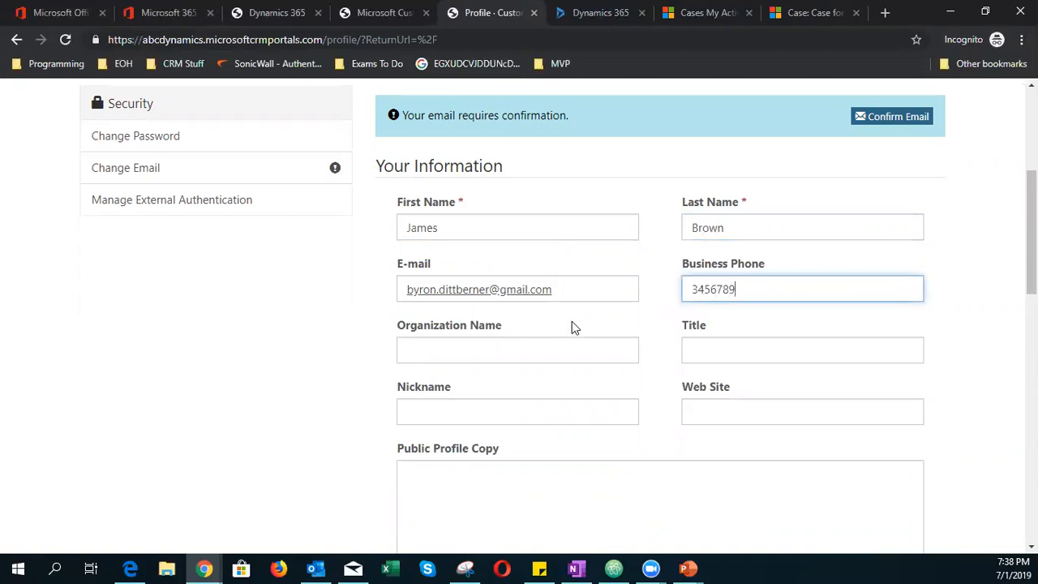
- Set the profile's organization name to Mars and the title to CEO
{"action": "left_click", "coordinate": [536, 354]}
{"action": "type", "text": "Mars"}
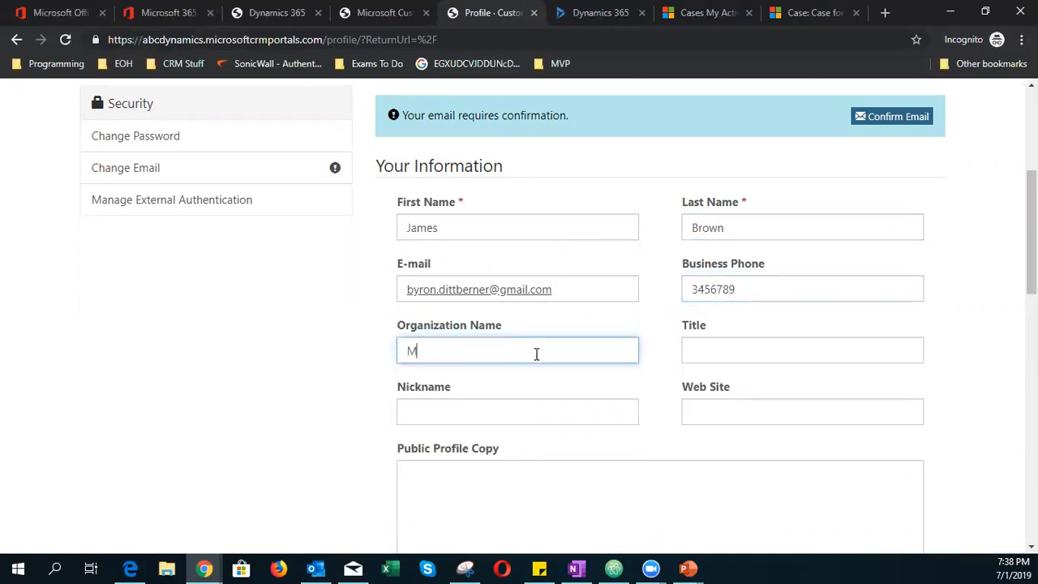
{"action": "left_click", "coordinate": [711, 350]}
{"action": "type", "text": "CEO"}
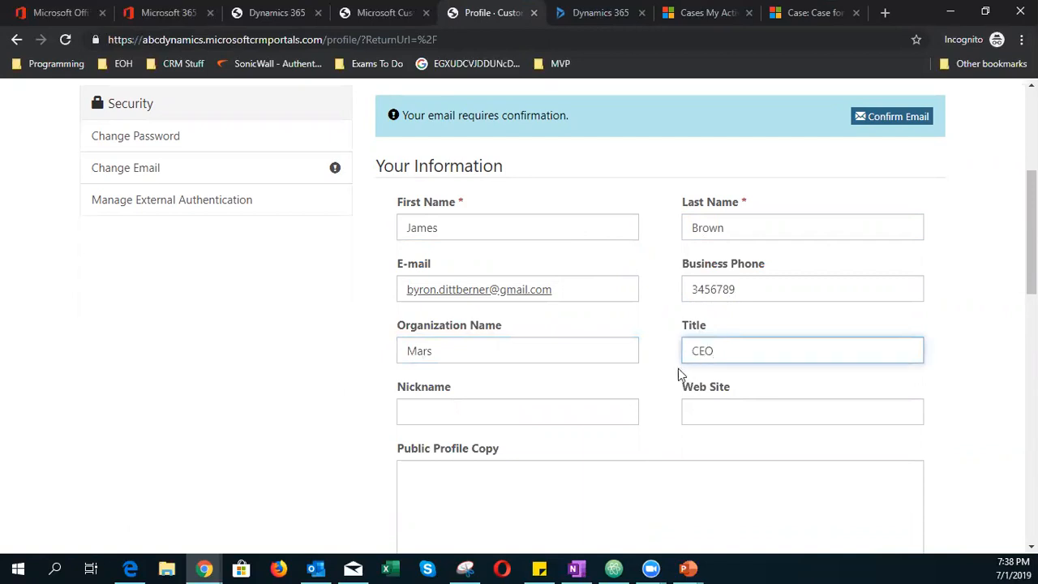
- Look up English among the language records and assign it as the profile's preferred language
{"action": "scroll", "coordinate": [678, 368], "scroll_direction": "down", "scroll_amount": 3}
{"action": "left_click", "coordinate": [615, 329]}
{"action": "left_click", "coordinate": [563, 315]}
{"action": "left_click", "coordinate": [698, 169]}
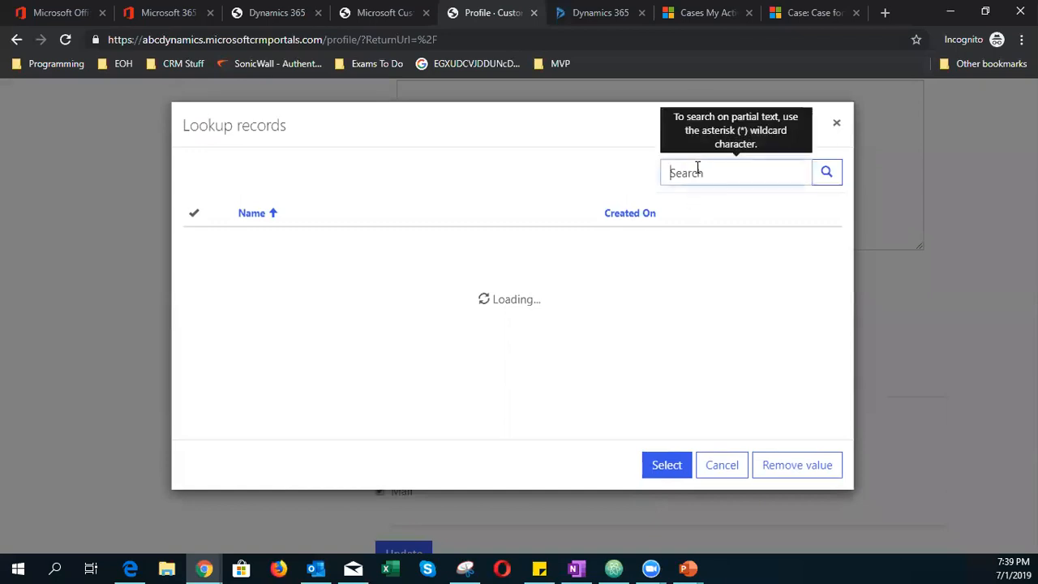
{"action": "type", "text": "English"}
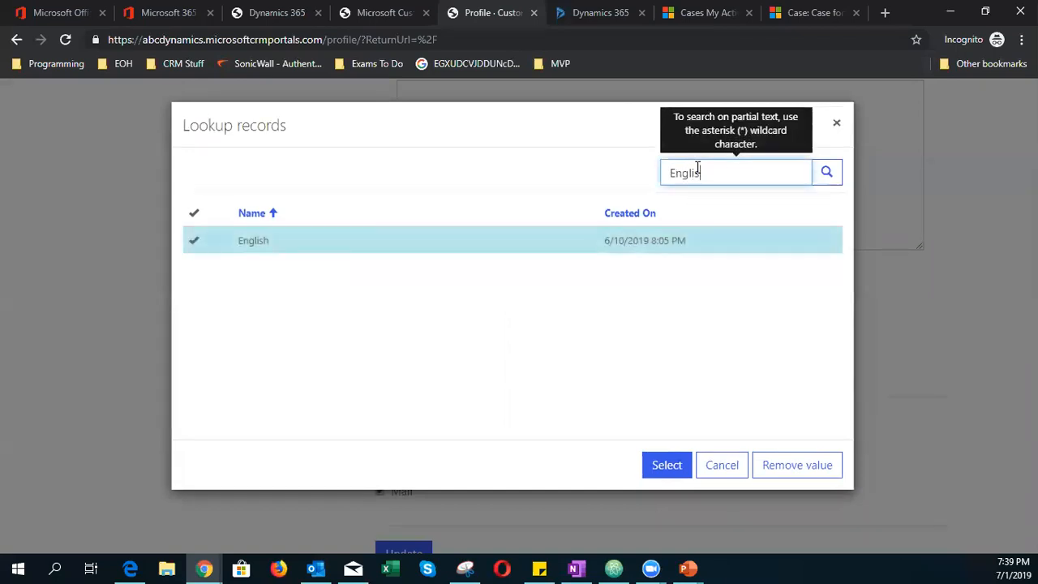
{"action": "left_click", "coordinate": [662, 469]}
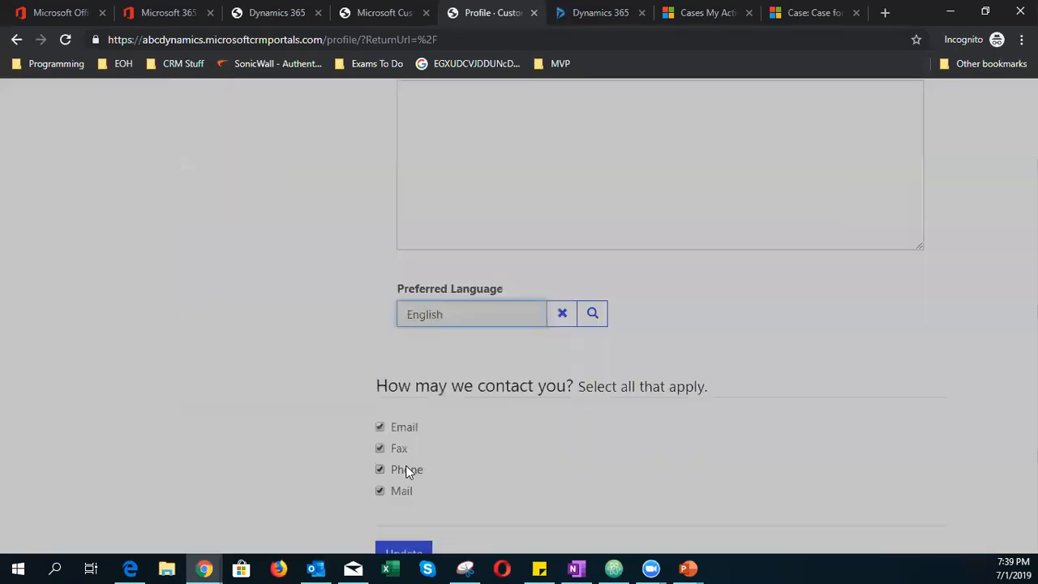
- Save the profile with the email, fax, phone and mail contact options selected, and open the portal's My Support page
{"action": "scroll", "coordinate": [452, 417], "scroll_direction": "down", "scroll_amount": 2}
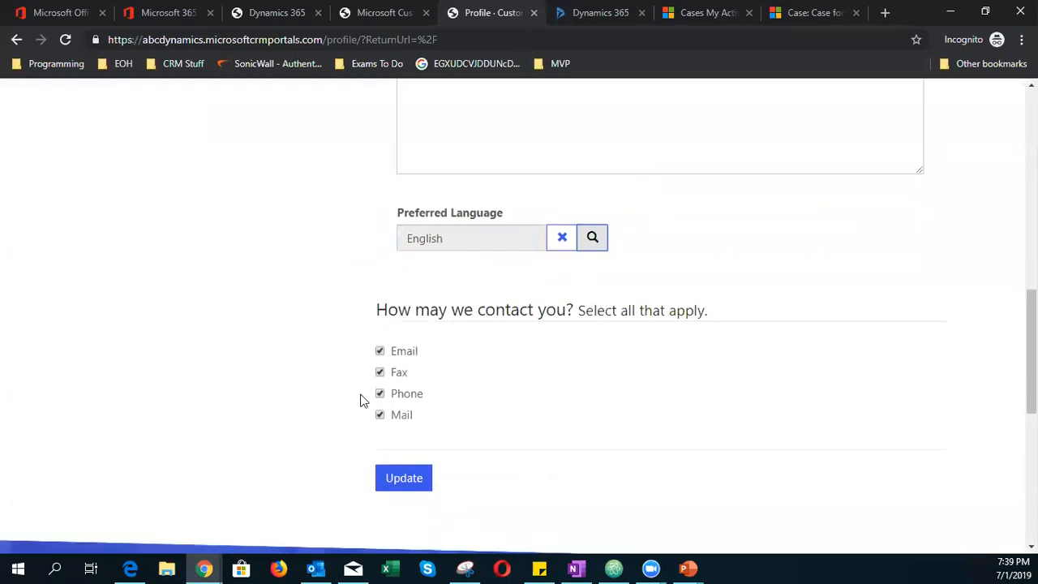
{"action": "left_click", "coordinate": [414, 480]}
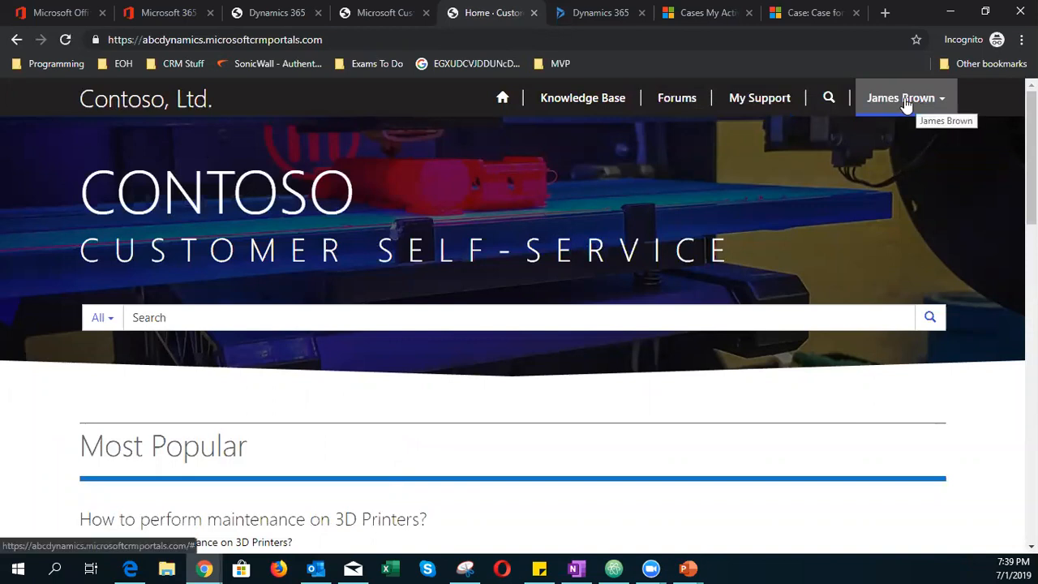
{"action": "left_click", "coordinate": [767, 107]}
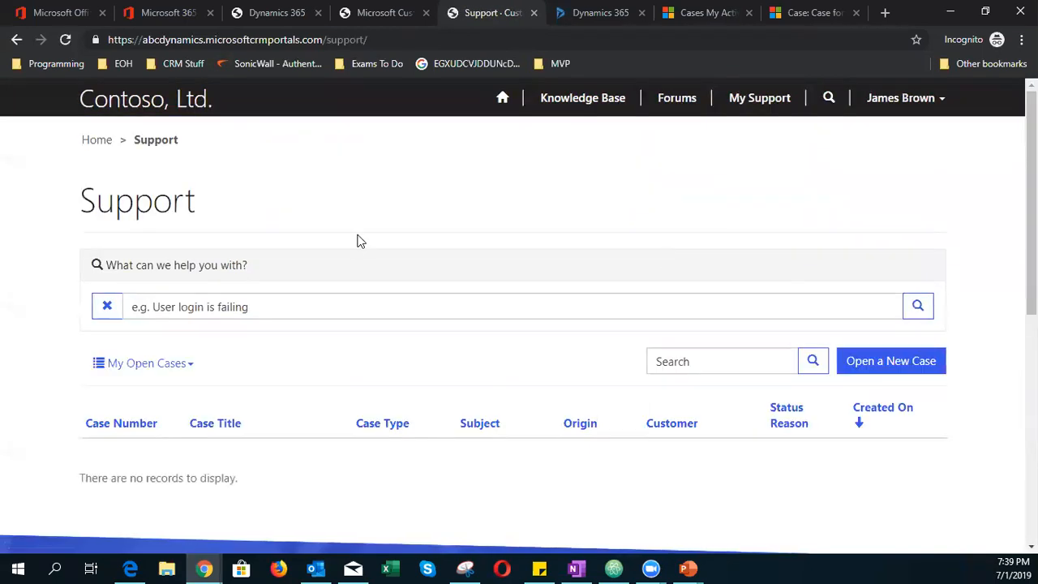
- Open a new support case on the portal and title it "Printer is not working"
{"action": "scroll", "coordinate": [365, 259], "scroll_direction": "down", "scroll_amount": 1}
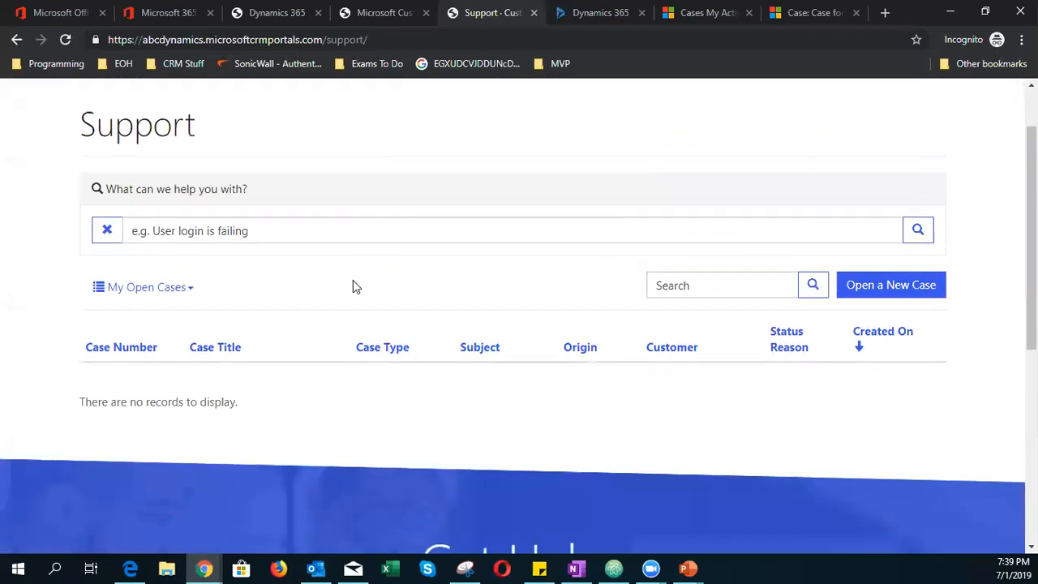
{"action": "left_click", "coordinate": [867, 292]}
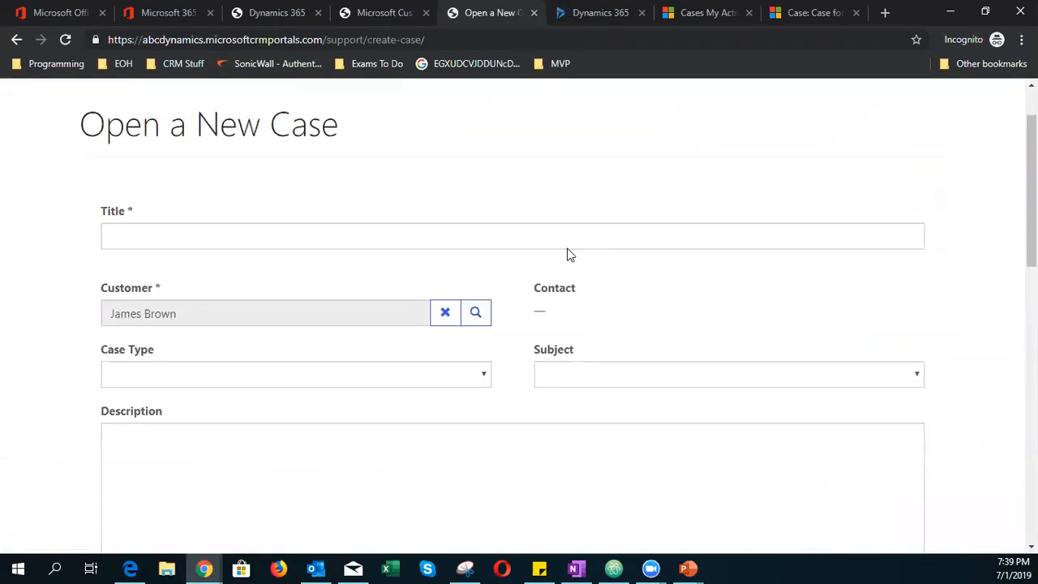
{"action": "left_click", "coordinate": [507, 233]}
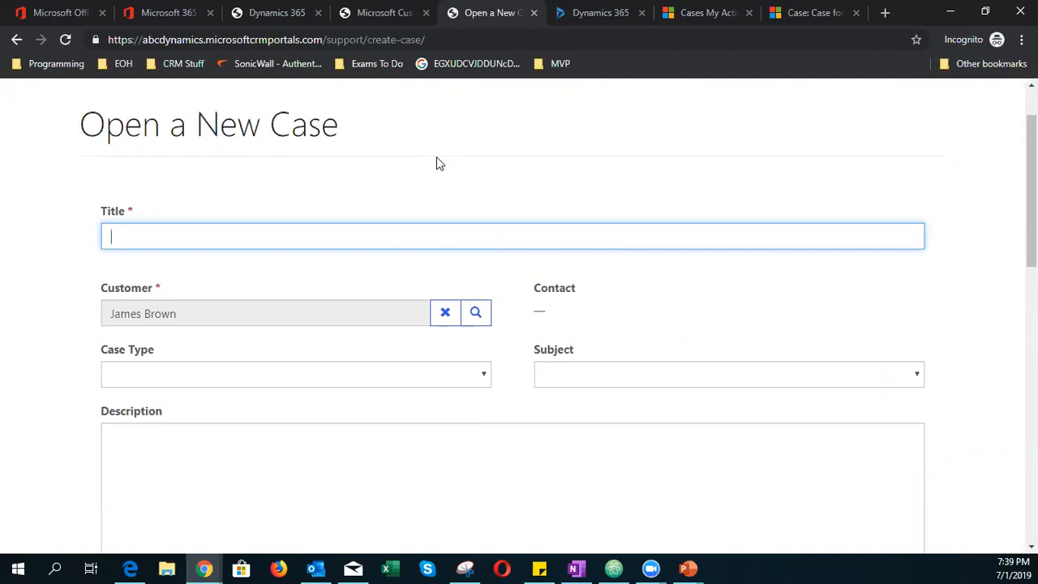
{"action": "type", "text": "Printer is not working"}
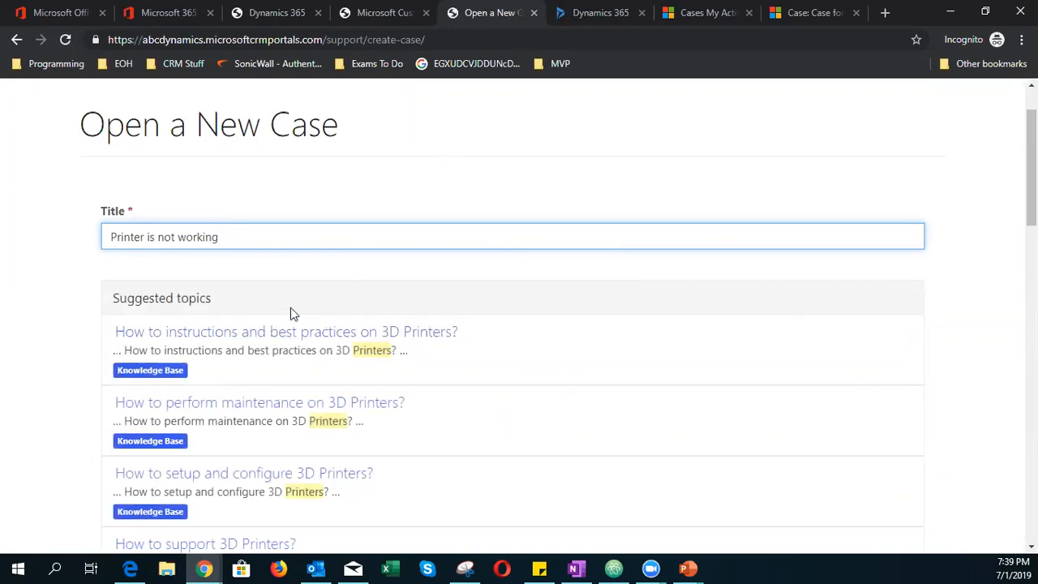
- Review the suggested knowledge base topics and set the case type to Problem and the subject to Maintenance
{"action": "scroll", "coordinate": [291, 308], "scroll_direction": "down", "scroll_amount": 1}
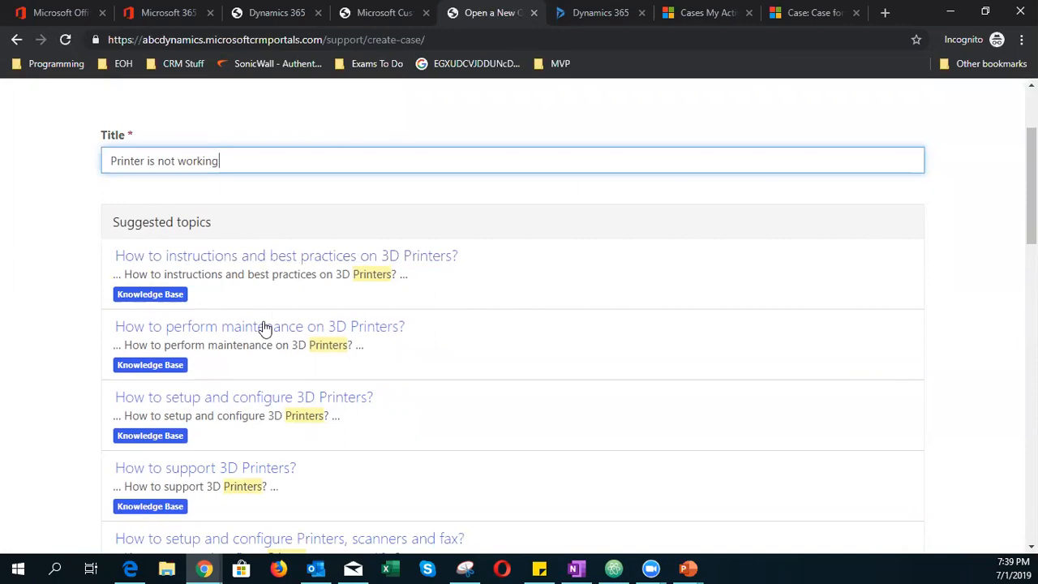
{"action": "scroll", "coordinate": [268, 324], "scroll_direction": "down", "scroll_amount": 1}
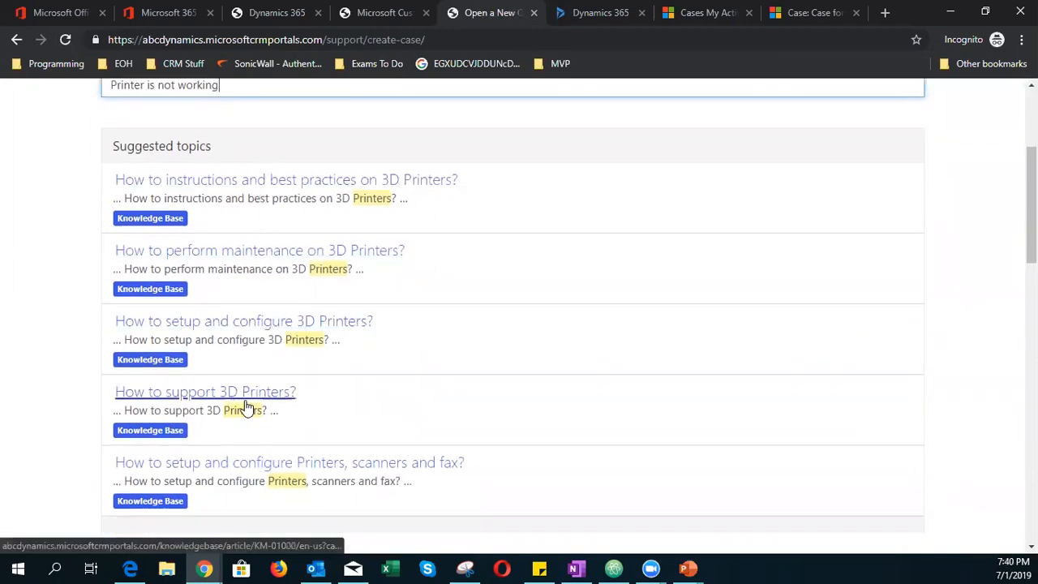
{"action": "scroll", "coordinate": [267, 459], "scroll_direction": "down", "scroll_amount": 2}
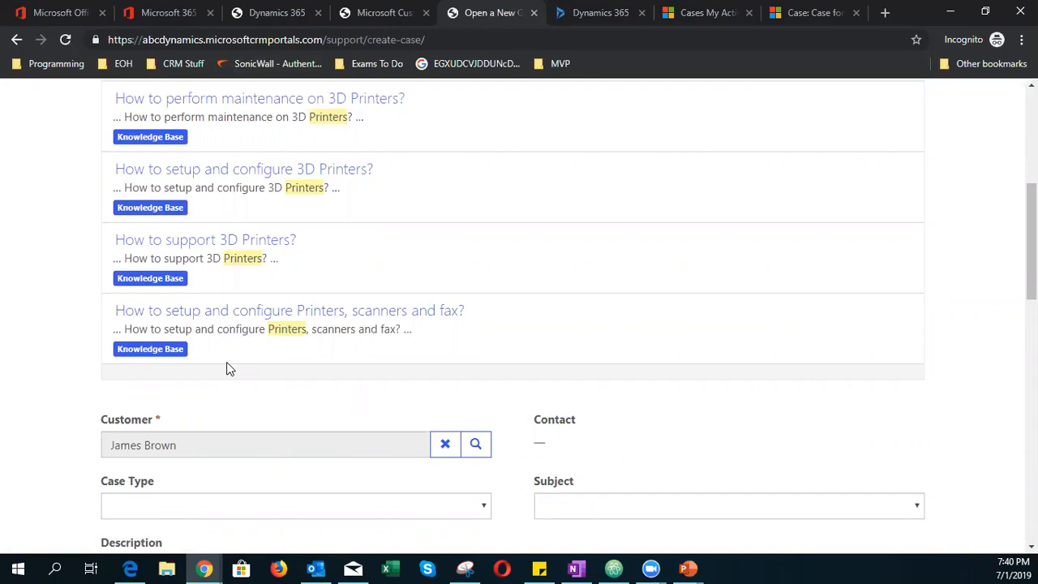
{"action": "scroll", "coordinate": [230, 369], "scroll_direction": "down", "scroll_amount": 1}
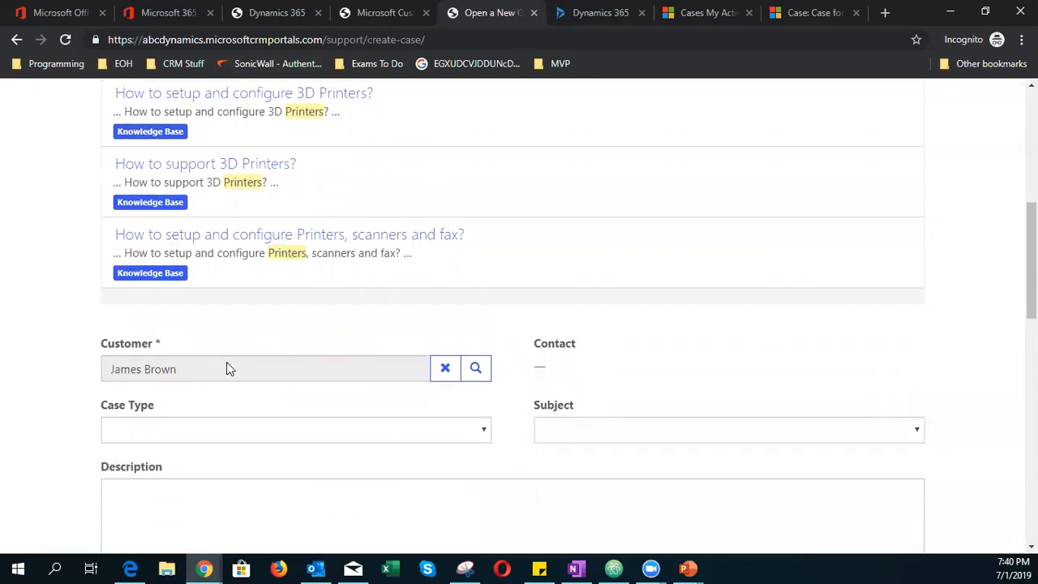
{"action": "scroll", "coordinate": [229, 361], "scroll_direction": "down", "scroll_amount": 1}
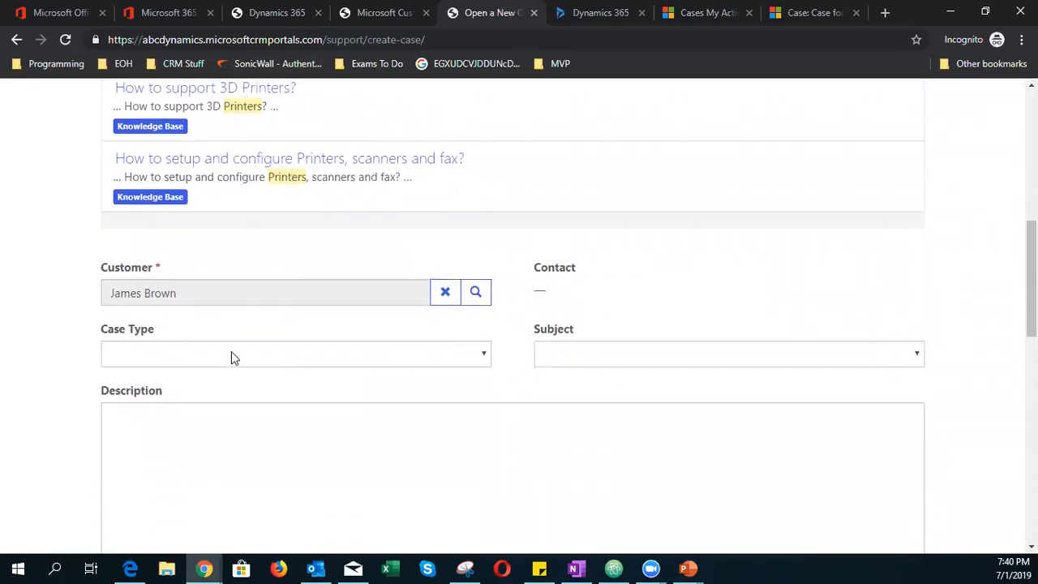
{"action": "left_click", "coordinate": [232, 355]}
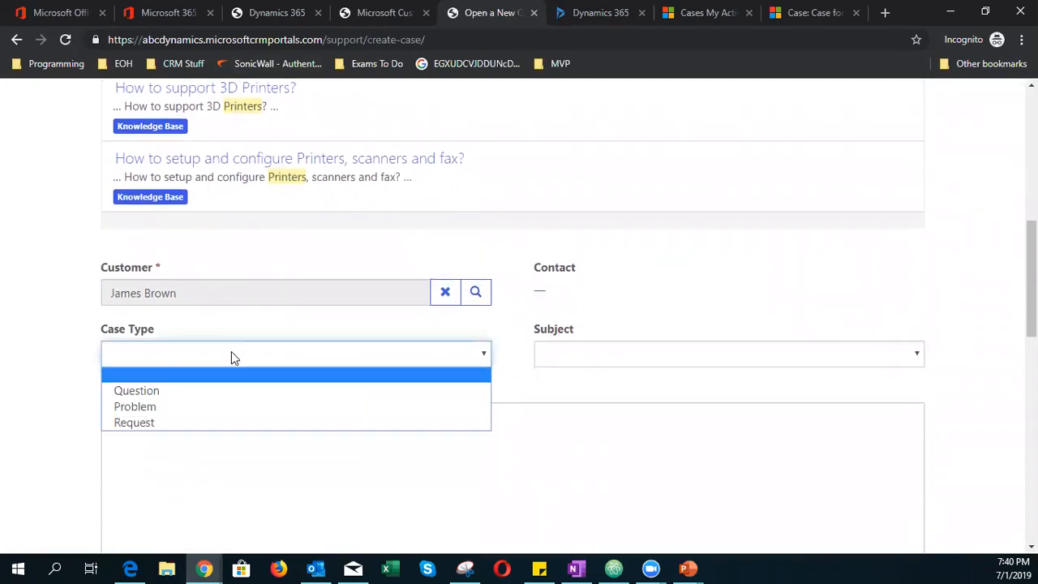
{"action": "left_click", "coordinate": [228, 408]}
{"action": "left_click", "coordinate": [560, 355]}
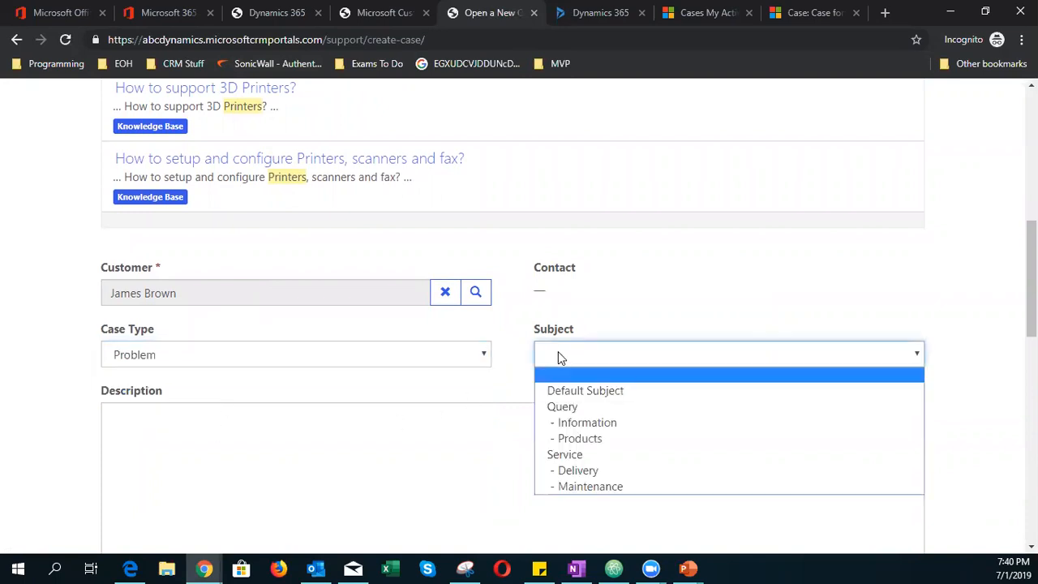
{"action": "left_click", "coordinate": [589, 487]}
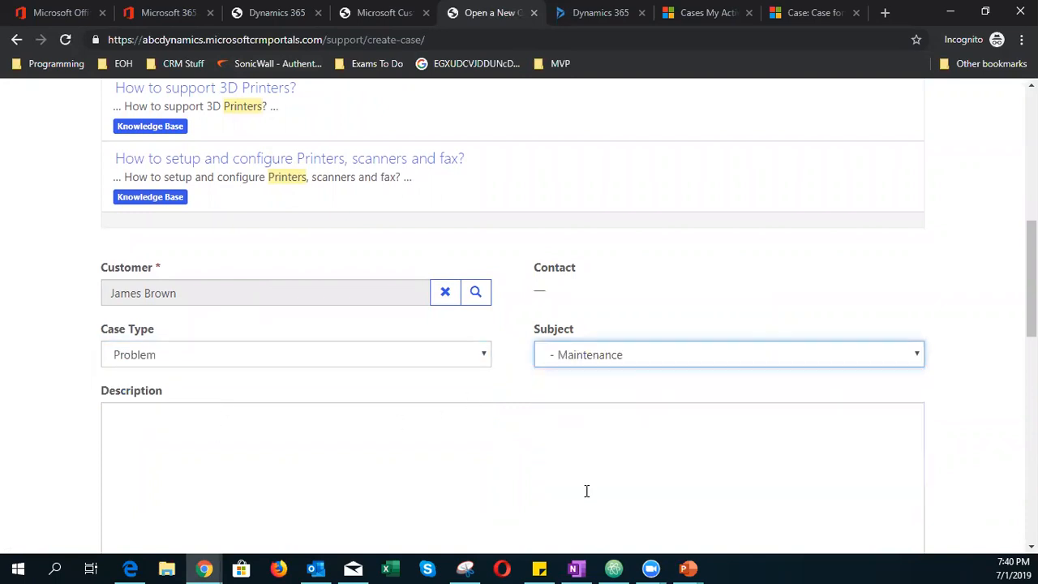
{"action": "left_click", "coordinate": [570, 294]}
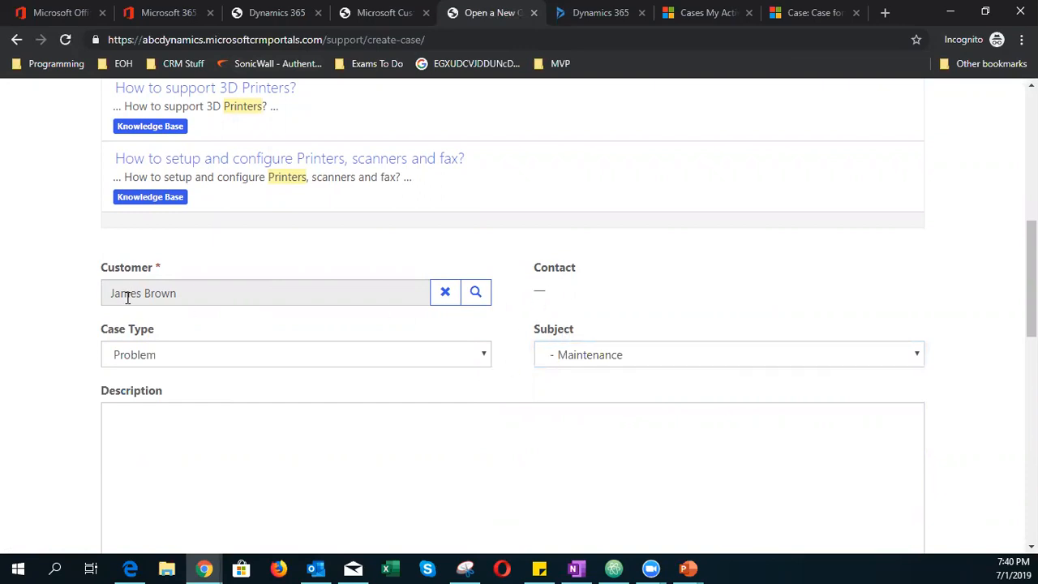
{"action": "left_click_drag", "start_coordinate": [185, 292], "coordinate": [94, 315]}
- Enter "Fridge not getting cold" as the new case's description
{"action": "scroll", "coordinate": [148, 427], "scroll_direction": "down", "scroll_amount": 1}
{"action": "left_click", "coordinate": [157, 394]}
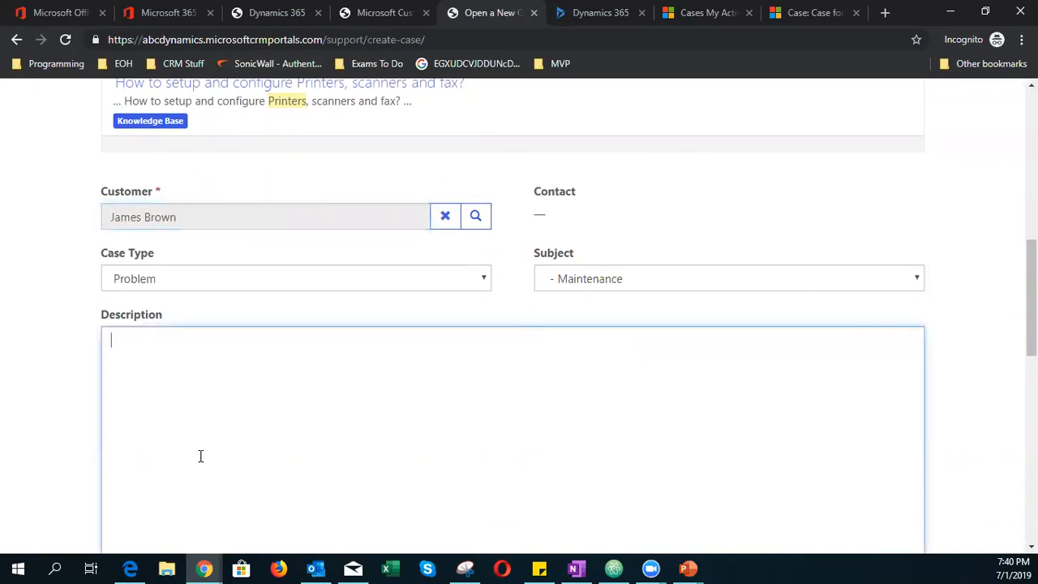
{"action": "type", "text": "Fridge not getting cold"}
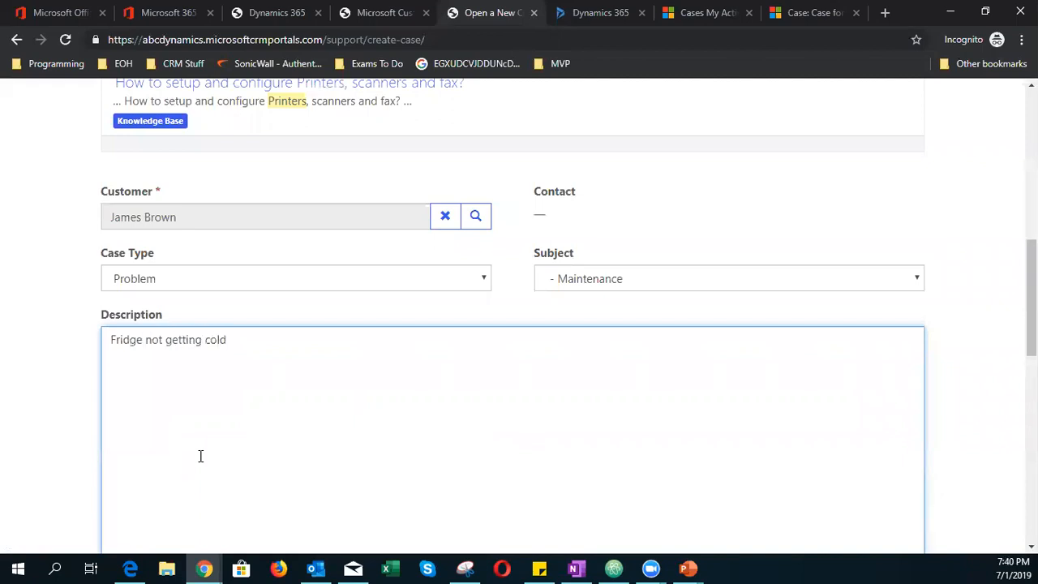
- Submit the new portal case without attaching a file
{"action": "scroll", "coordinate": [201, 456], "scroll_direction": "down", "scroll_amount": 3}
{"action": "left_click", "coordinate": [173, 455]}
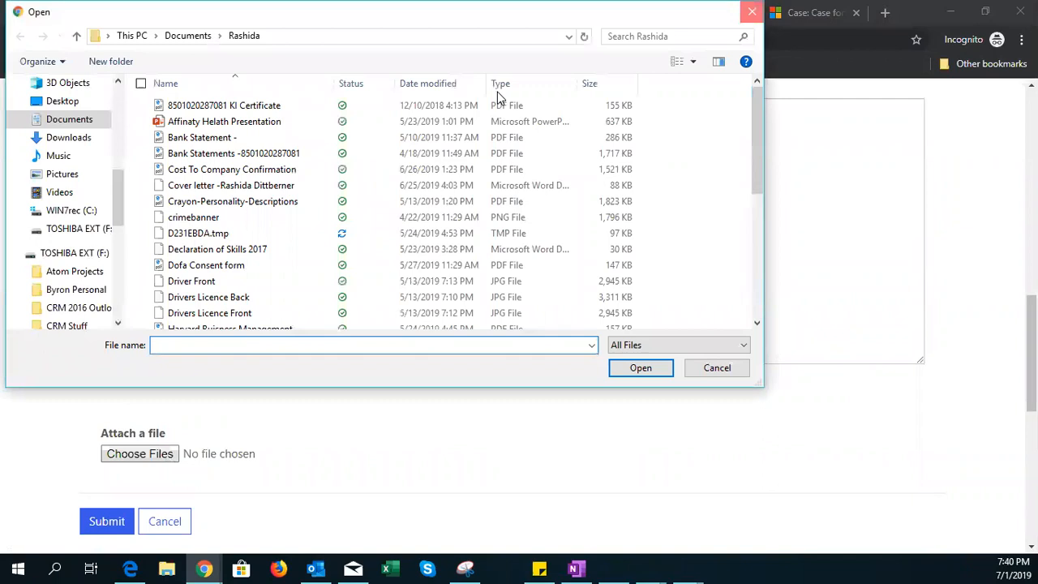
{"action": "key", "text": "Escape"}
{"action": "left_click", "coordinate": [109, 525]}
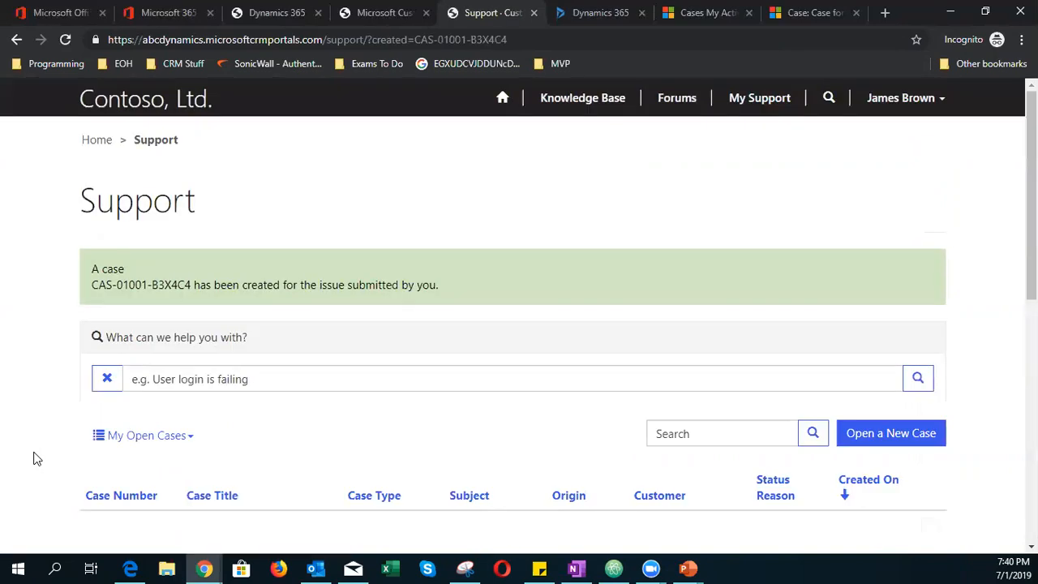
- Check the submitted case's number and title on the portal's Support page
{"action": "left_click_drag", "start_coordinate": [93, 285], "coordinate": [192, 282]}
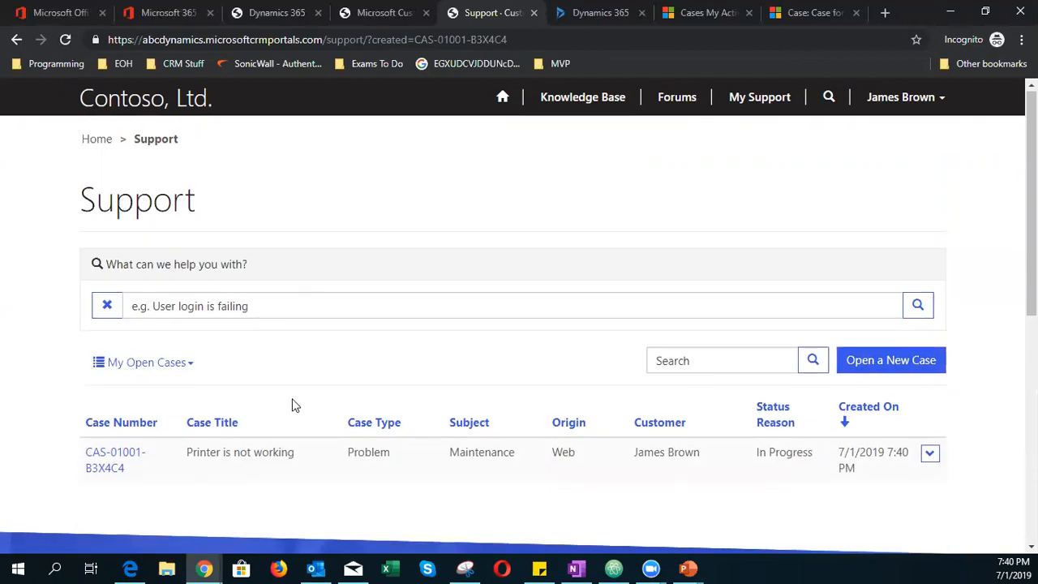
{"action": "scroll", "coordinate": [294, 405], "scroll_direction": "down", "scroll_amount": 1}
{"action": "left_click_drag", "start_coordinate": [187, 379], "coordinate": [296, 382]}
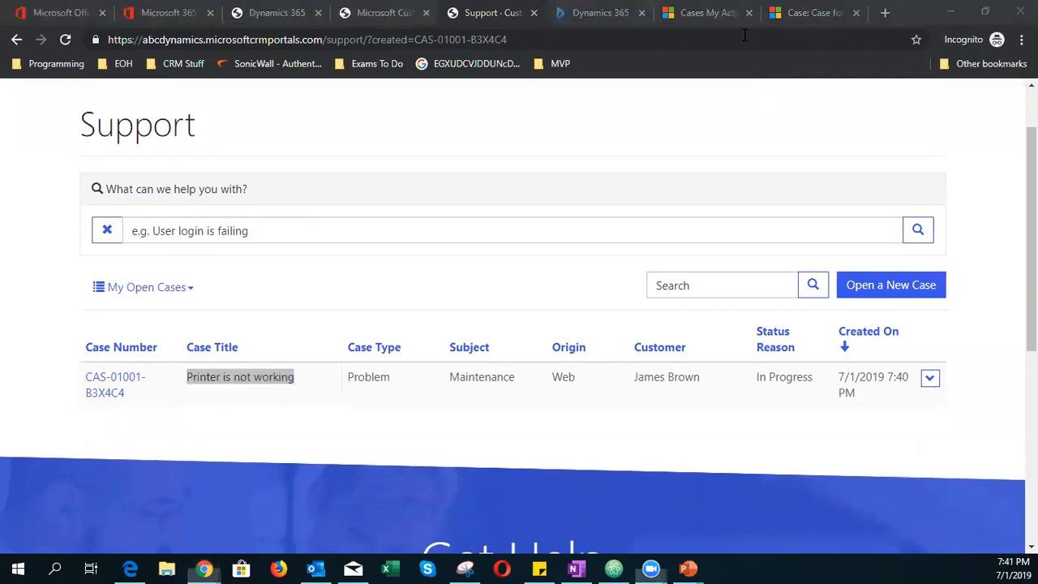
- Switch to the Customer Service Hub, reload it, and show the case list in the Active Cases view
{"action": "left_click", "coordinate": [713, 13]}
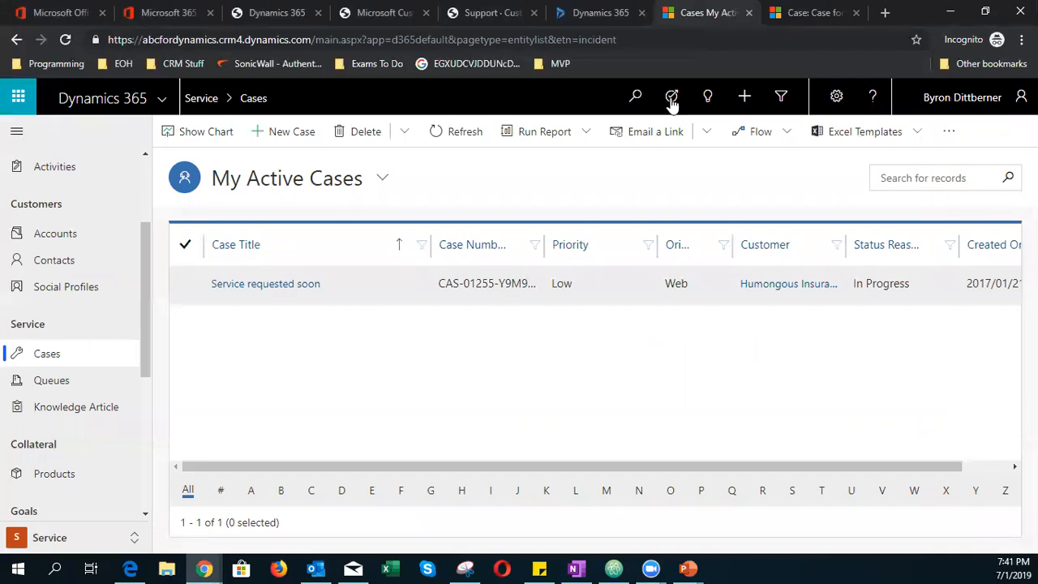
{"action": "left_click", "coordinate": [831, 16]}
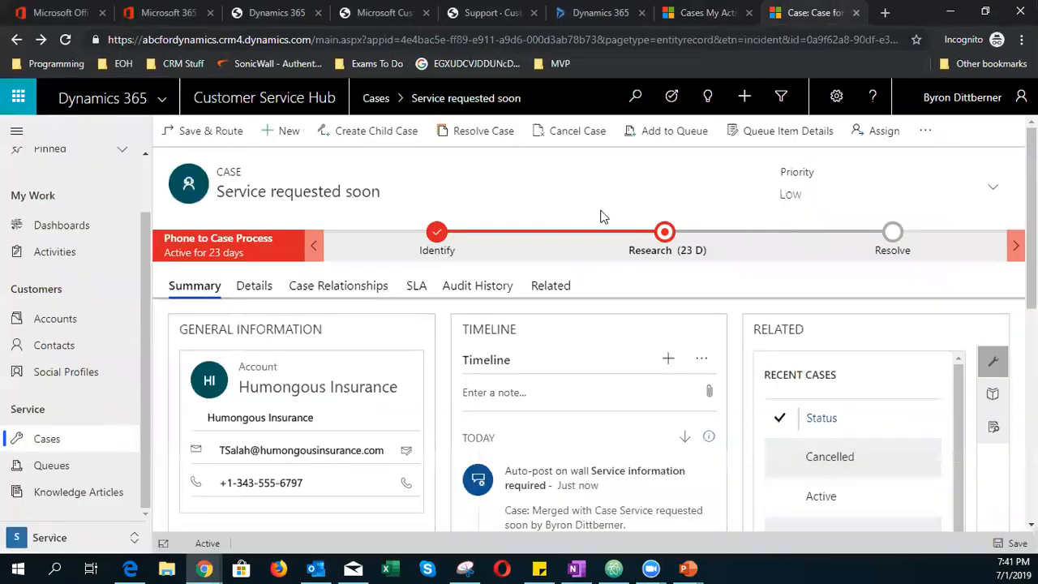
{"action": "left_click", "coordinate": [66, 40]}
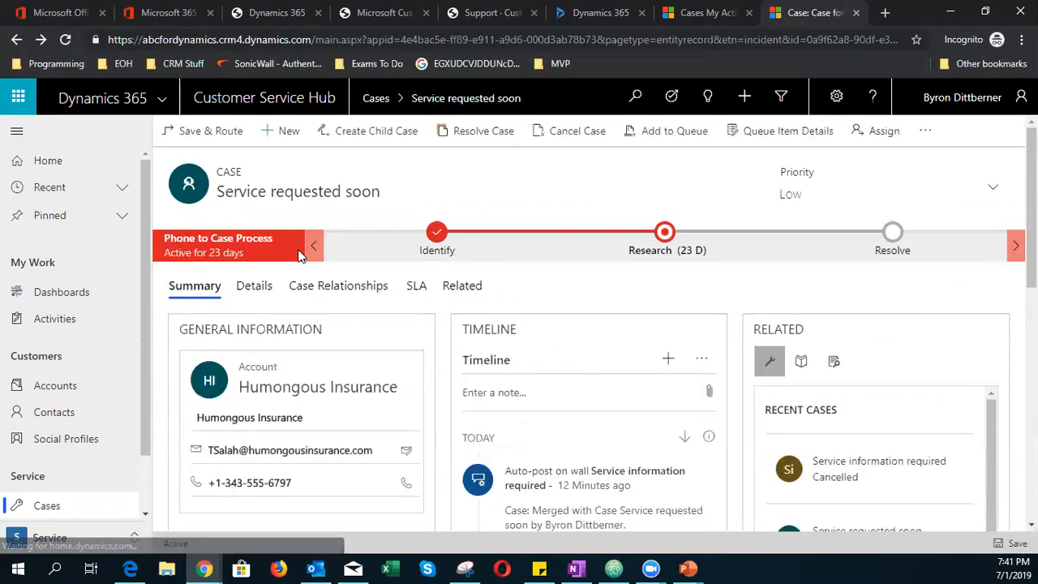
{"action": "left_click", "coordinate": [48, 508]}
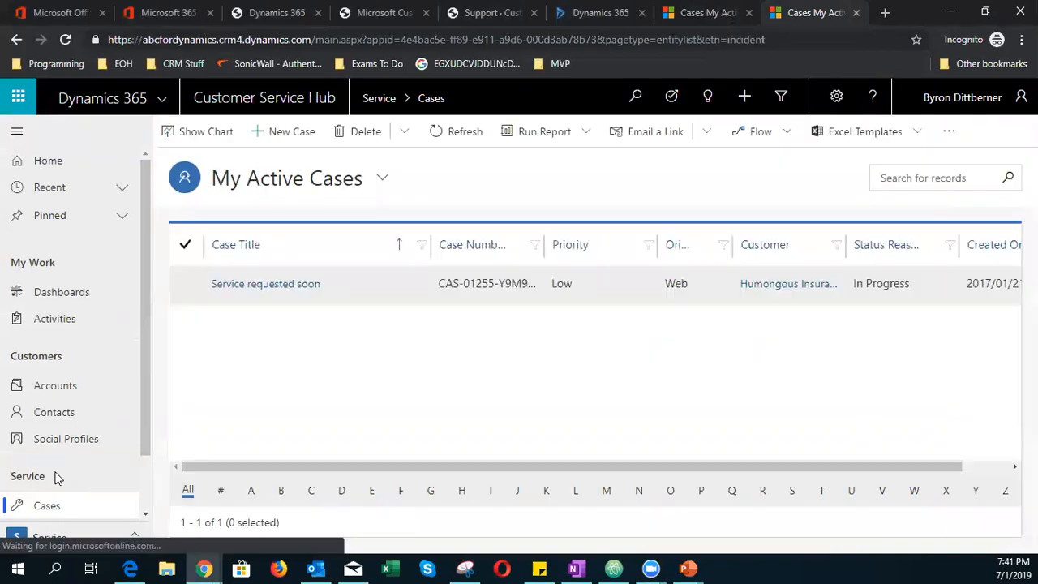
{"action": "left_click", "coordinate": [384, 180]}
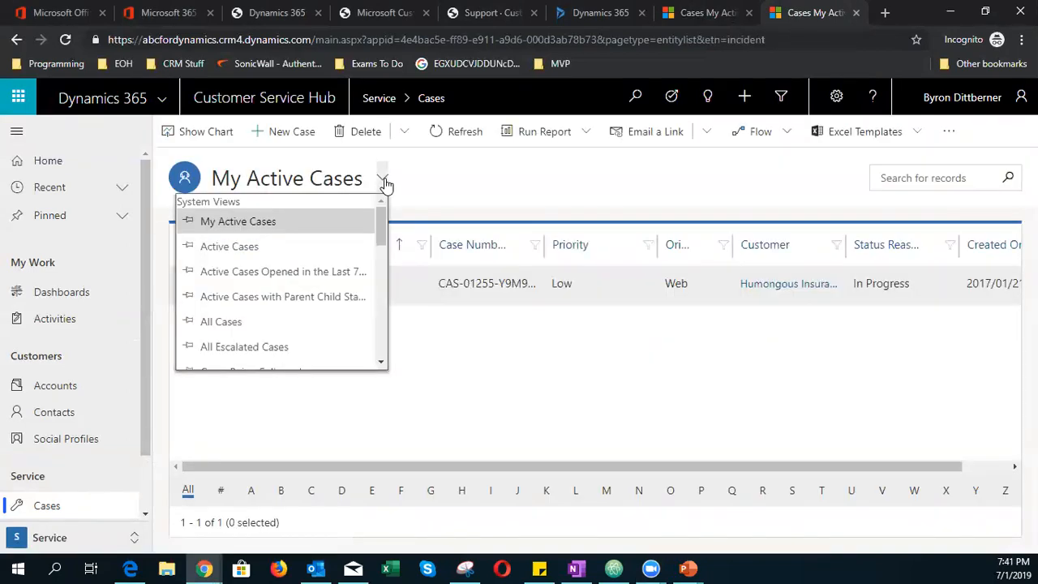
{"action": "left_click", "coordinate": [360, 256]}
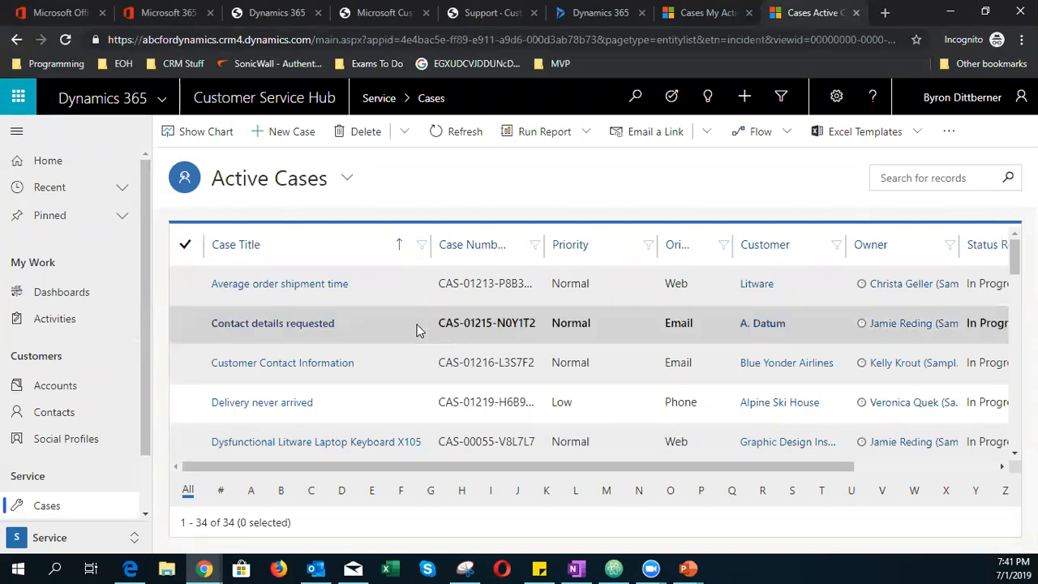
- Sort the active cases by Created On with the newest first, and open the "Printer is not working" case
{"action": "left_click_drag", "start_coordinate": [509, 465], "coordinate": [718, 487]}
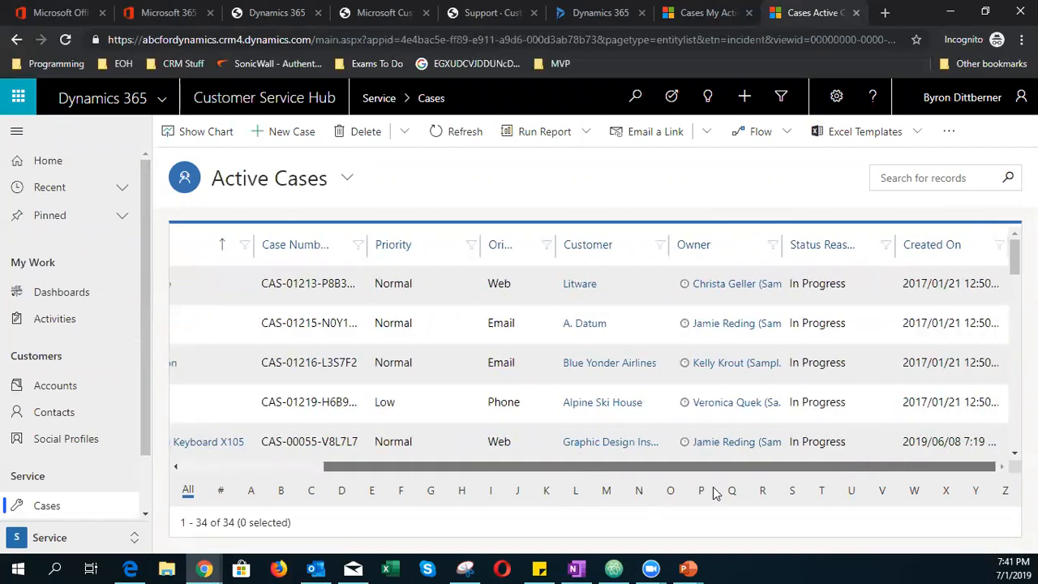
{"action": "left_click", "coordinate": [930, 252]}
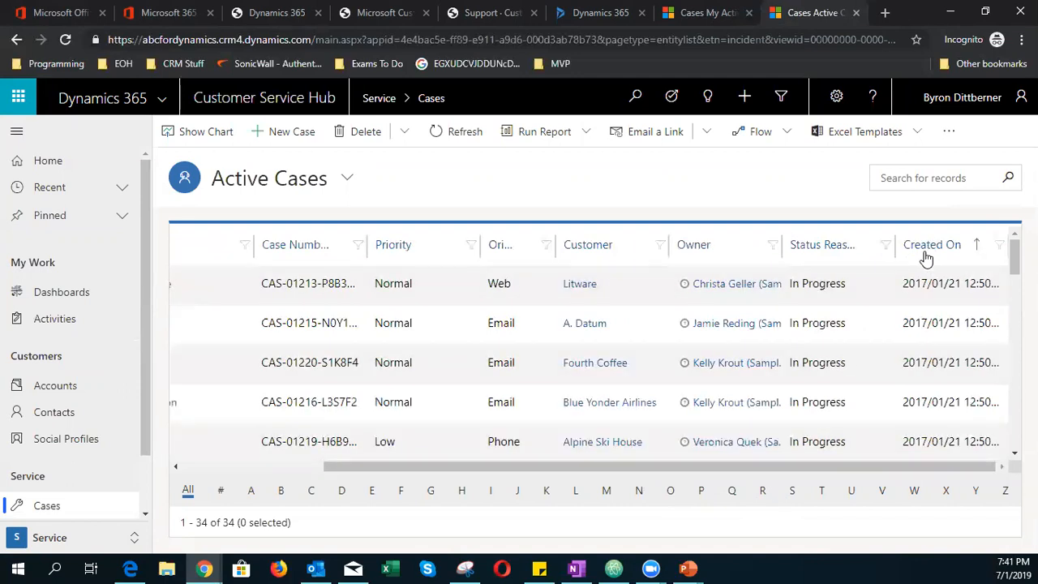
{"action": "left_click_drag", "start_coordinate": [671, 468], "coordinate": [646, 469]}
{"action": "left_click_drag", "start_coordinate": [525, 490], "coordinate": [804, 476]}
{"action": "left_click", "coordinate": [923, 251]}
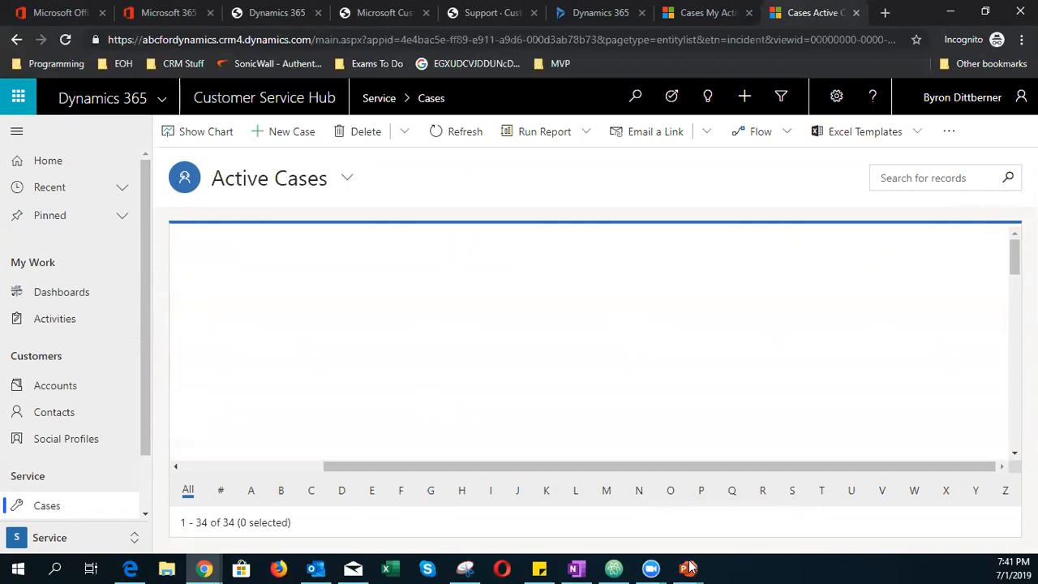
{"action": "left_click_drag", "start_coordinate": [581, 487], "coordinate": [490, 501]}
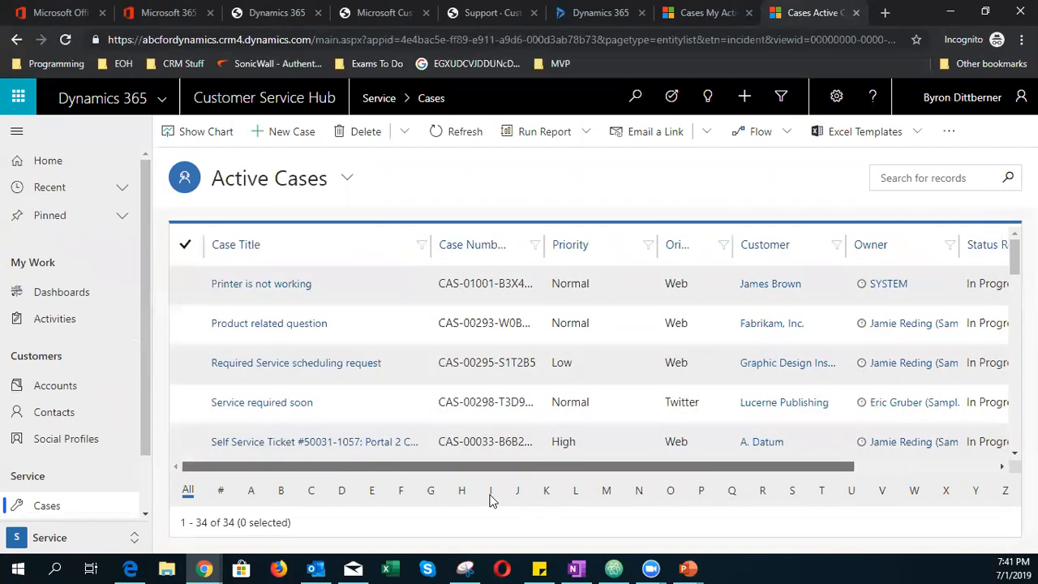
{"action": "left_click", "coordinate": [260, 286]}
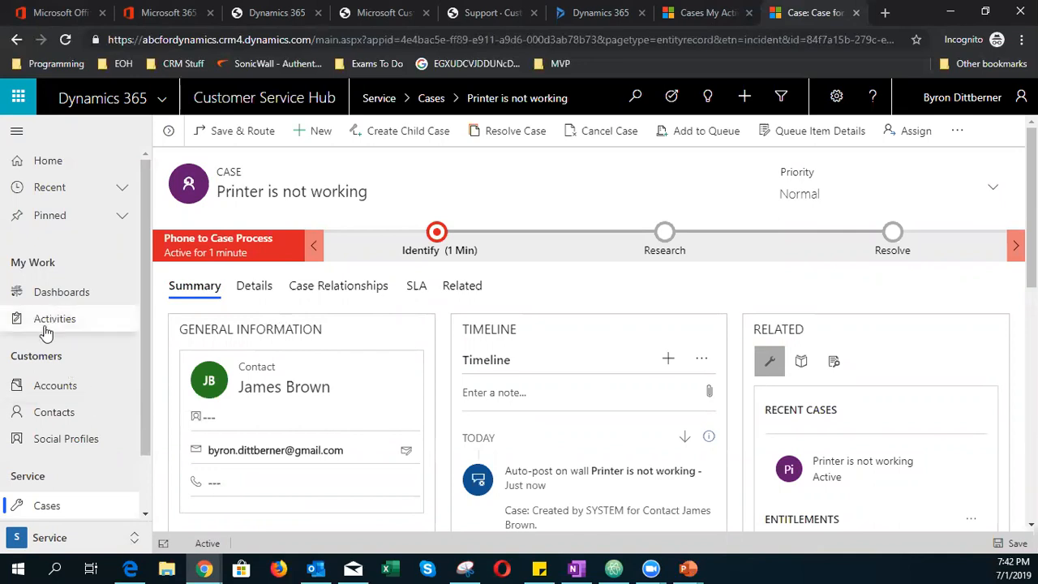
- Return to the case list and open Advanced Settings from the other Dynamics 365 case-list browser tab
{"action": "scroll", "coordinate": [56, 442], "scroll_direction": "down", "scroll_amount": 1}
{"action": "left_click", "coordinate": [51, 440]}
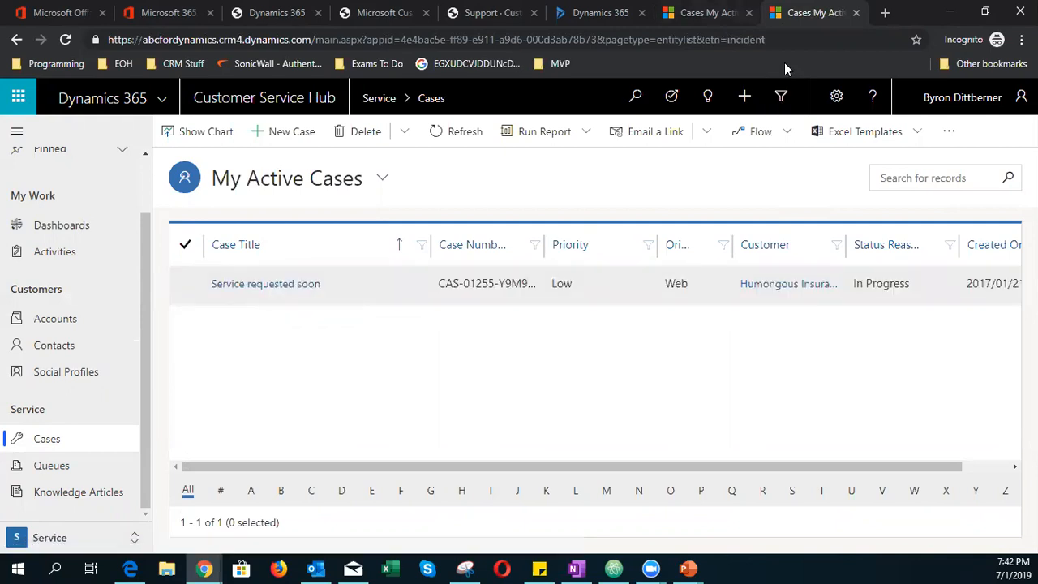
{"action": "left_click", "coordinate": [708, 13]}
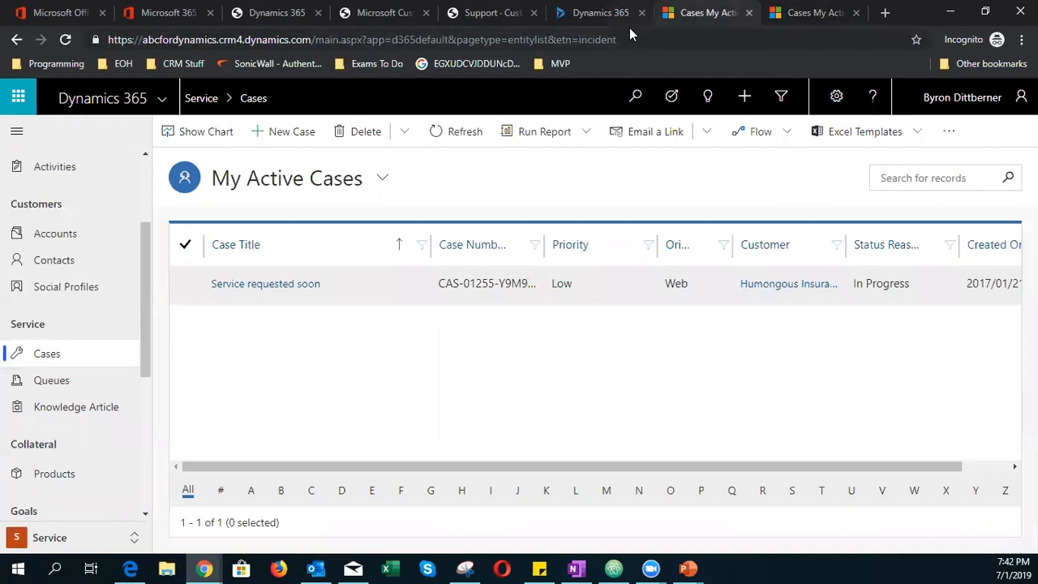
{"action": "left_click", "coordinate": [837, 104]}
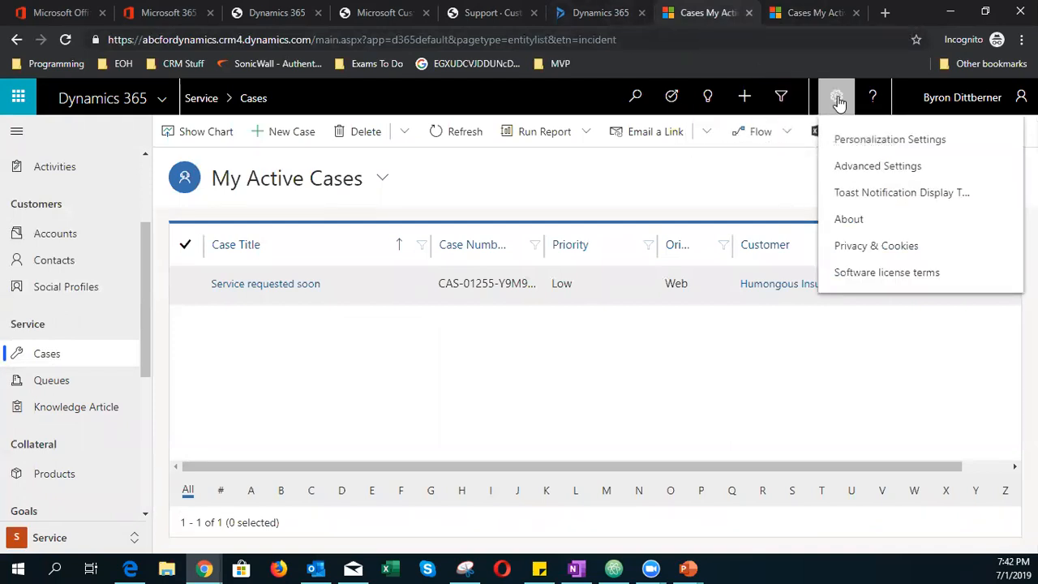
{"action": "left_click", "coordinate": [877, 167]}
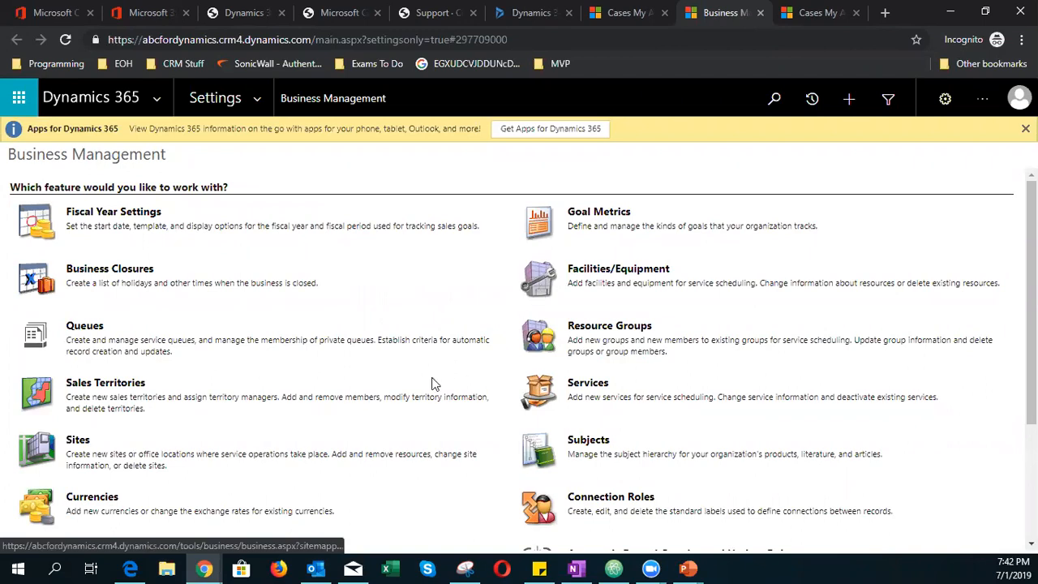
- Open Routing Rule Sets in the Service Management settings
{"action": "left_click", "coordinate": [256, 100]}
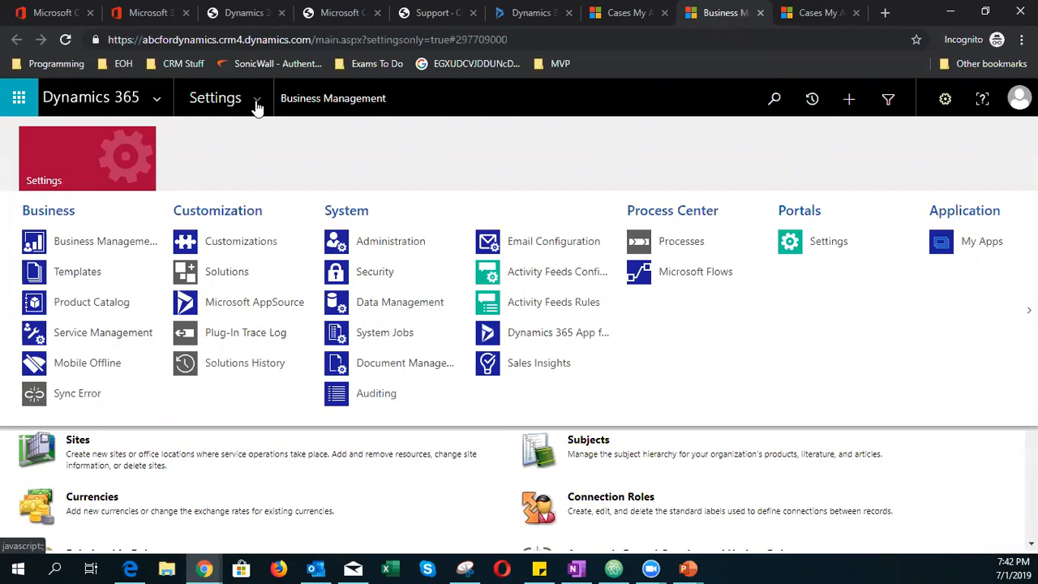
{"action": "left_click", "coordinate": [111, 335]}
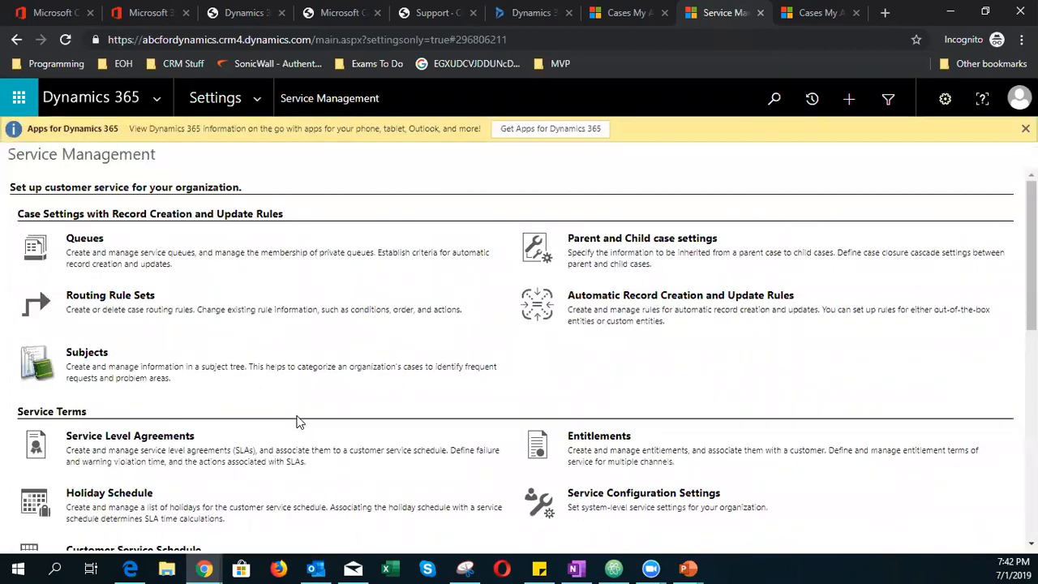
{"action": "left_click", "coordinate": [132, 300]}
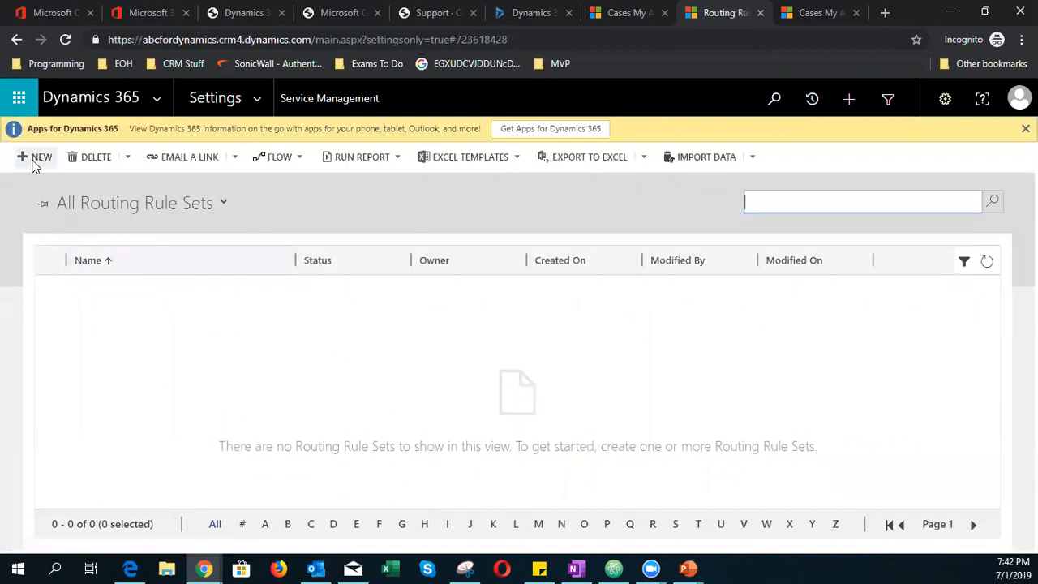
- Start a new routing rule set and name it "Maintenance Rule Set", correcting the spelling of Maintenance
{"action": "left_click", "coordinate": [34, 156]}
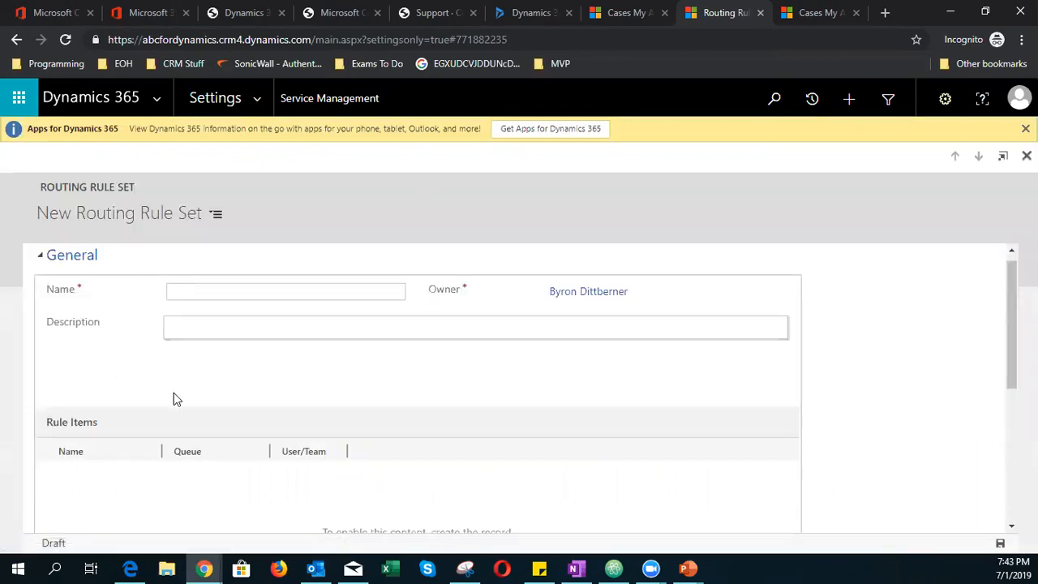
{"action": "type", "text": "Ma"}
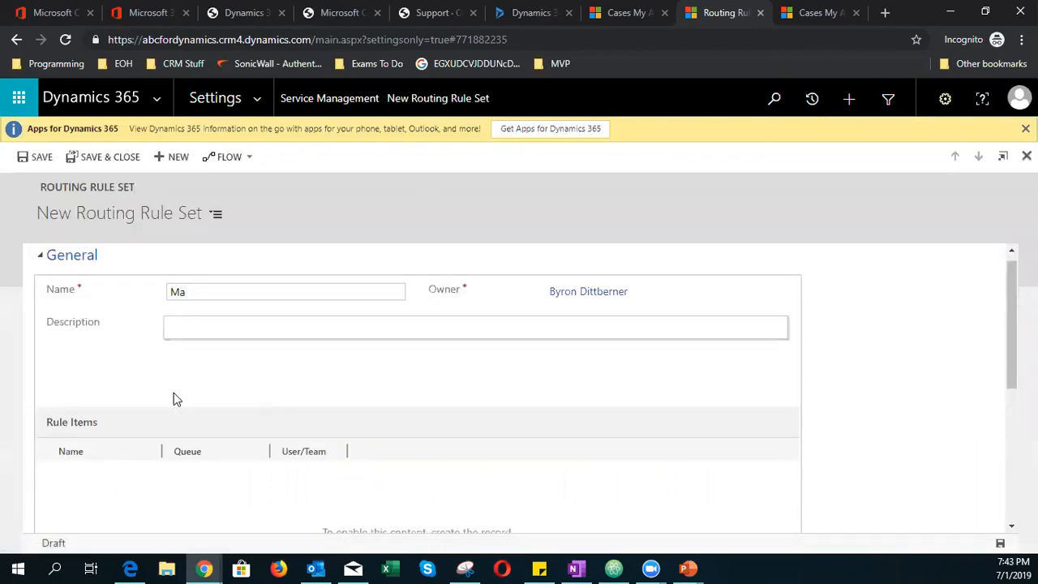
{"action": "type", "text": "intainence Rule Set"}
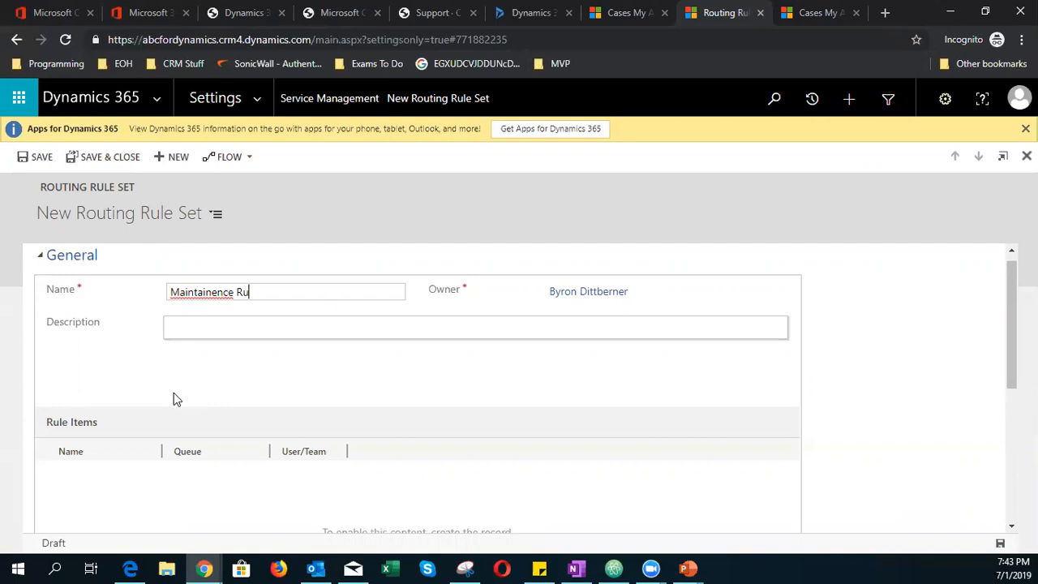
{"action": "right_click", "coordinate": [187, 295]}
{"action": "left_click", "coordinate": [229, 305]}
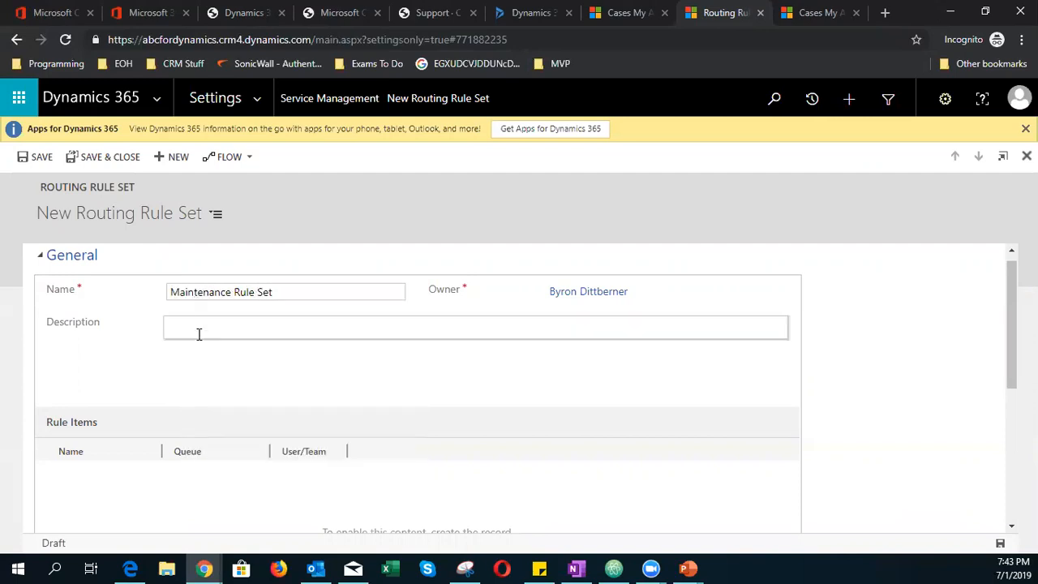
- Describe the rule set as "Route to" followed by the assignee's first name, and save it
{"action": "left_click", "coordinate": [199, 334]}
{"action": "type", "text": "Route to Byron"}
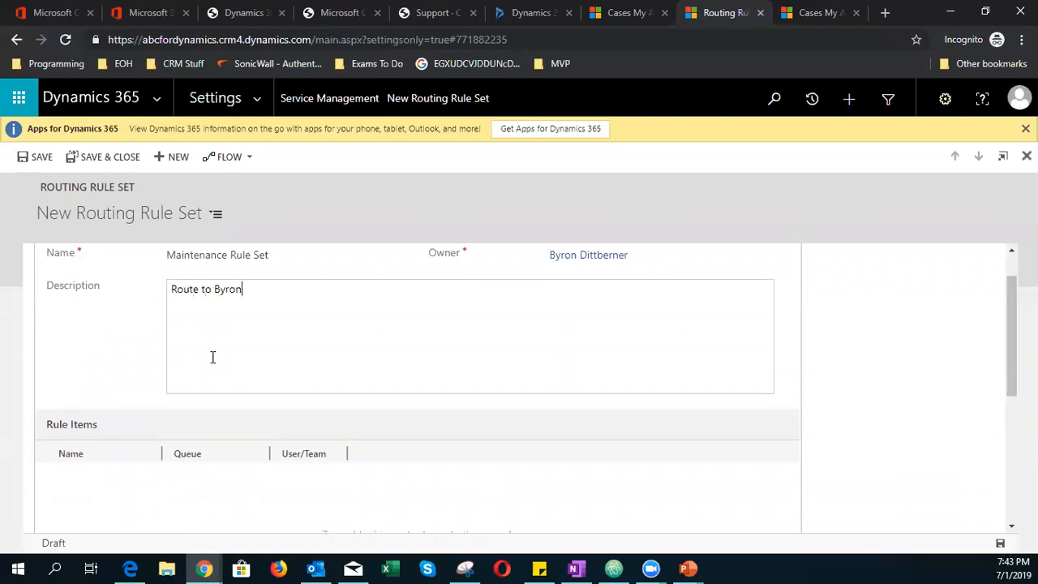
{"action": "scroll", "coordinate": [231, 396], "scroll_direction": "down", "scroll_amount": 2}
{"action": "left_click", "coordinate": [32, 157]}
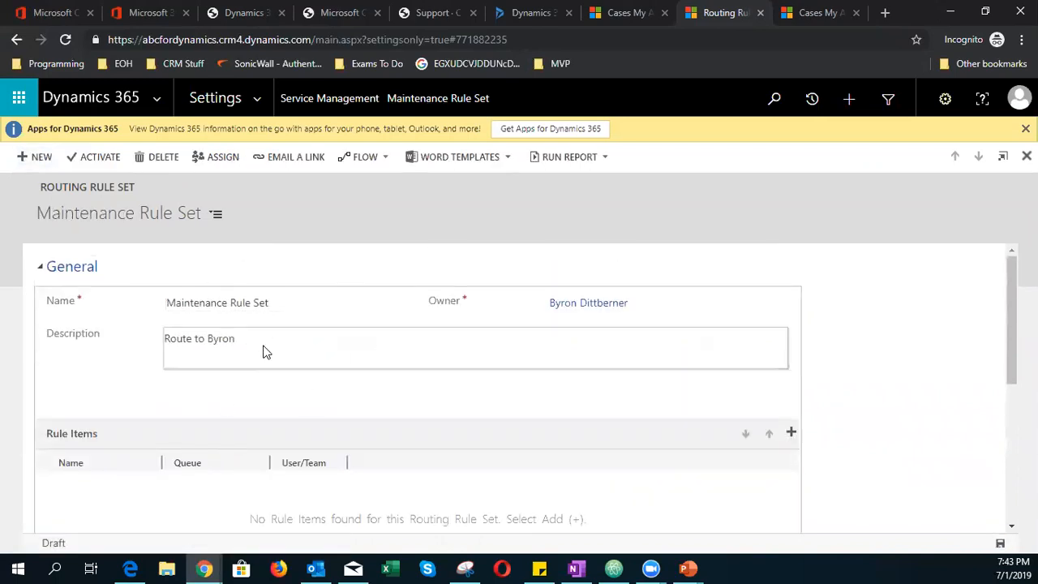
- Add a new rule item to the Maintenance Rule Set
{"action": "scroll", "coordinate": [267, 354], "scroll_direction": "down", "scroll_amount": 1}
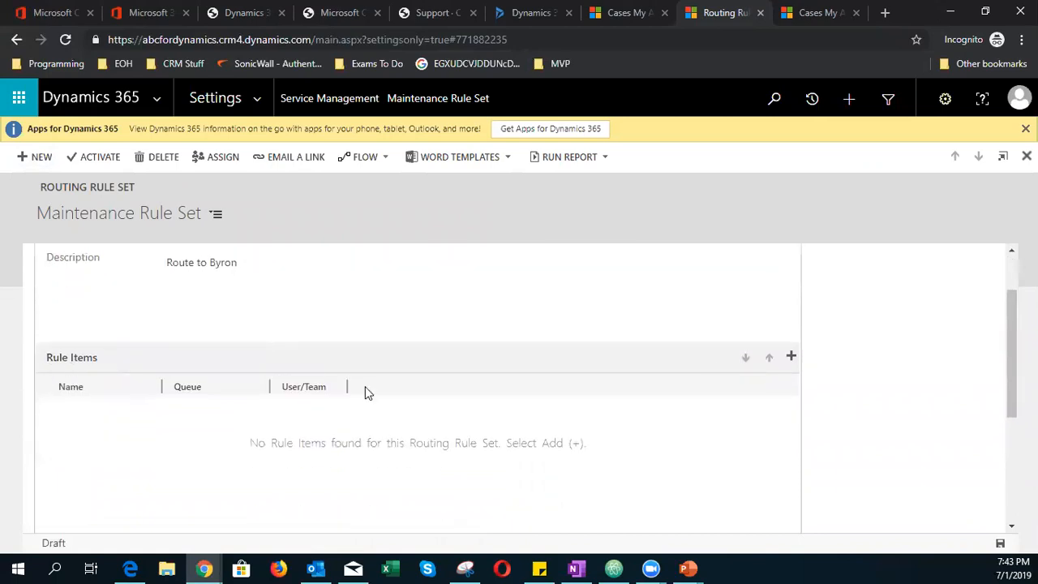
{"action": "left_click", "coordinate": [791, 359]}
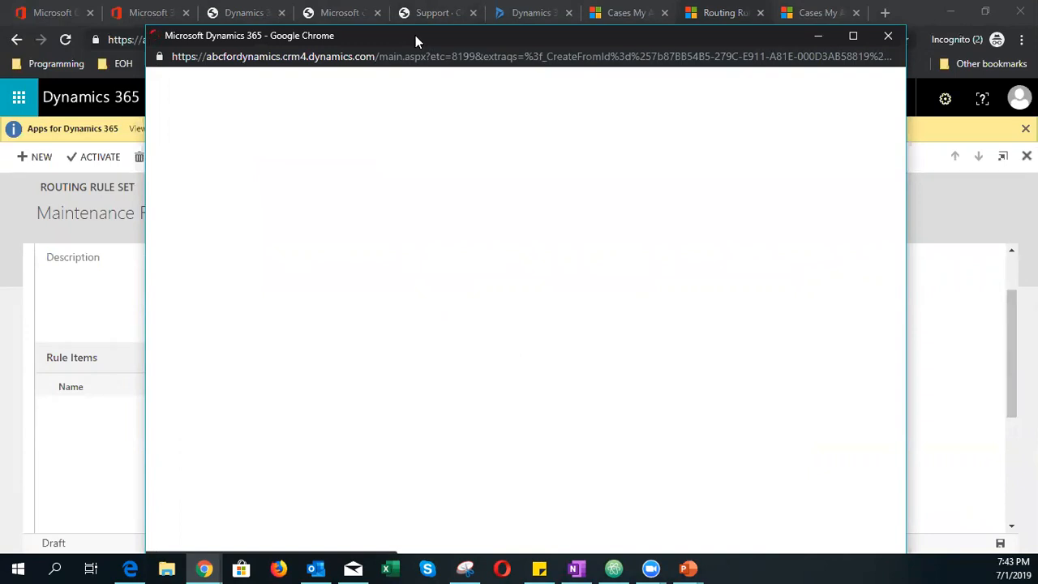
{"action": "left_click_drag", "start_coordinate": [415, 35], "coordinate": [416, 52]}
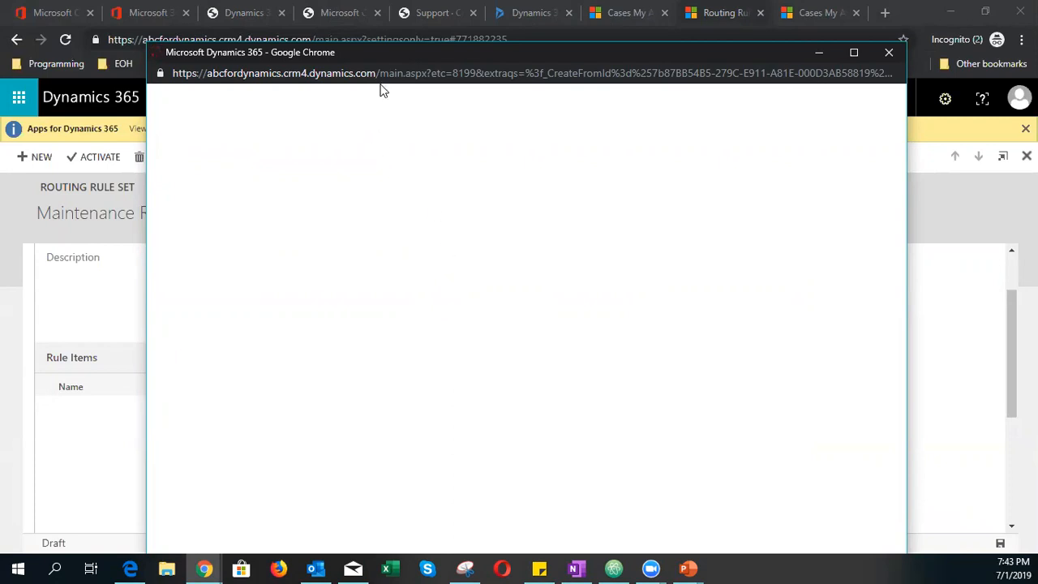
{"action": "scroll", "coordinate": [62, 447], "scroll_direction": "down", "scroll_amount": 5}
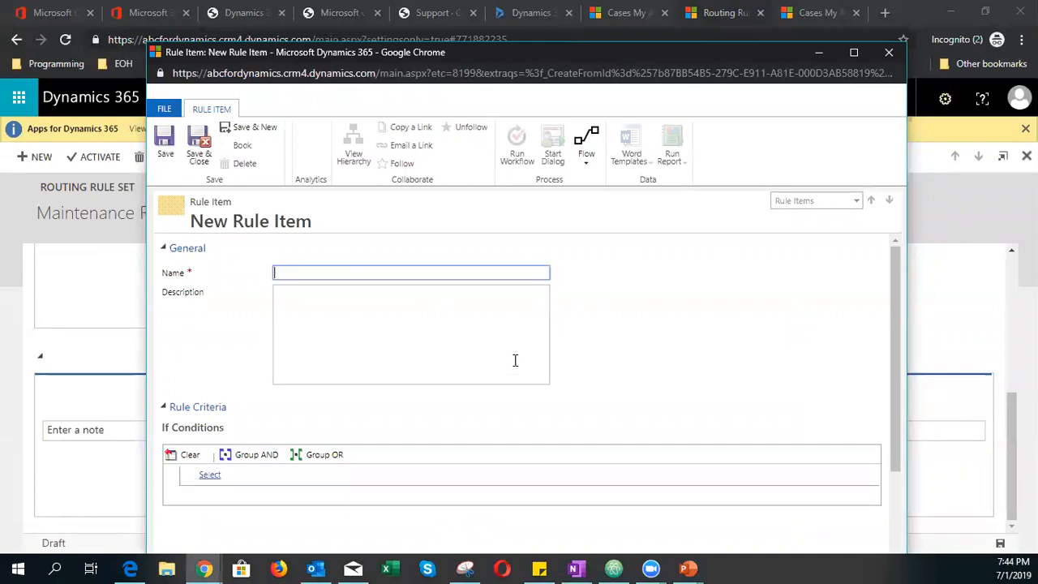
- Name the rule item "Route to" plus the assignee's first name, and enter a description of that person's role
{"action": "left_click", "coordinate": [362, 275]}
{"action": "left_click", "coordinate": [663, 338]}
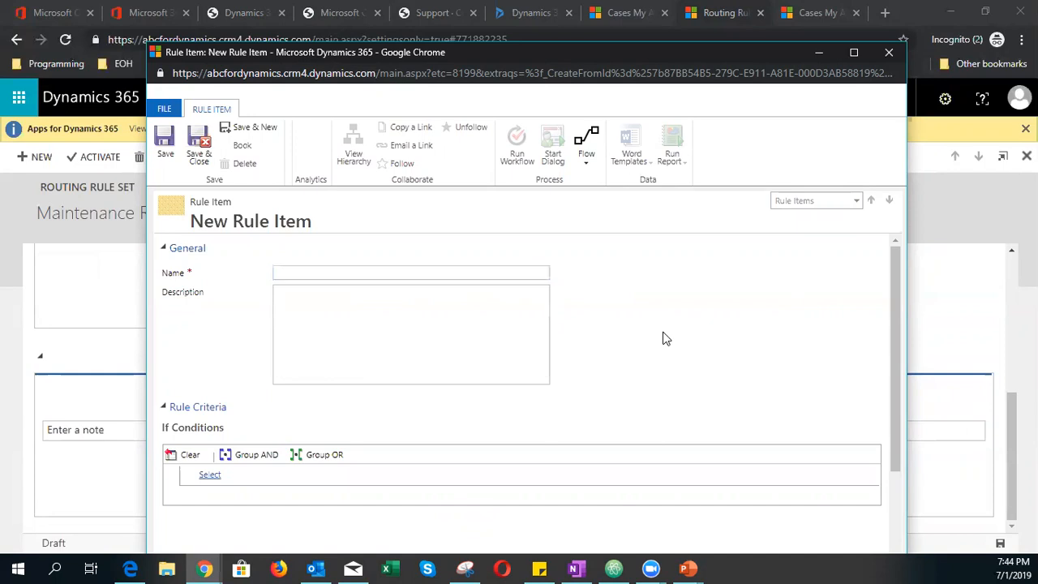
{"action": "left_click", "coordinate": [530, 271]}
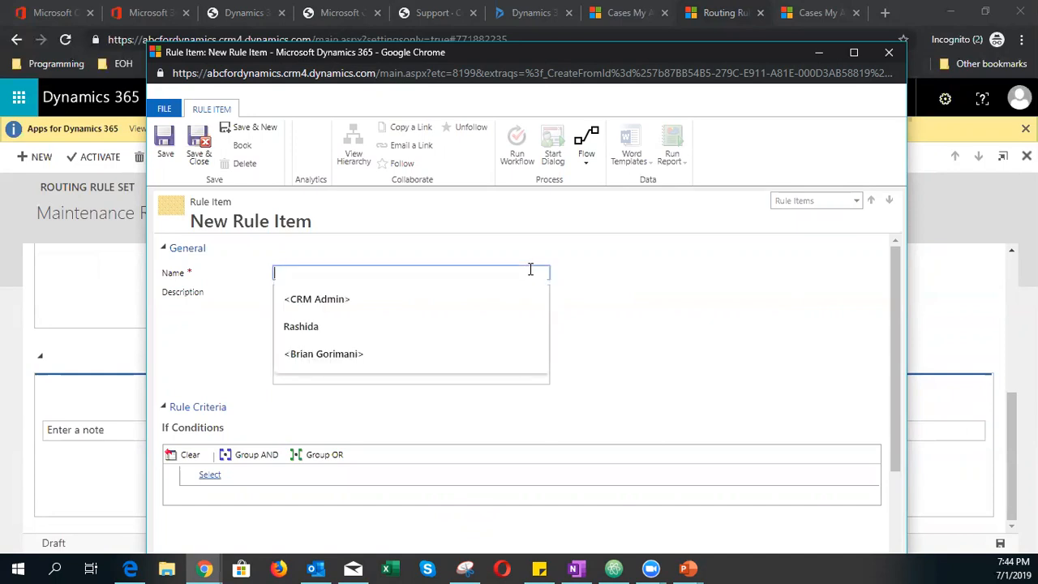
{"action": "type", "text": "Rou"}
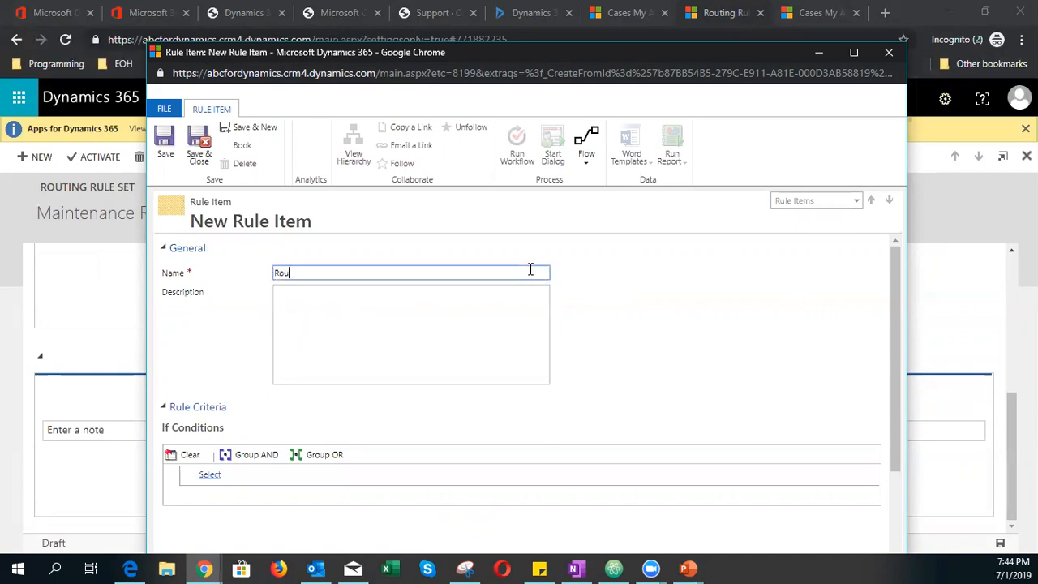
{"action": "type", "text": "te to byron"}
{"action": "left_click", "coordinate": [306, 321]}
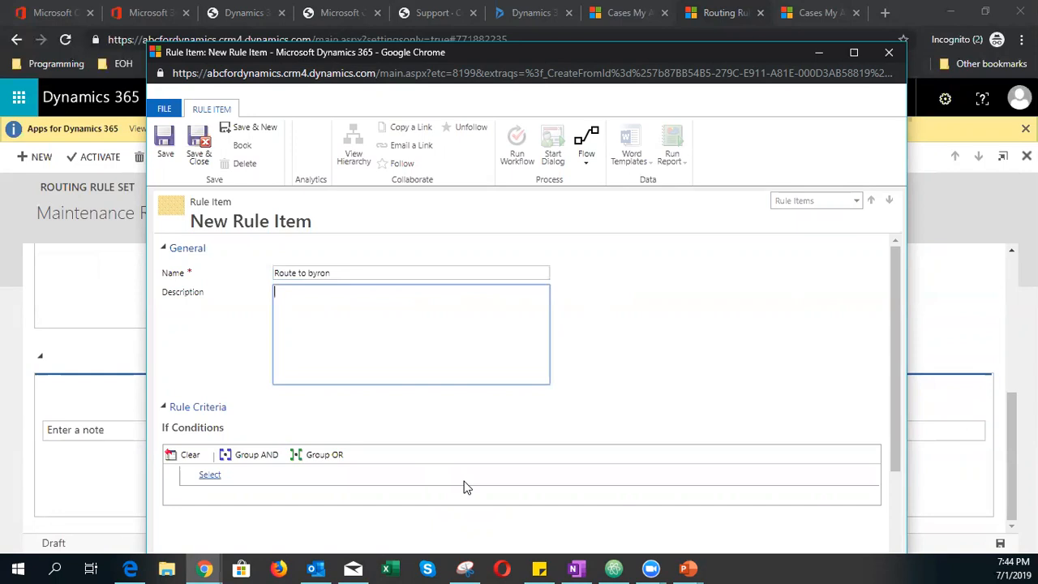
{"action": "type", "text": "Byron is the Mainkjsnco"}
- Add an If condition on the Case entity using the Subject field and the Equals operator
{"action": "scroll", "coordinate": [466, 487], "scroll_direction": "down", "scroll_amount": 2}
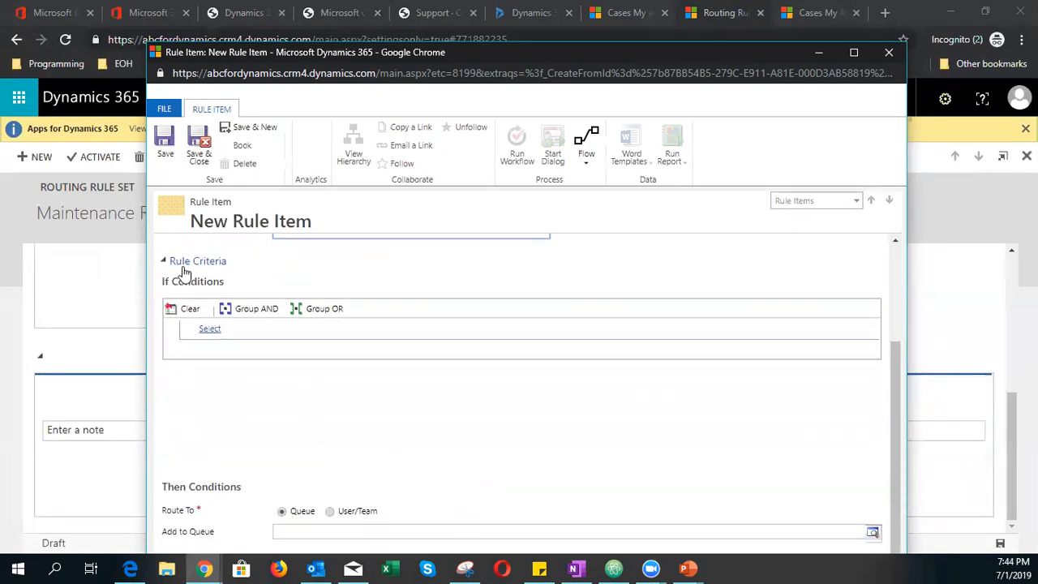
{"action": "left_click", "coordinate": [214, 328]}
{"action": "left_click", "coordinate": [217, 328]}
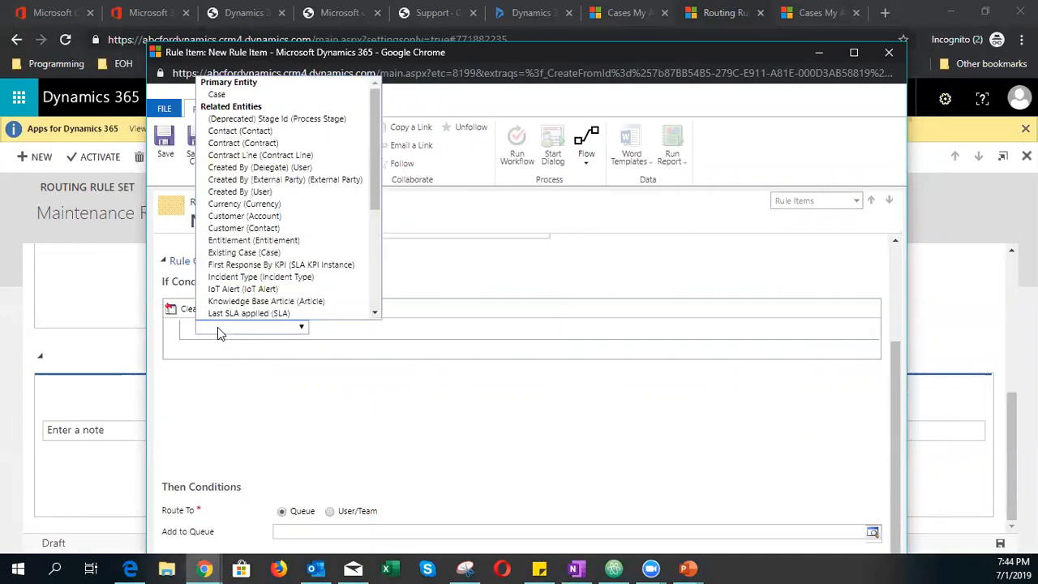
{"action": "left_click", "coordinate": [240, 96]}
{"action": "left_click", "coordinate": [326, 328]}
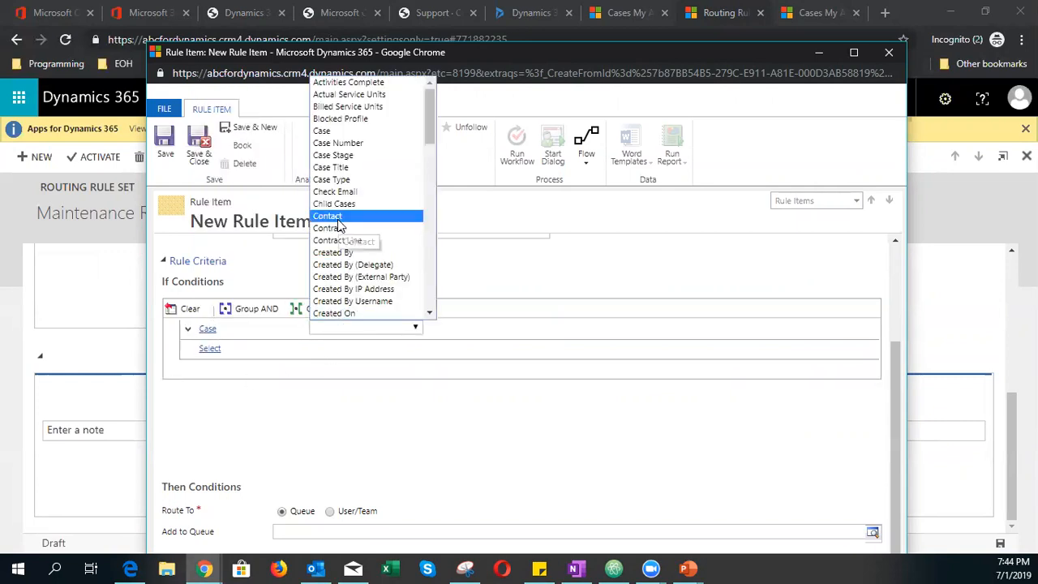
{"action": "scroll", "coordinate": [339, 227], "scroll_direction": "down", "scroll_amount": 10}
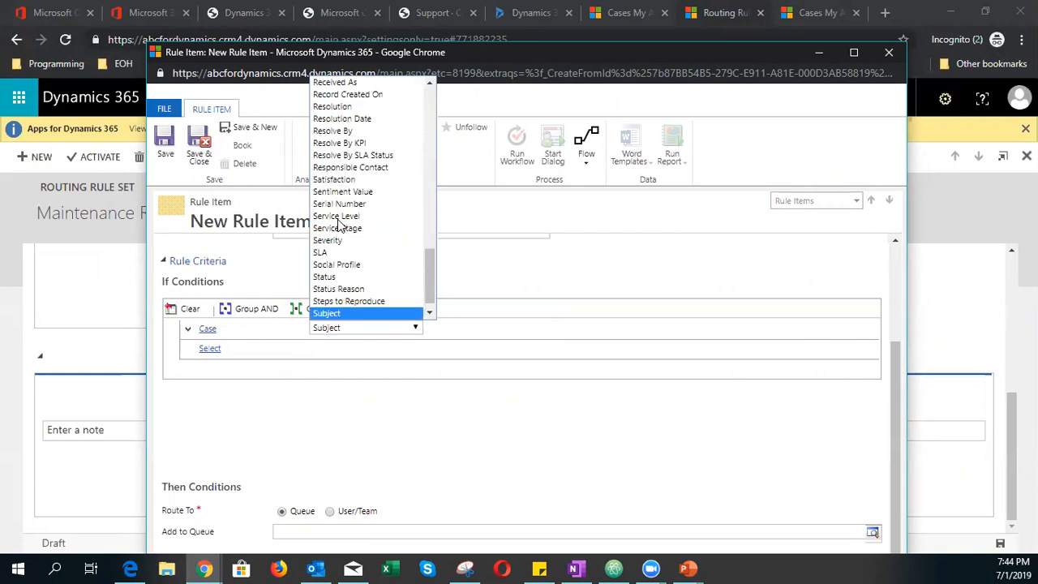
{"action": "left_click", "coordinate": [353, 313]}
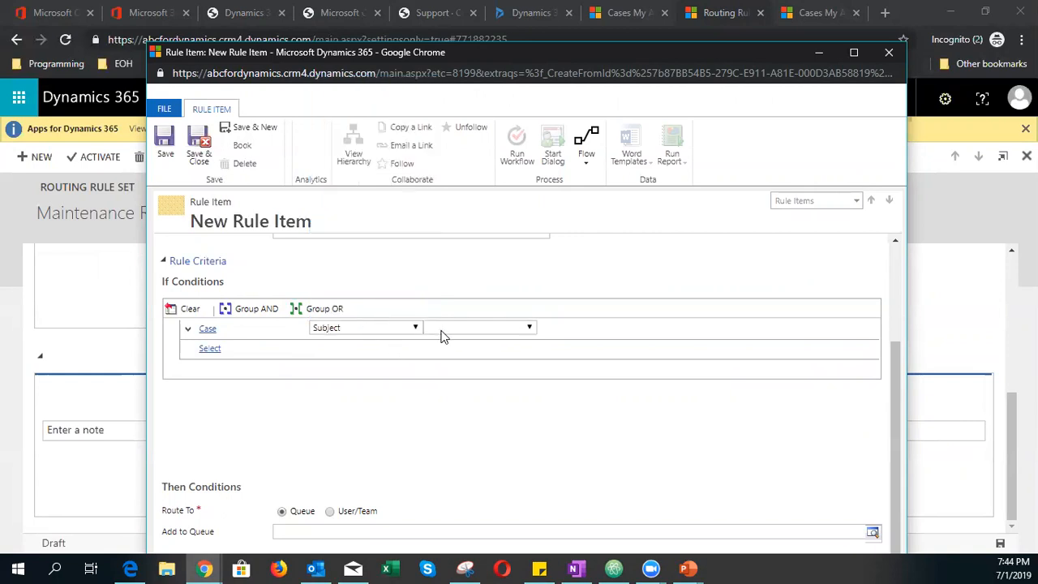
{"action": "left_click", "coordinate": [442, 329]}
{"action": "left_click", "coordinate": [444, 341]}
- Set the Subject condition's value to Maintenance, found under Service in the subject tree
{"action": "left_click", "coordinate": [571, 328]}
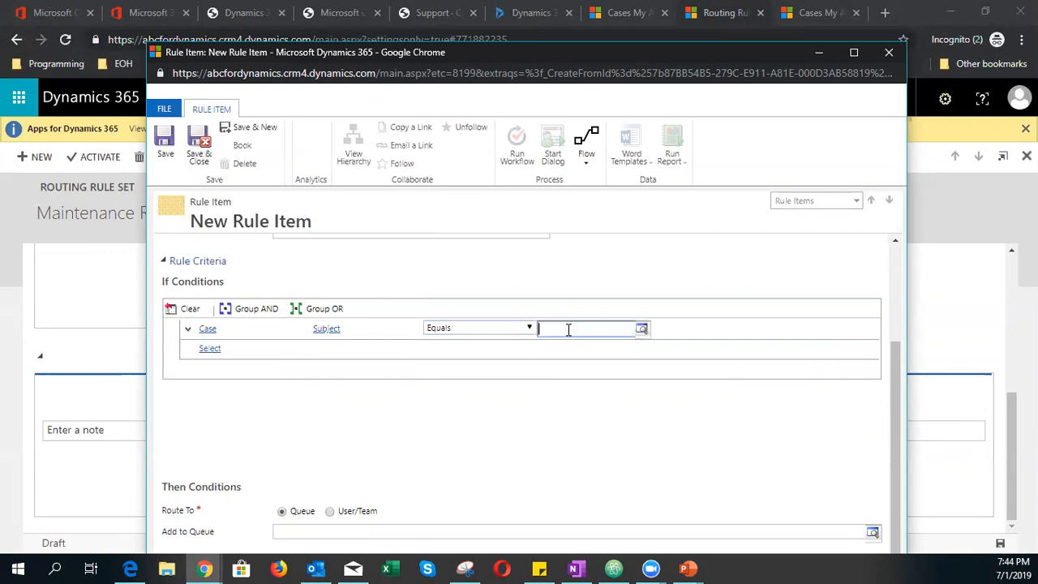
{"action": "left_click", "coordinate": [642, 332]}
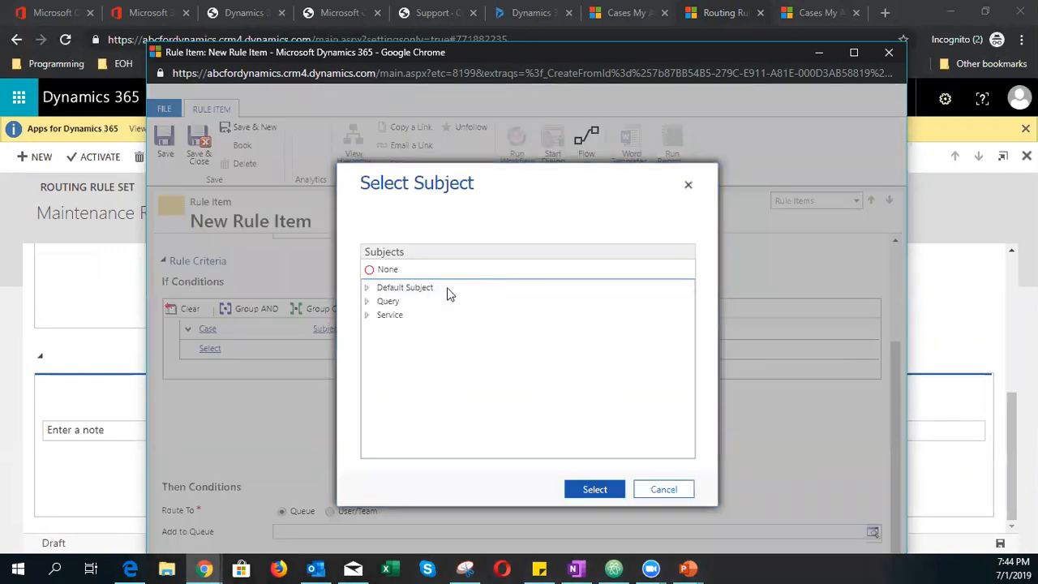
{"action": "left_click", "coordinate": [367, 315]}
{"action": "left_click", "coordinate": [399, 347]}
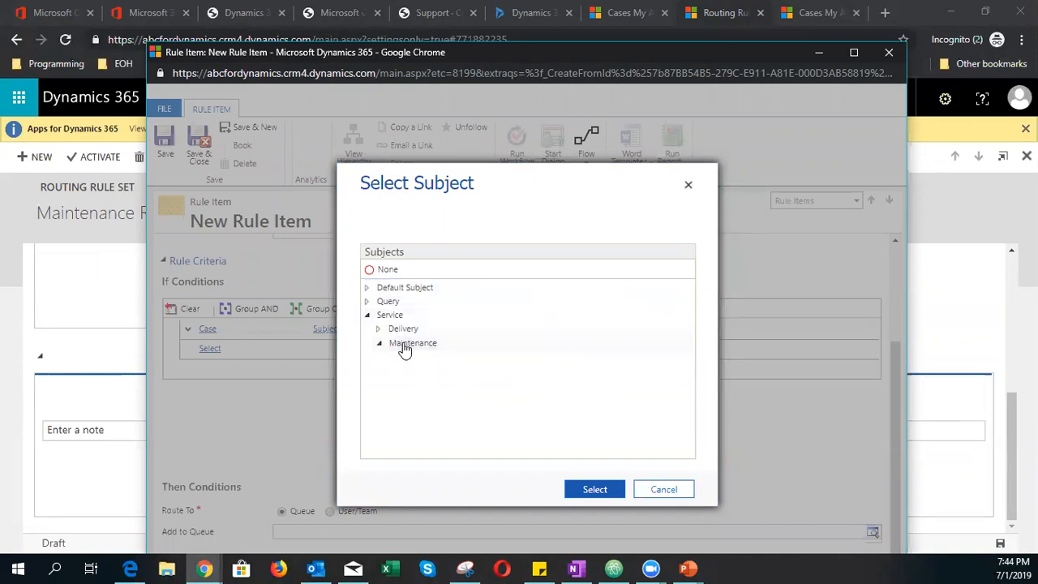
{"action": "left_click", "coordinate": [603, 490]}
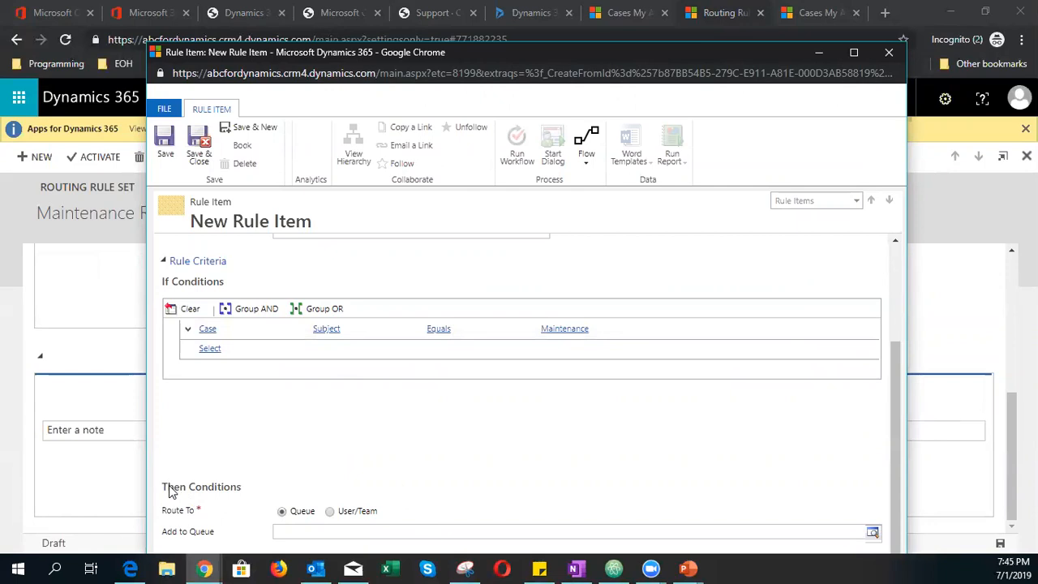
- Set the rule item's Then condition to route to User/Team and assign it to the maintenance user found by first name
{"action": "scroll", "coordinate": [178, 365], "scroll_direction": "up", "scroll_amount": 1}
{"action": "scroll", "coordinate": [202, 426], "scroll_direction": "down", "scroll_amount": 1}
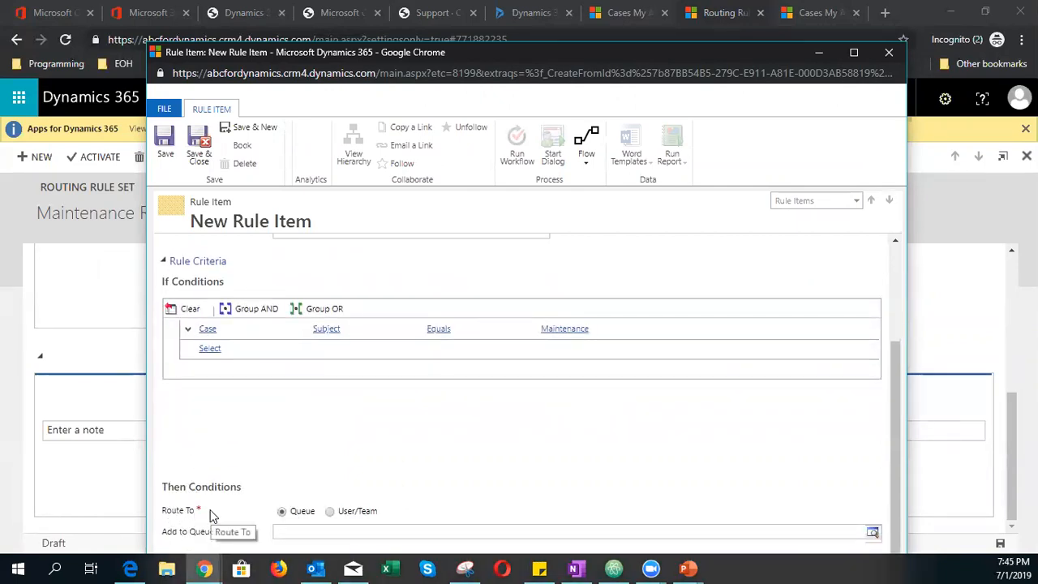
{"action": "left_click", "coordinate": [330, 512]}
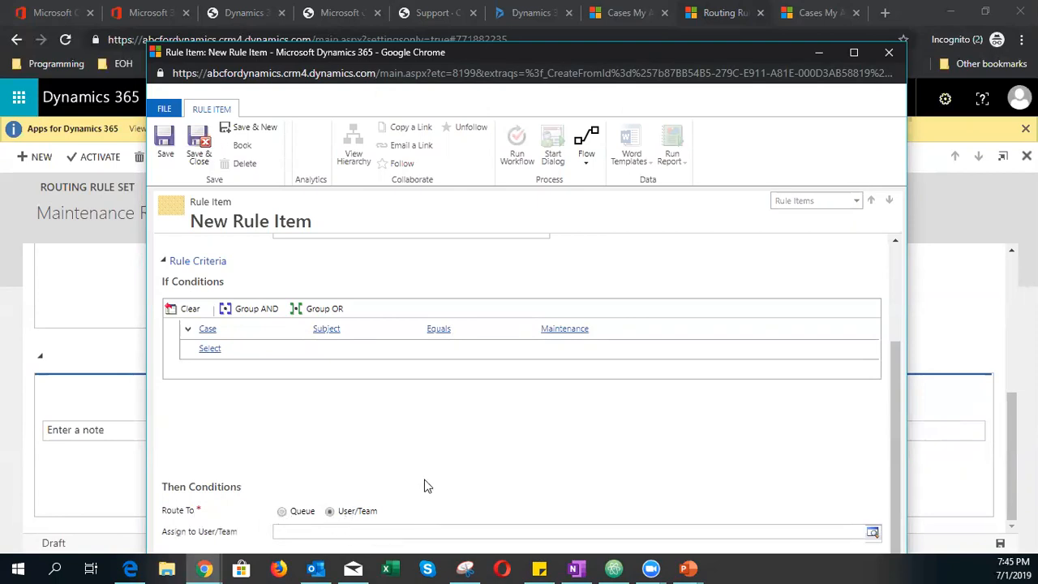
{"action": "left_click", "coordinate": [497, 534]}
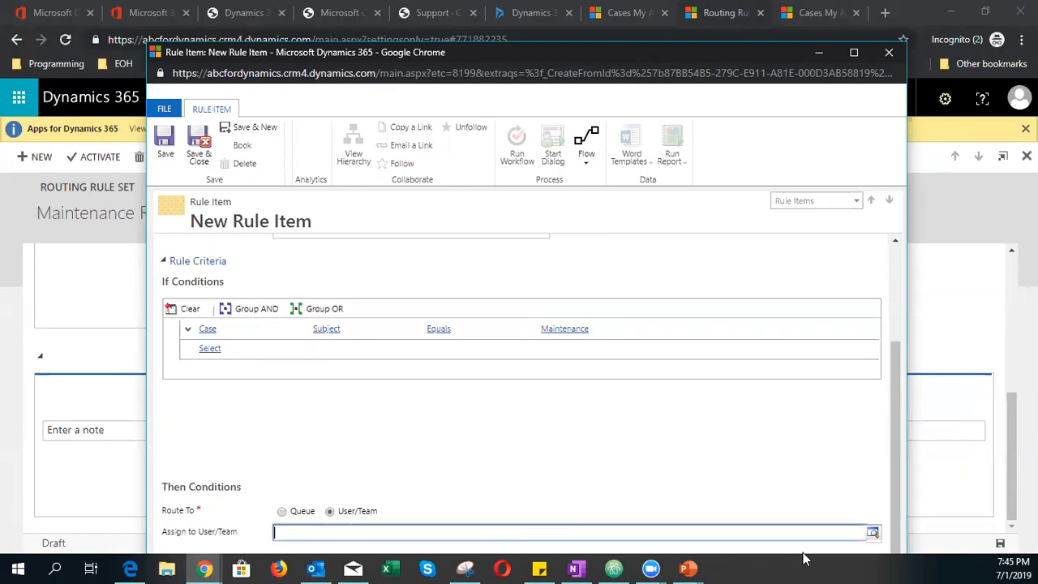
{"action": "left_click", "coordinate": [873, 532]}
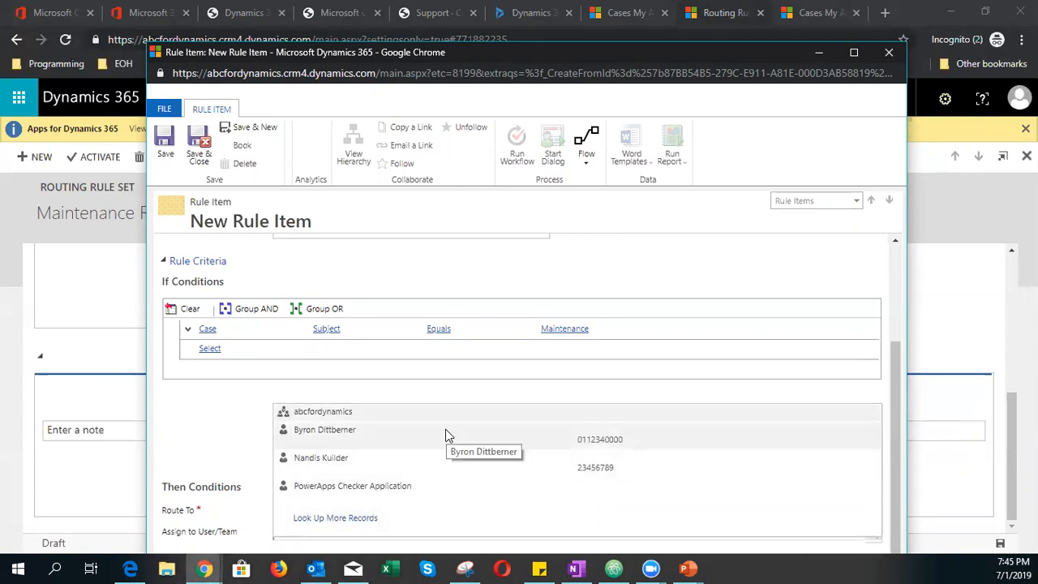
{"action": "left_click", "coordinate": [417, 528]}
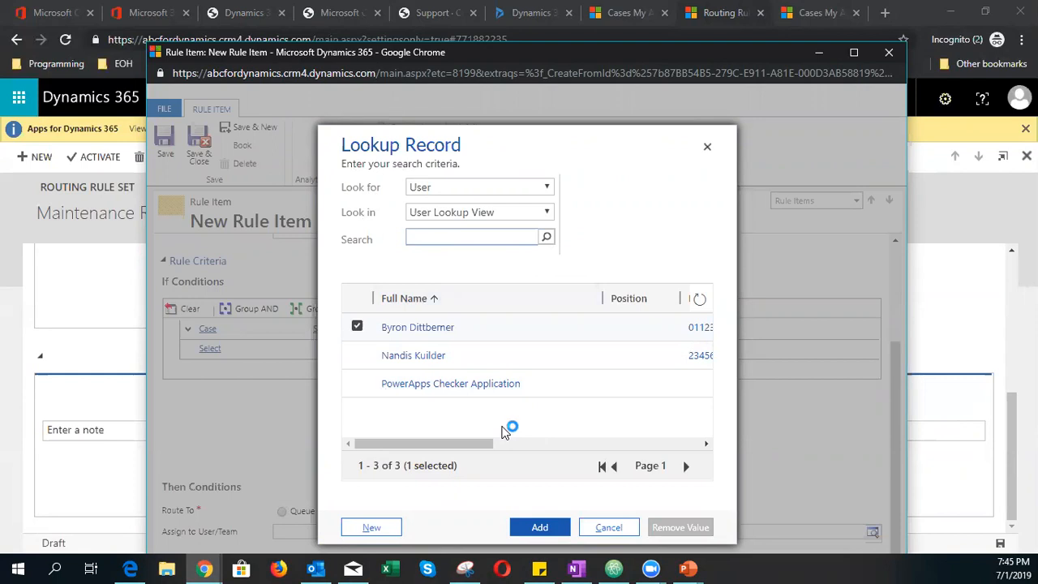
{"action": "type", "text": "byron"}
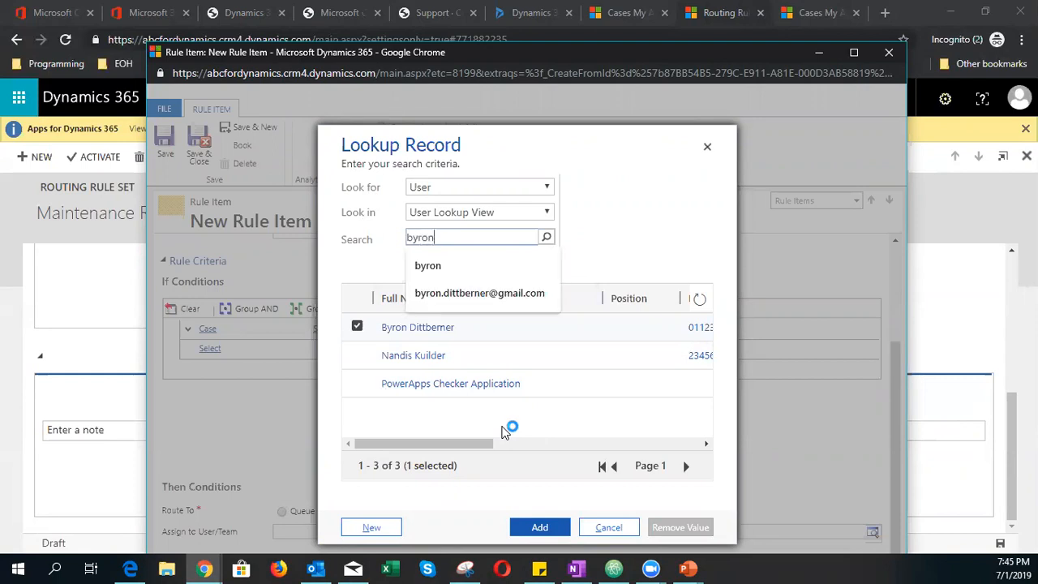
{"action": "left_click", "coordinate": [545, 240]}
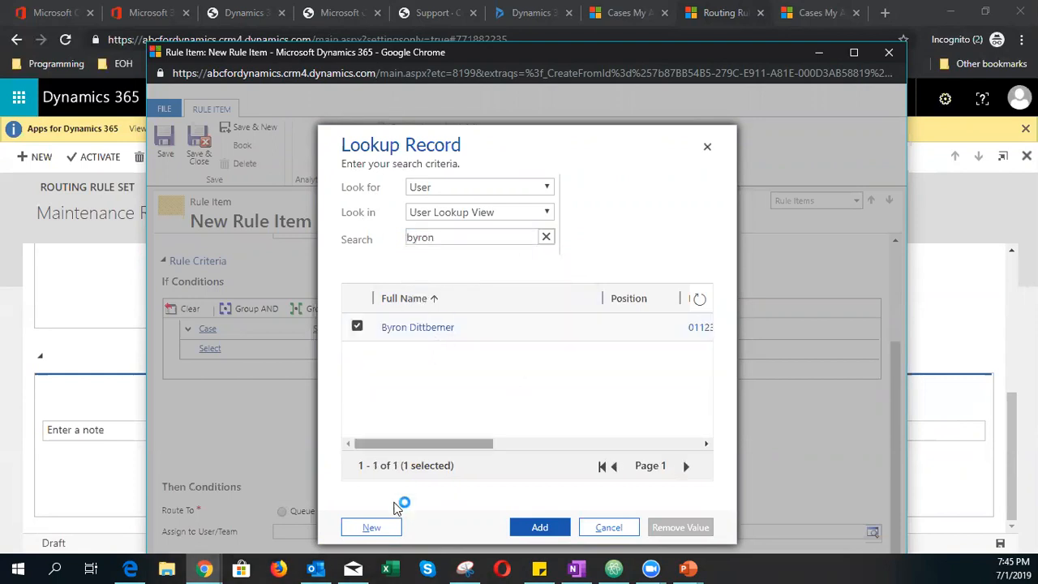
{"action": "left_click", "coordinate": [537, 531]}
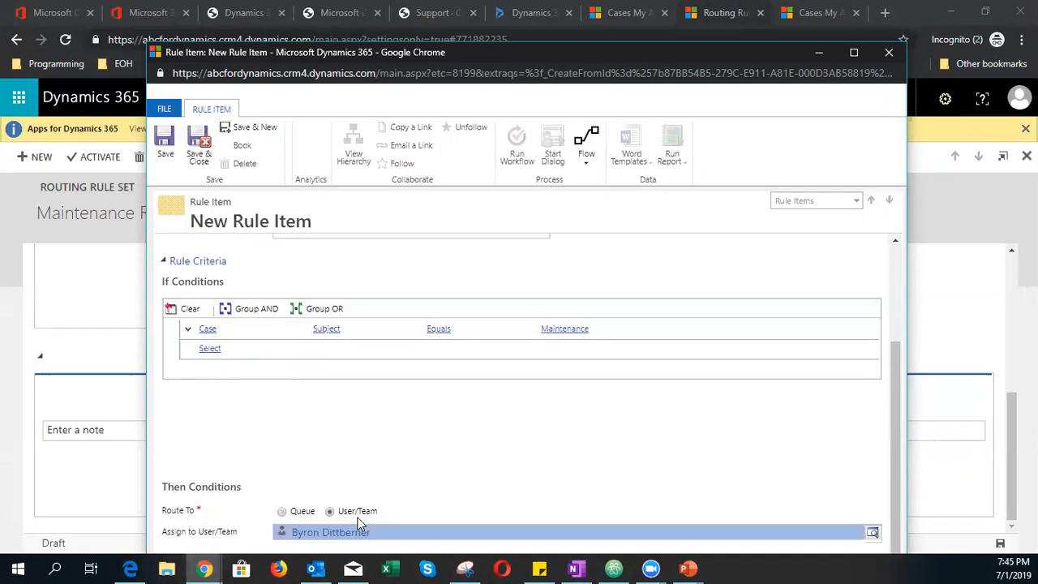
- Save and close the rule item, and activate the Maintenance Rule Set
{"action": "left_click", "coordinate": [164, 141]}
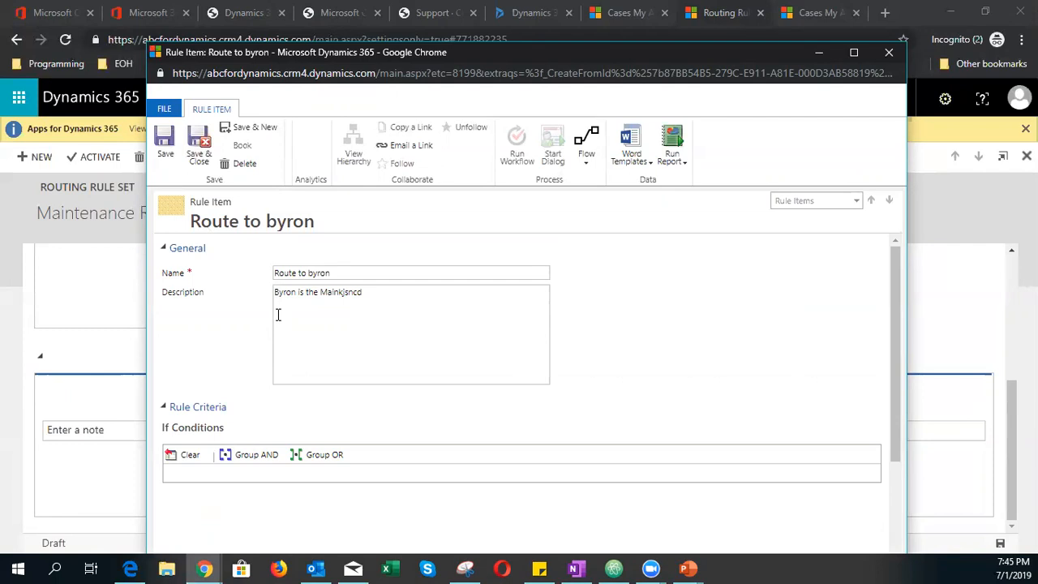
{"action": "left_click", "coordinate": [199, 156]}
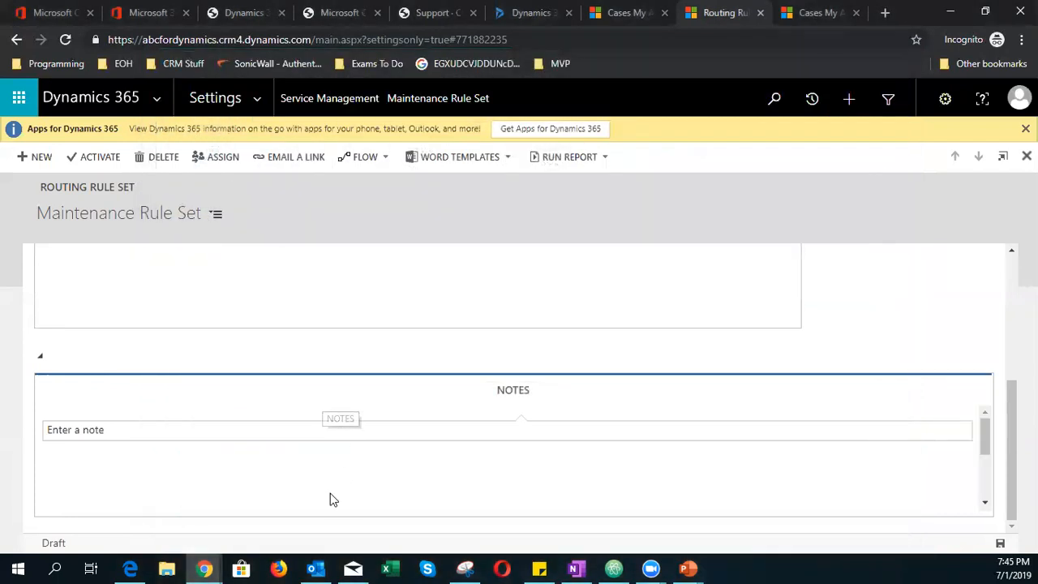
{"action": "scroll", "coordinate": [322, 463], "scroll_direction": "up", "scroll_amount": 5}
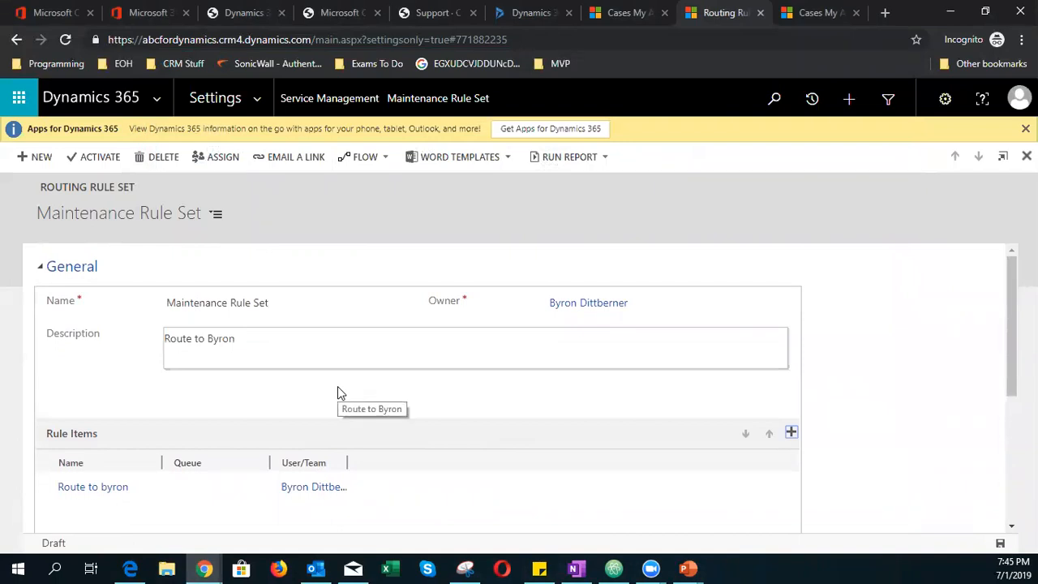
{"action": "left_click", "coordinate": [93, 160]}
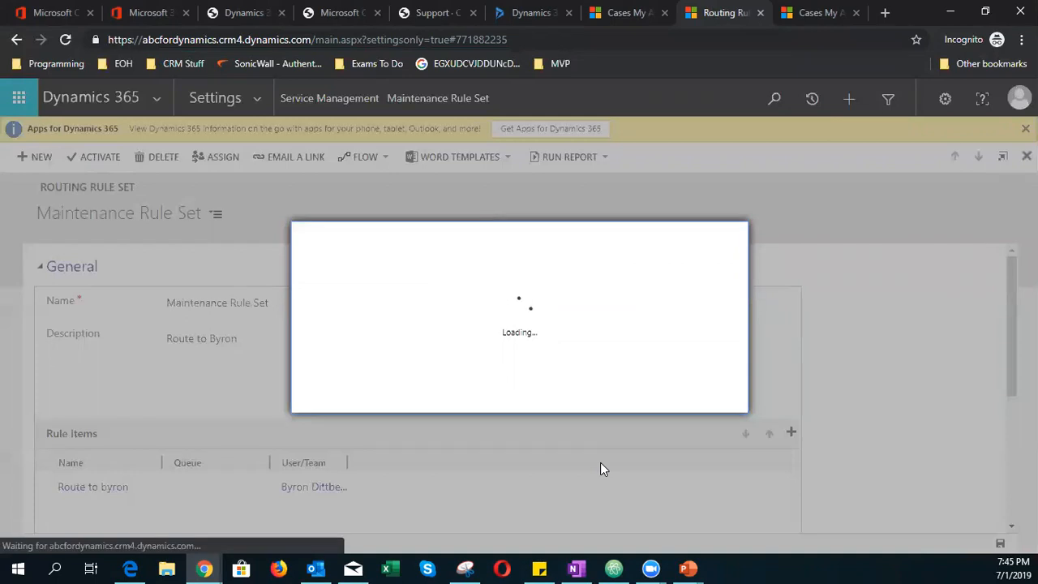
{"action": "left_click", "coordinate": [645, 397]}
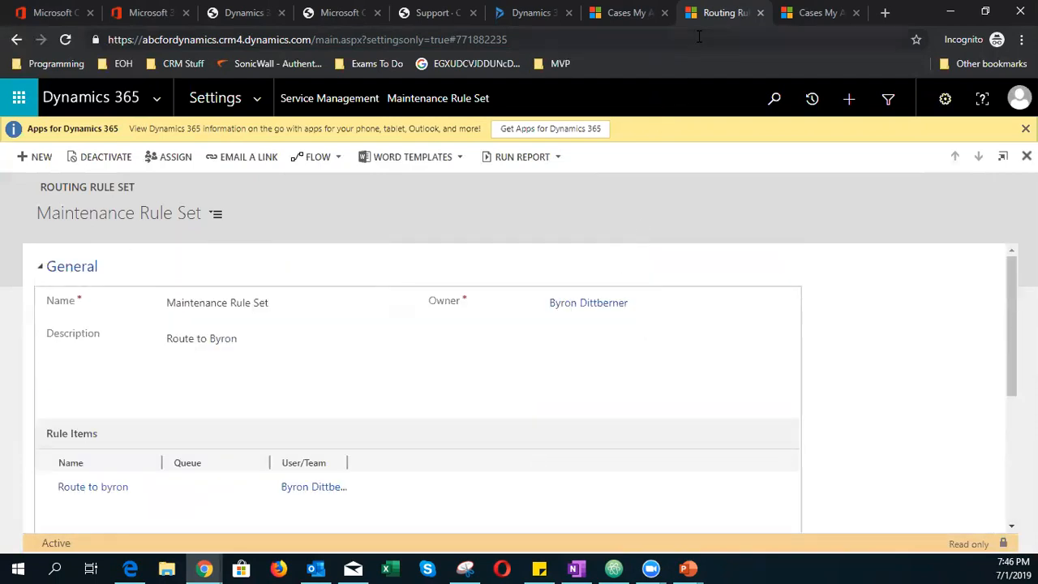
- Reload the Service cases list and switch it to the All Cases view
{"action": "left_click", "coordinate": [627, 12]}
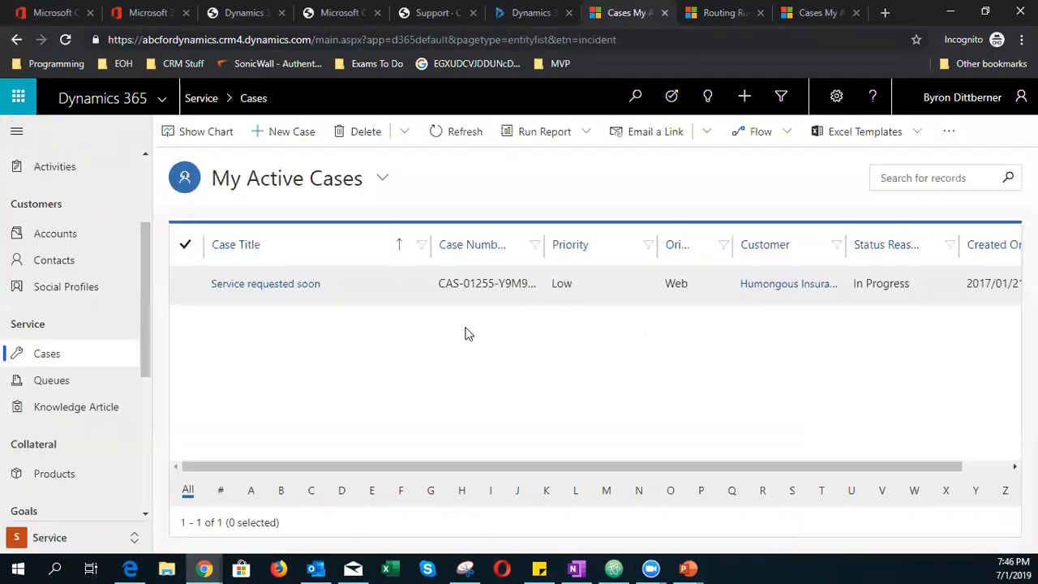
{"action": "left_click", "coordinate": [67, 40]}
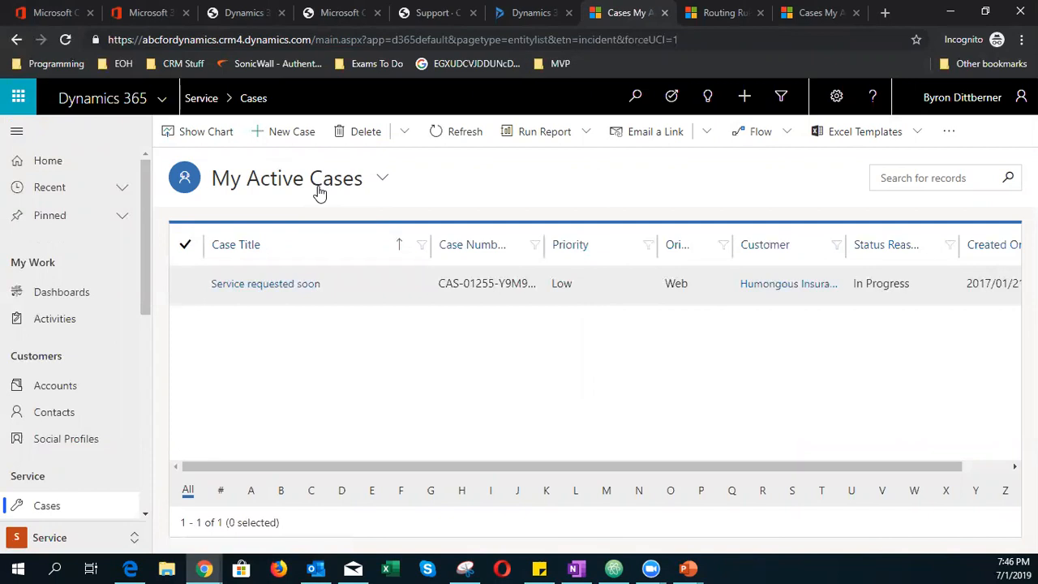
{"action": "left_click", "coordinate": [318, 193]}
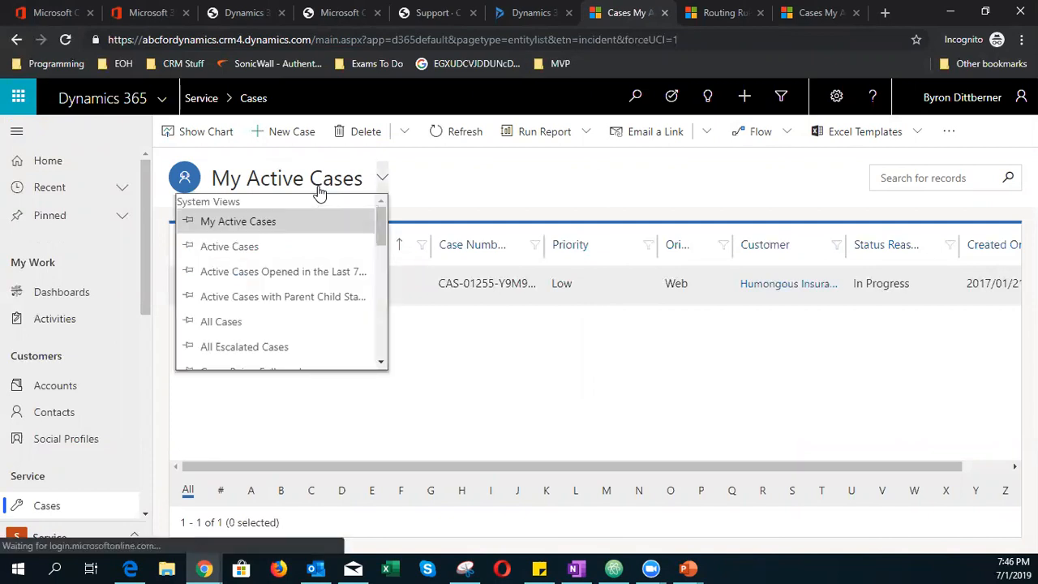
{"action": "left_click", "coordinate": [276, 324]}
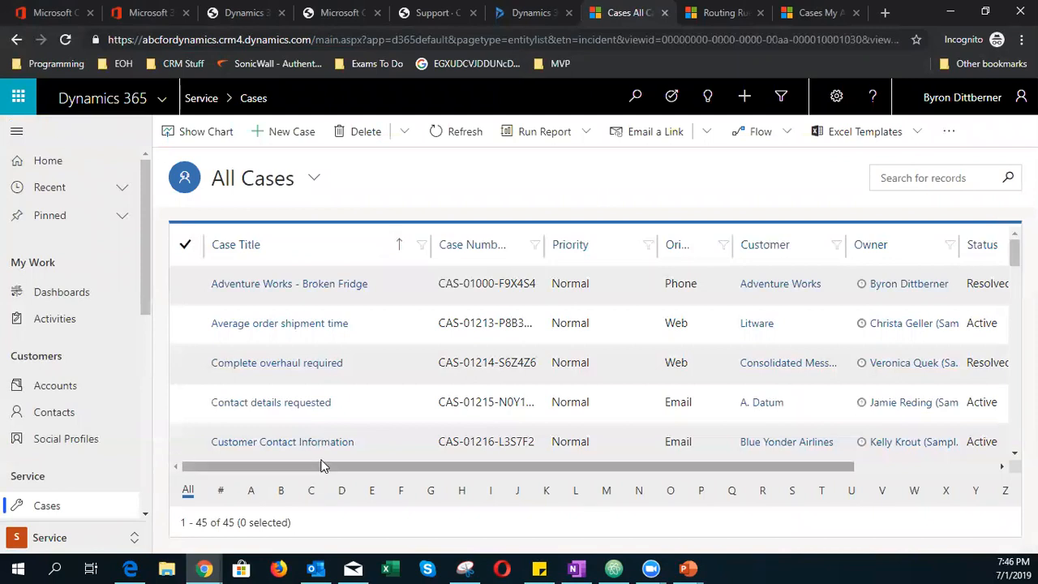
- Sort the All Cases list by Created On with the newest cases first
{"action": "left_click_drag", "start_coordinate": [336, 469], "coordinate": [665, 490]}
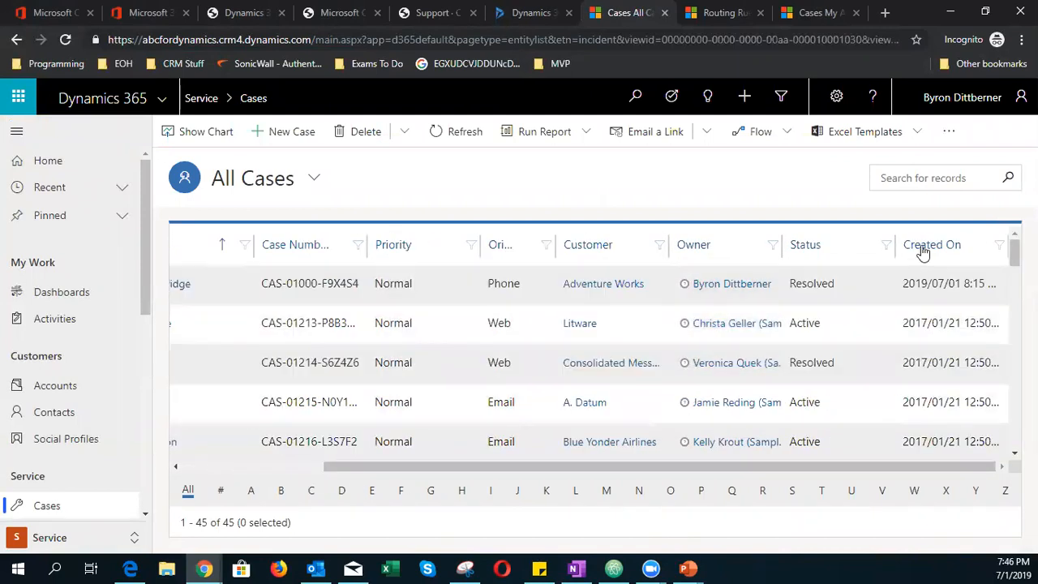
{"action": "left_click", "coordinate": [922, 250]}
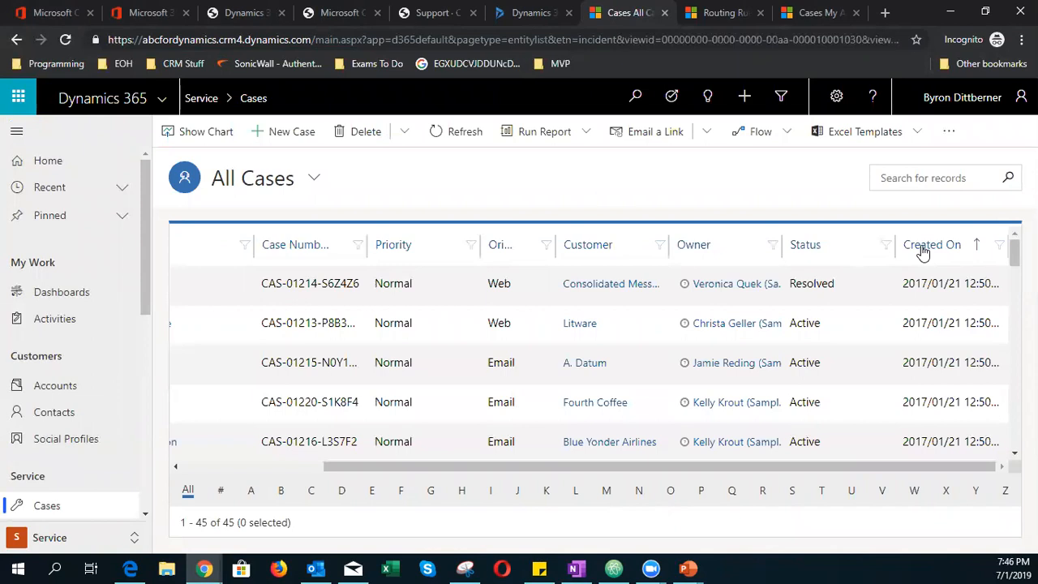
{"action": "left_click", "coordinate": [923, 250]}
{"action": "left_click_drag", "start_coordinate": [590, 467], "coordinate": [451, 466]}
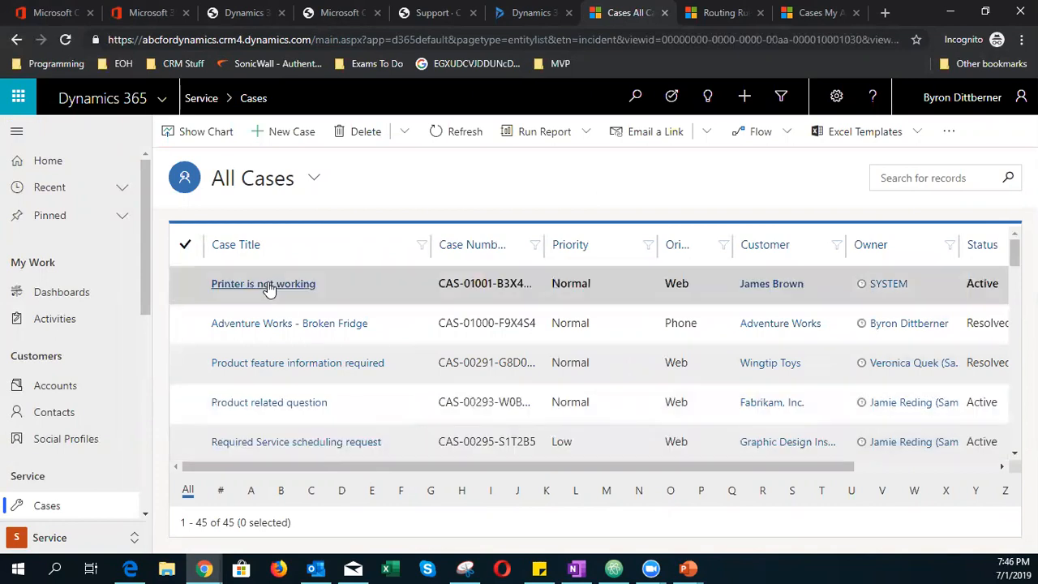
- Open the "Printer is not working" case and check its owner in the header details
{"action": "left_click", "coordinate": [271, 284]}
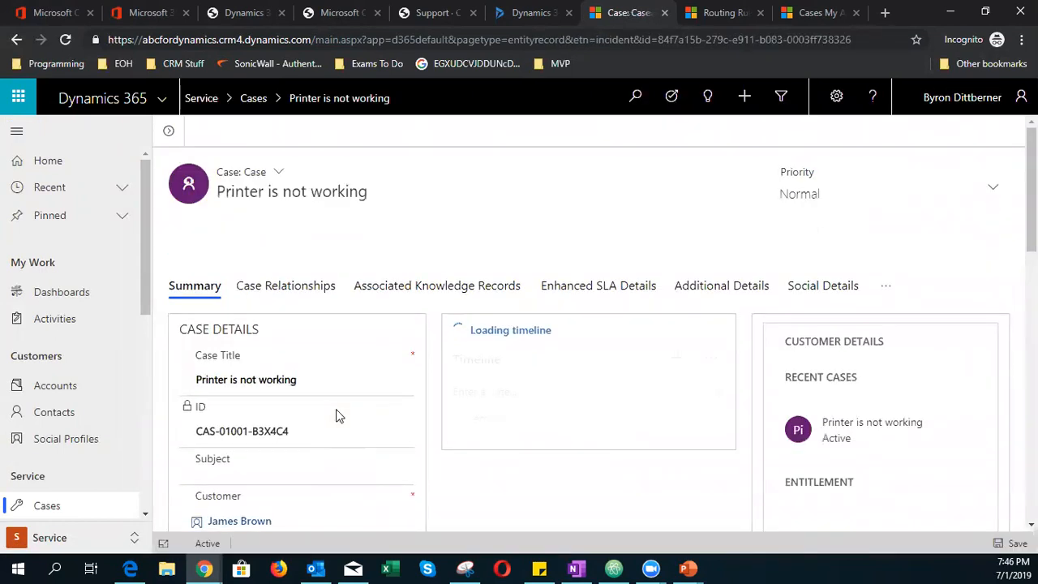
{"action": "left_click", "coordinate": [995, 191]}
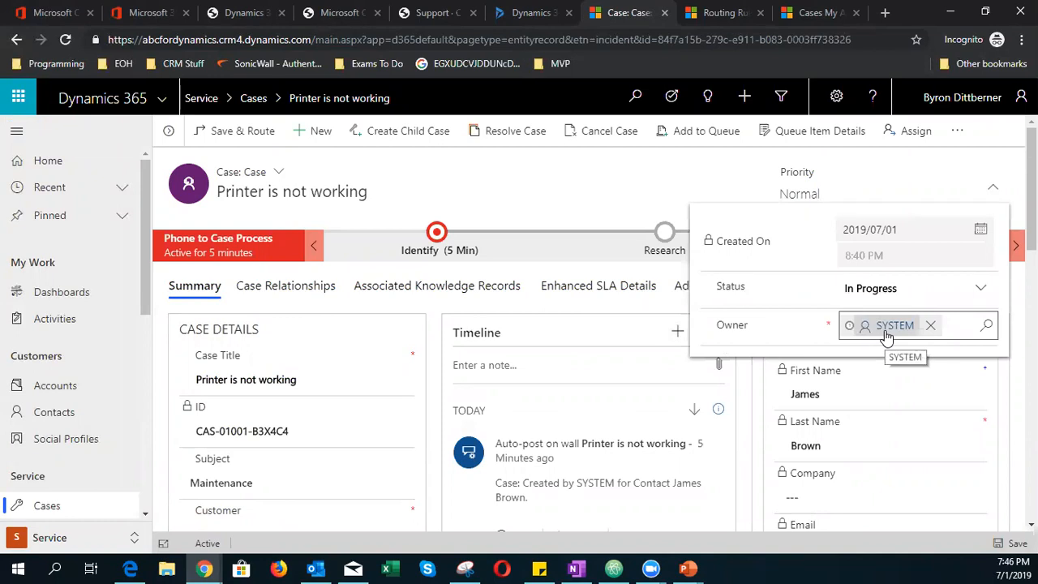
{"action": "left_click", "coordinate": [594, 177]}
{"action": "scroll", "coordinate": [562, 401], "scroll_direction": "down", "scroll_amount": 1}
{"action": "scroll", "coordinate": [562, 403], "scroll_direction": "up", "scroll_amount": 1}
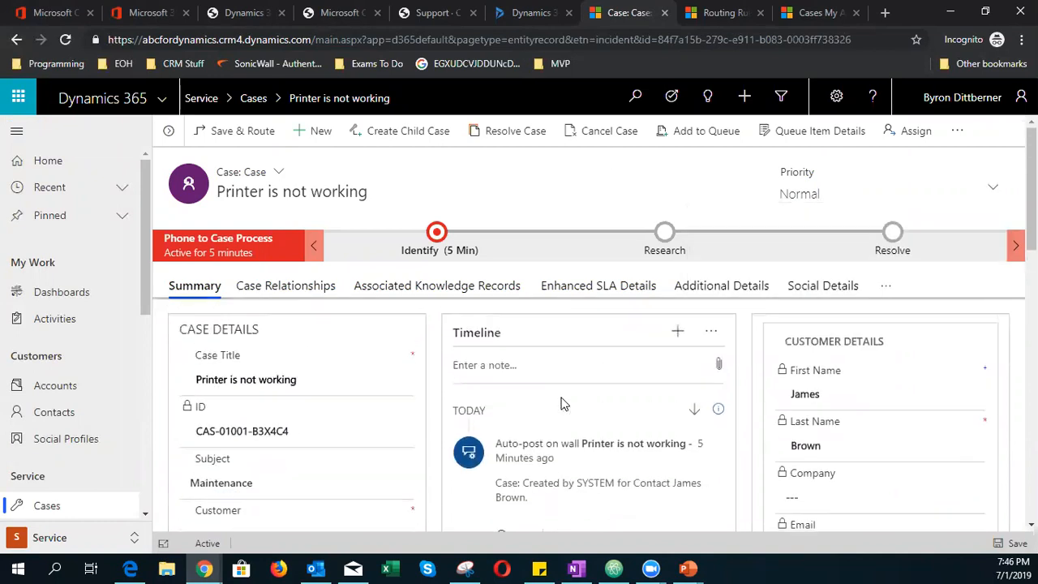
- Add a timeline note titled "Case Recieved" with the text "Details" to the case
{"action": "left_click", "coordinate": [657, 369]}
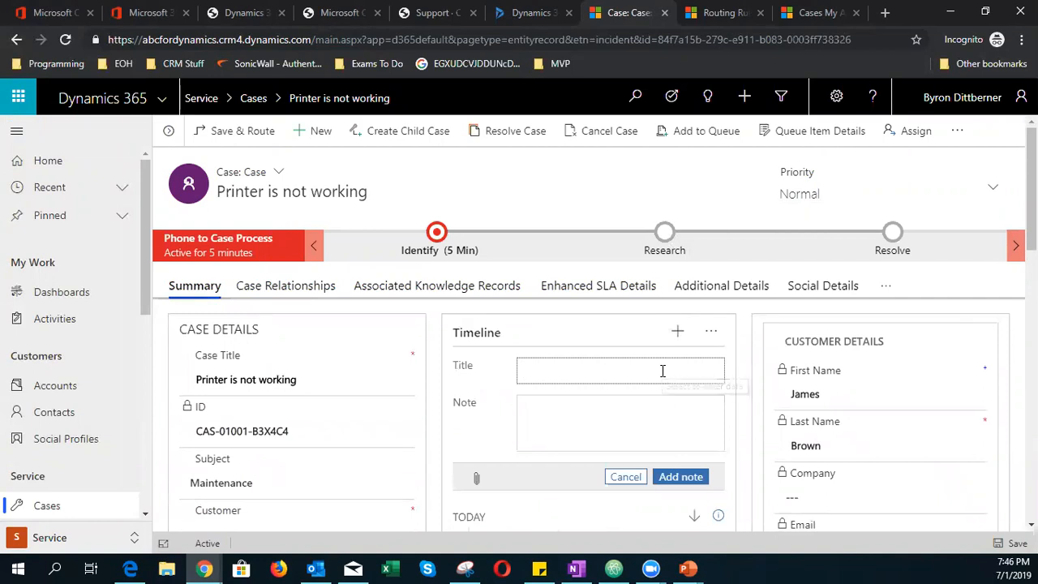
{"action": "type", "text": "Case Recieved"}
{"action": "left_click", "coordinate": [588, 431]}
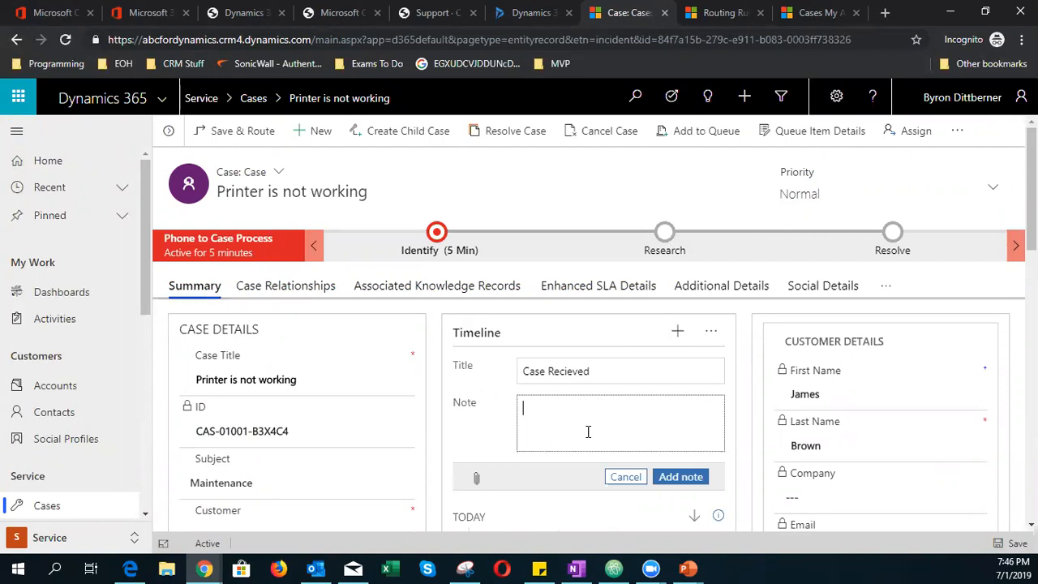
{"action": "type", "text": "Det"}
{"action": "type", "text": ".etails"}
{"action": "left_click_drag", "start_coordinate": [582, 413], "coordinate": [488, 407]}
{"action": "type", "text": "Details"}
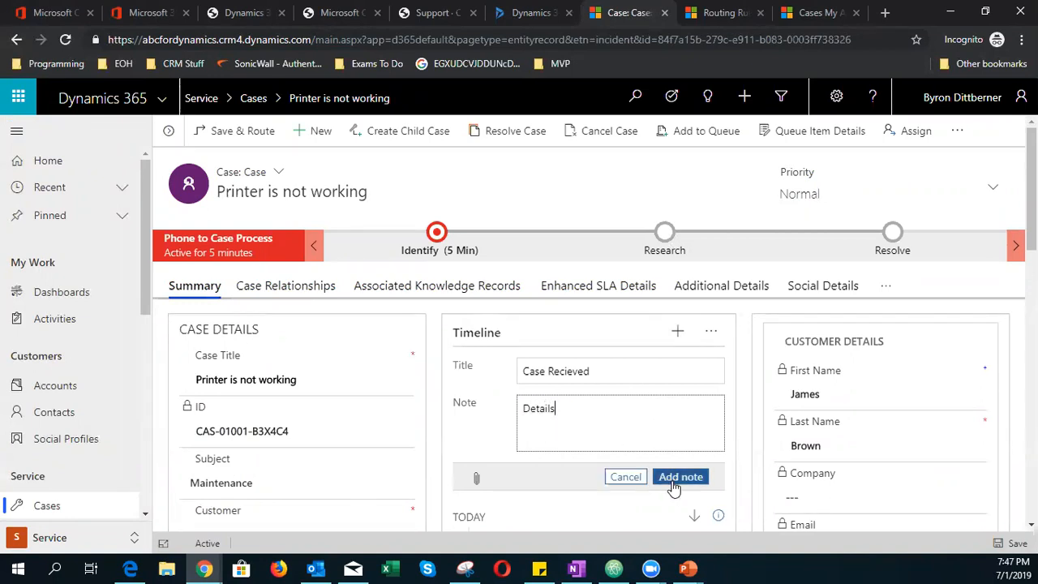
{"action": "left_click", "coordinate": [680, 477]}
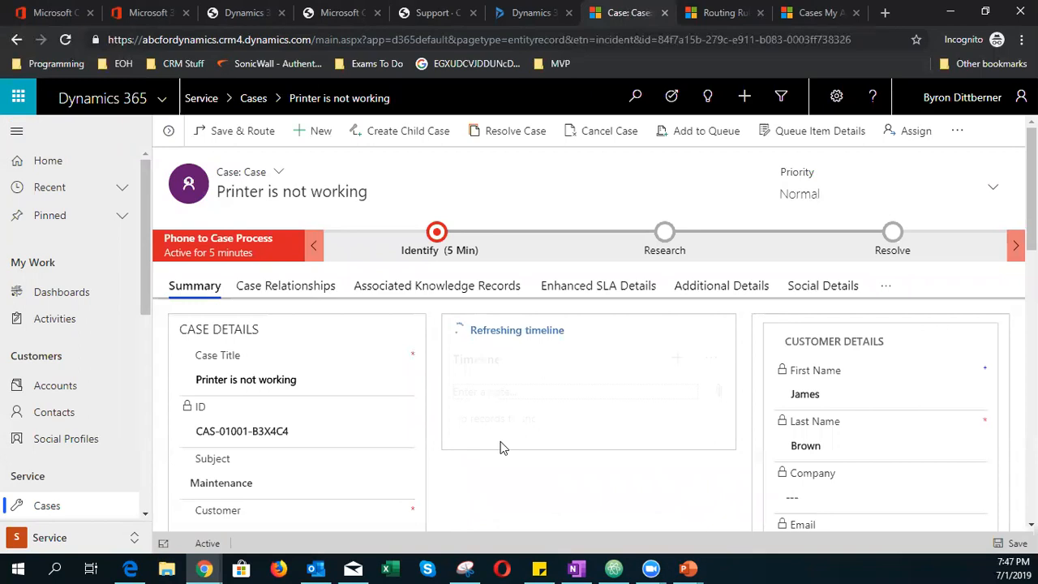
- Save and route the case using the active routing rule set, and return to the My Active Cases list
{"action": "left_click", "coordinate": [251, 131]}
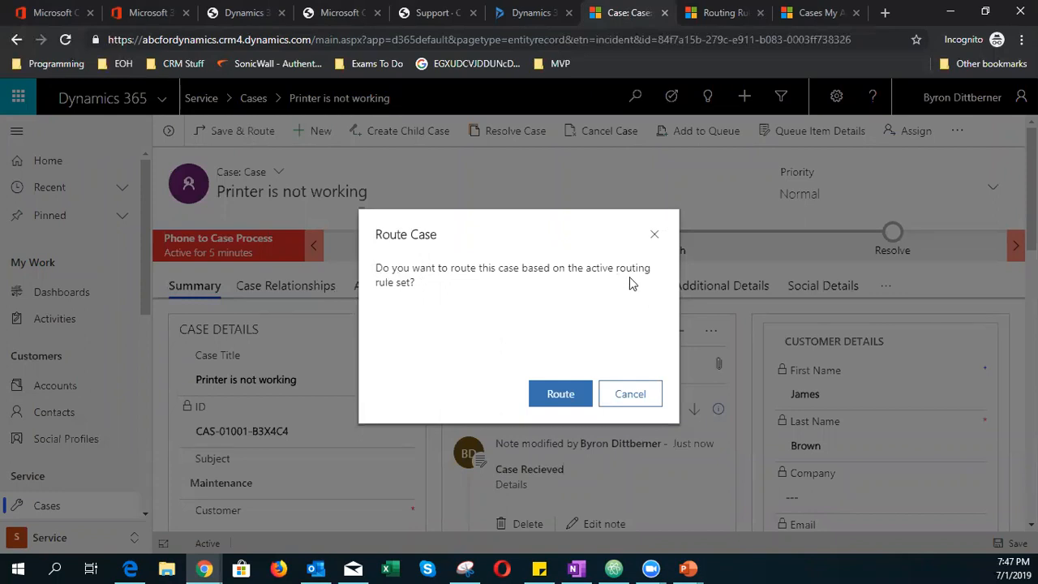
{"action": "left_click", "coordinate": [558, 394]}
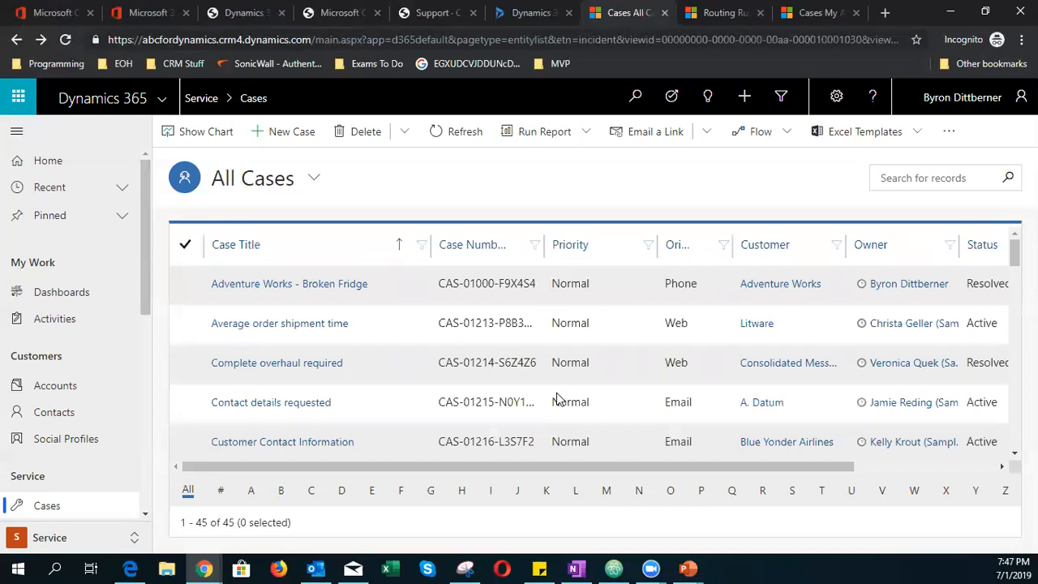
{"action": "left_click", "coordinate": [47, 506]}
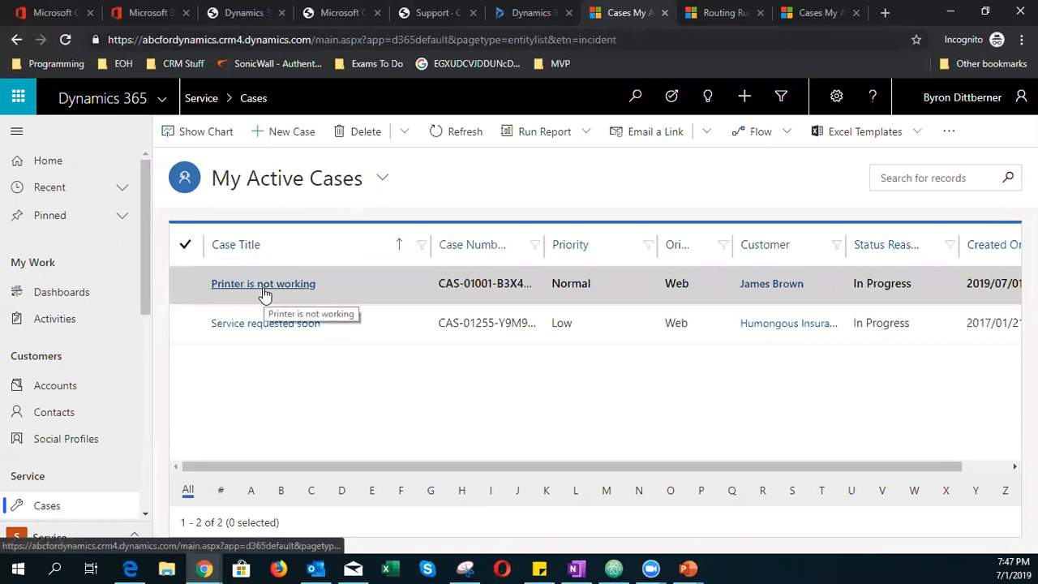
- Switch to the Customer Service Hub and reload its My Active Cases list to check for the routed case
{"action": "left_click", "coordinate": [730, 13]}
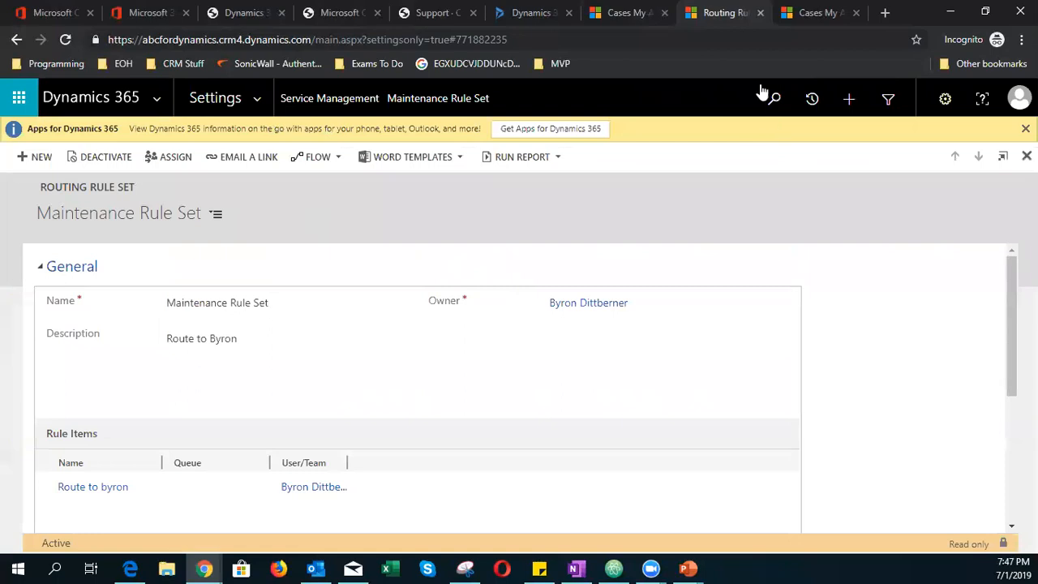
{"action": "key", "text": "ctrl+Tab"}
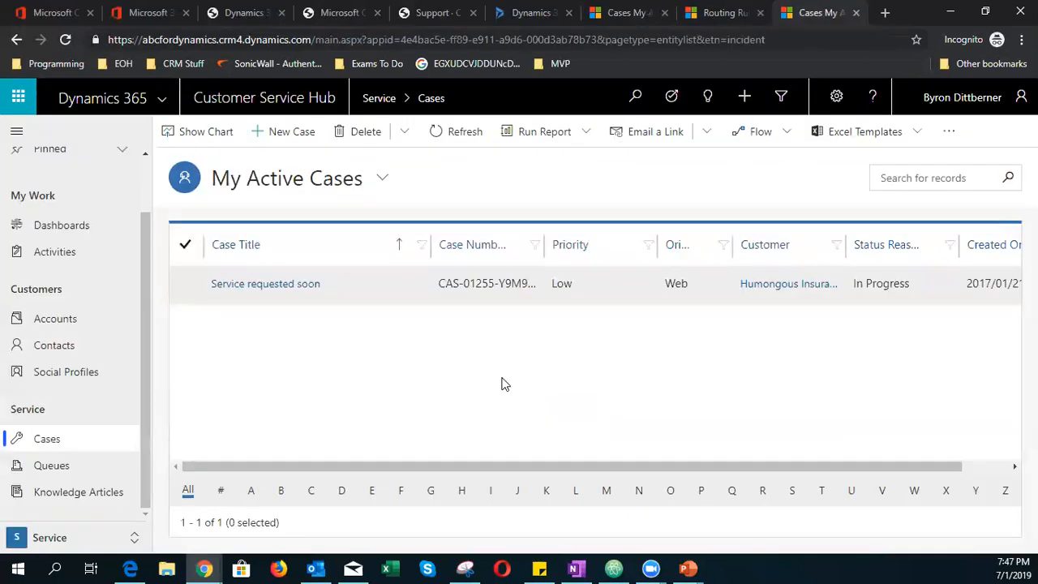
{"action": "left_click", "coordinate": [47, 439]}
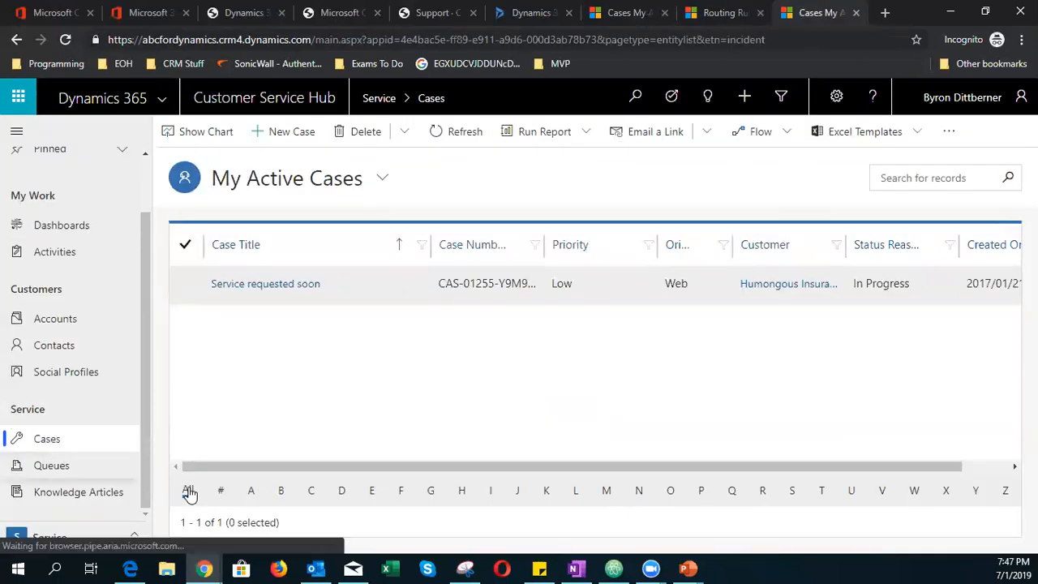
{"action": "left_click", "coordinate": [188, 491]}
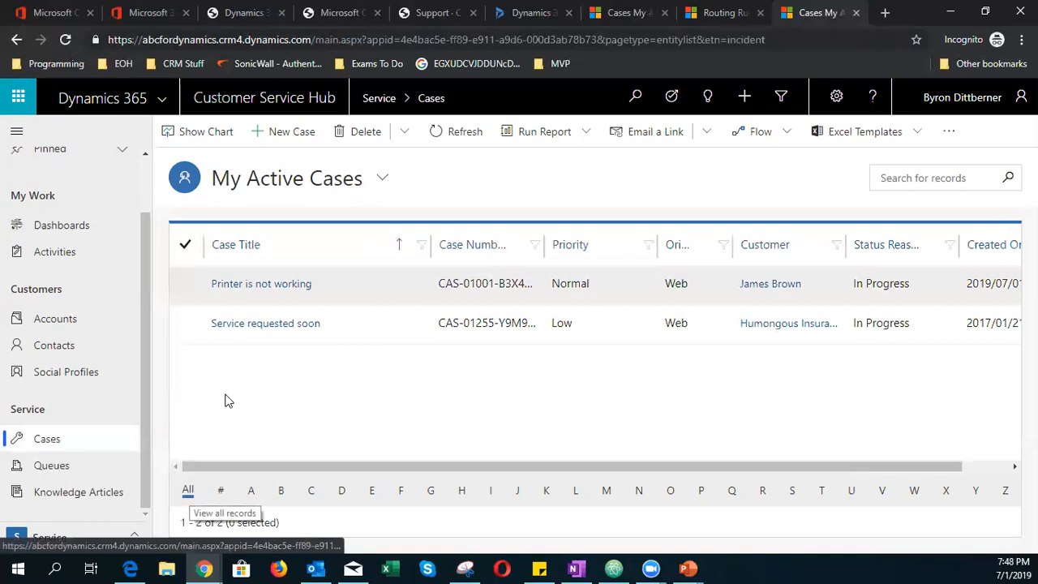
{"action": "left_click", "coordinate": [282, 183]}
{"action": "scroll", "coordinate": [318, 315], "scroll_direction": "down", "scroll_amount": 5}
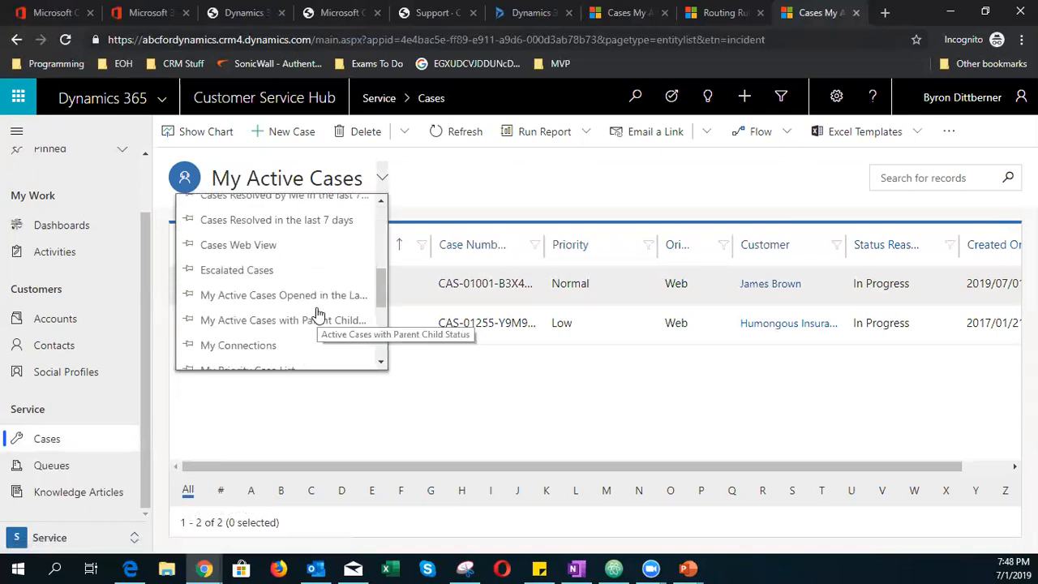
{"action": "scroll", "coordinate": [318, 314], "scroll_direction": "down", "scroll_amount": 2}
{"action": "scroll", "coordinate": [318, 315], "scroll_direction": "up", "scroll_amount": 8}
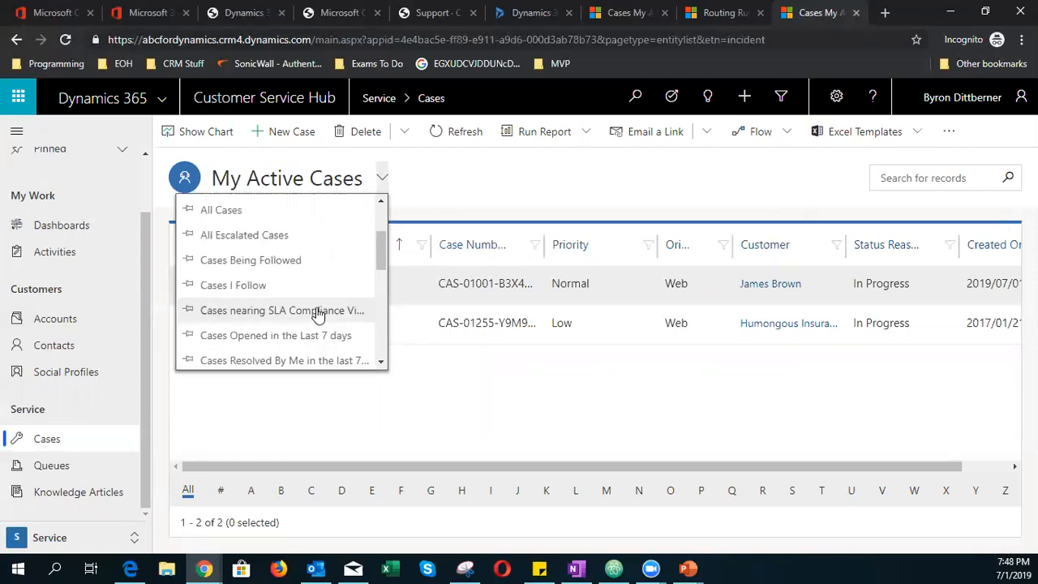
{"action": "scroll", "coordinate": [318, 315], "scroll_direction": "up", "scroll_amount": 3}
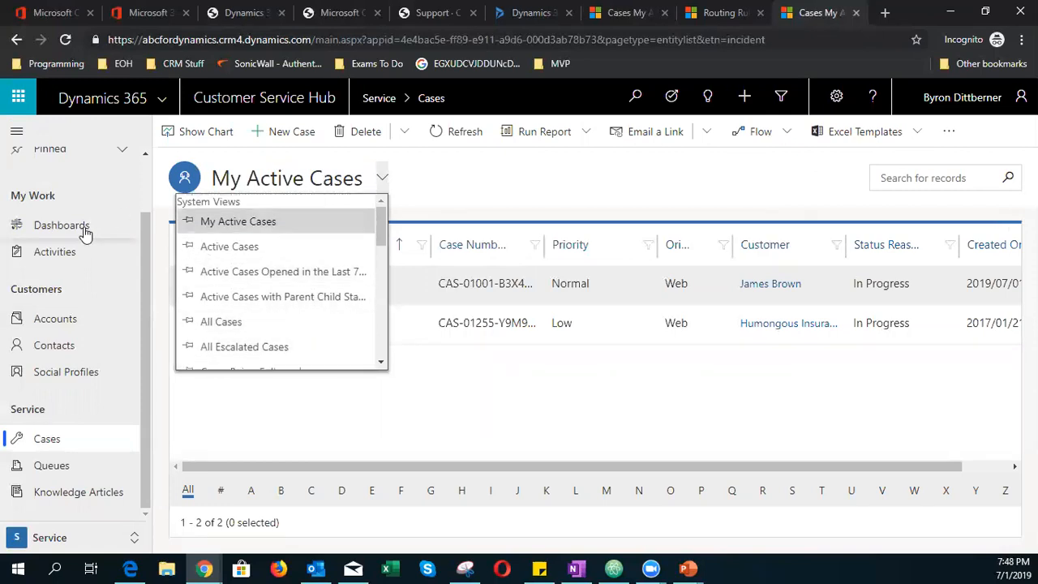
- Open the "Printer is not working" case from the Tier 1 Dashboard's Active Cases stream and review its timeline
{"action": "left_click", "coordinate": [65, 226]}
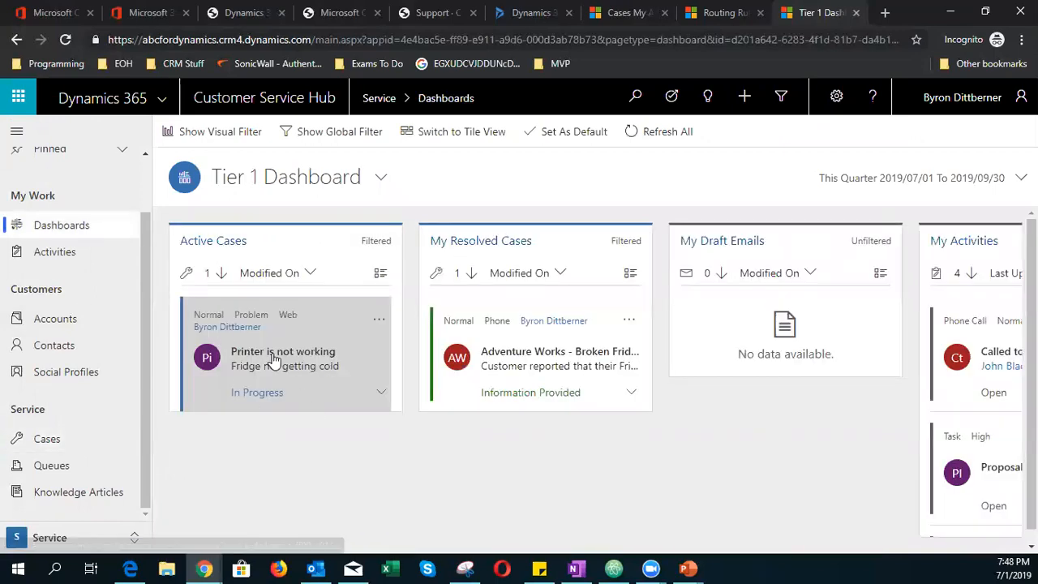
{"action": "left_click", "coordinate": [243, 356]}
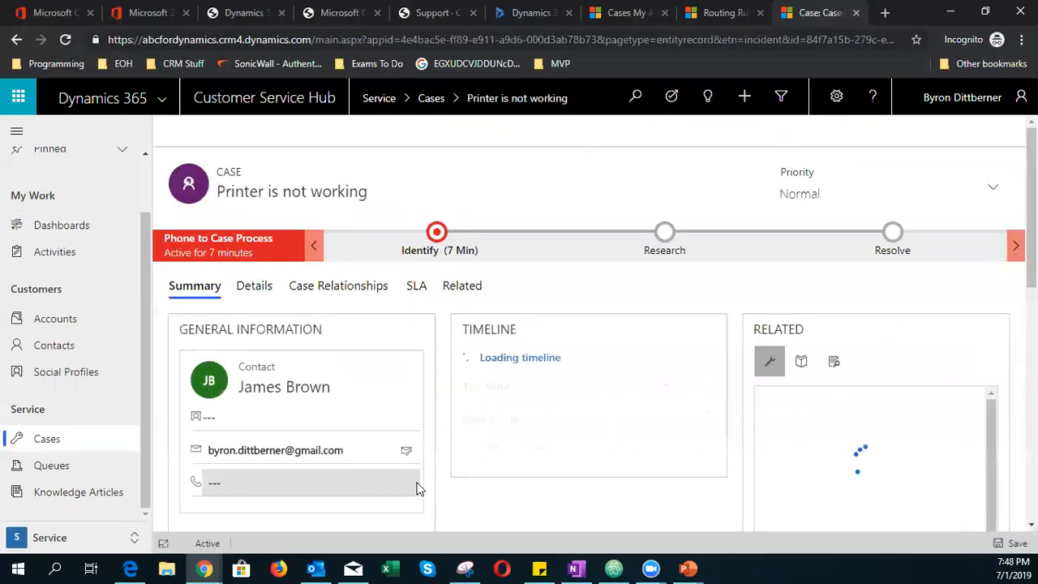
{"action": "scroll", "coordinate": [486, 426], "scroll_direction": "down", "scroll_amount": 3}
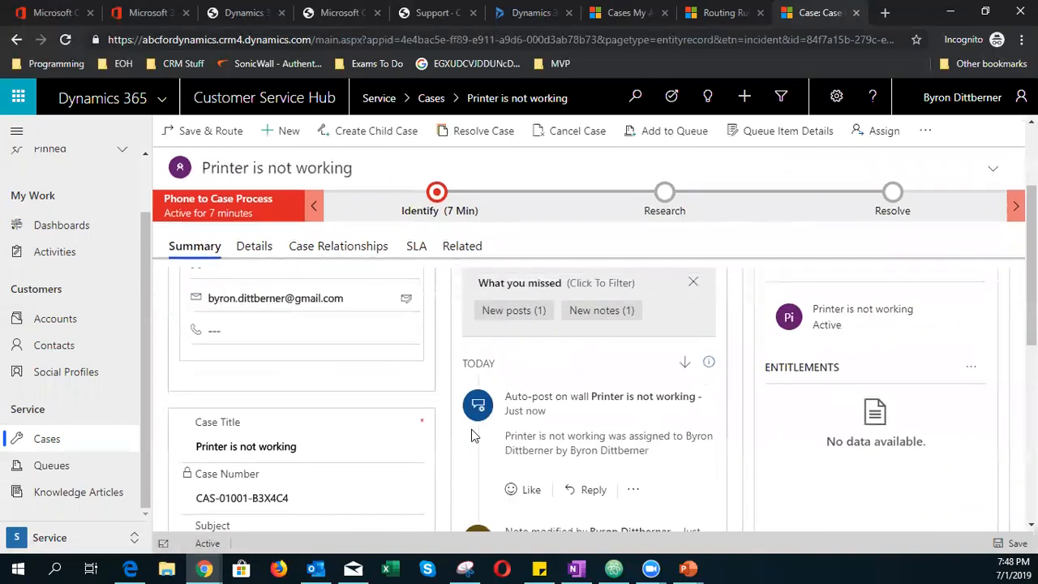
{"action": "scroll", "coordinate": [698, 489], "scroll_direction": "up", "scroll_amount": 3}
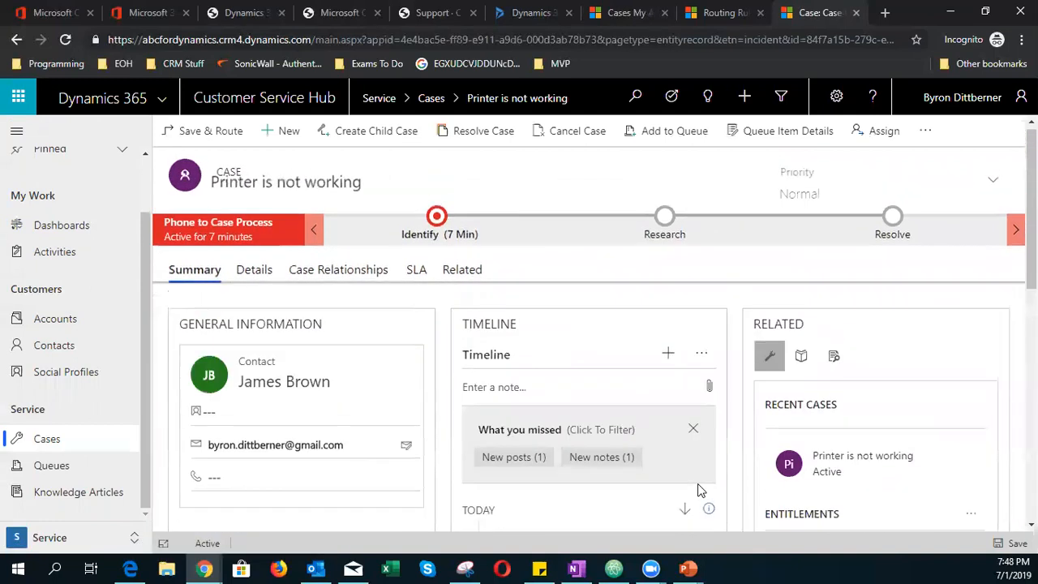
- Show the knowledge base suggestions related to the case and look through the suggested articles
{"action": "left_click", "coordinate": [802, 367]}
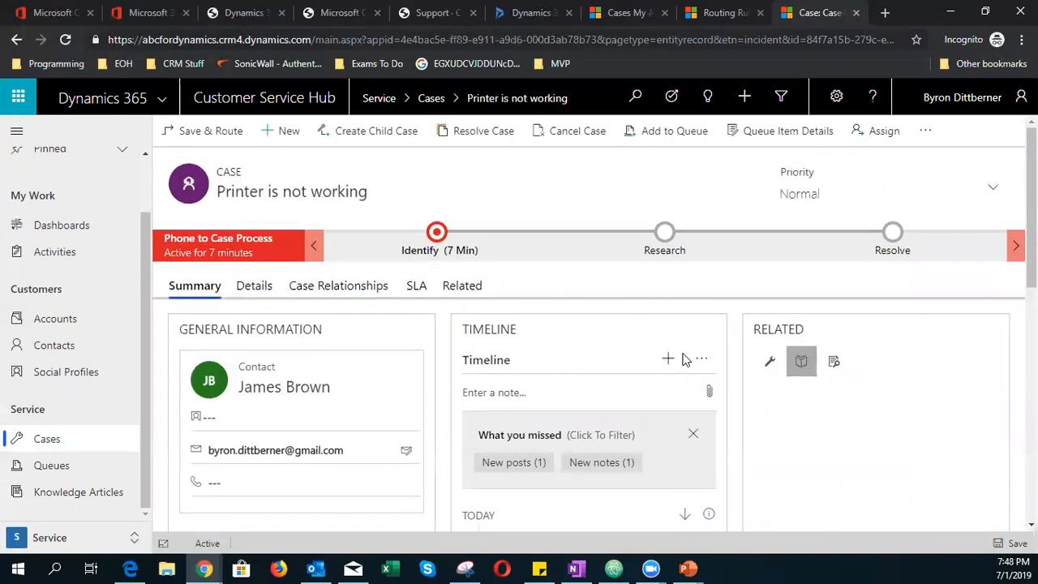
{"action": "scroll", "coordinate": [684, 359], "scroll_direction": "down", "scroll_amount": 5}
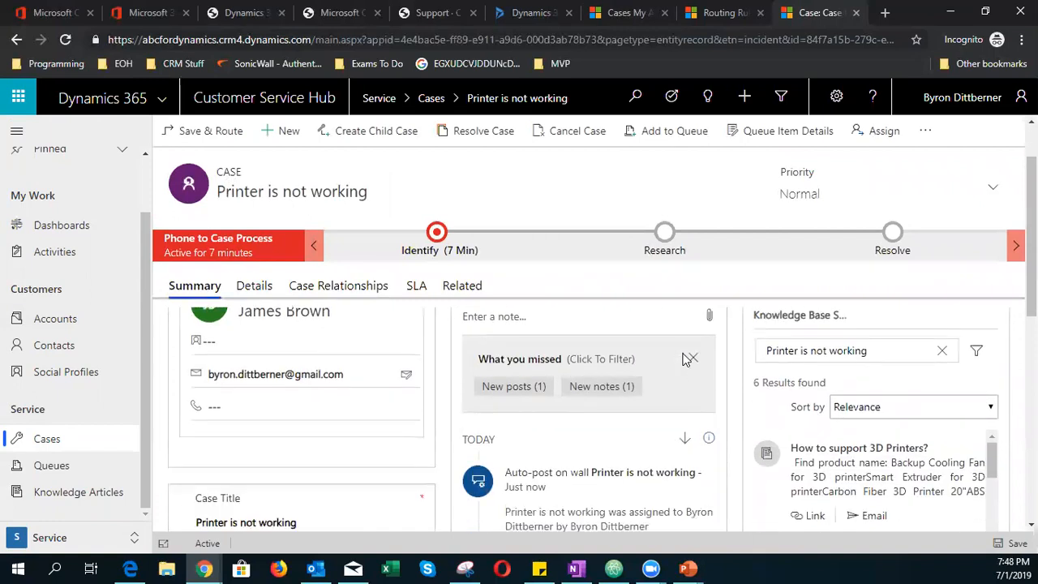
{"action": "scroll", "coordinate": [824, 371], "scroll_direction": "down", "scroll_amount": 3}
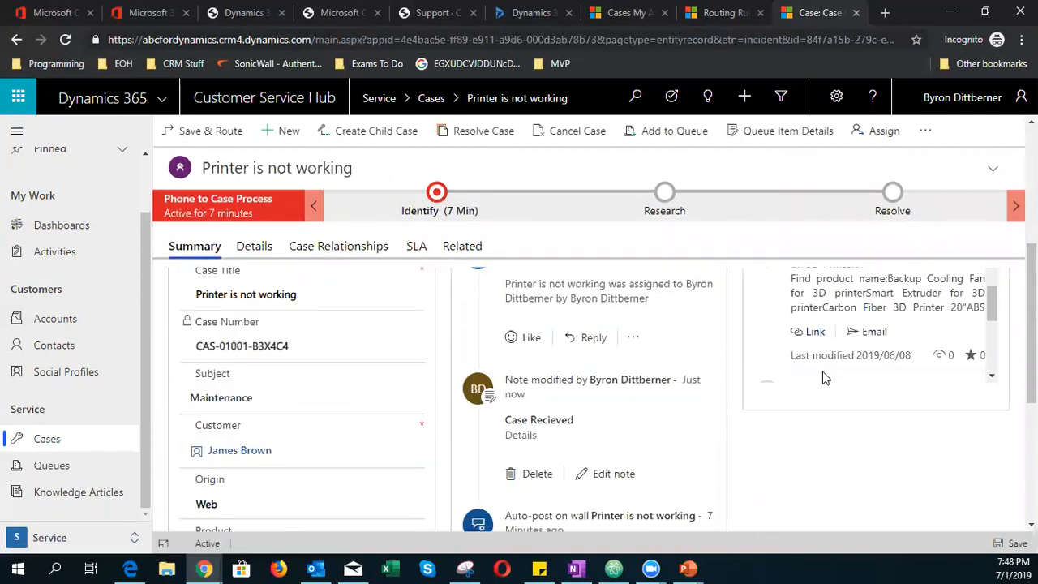
{"action": "scroll", "coordinate": [820, 398], "scroll_direction": "up", "scroll_amount": 3}
{"action": "scroll", "coordinate": [634, 489], "scroll_direction": "up", "scroll_amount": 5}
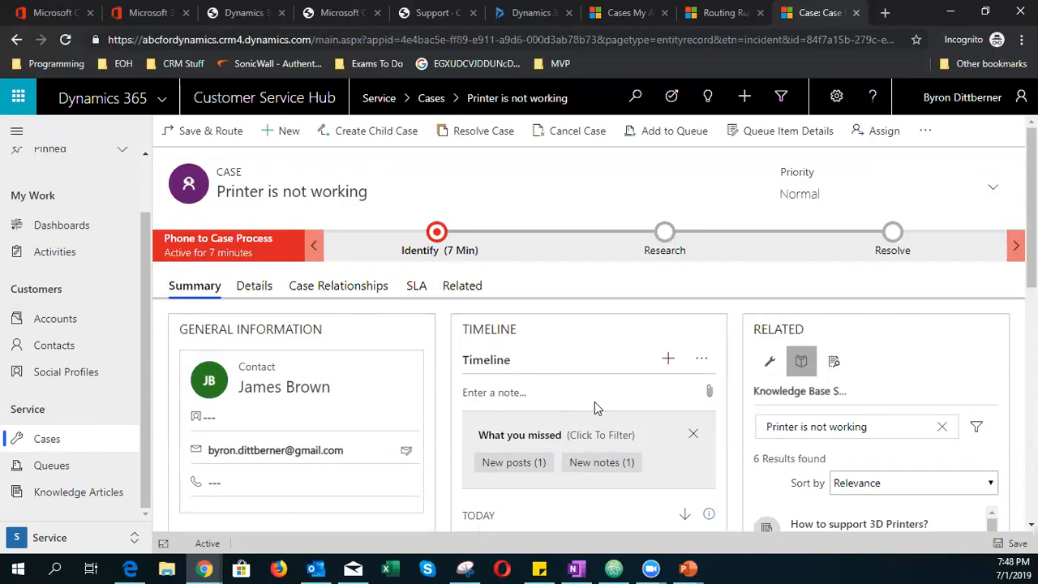
- Create a portal comment from the case timeline with the subject "Printer Status Check"
{"action": "left_click", "coordinate": [668, 359]}
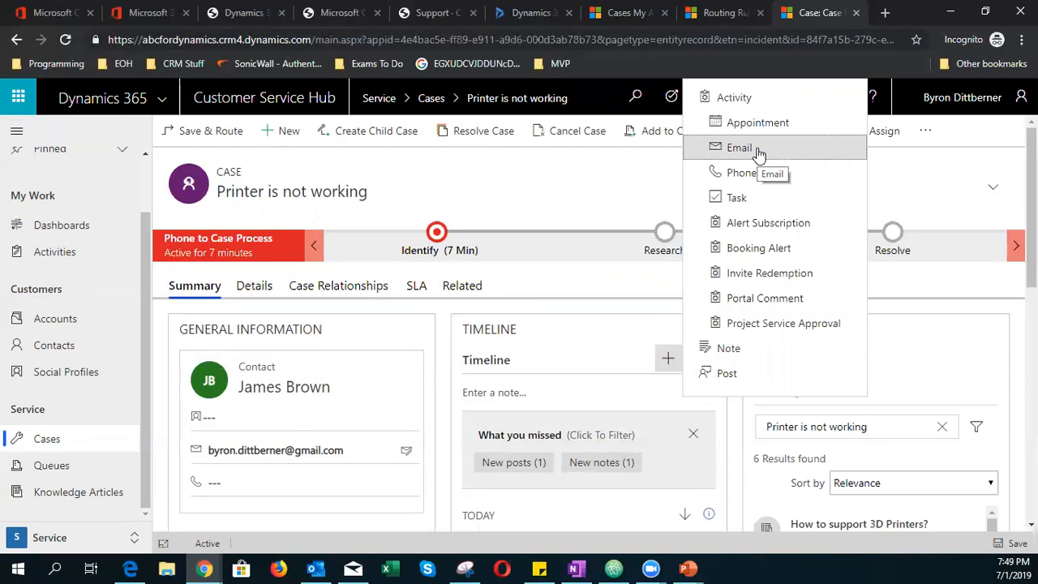
{"action": "left_click", "coordinate": [775, 307]}
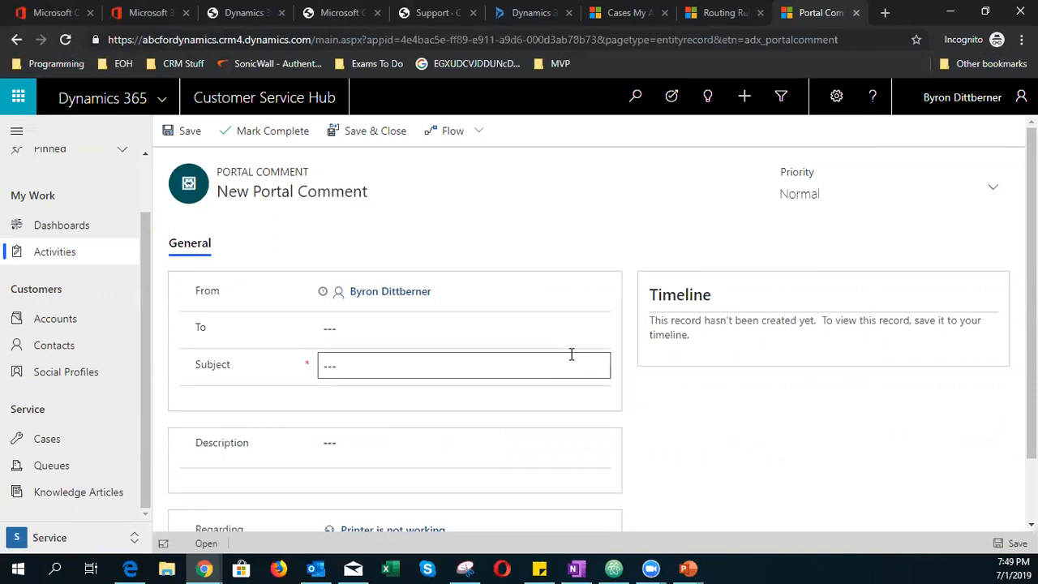
{"action": "left_click", "coordinate": [362, 364]}
{"action": "type", "text": "Does the"}
{"action": "key", "text": "BackSpace"}
{"action": "key", "text": "BackSpace"}
{"action": "key", "text": "BackSpace"}
{"action": "key", "text": "BackSpace"}
{"action": "key", "text": "BackSpace"}
{"action": "key", "text": "BackSpace"}
{"action": "key", "text": "BackSpace"}
{"action": "type", "text": "Printer Status Check"}
- Enter "Does the print have ink?" as the portal comment's description and mark the comment complete
{"action": "left_click", "coordinate": [390, 447]}
{"action": "type", "text": "Does the print have ink"}
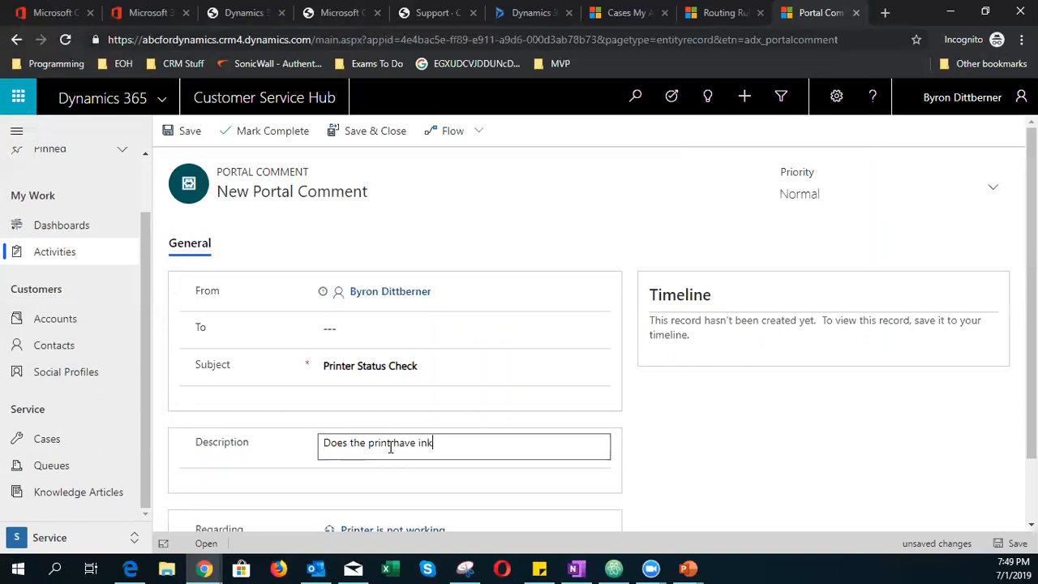
{"action": "type", "text": "?"}
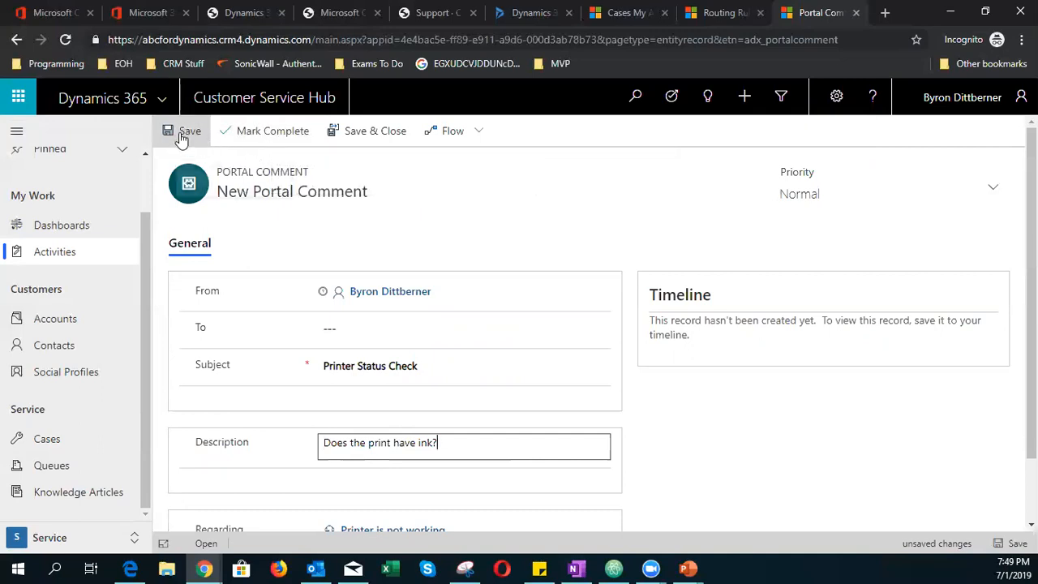
{"action": "left_click", "coordinate": [262, 137]}
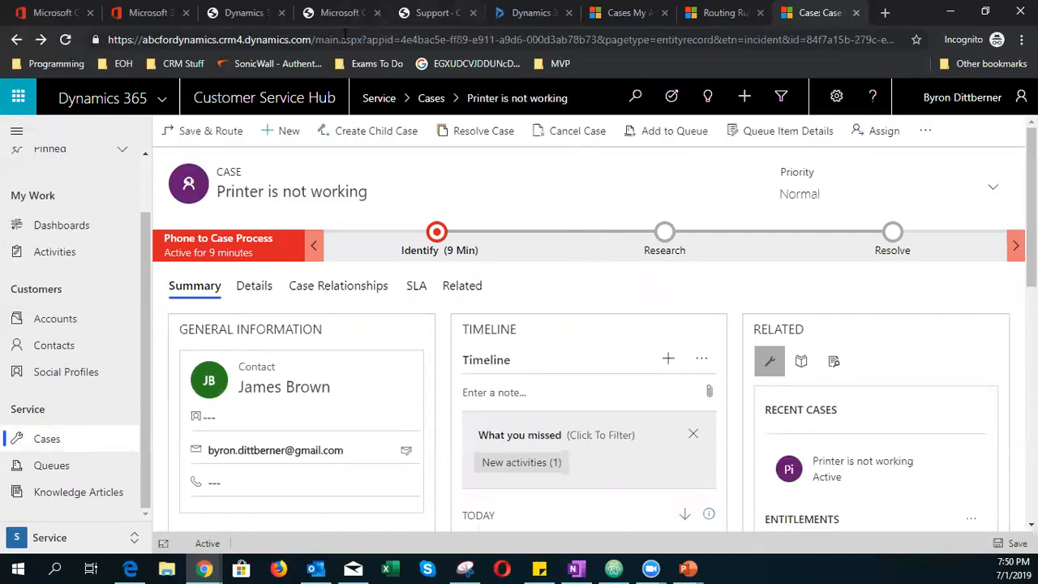
- Switch to the customer portal, reload the Support page and open the details of the "Printer is not working" case
{"action": "left_click", "coordinate": [424, 13]}
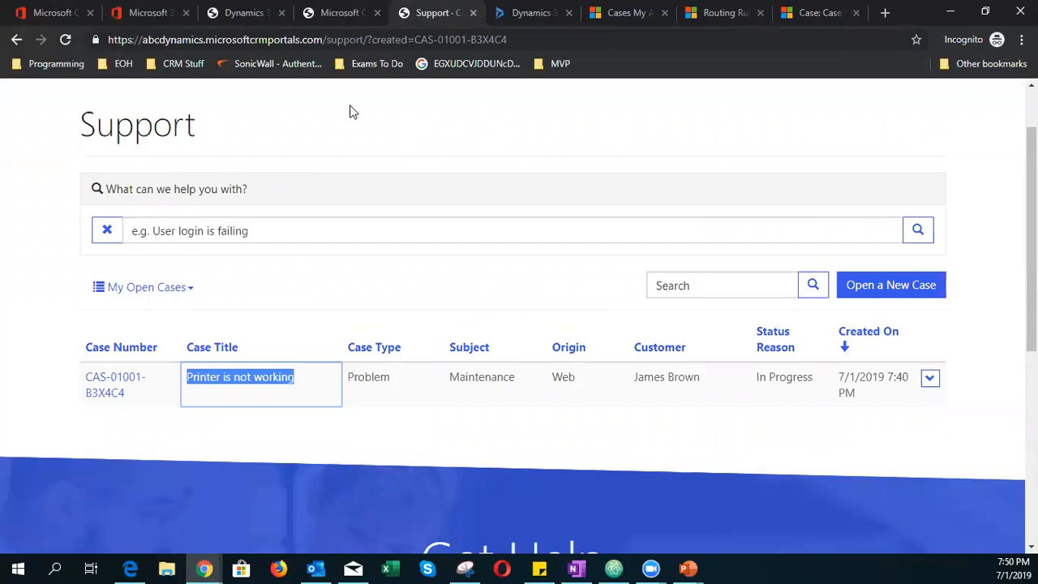
{"action": "left_click", "coordinate": [65, 39]}
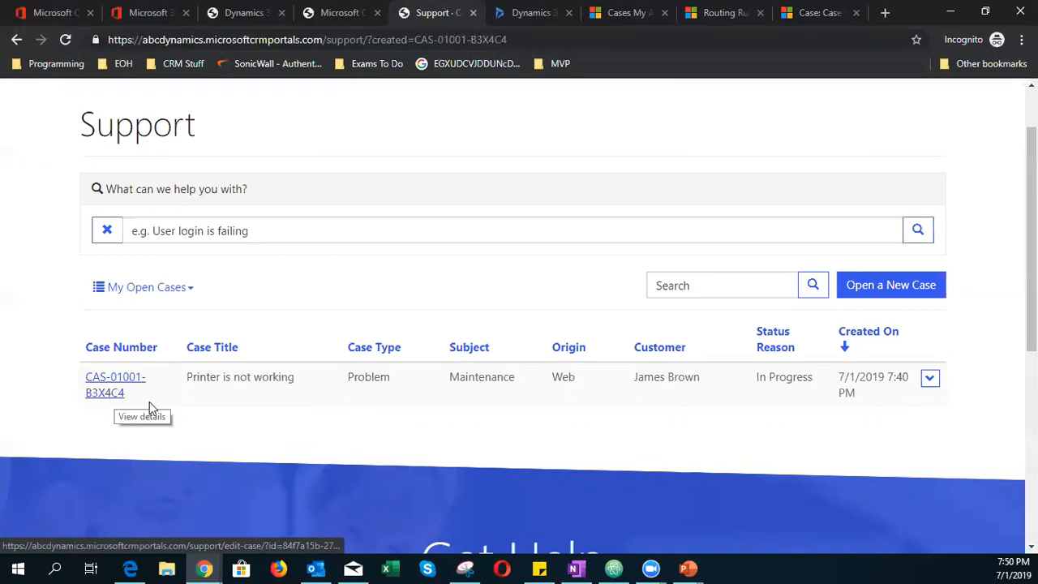
{"action": "left_click", "coordinate": [931, 379]}
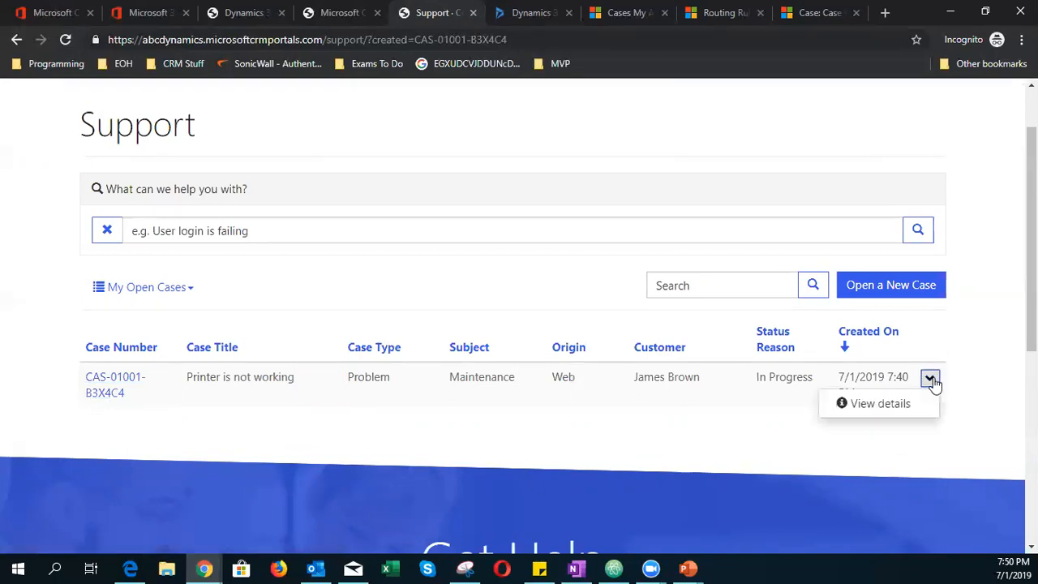
{"action": "left_click", "coordinate": [880, 404]}
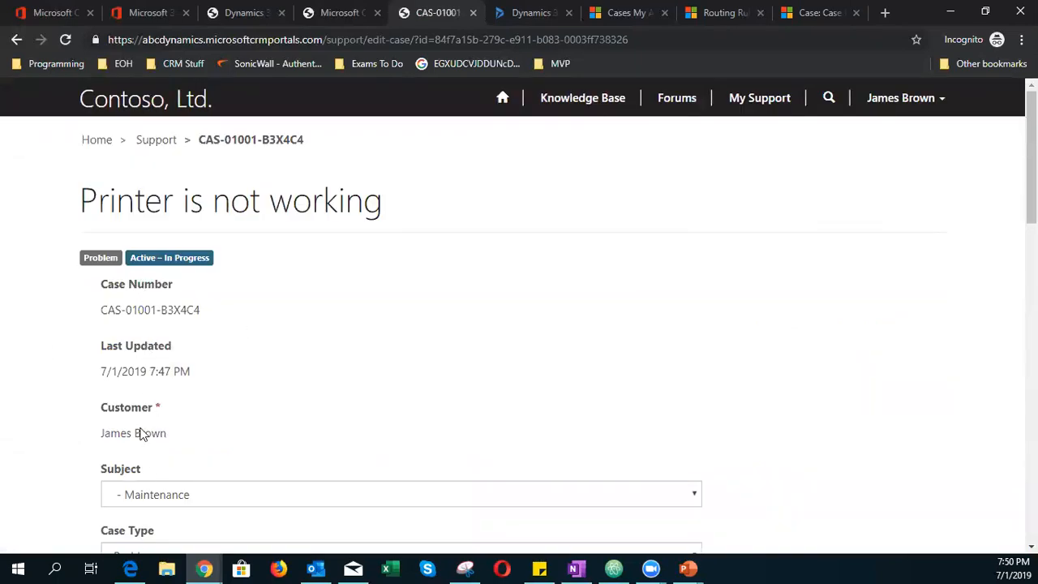
- Examine the portal case details and the agent's comment in the timeline
{"action": "scroll", "coordinate": [149, 462], "scroll_direction": "down", "scroll_amount": 1}
{"action": "scroll", "coordinate": [149, 462], "scroll_direction": "down", "scroll_amount": 2}
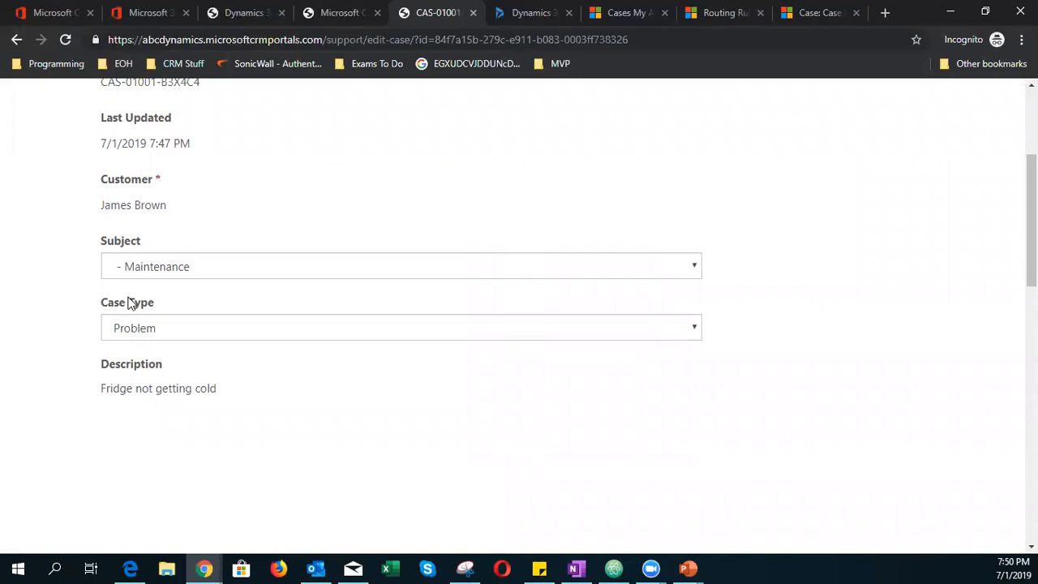
{"action": "scroll", "coordinate": [155, 349], "scroll_direction": "down", "scroll_amount": 2}
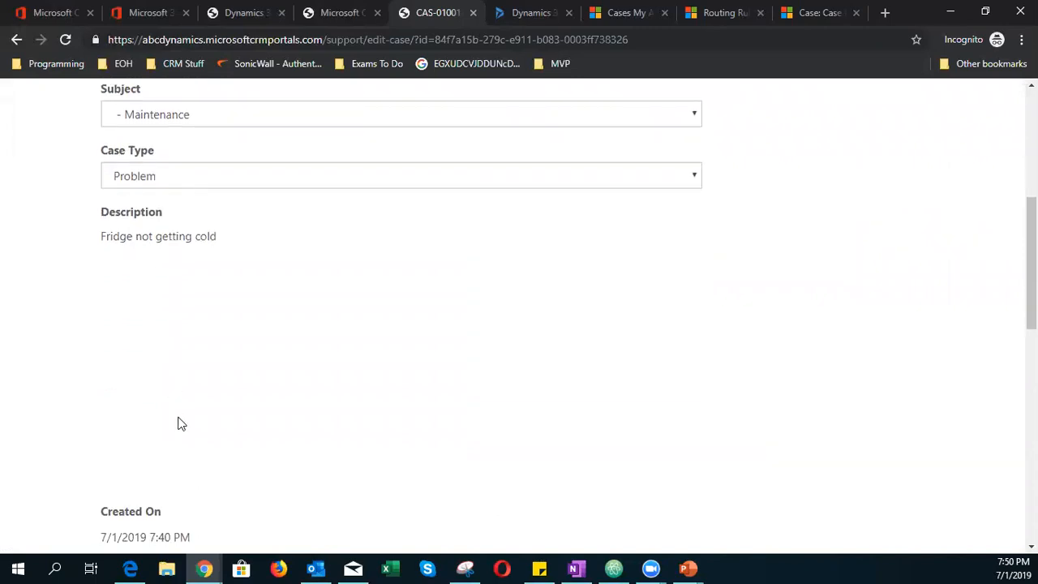
{"action": "scroll", "coordinate": [179, 424], "scroll_direction": "down", "scroll_amount": 4}
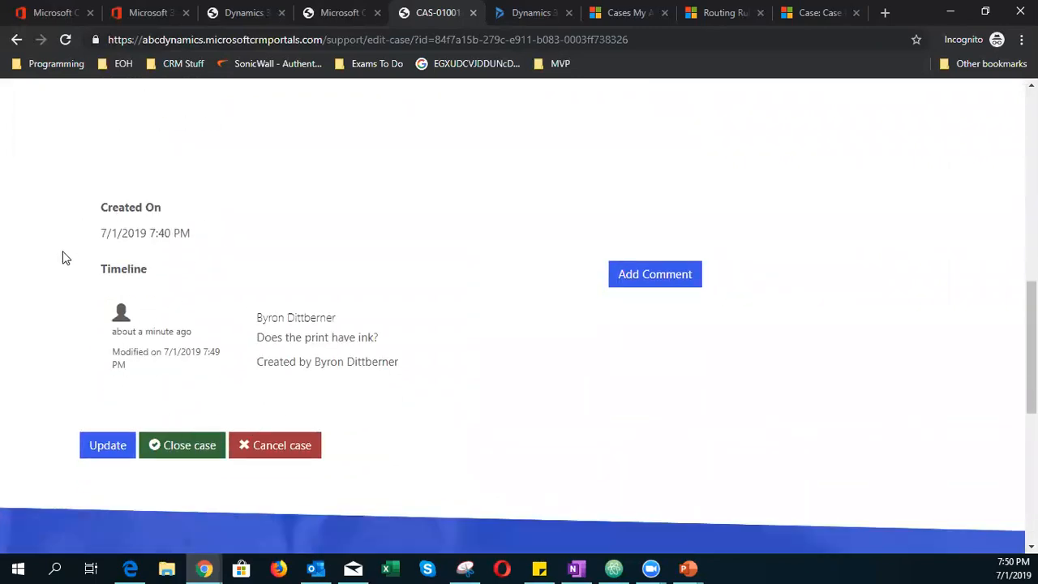
{"action": "mouse_move", "coordinate": [257, 319]}
{"action": "left_mouse_down"}
{"action": "mouse_move", "coordinate": [301, 319]}
{"action": "mouse_move", "coordinate": [341, 338]}
{"action": "left_mouse_up"}
{"action": "left_click", "coordinate": [293, 352]}
{"action": "mouse_move", "coordinate": [258, 338]}
{"action": "left_mouse_down"}
{"action": "mouse_move", "coordinate": [345, 352]}
{"action": "mouse_move", "coordinate": [395, 341]}
{"action": "left_mouse_up"}
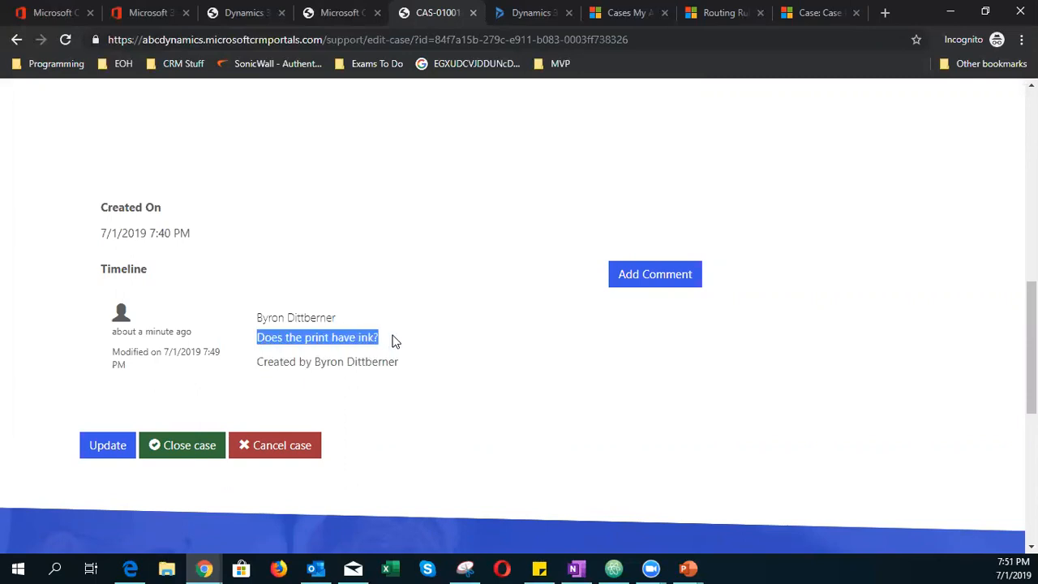
- Submit the comment "No the ink is low. The red light is flashing" on the portal case
{"action": "left_click", "coordinate": [653, 276]}
{"action": "left_click", "coordinate": [512, 188]}
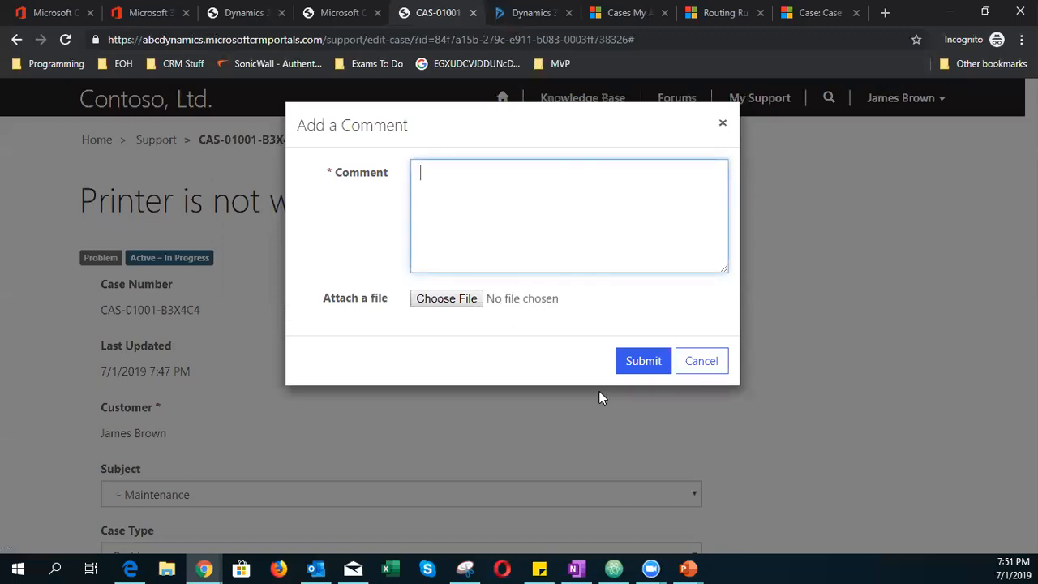
{"action": "type", "text": "No the ink is low. The red light is flashing"}
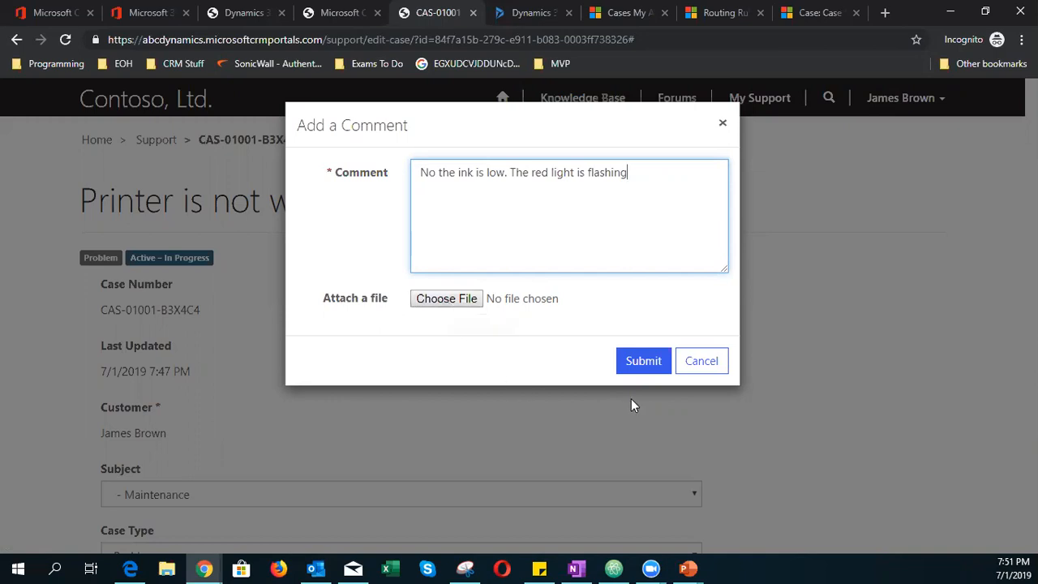
{"action": "left_click", "coordinate": [648, 363]}
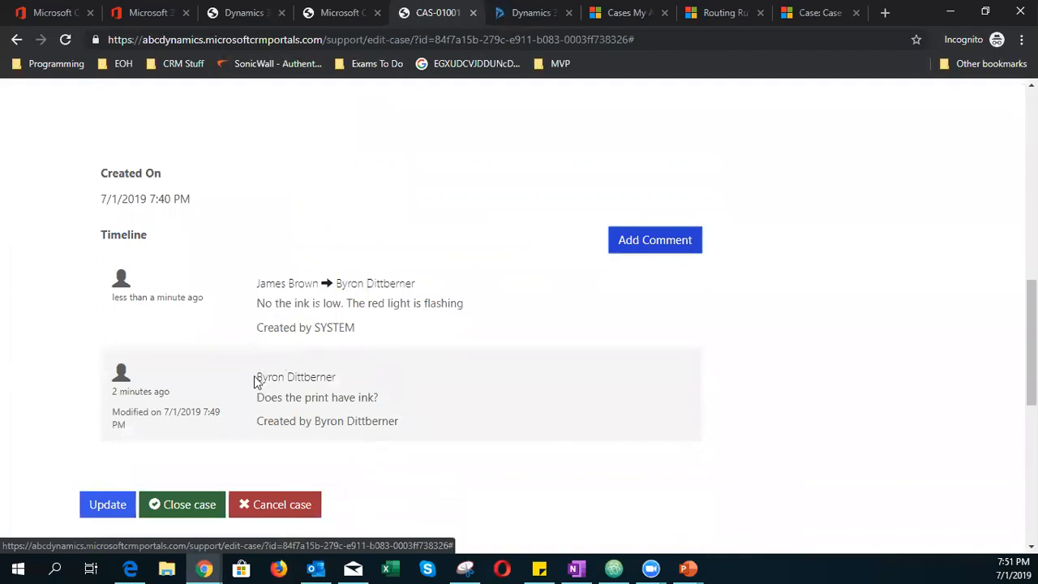
- Examine the sender and recipient of each timeline comment, the available case actions and the description on the portal case
{"action": "left_click_drag", "start_coordinate": [257, 377], "coordinate": [350, 372]}
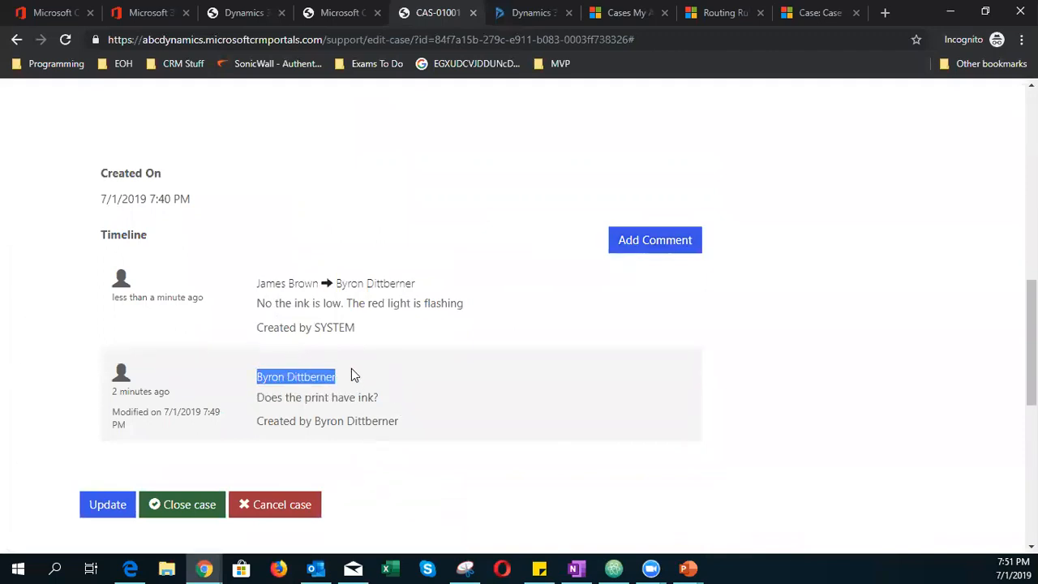
{"action": "mouse_move", "coordinate": [258, 286]}
{"action": "left_mouse_down"}
{"action": "mouse_move", "coordinate": [408, 287]}
{"action": "mouse_move", "coordinate": [416, 303]}
{"action": "left_mouse_up"}
{"action": "left_click_drag", "start_coordinate": [256, 284], "coordinate": [312, 286]}
{"action": "scroll", "coordinate": [410, 400], "scroll_direction": "up", "scroll_amount": 5}
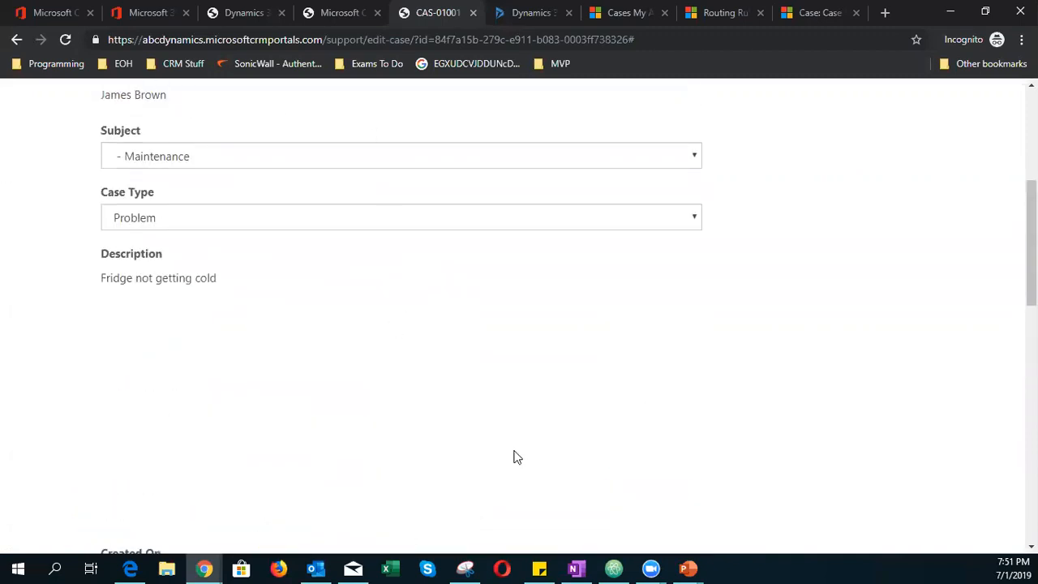
{"action": "scroll", "coordinate": [514, 457], "scroll_direction": "down", "scroll_amount": 5}
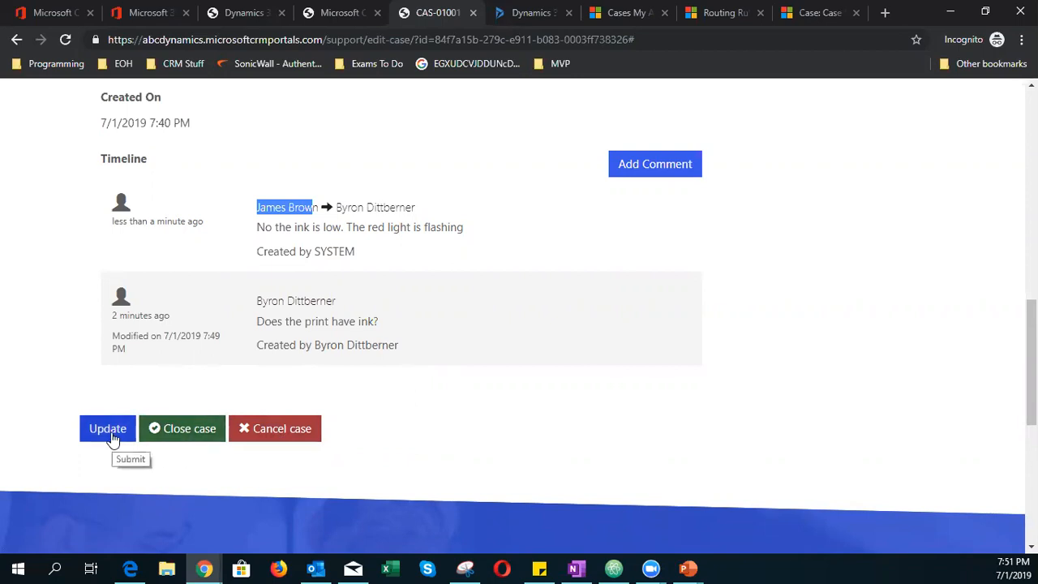
{"action": "scroll", "coordinate": [371, 495], "scroll_direction": "up", "scroll_amount": 1}
{"action": "scroll", "coordinate": [369, 494], "scroll_direction": "up", "scroll_amount": 3}
{"action": "left_click", "coordinate": [267, 253]}
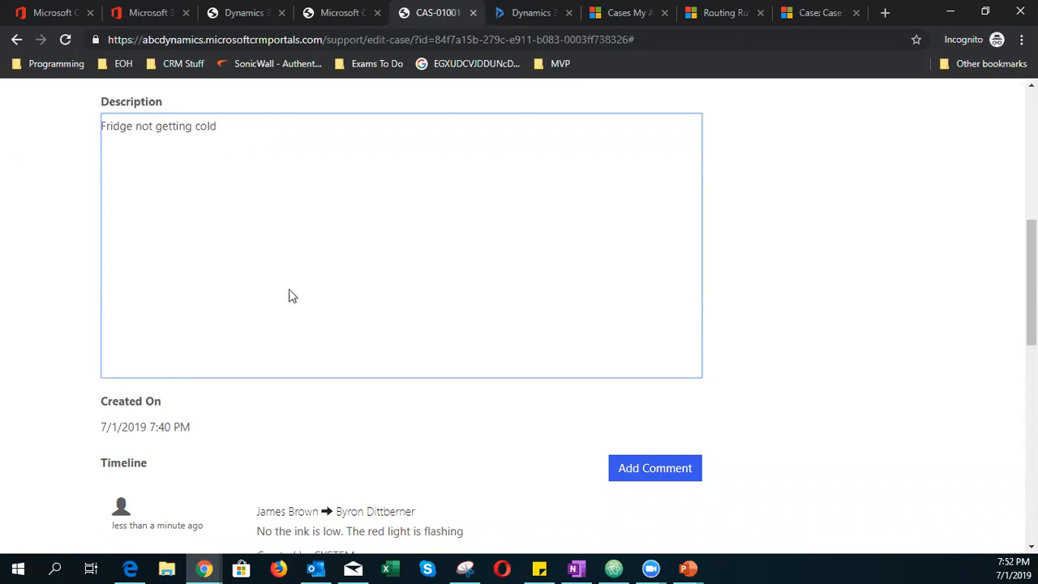
{"action": "scroll", "coordinate": [292, 298], "scroll_direction": "up", "scroll_amount": 4}
{"action": "scroll", "coordinate": [305, 310], "scroll_direction": "up", "scroll_amount": 2}
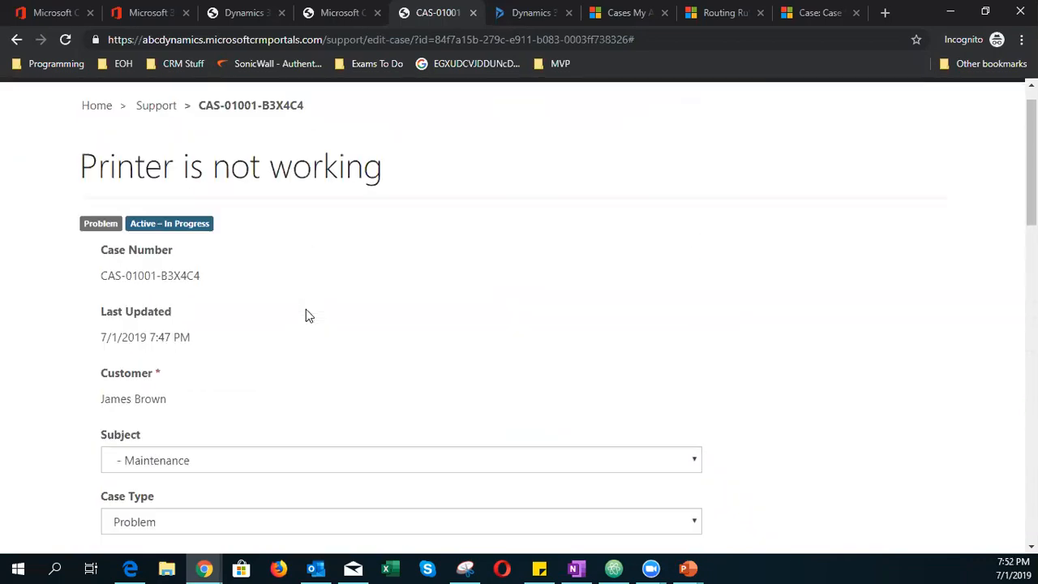
{"action": "scroll", "coordinate": [304, 313], "scroll_direction": "down", "scroll_amount": 11}
{"action": "scroll", "coordinate": [476, 371], "scroll_direction": "up", "scroll_amount": 11}
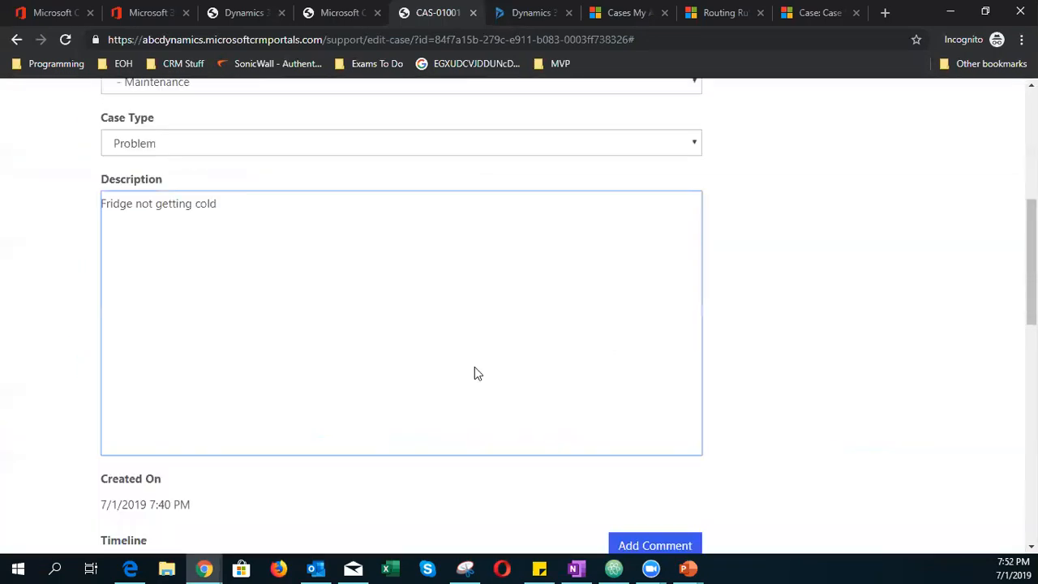
- Switch to the agent's "Printer is not working" case in Customer Service Hub, reload it and read the customer's reply in the timeline
{"action": "left_click", "coordinate": [800, 24]}
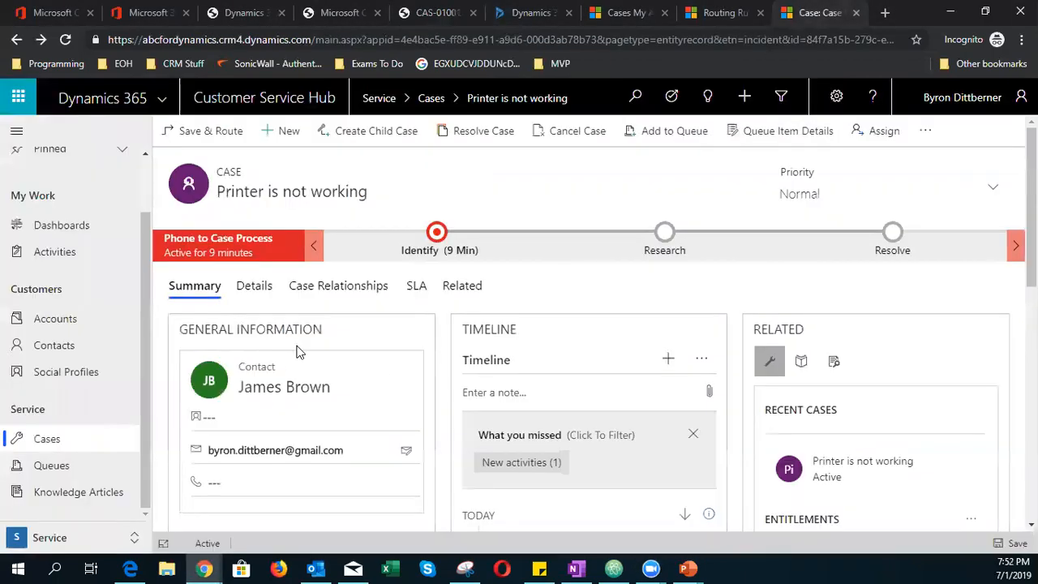
{"action": "left_click", "coordinate": [65, 39]}
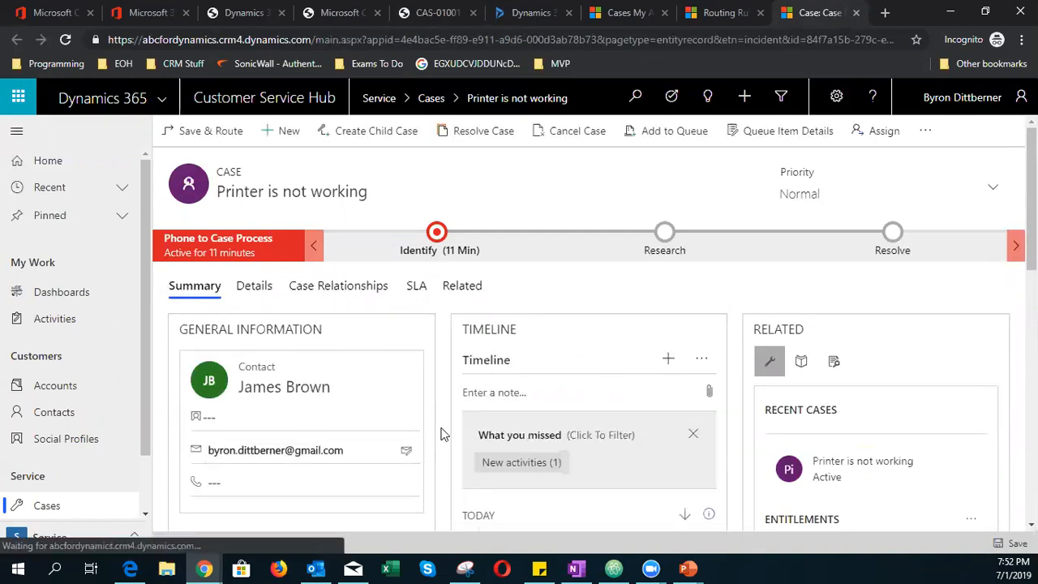
{"action": "scroll", "coordinate": [441, 433], "scroll_direction": "down", "scroll_amount": 2}
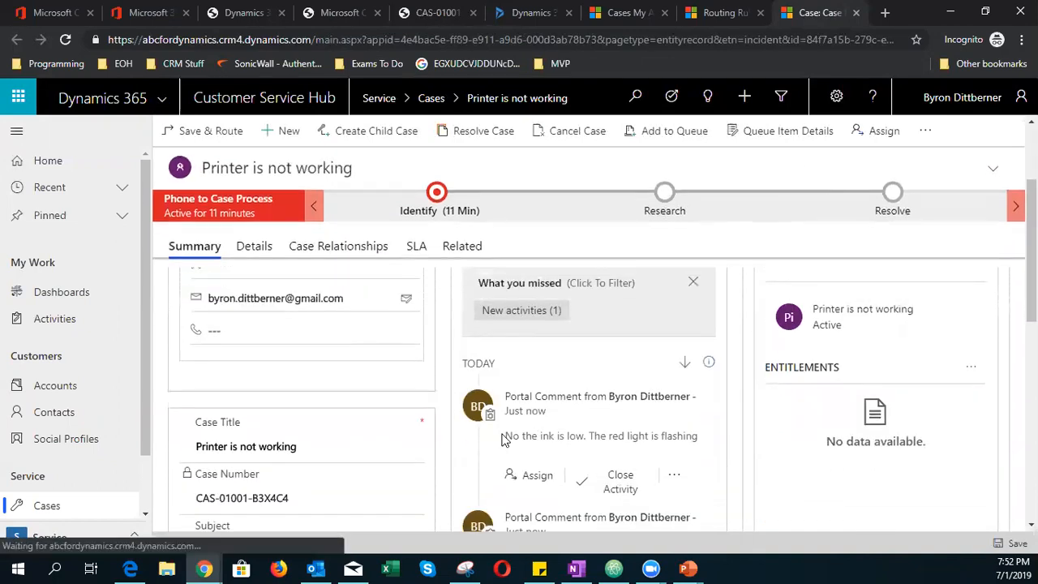
{"action": "left_click_drag", "start_coordinate": [509, 441], "coordinate": [702, 453]}
{"action": "scroll", "coordinate": [738, 487], "scroll_direction": "down", "scroll_amount": 1}
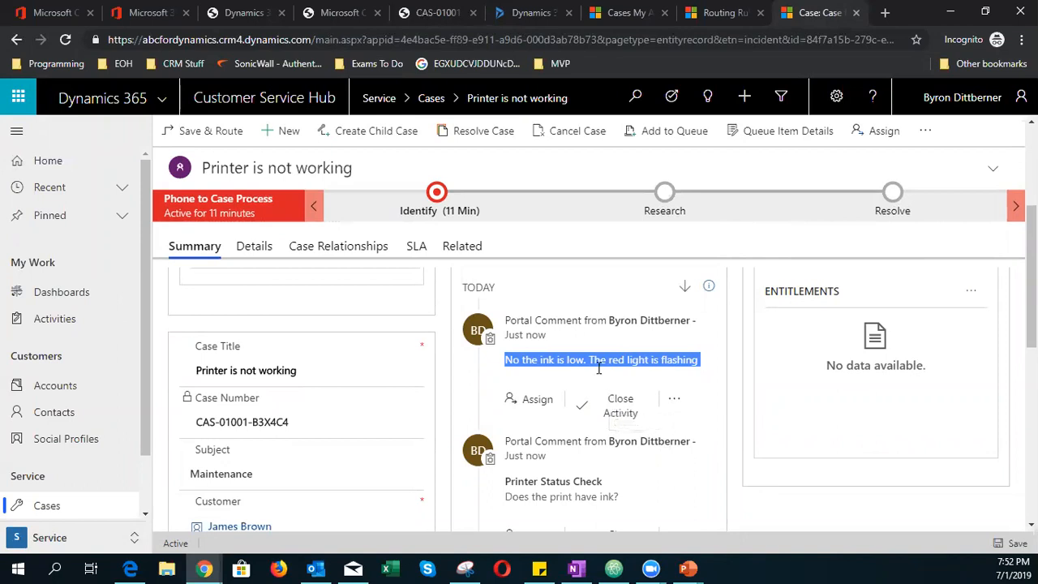
{"action": "scroll", "coordinate": [635, 486], "scroll_direction": "down", "scroll_amount": 1}
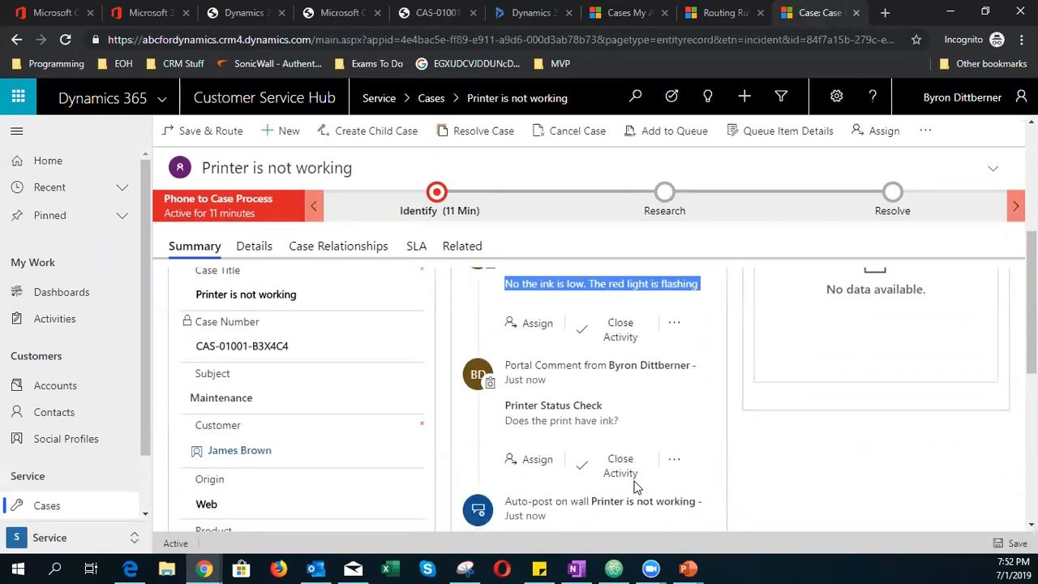
{"action": "scroll", "coordinate": [632, 488], "scroll_direction": "down", "scroll_amount": 1}
{"action": "scroll", "coordinate": [616, 483], "scroll_direction": "up", "scroll_amount": 5}
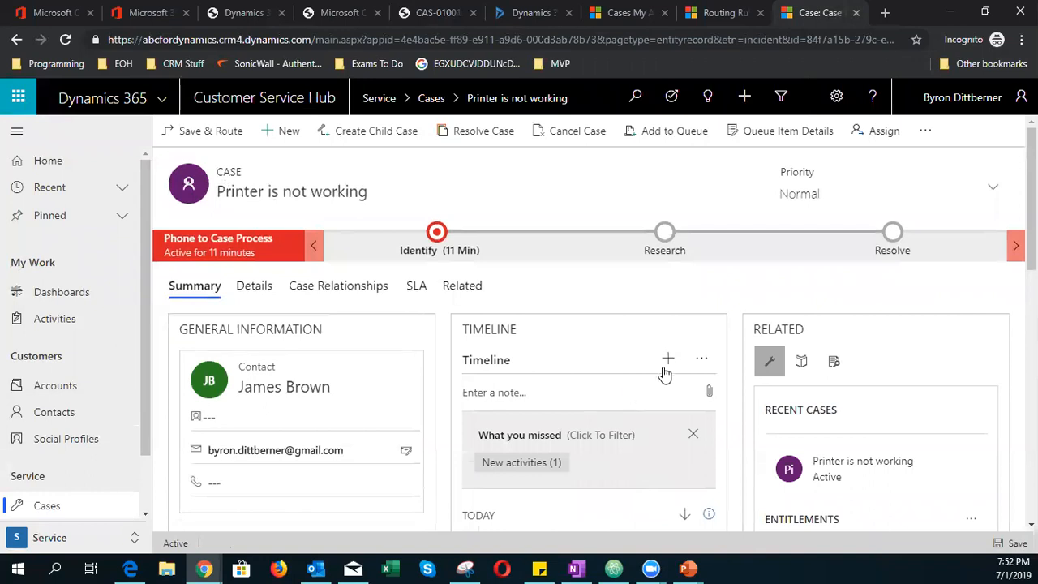
- Add a new portal comment to the case from its timeline with the subject "Change Ink"
{"action": "left_click", "coordinate": [667, 363]}
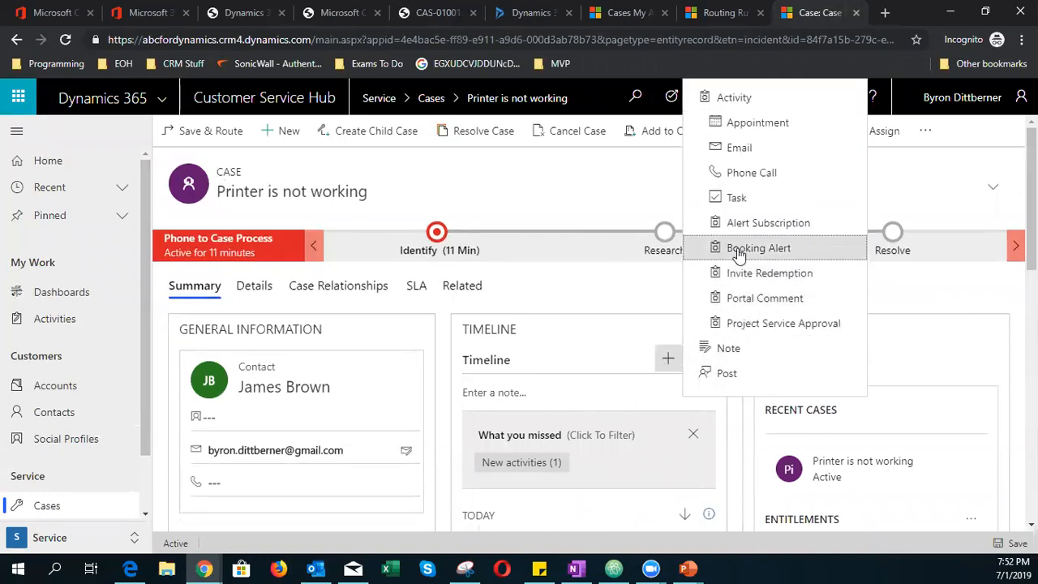
{"action": "left_click", "coordinate": [748, 301]}
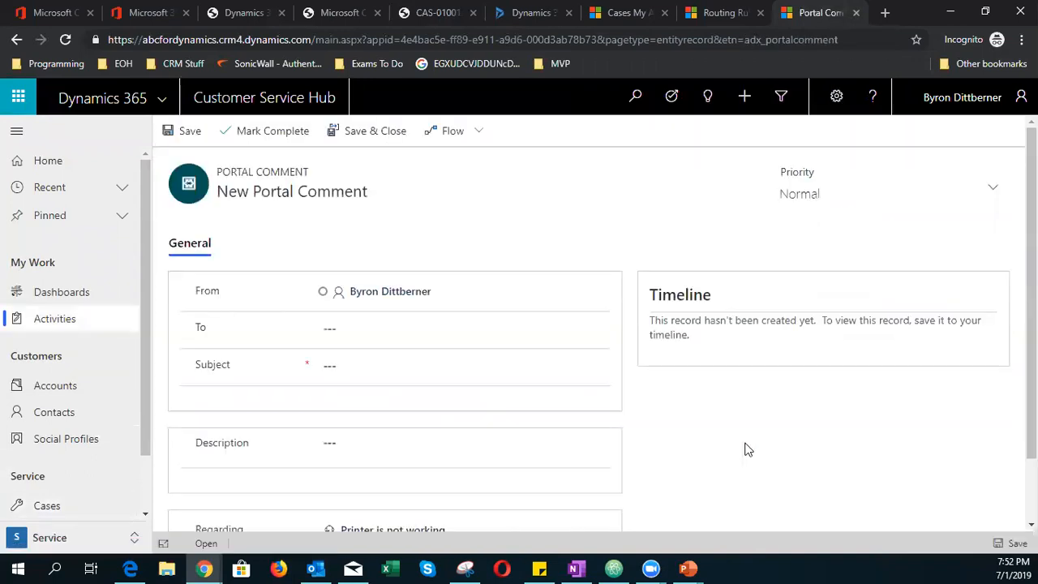
{"action": "scroll", "coordinate": [391, 430], "scroll_direction": "down", "scroll_amount": 2}
{"action": "left_click", "coordinate": [387, 289]}
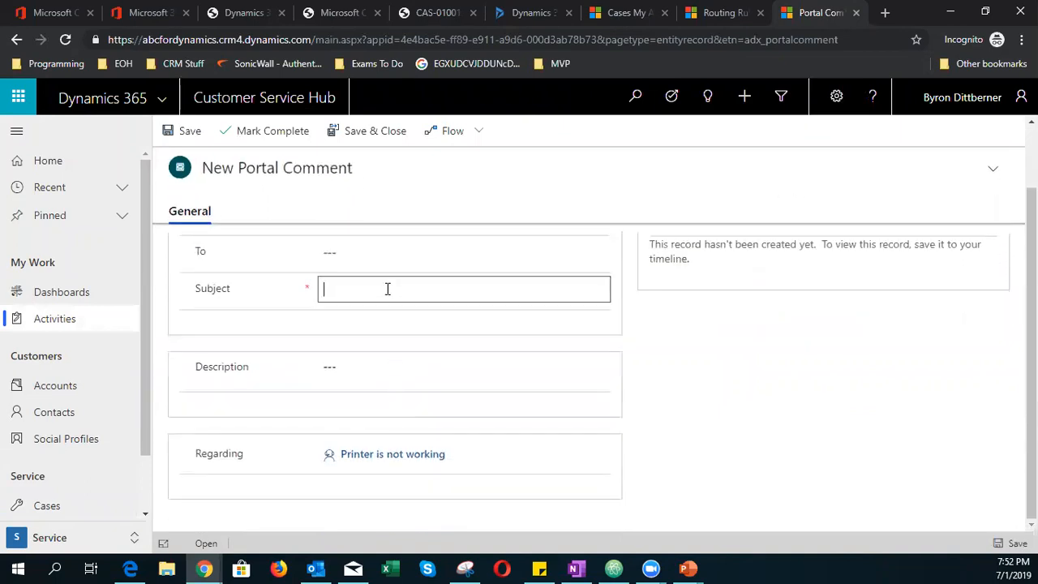
{"action": "type", "text": "Change Ink"}
- Set the comment's description to "If you buy a new toner the printer will print..." and mark the comment complete
{"action": "left_click", "coordinate": [379, 367]}
{"action": "type", "text": "If you buy a"}
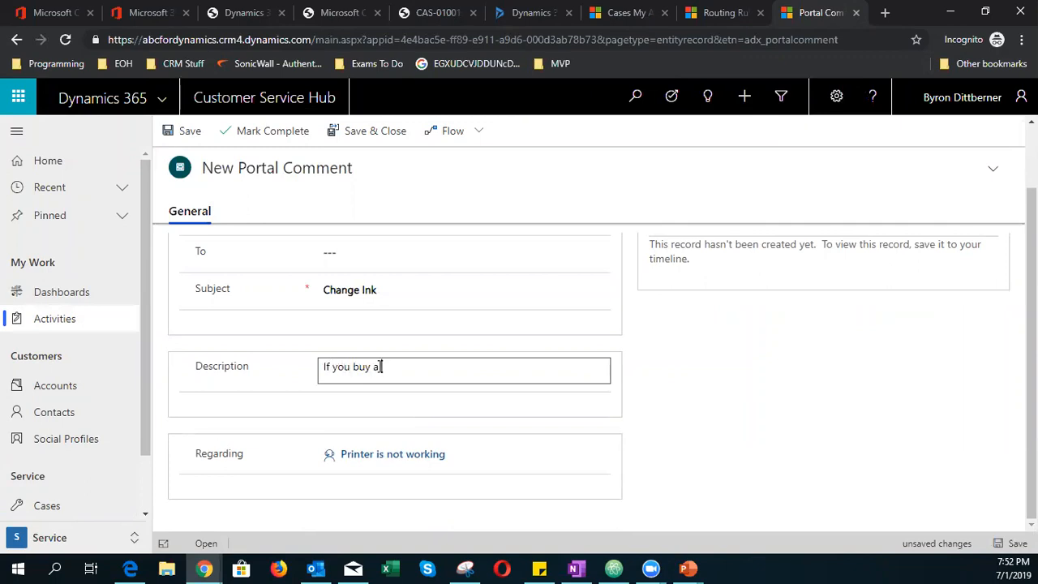
{"action": "type", "text": " new toner the printer will print..."}
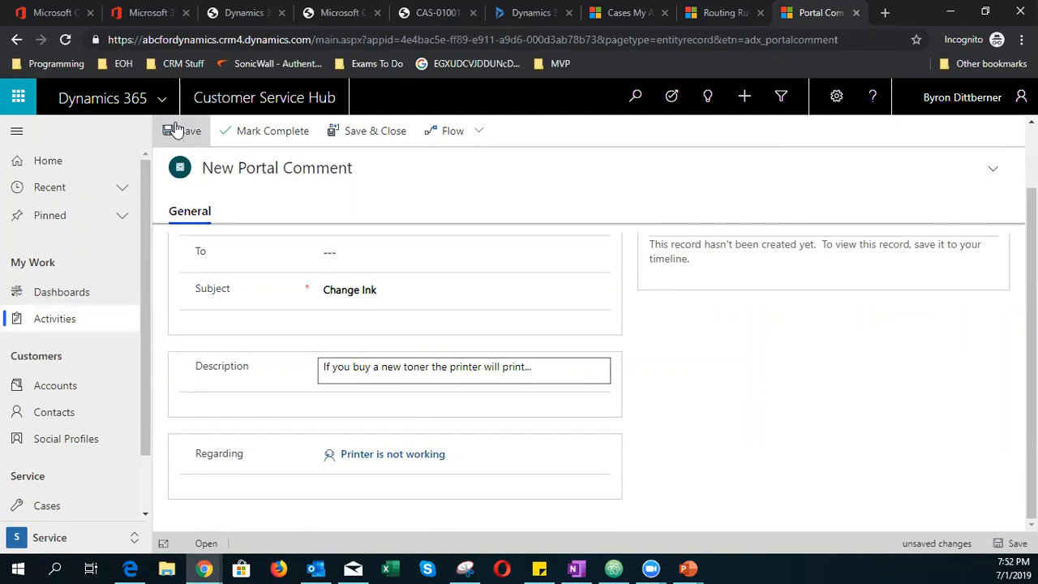
{"action": "left_click", "coordinate": [261, 142]}
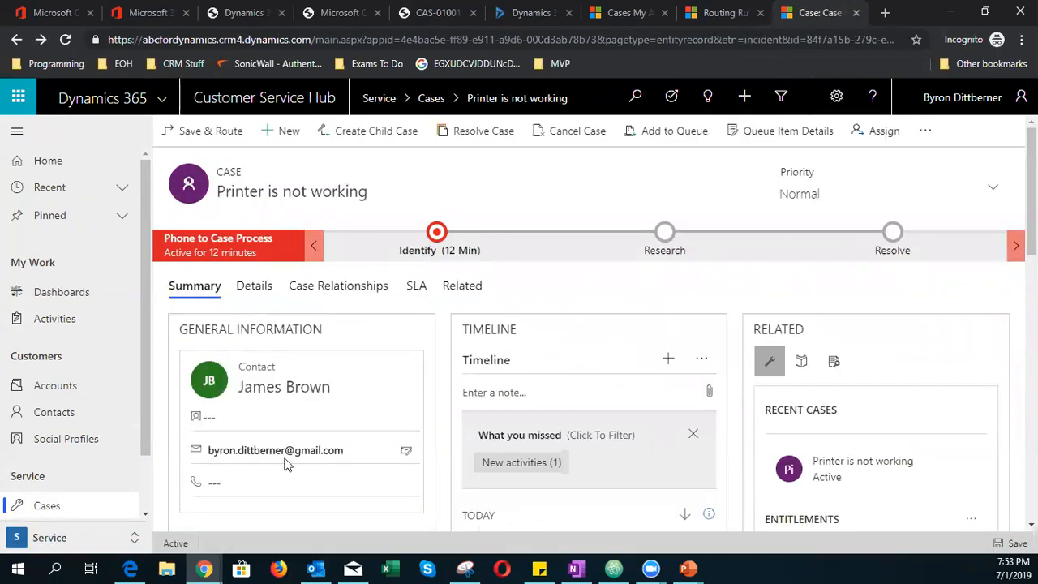
- Start resolving the case with resolution type Information Provided and the resolution "Customer was advised to replace toner"
{"action": "left_click", "coordinate": [487, 139]}
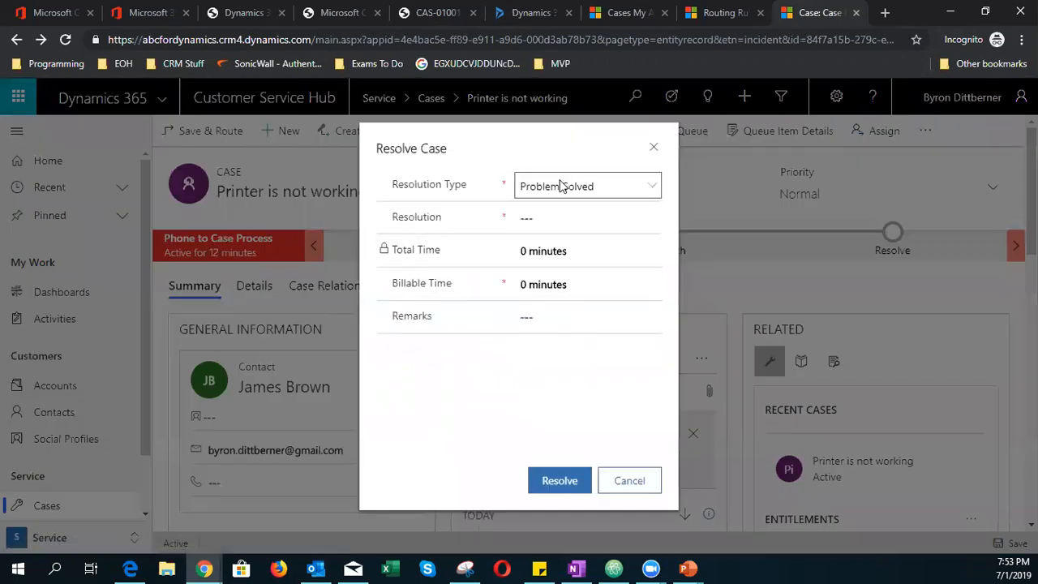
{"action": "left_click", "coordinate": [568, 188]}
{"action": "left_click", "coordinate": [568, 237]}
{"action": "left_click", "coordinate": [570, 218]}
{"action": "type", "text": "Customer was advised to "}
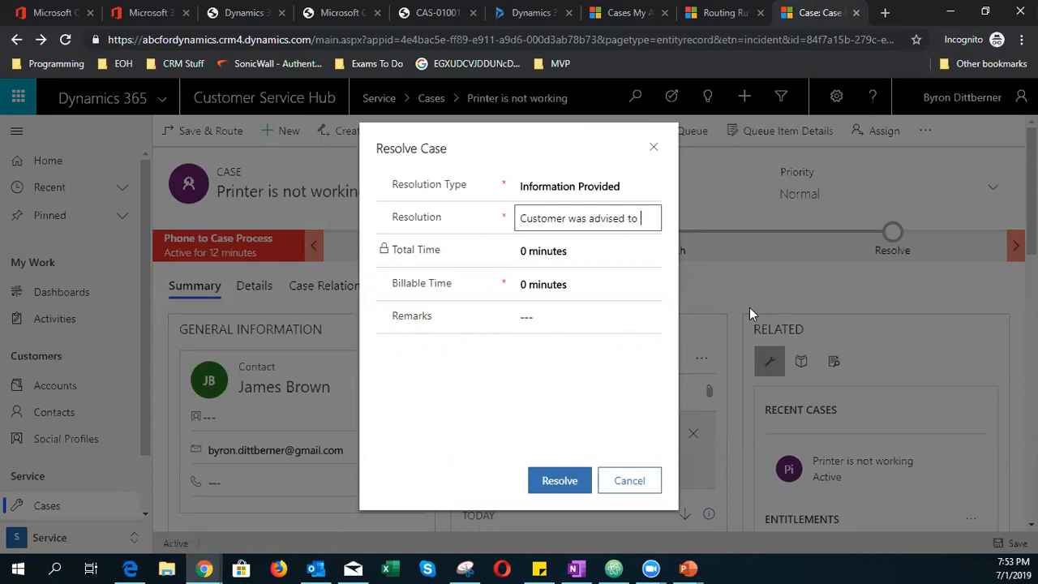
{"action": "type", "text": "replace t"}
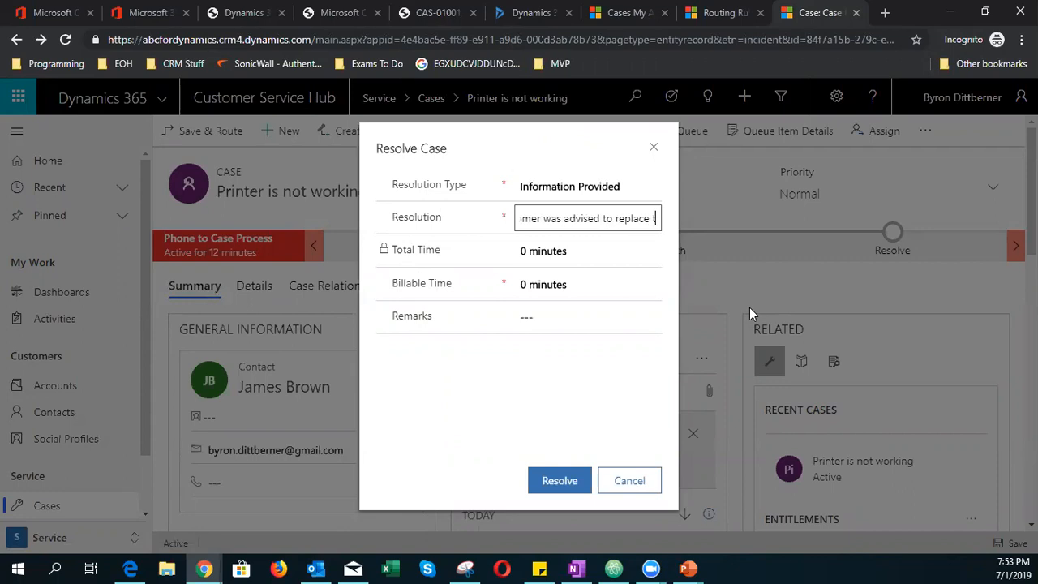
{"action": "type", "text": "oner"}
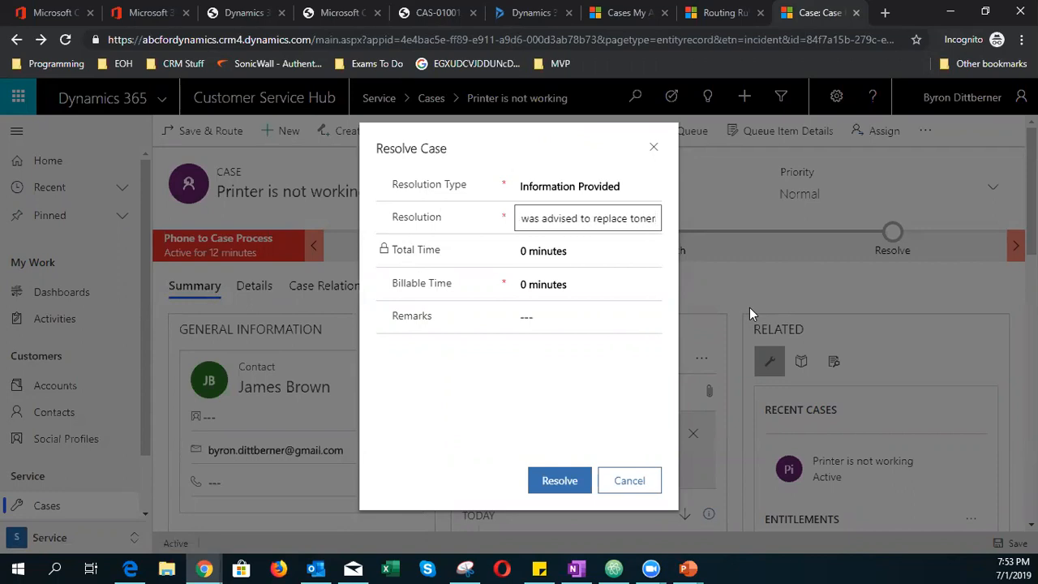
- Review the resolution type options and resolution text, keep Information Provided and resolve the case
{"action": "left_click", "coordinate": [583, 329]}
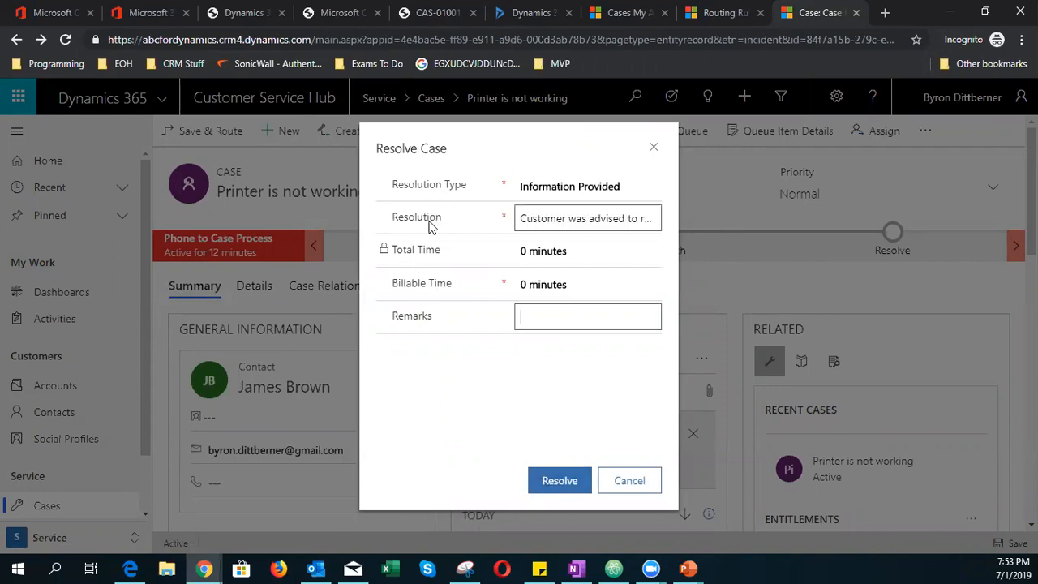
{"action": "left_click", "coordinate": [605, 188]}
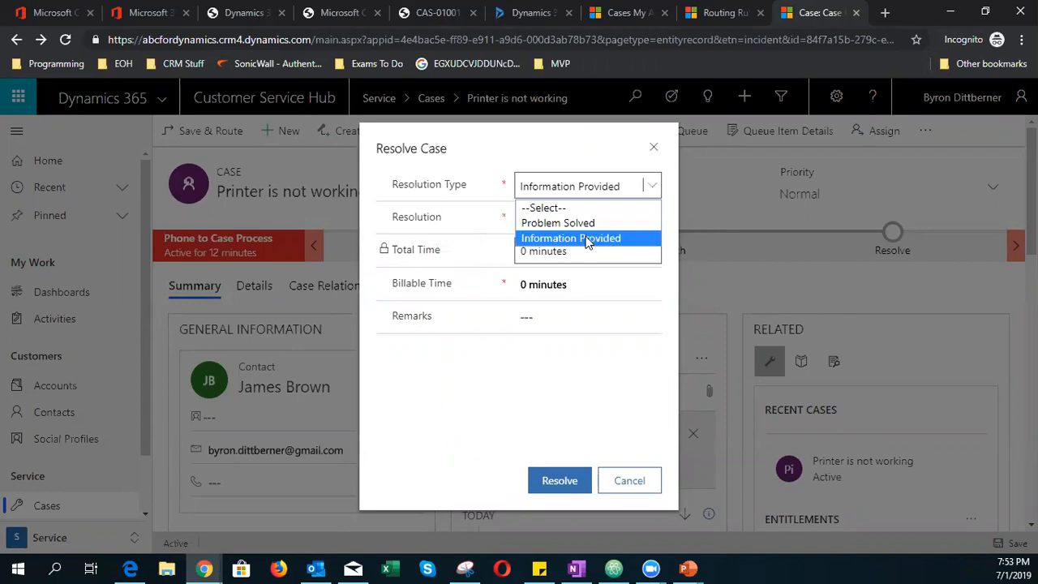
{"action": "left_click", "coordinate": [588, 240]}
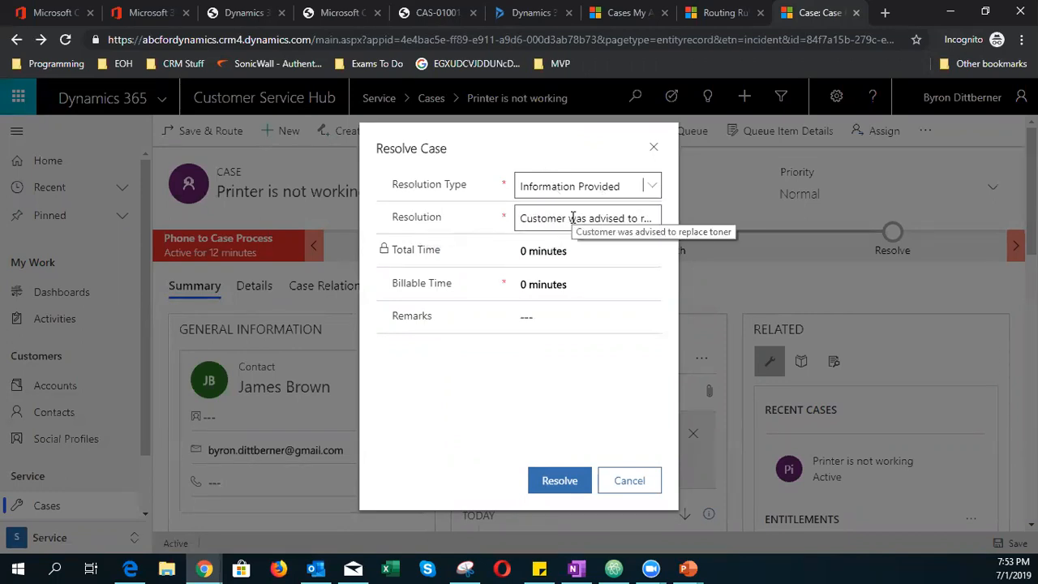
{"action": "left_click_drag", "start_coordinate": [522, 215], "coordinate": [709, 244]}
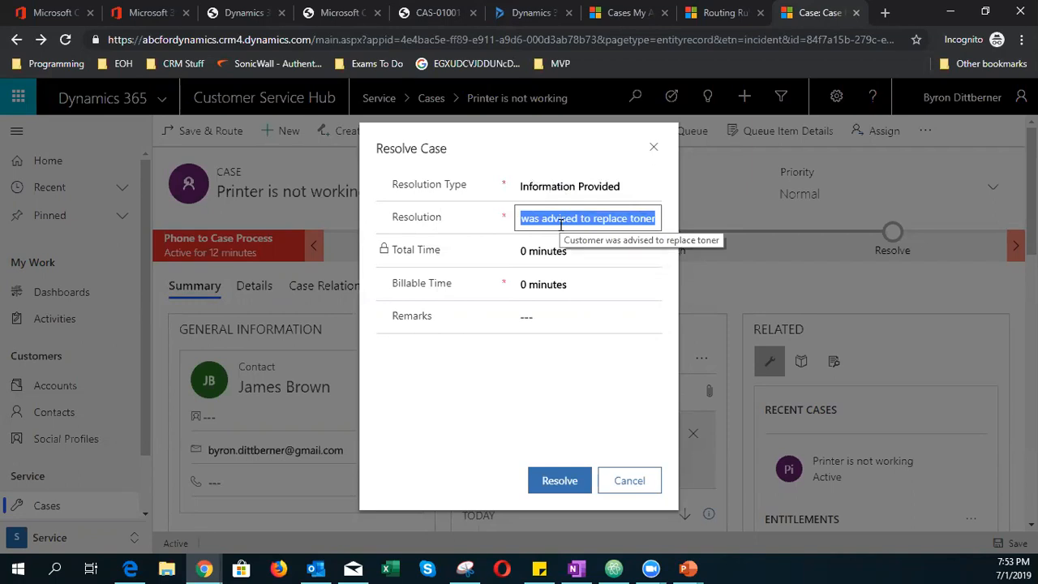
{"action": "left_click", "coordinate": [563, 486]}
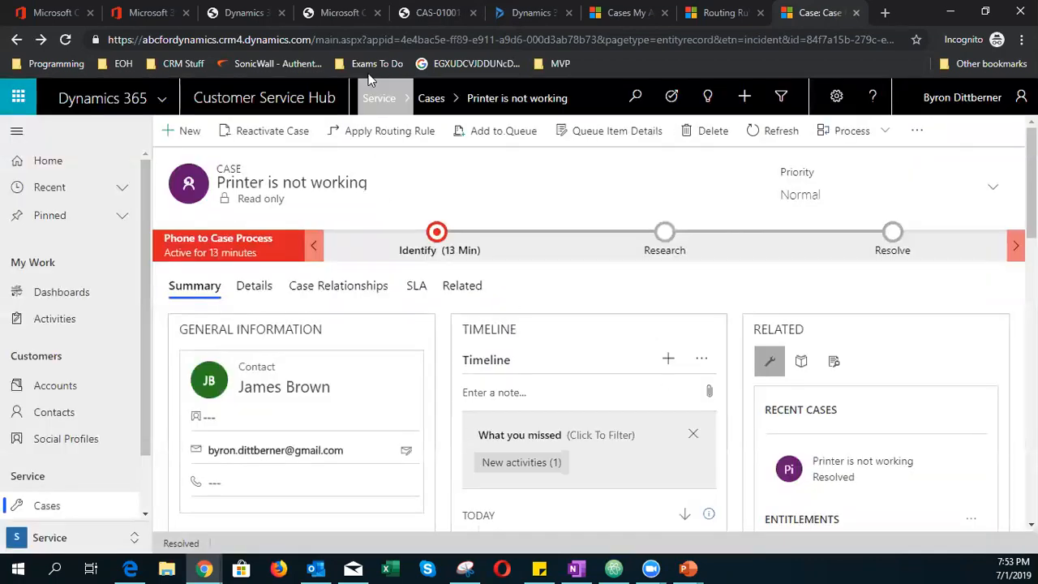
- Switch to the customer portal and open the My Support page
{"action": "left_click", "coordinate": [437, 13]}
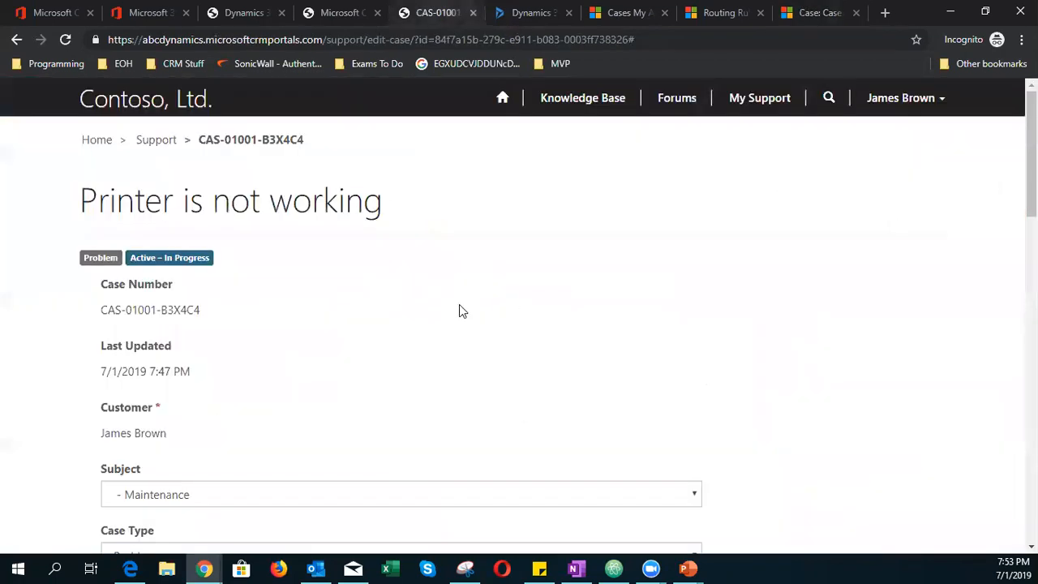
{"action": "left_click", "coordinate": [492, 103]}
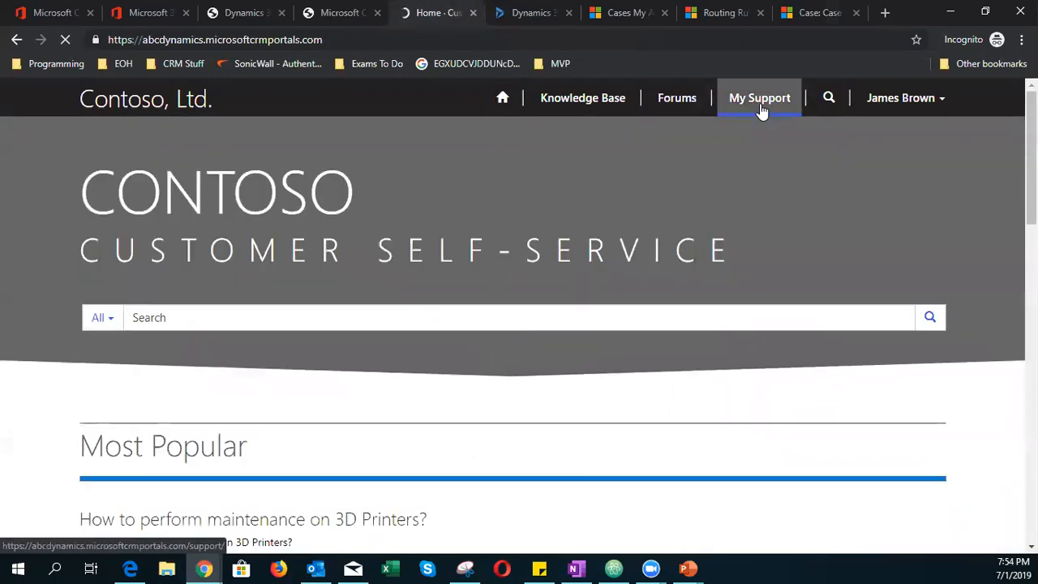
{"action": "left_click", "coordinate": [761, 110]}
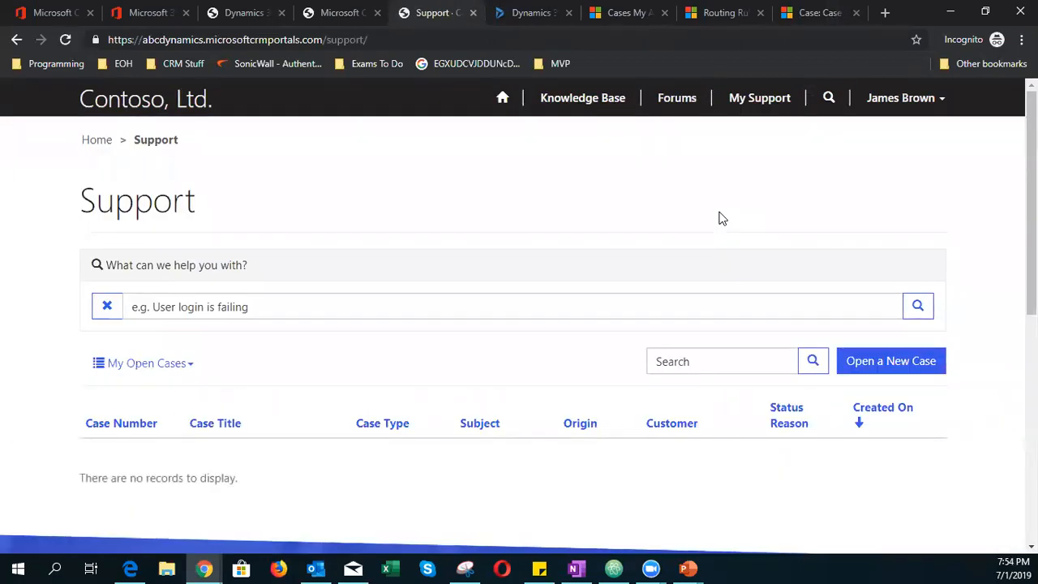
- Show My Closed Cases in the support case list and check the printer case's status reason
{"action": "scroll", "coordinate": [721, 218], "scroll_direction": "down", "scroll_amount": 1}
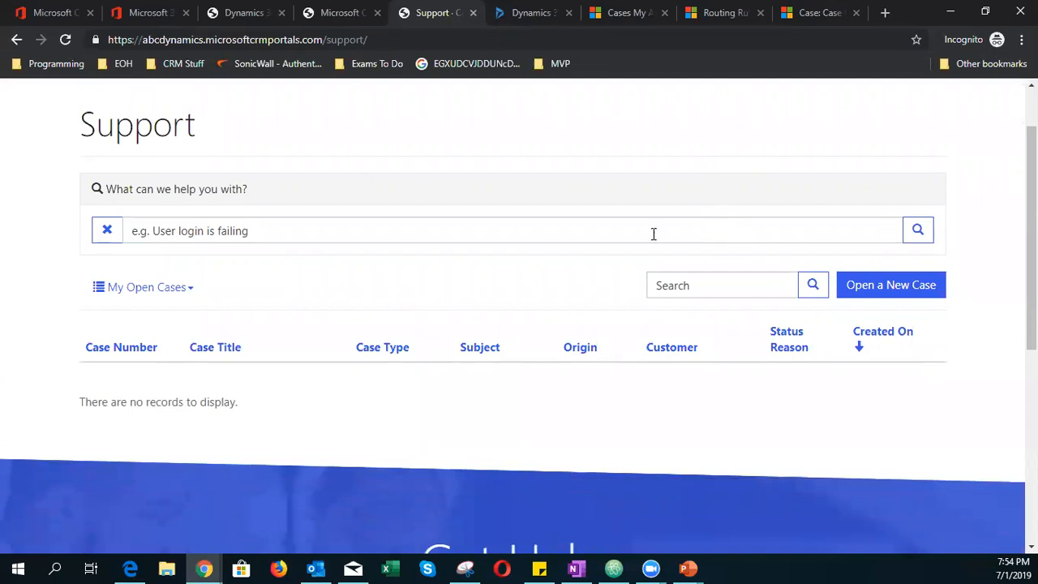
{"action": "left_click", "coordinate": [155, 287]}
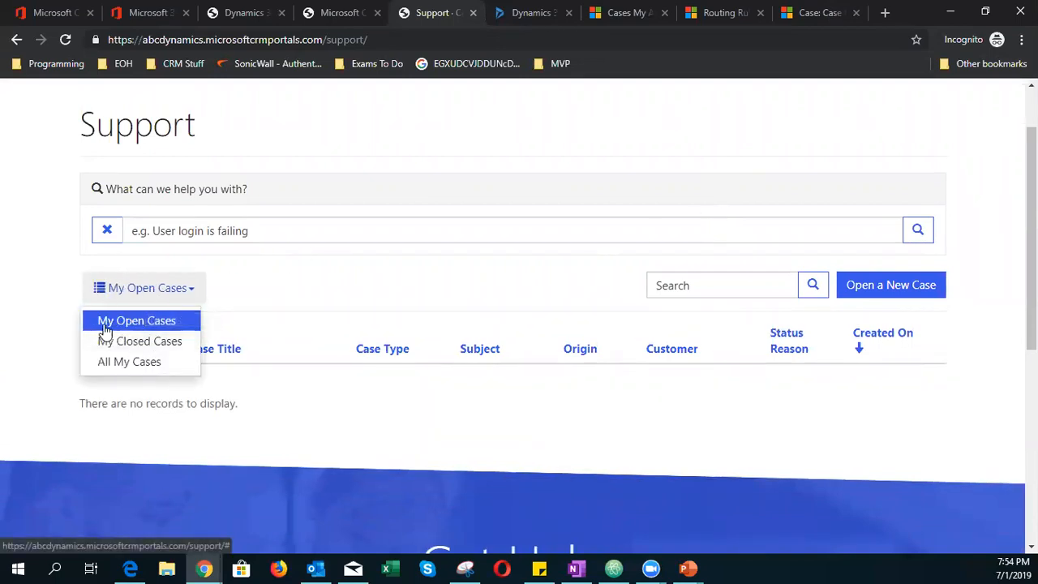
{"action": "left_click", "coordinate": [166, 341]}
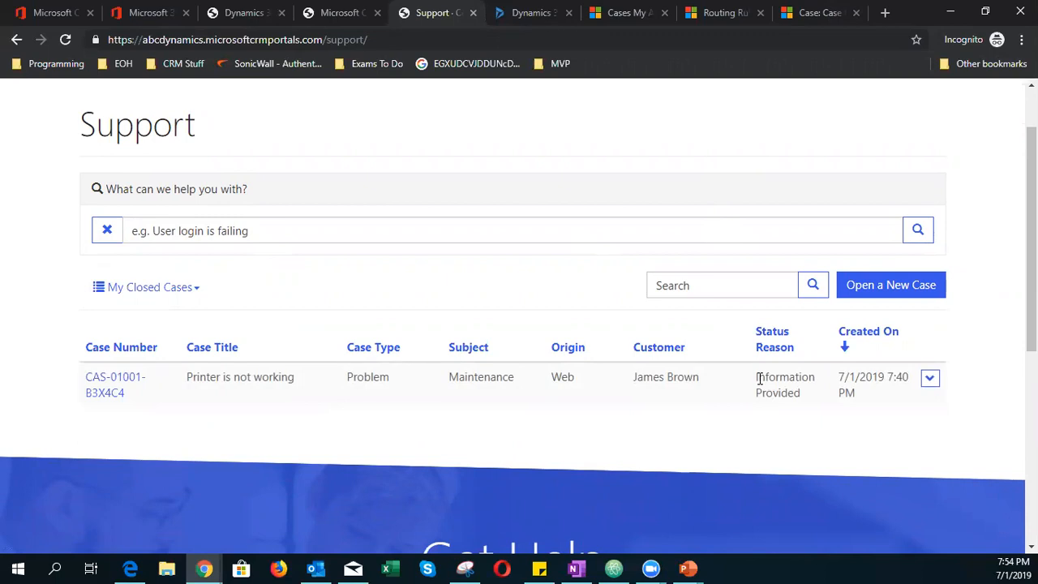
{"action": "left_click_drag", "start_coordinate": [758, 375], "coordinate": [819, 413]}
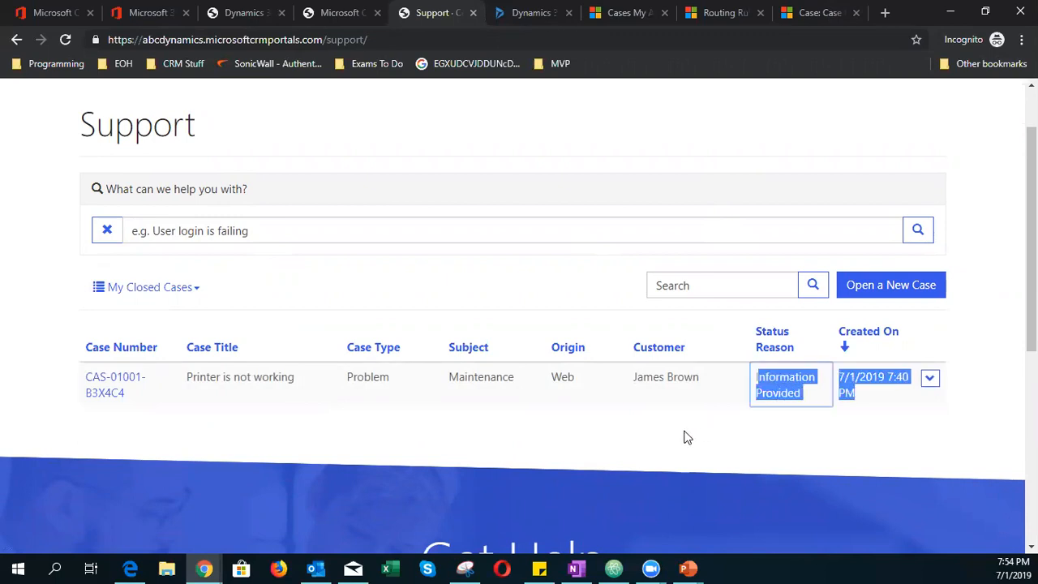
- Open the closed "Printer is not working" case and read the agent's latest comment in the timeline
{"action": "left_click", "coordinate": [102, 398]}
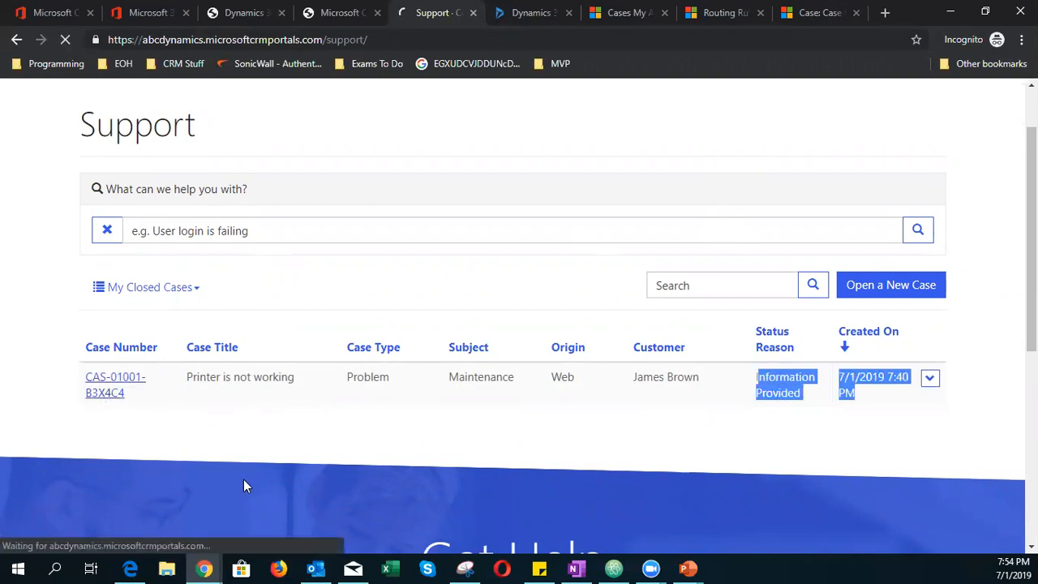
{"action": "scroll", "coordinate": [245, 485], "scroll_direction": "down", "scroll_amount": 6}
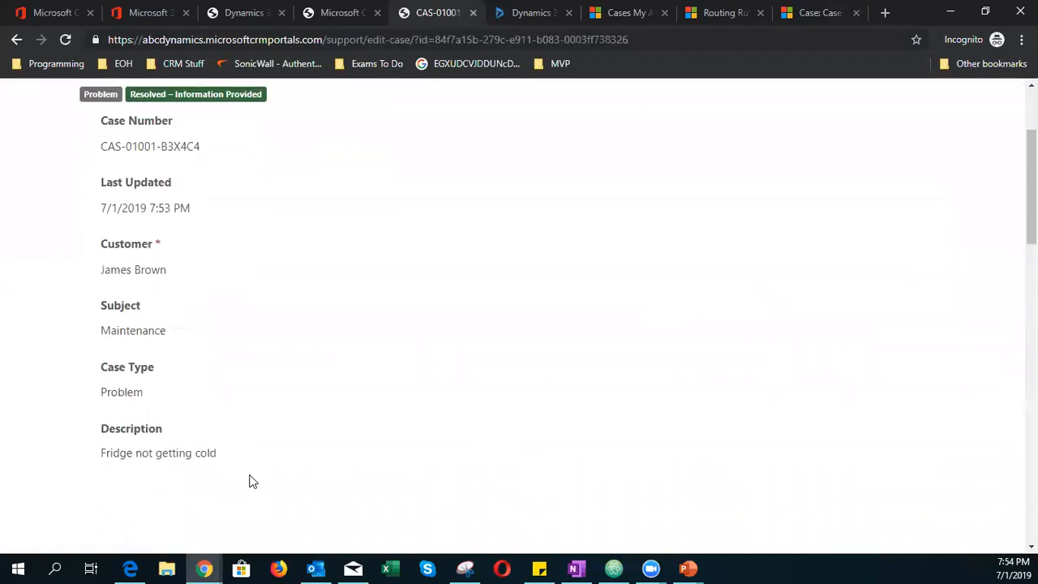
{"action": "scroll", "coordinate": [252, 480], "scroll_direction": "down", "scroll_amount": 4}
{"action": "scroll", "coordinate": [371, 419], "scroll_direction": "down", "scroll_amount": 2}
{"action": "scroll", "coordinate": [369, 420], "scroll_direction": "up", "scroll_amount": 2}
{"action": "left_click_drag", "start_coordinate": [257, 261], "coordinate": [498, 274]}
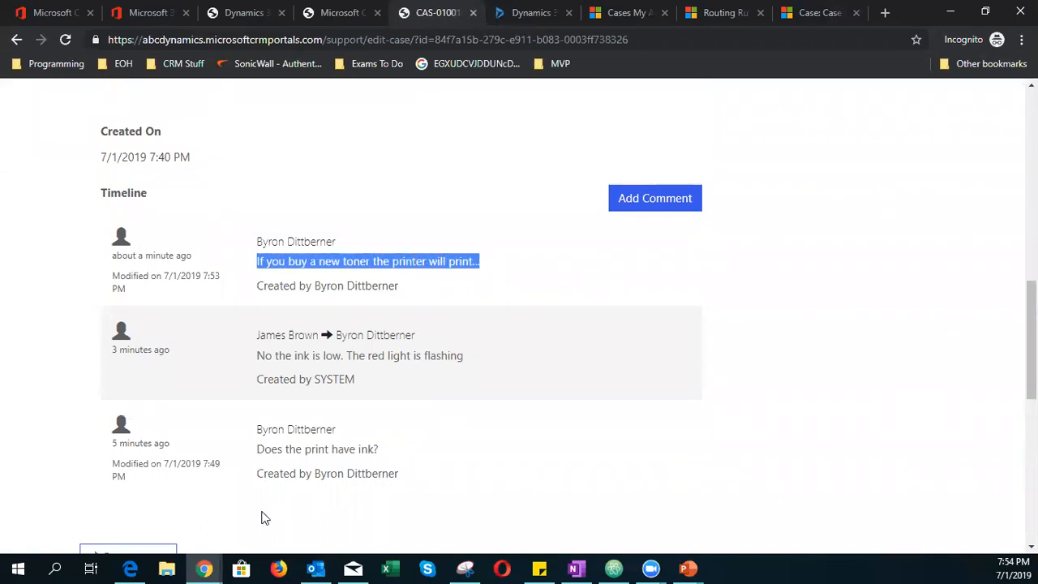
- Reopen the "Printer is not working" case from the portal and confirm the request
{"action": "scroll", "coordinate": [261, 518], "scroll_direction": "down", "scroll_amount": 2}
{"action": "left_click", "coordinate": [132, 409]}
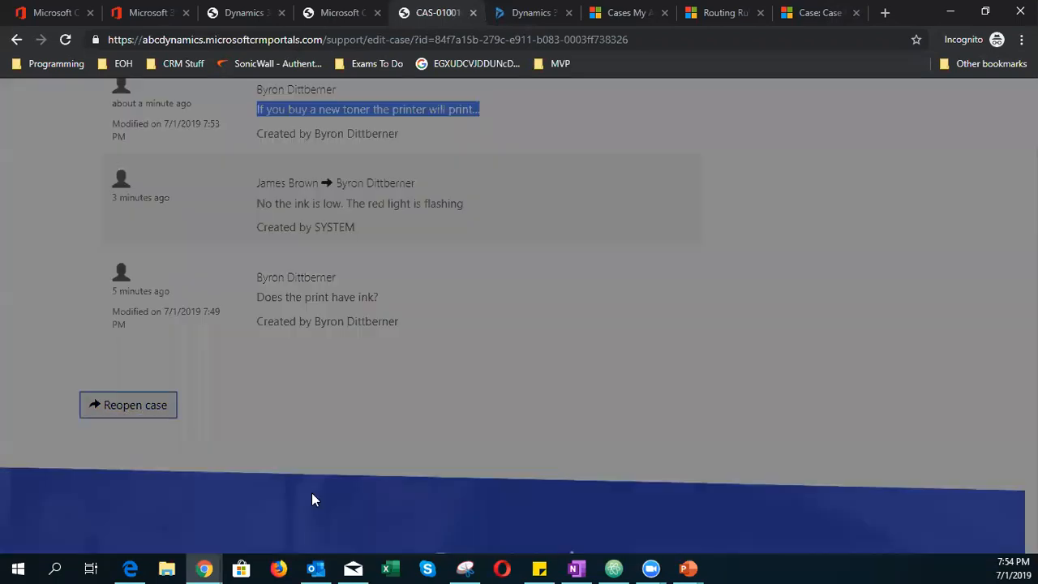
{"action": "left_click", "coordinate": [669, 224]}
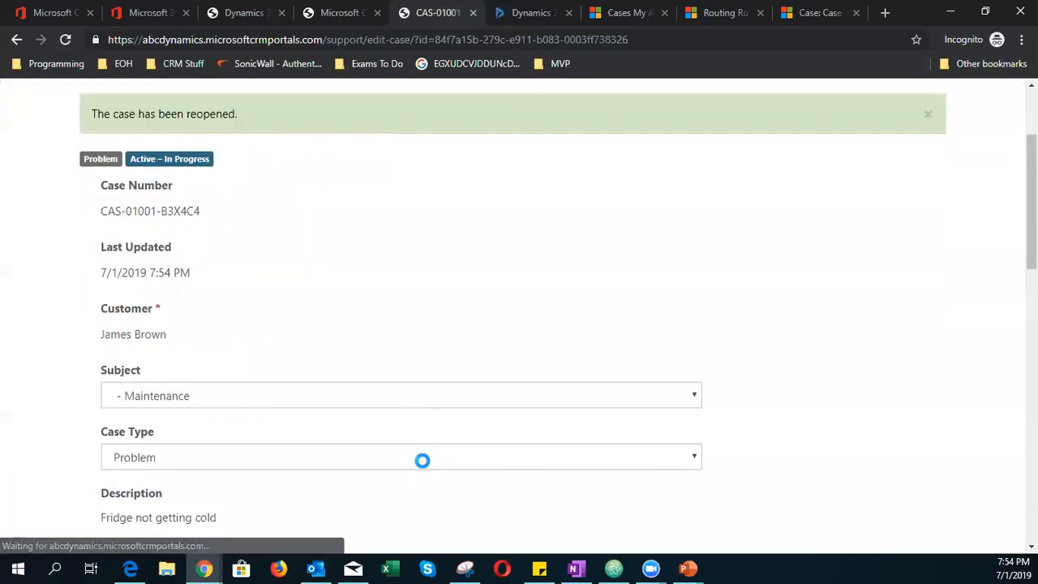
- Submit the comment "I am not that silly, there must be something else wring, please send a technician" on the reopened printer case
{"action": "scroll", "coordinate": [422, 459], "scroll_direction": "down", "scroll_amount": 10}
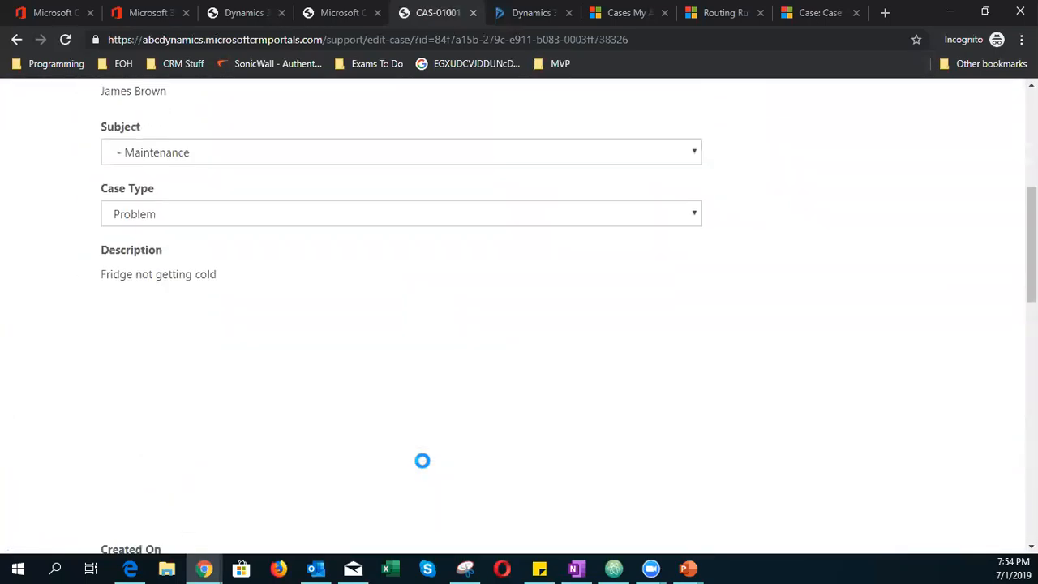
{"action": "left_click", "coordinate": [649, 255]}
{"action": "left_click", "coordinate": [514, 182]}
{"action": "type", "text": "I am n"}
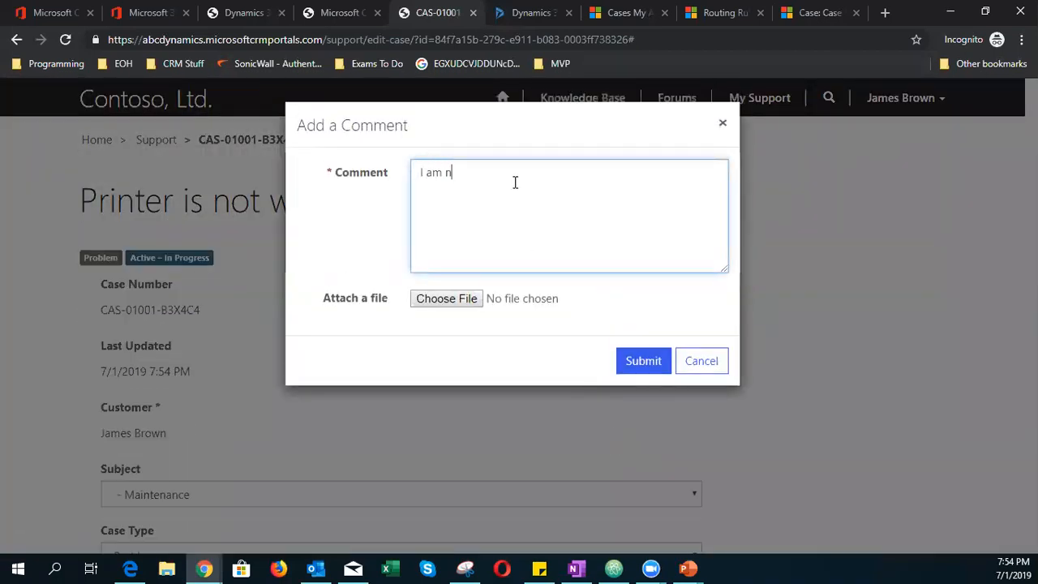
{"action": "type", "text": "ot that silly, there mus"}
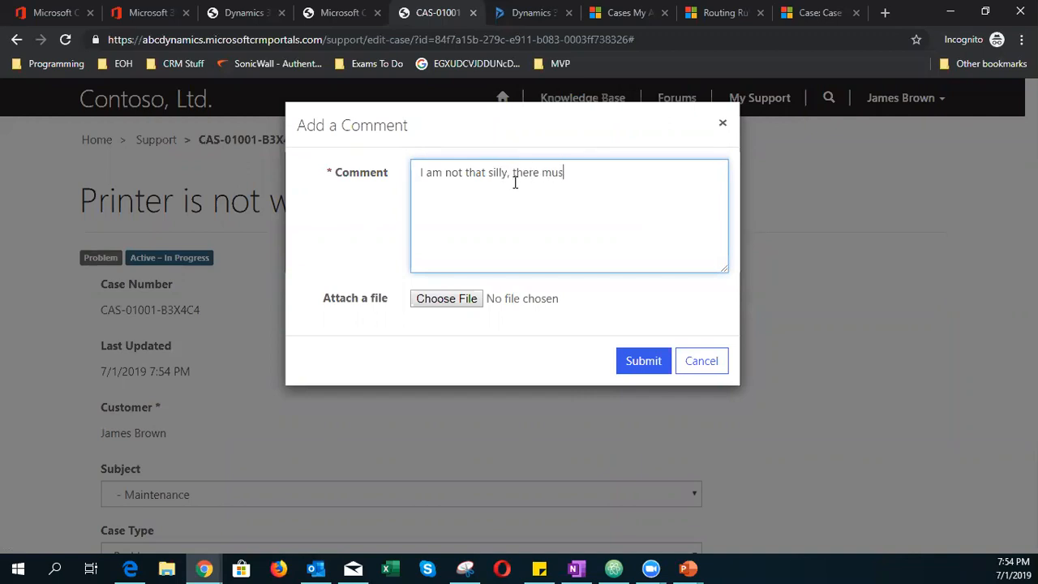
{"action": "type", "text": "t be something else wring, please send a"}
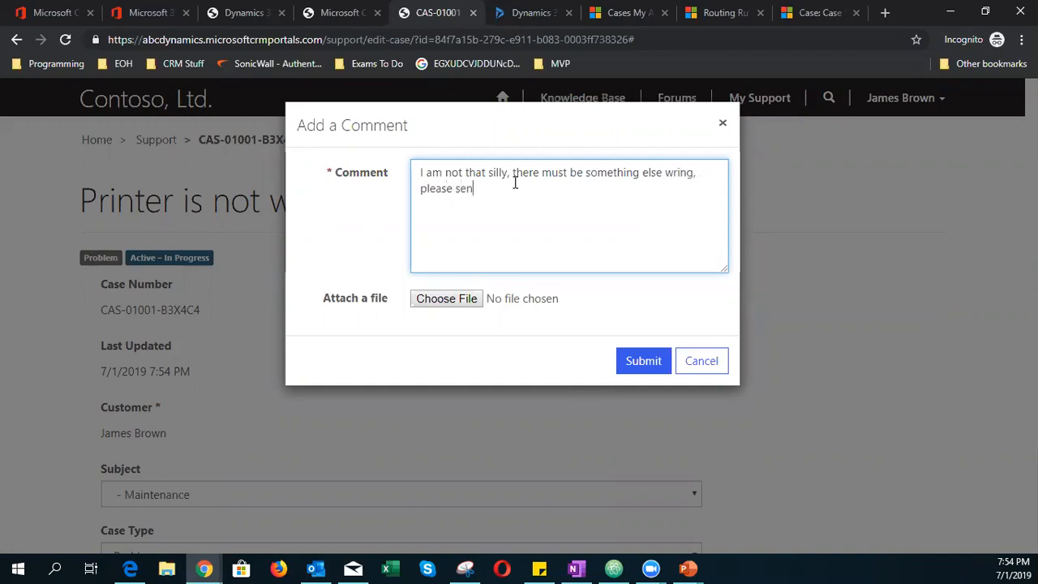
{"action": "type", "text": " technician"}
{"action": "left_click", "coordinate": [649, 363]}
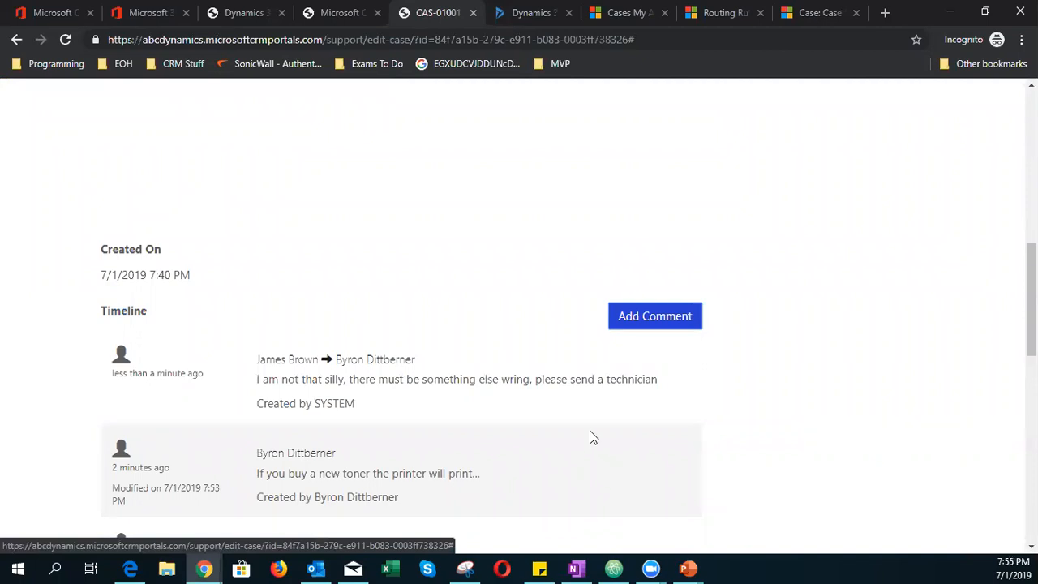
{"action": "scroll", "coordinate": [438, 354], "scroll_direction": "up", "scroll_amount": 6}
{"action": "scroll", "coordinate": [439, 356], "scroll_direction": "up", "scroll_amount": 2}
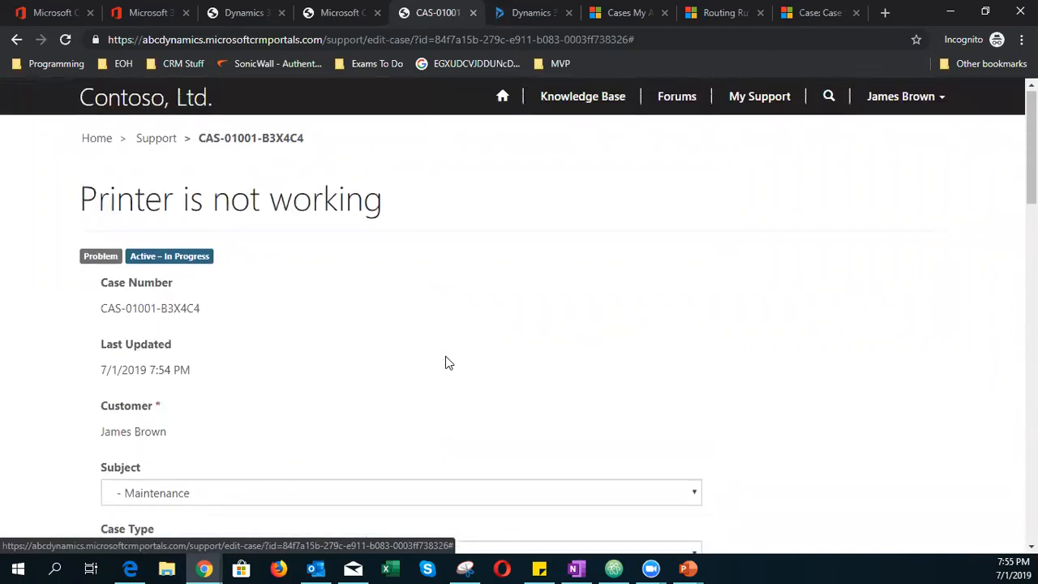